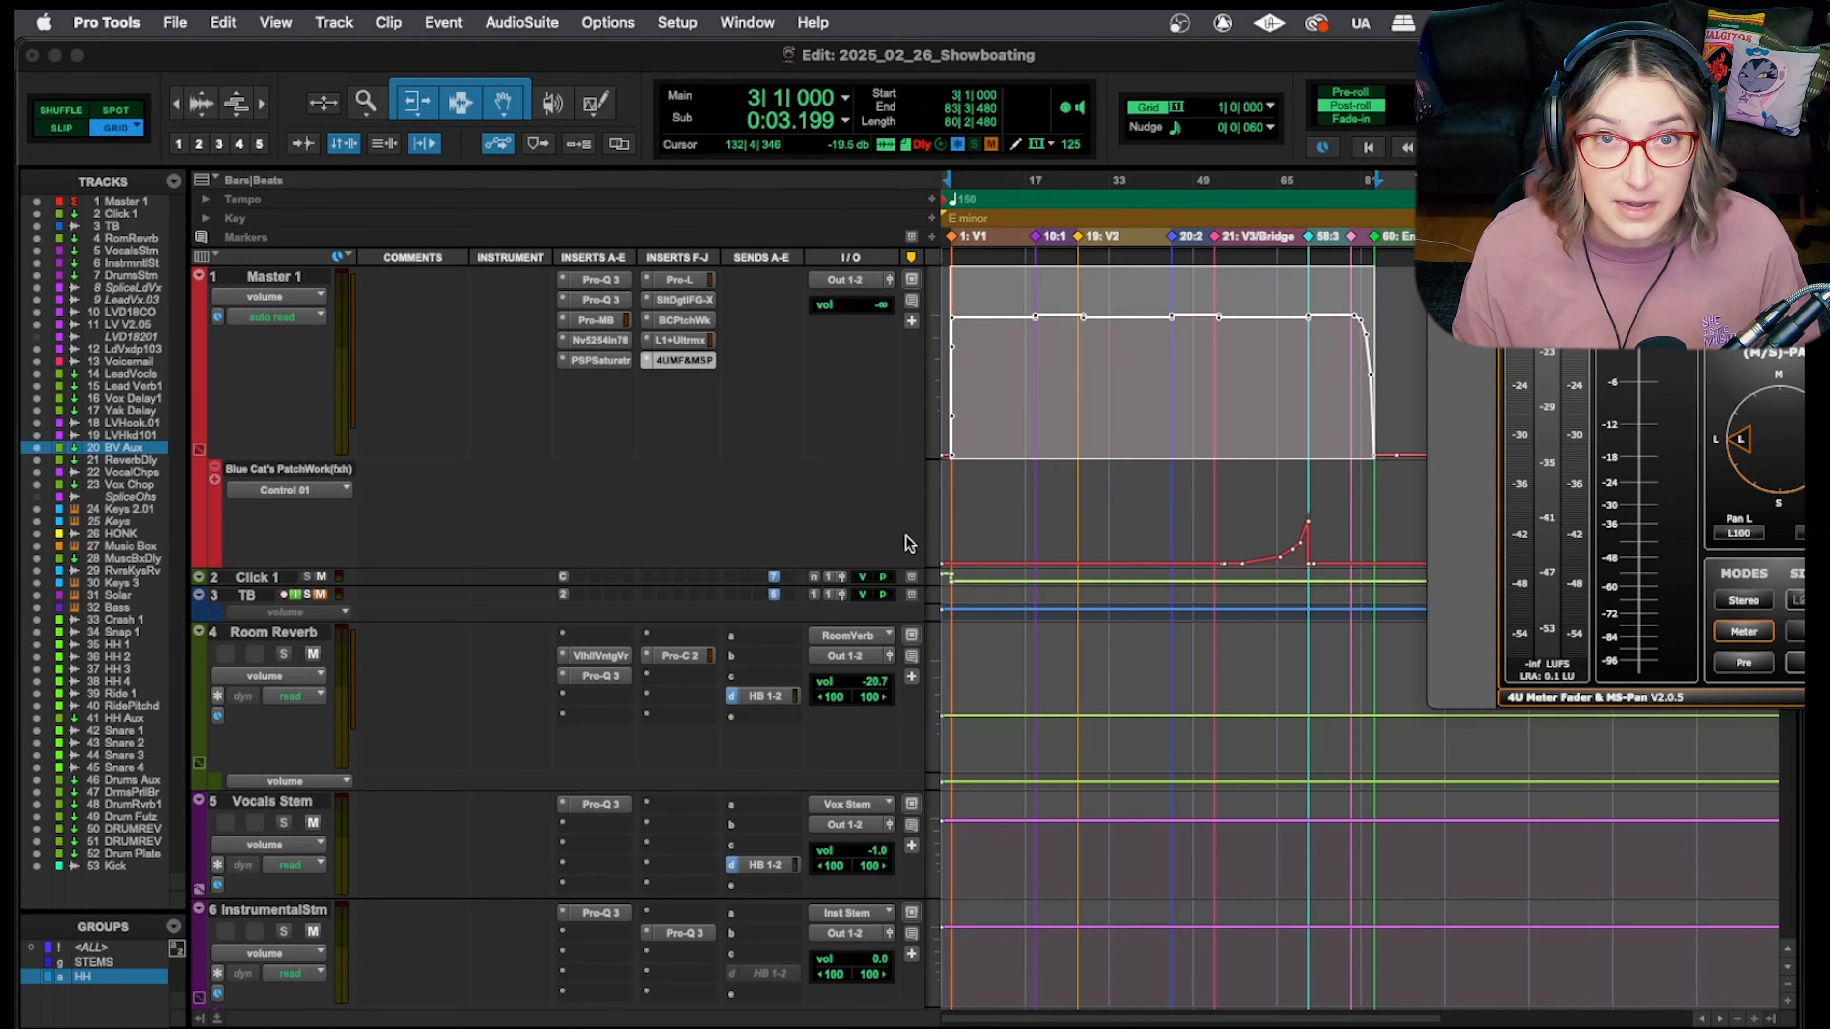
Open the Vocals Stem's Pro-Q 3 and examine its EQ bands
click(905, 535)
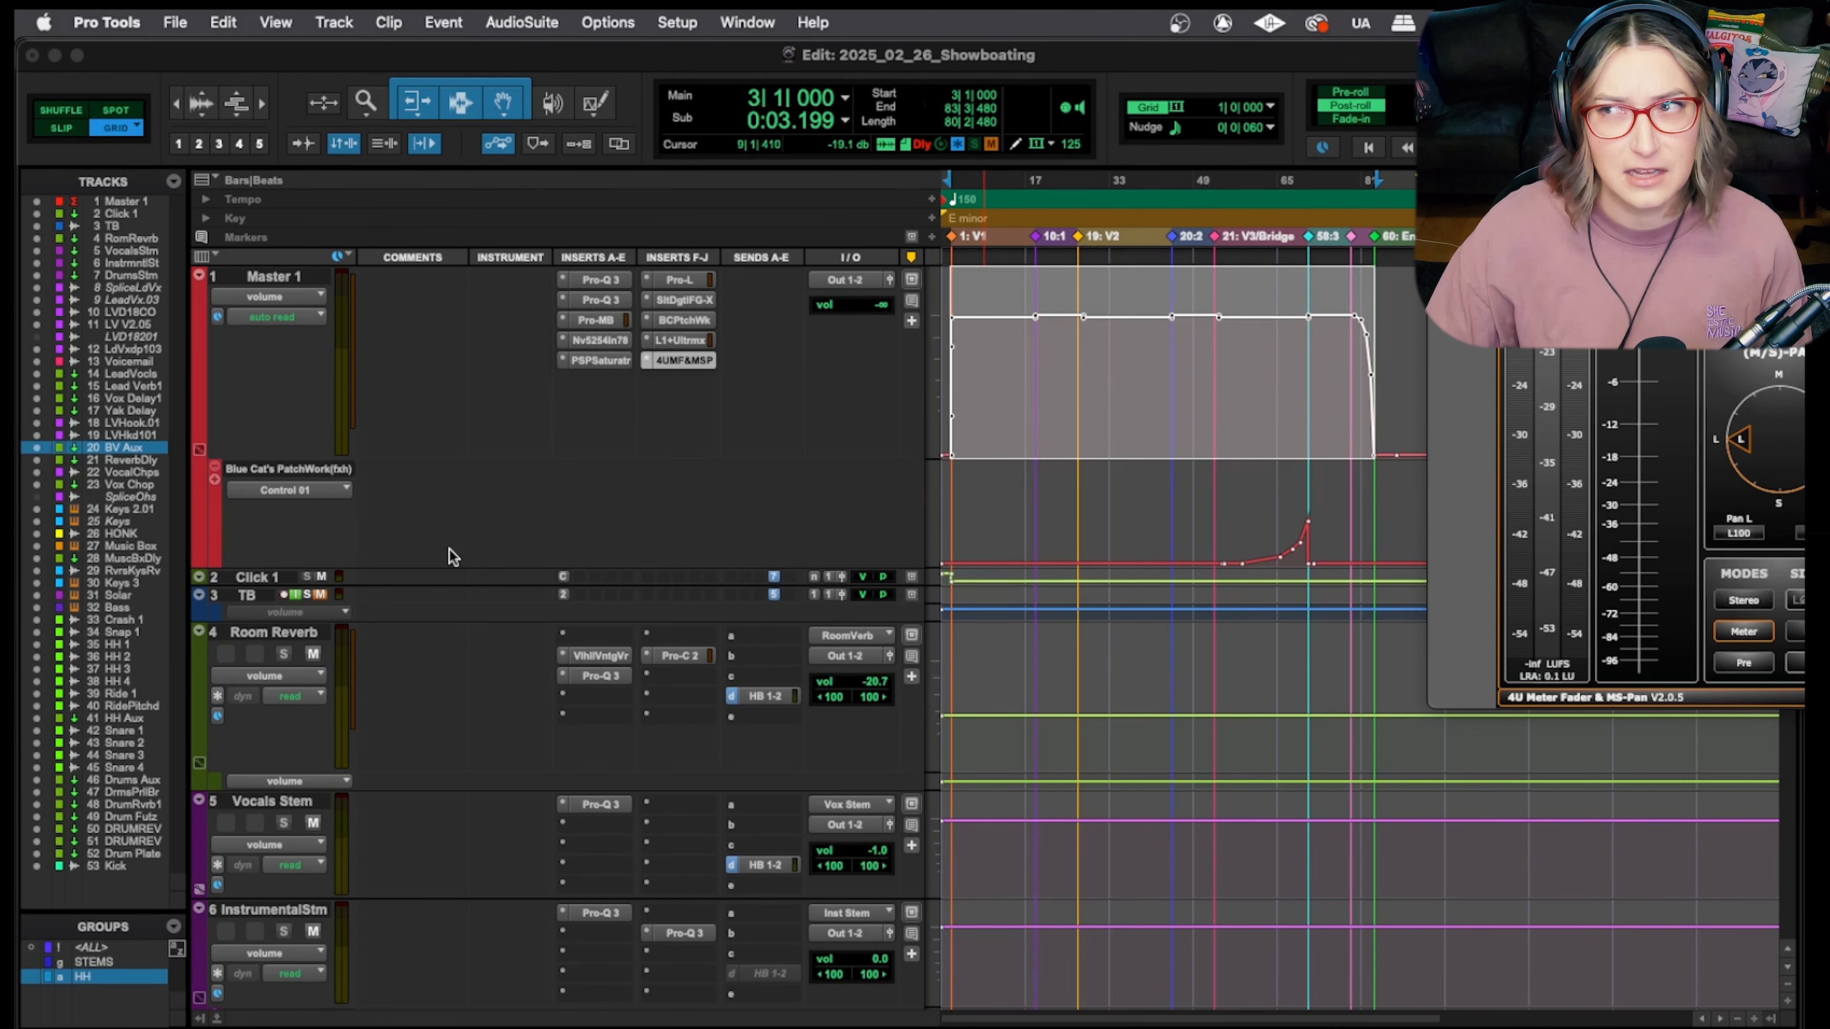
scroll(425, 552, down, 8)
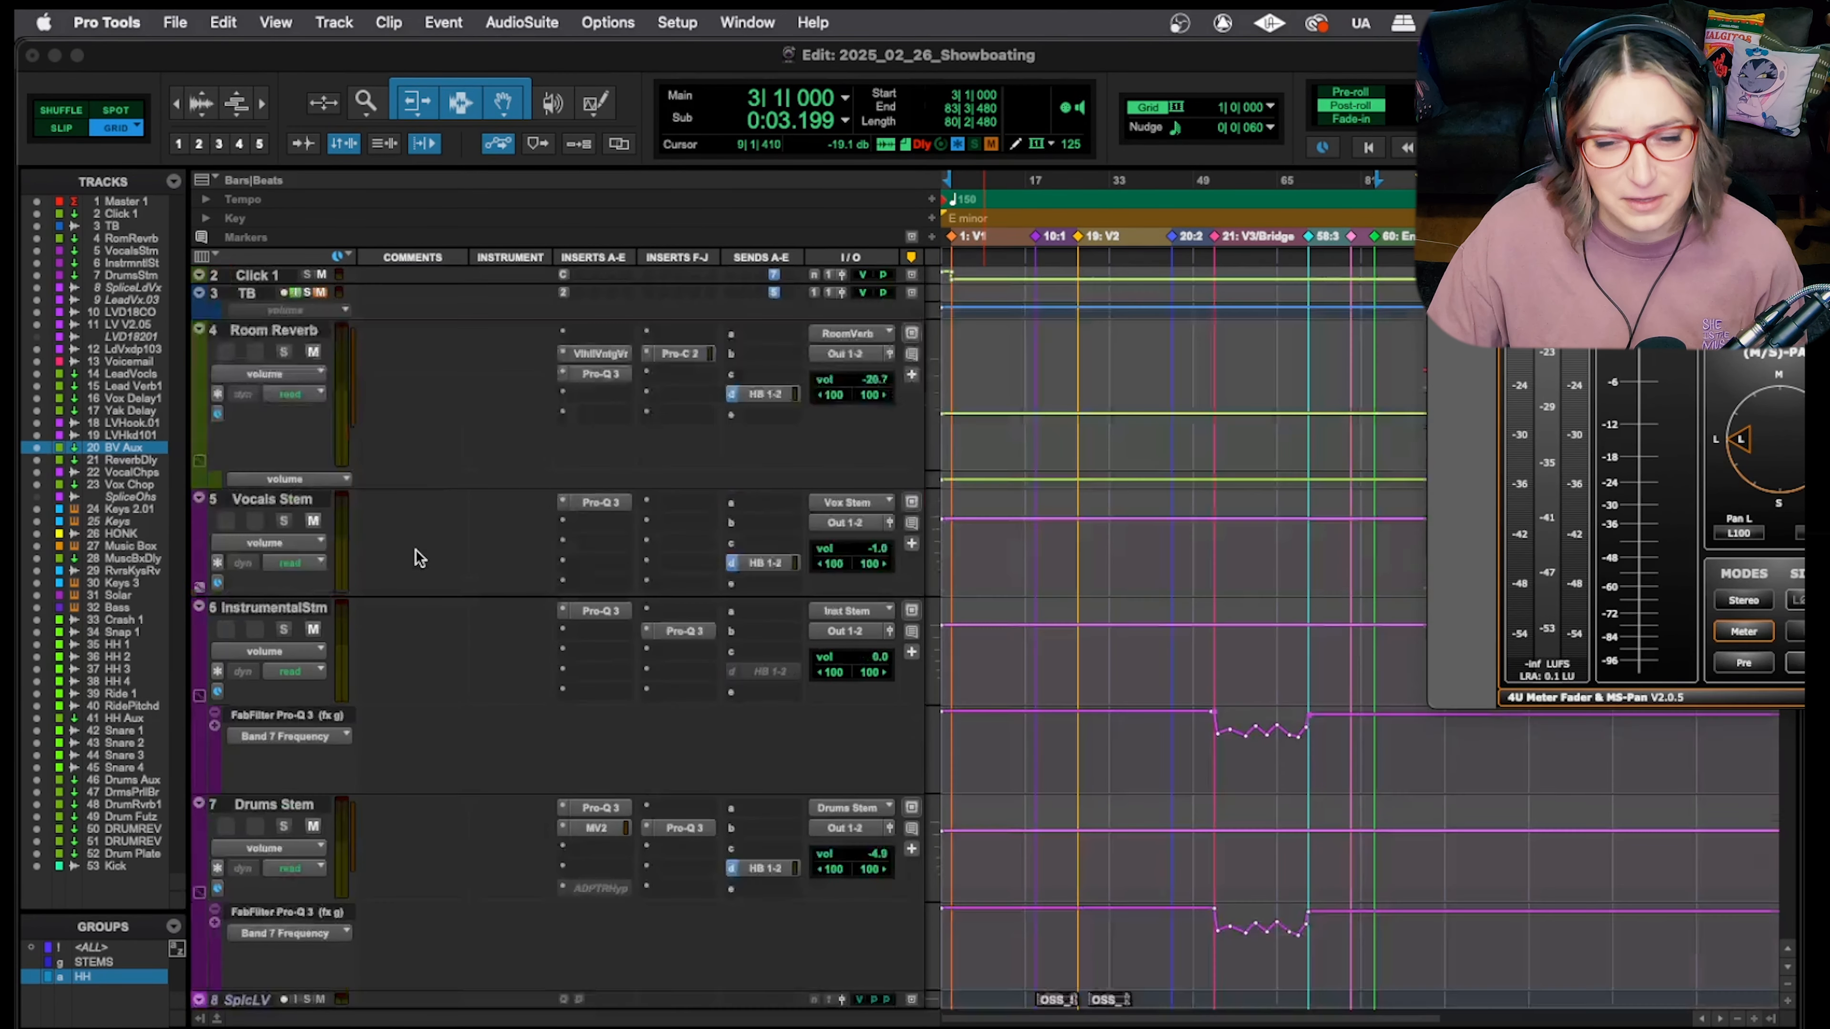
scroll(437, 548, down, 3)
scroll(439, 548, up, 4)
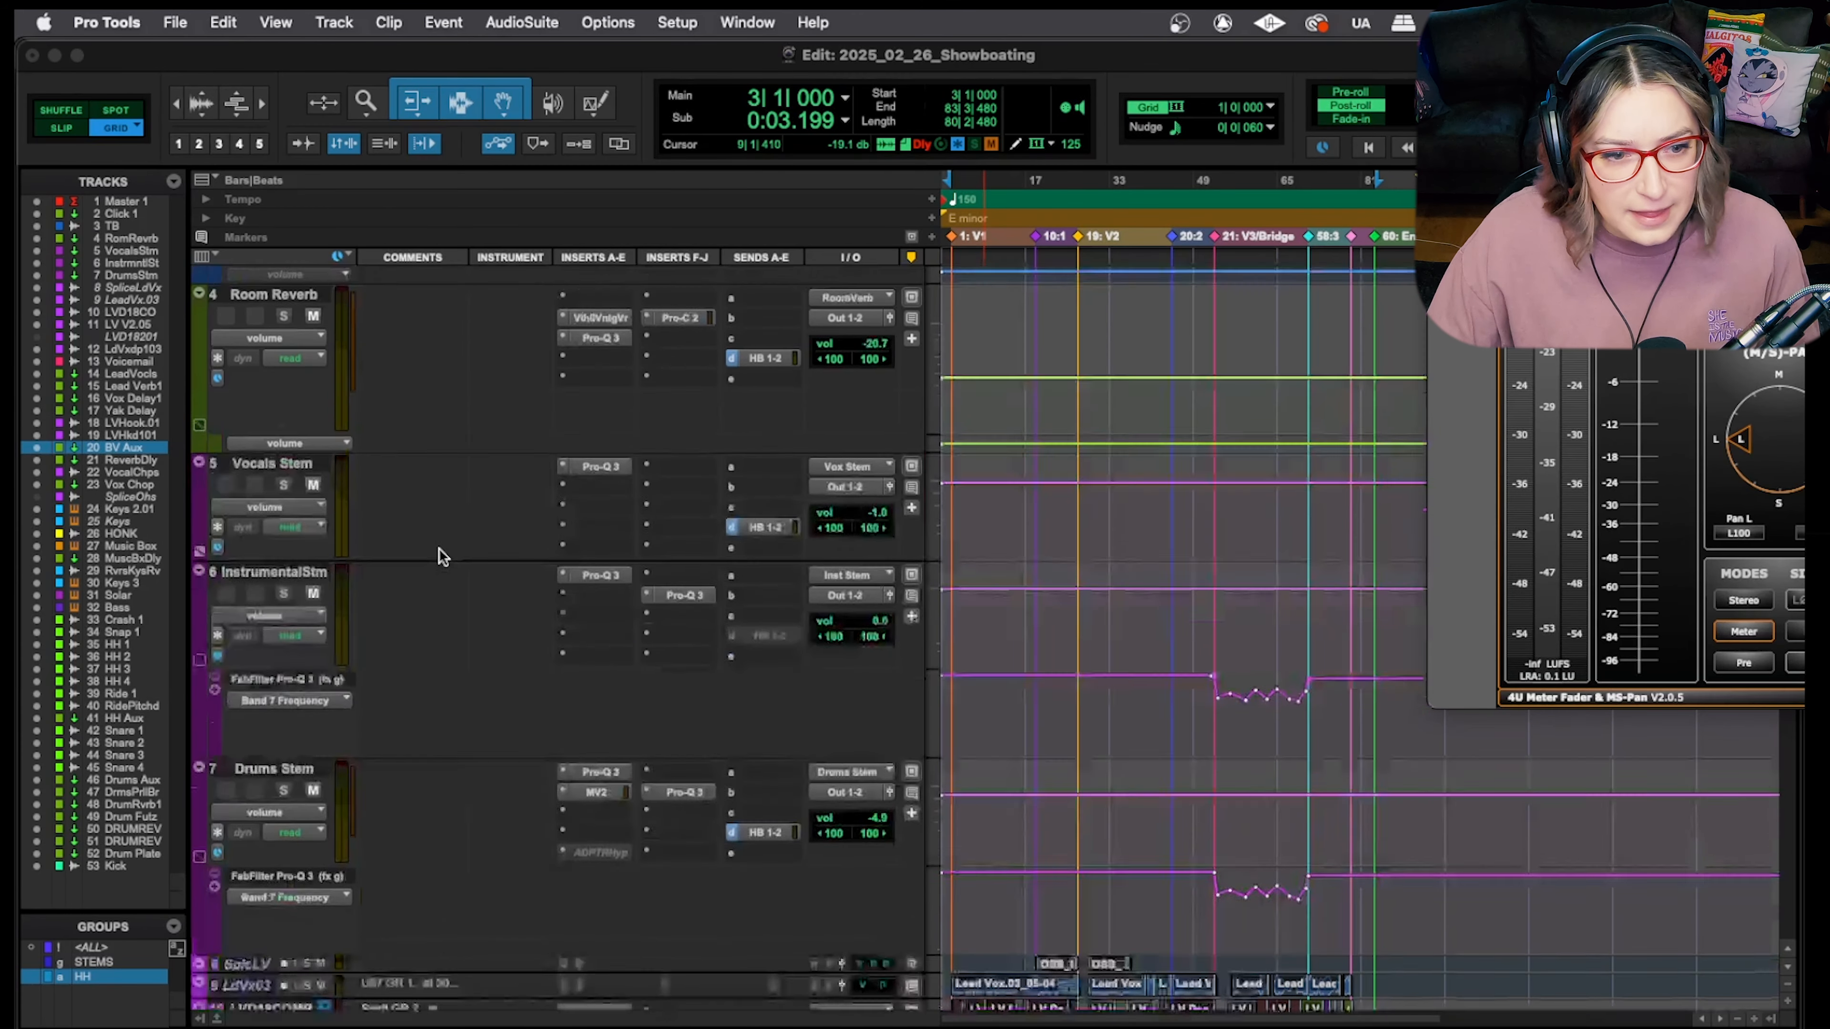
click(605, 501)
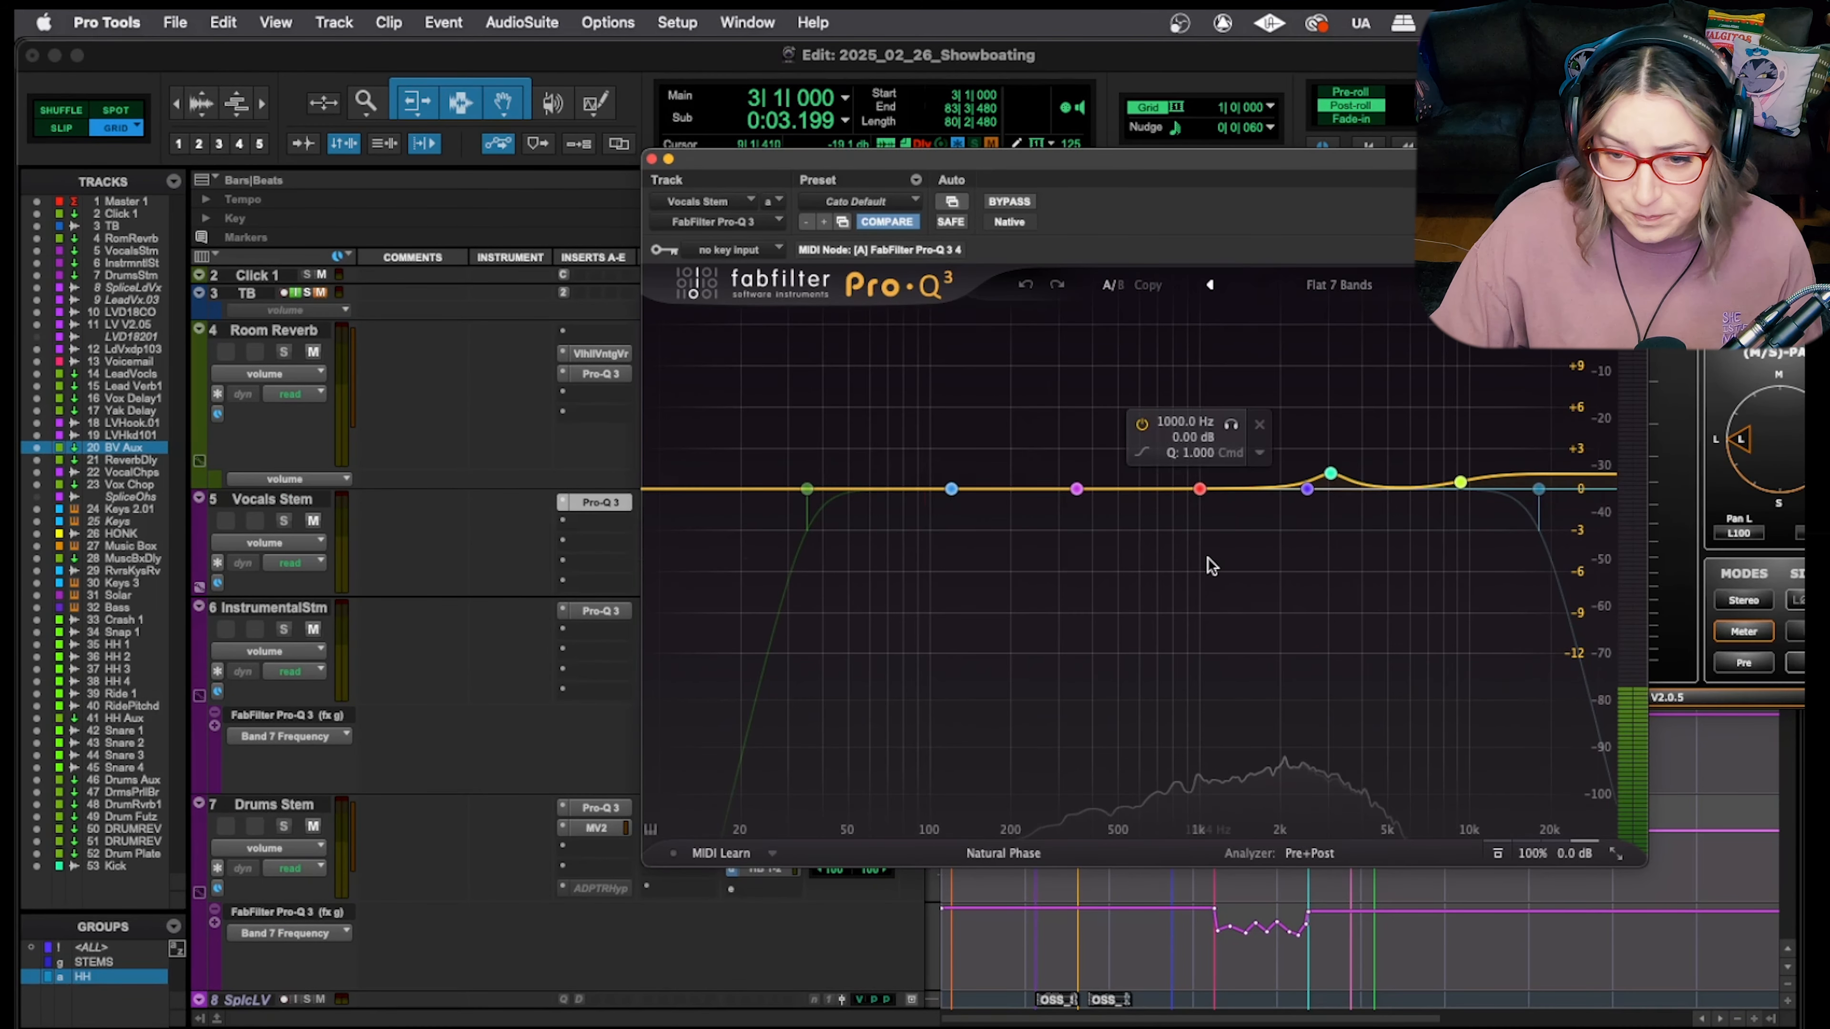
mouse_move(1327, 499)
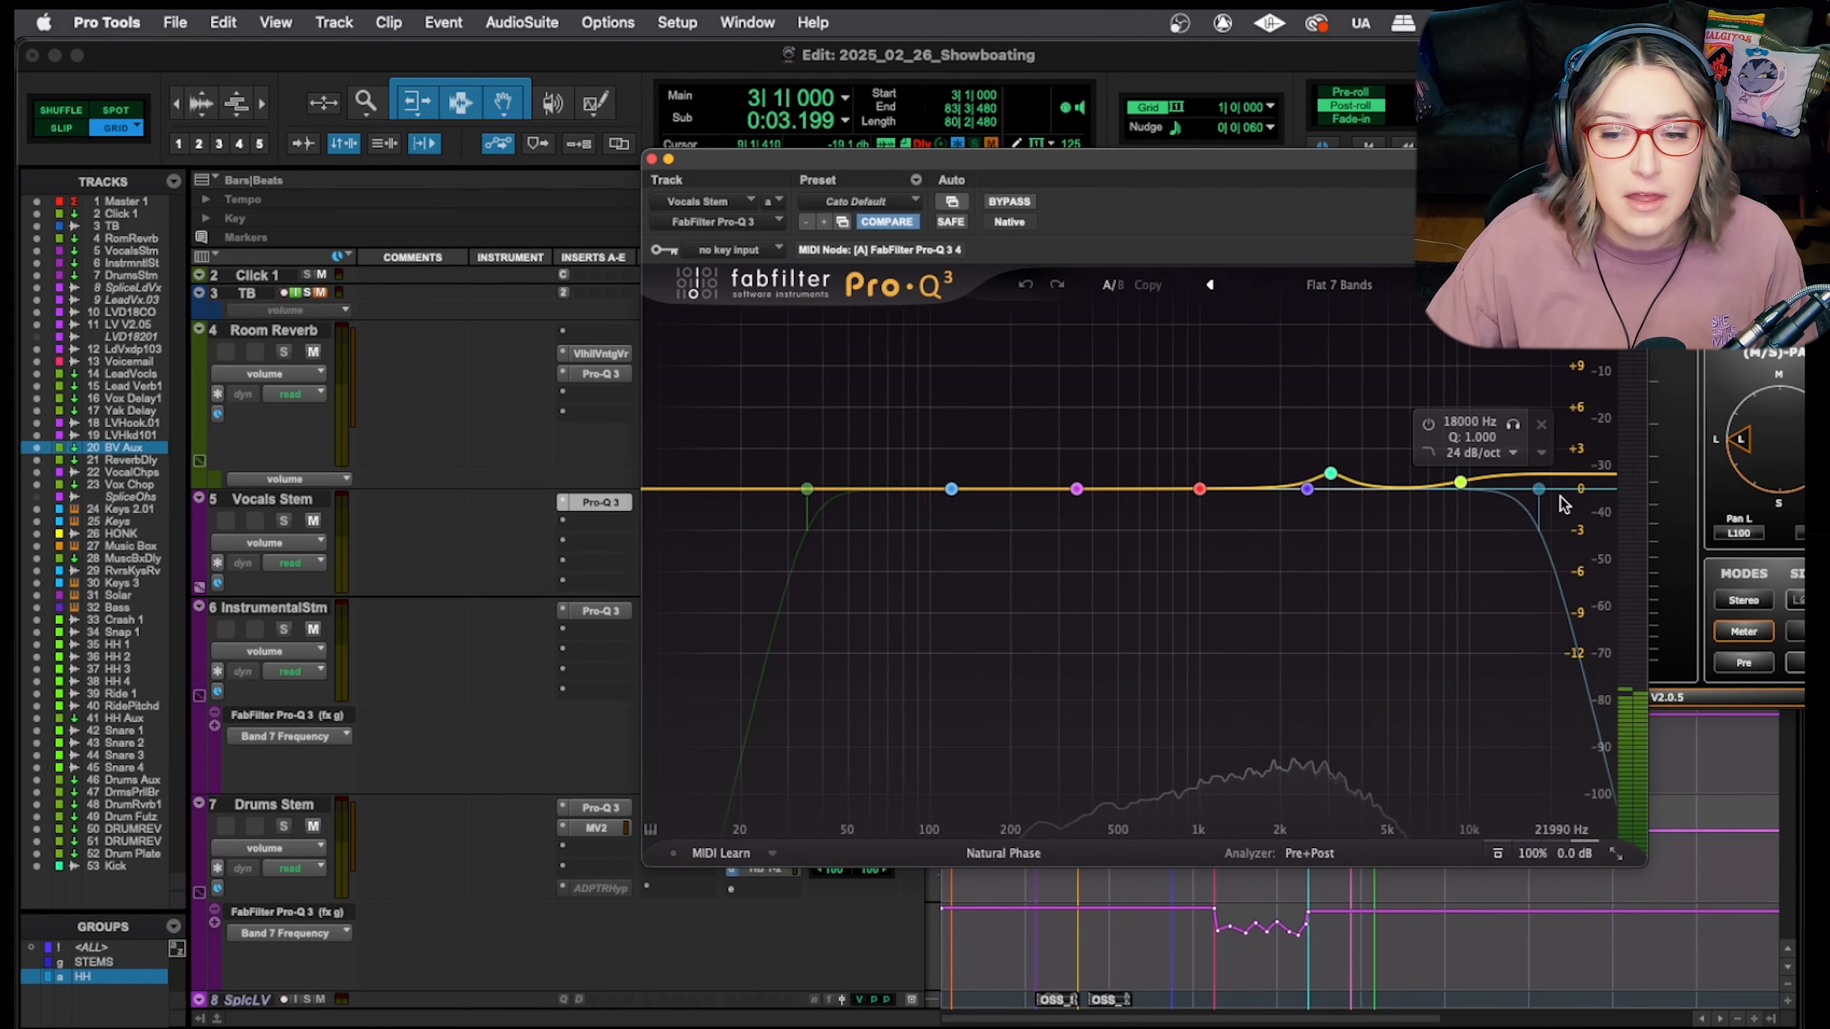
click(1439, 486)
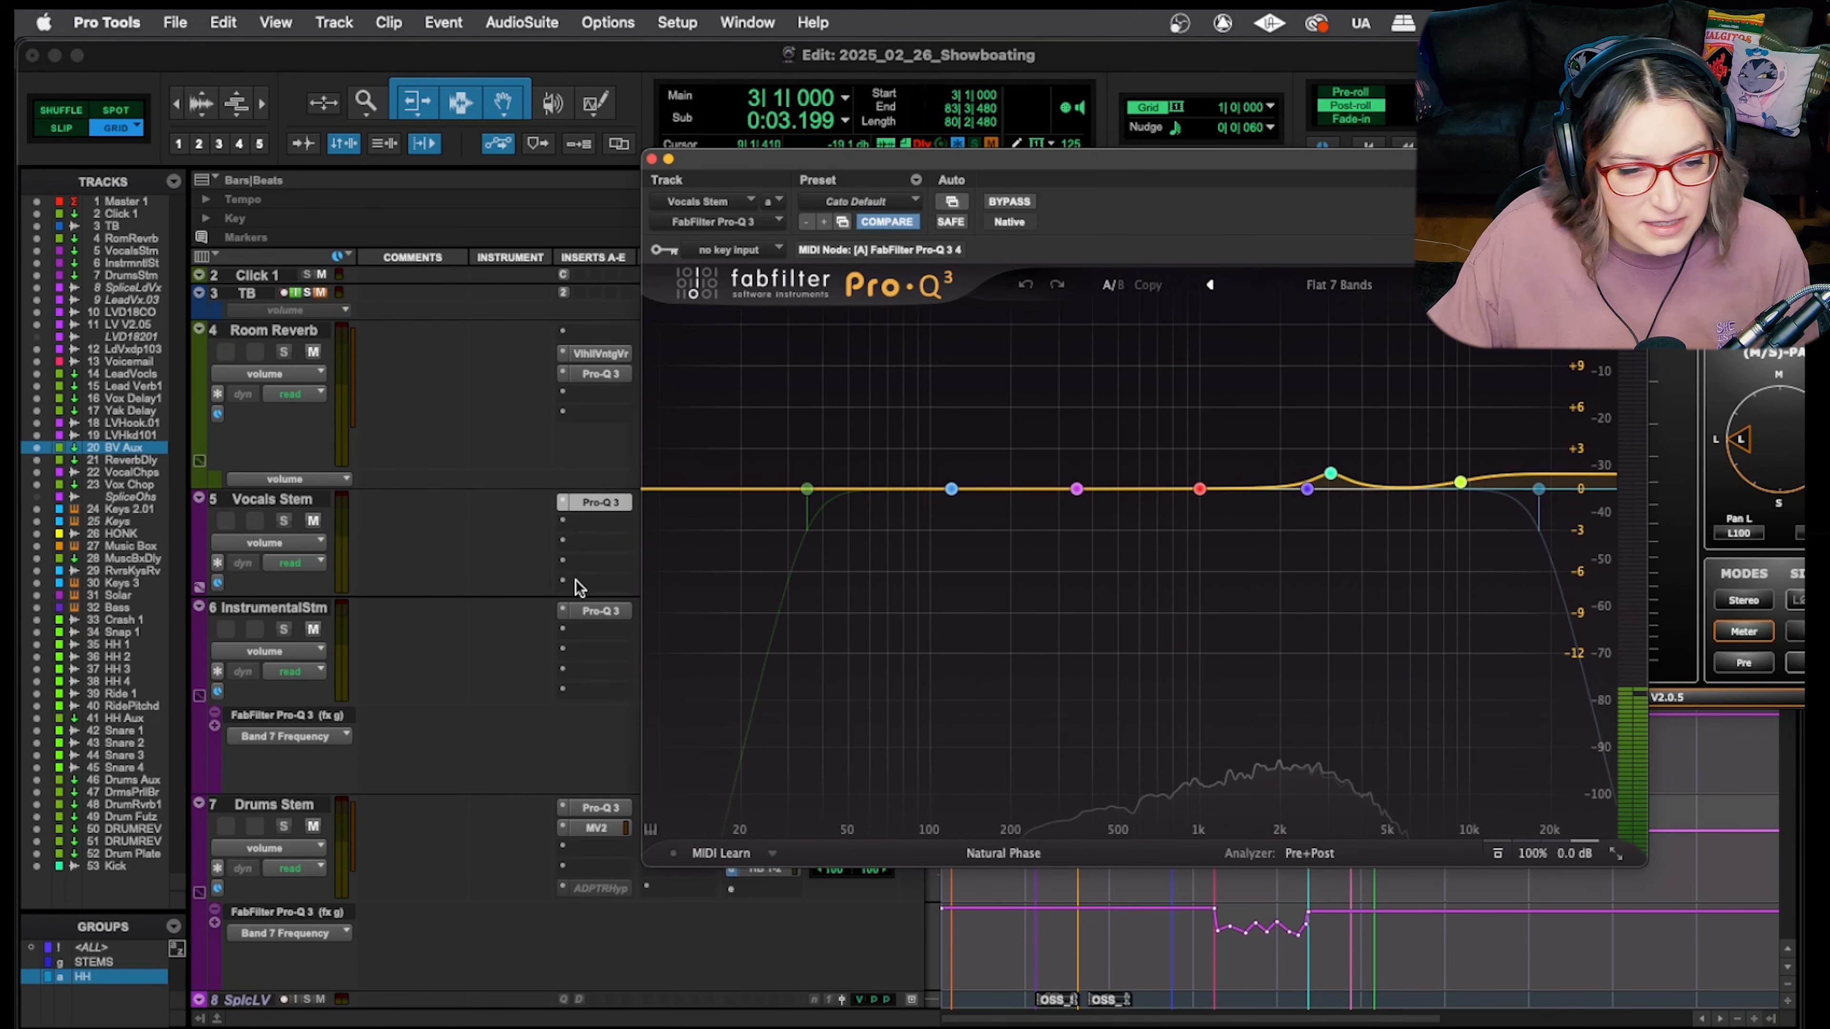
Compare the Instrumental Stem's Pro-Q 3 cut near 3 kHz with the matching boost in the Vocals Stem's Pro-Q 3
click(601, 611)
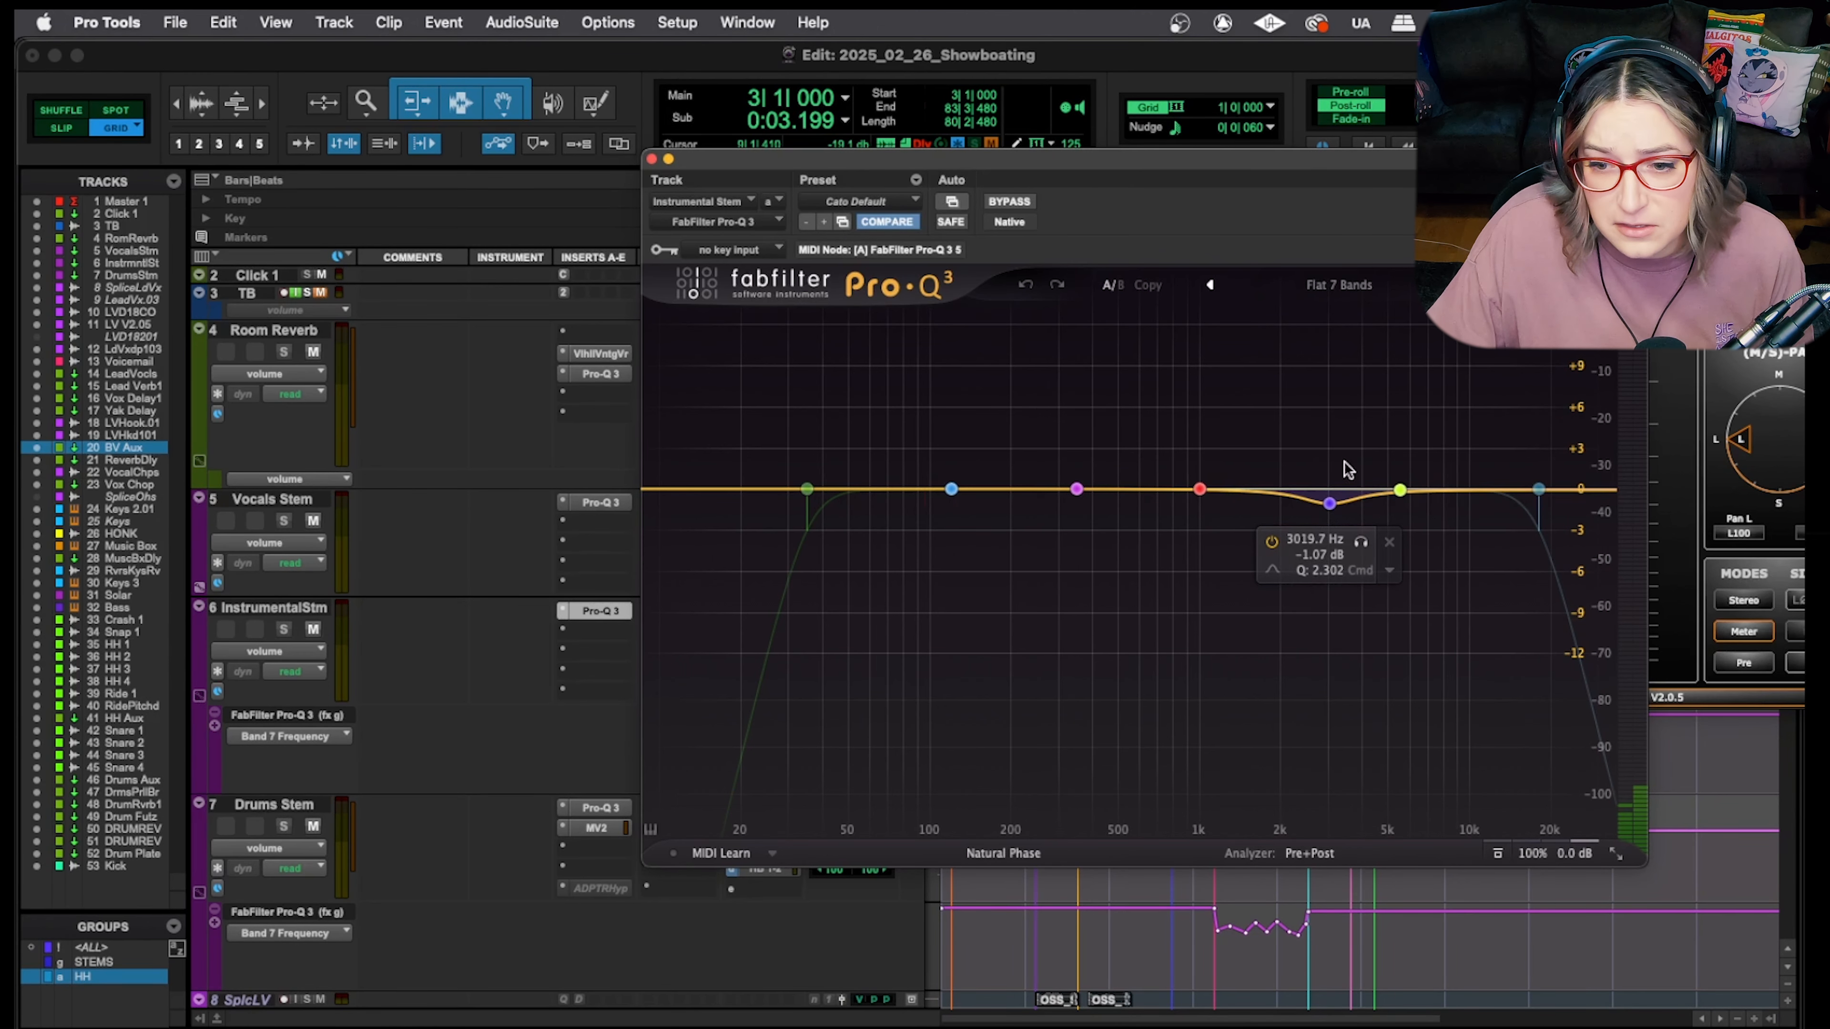
click(605, 504)
click(600, 613)
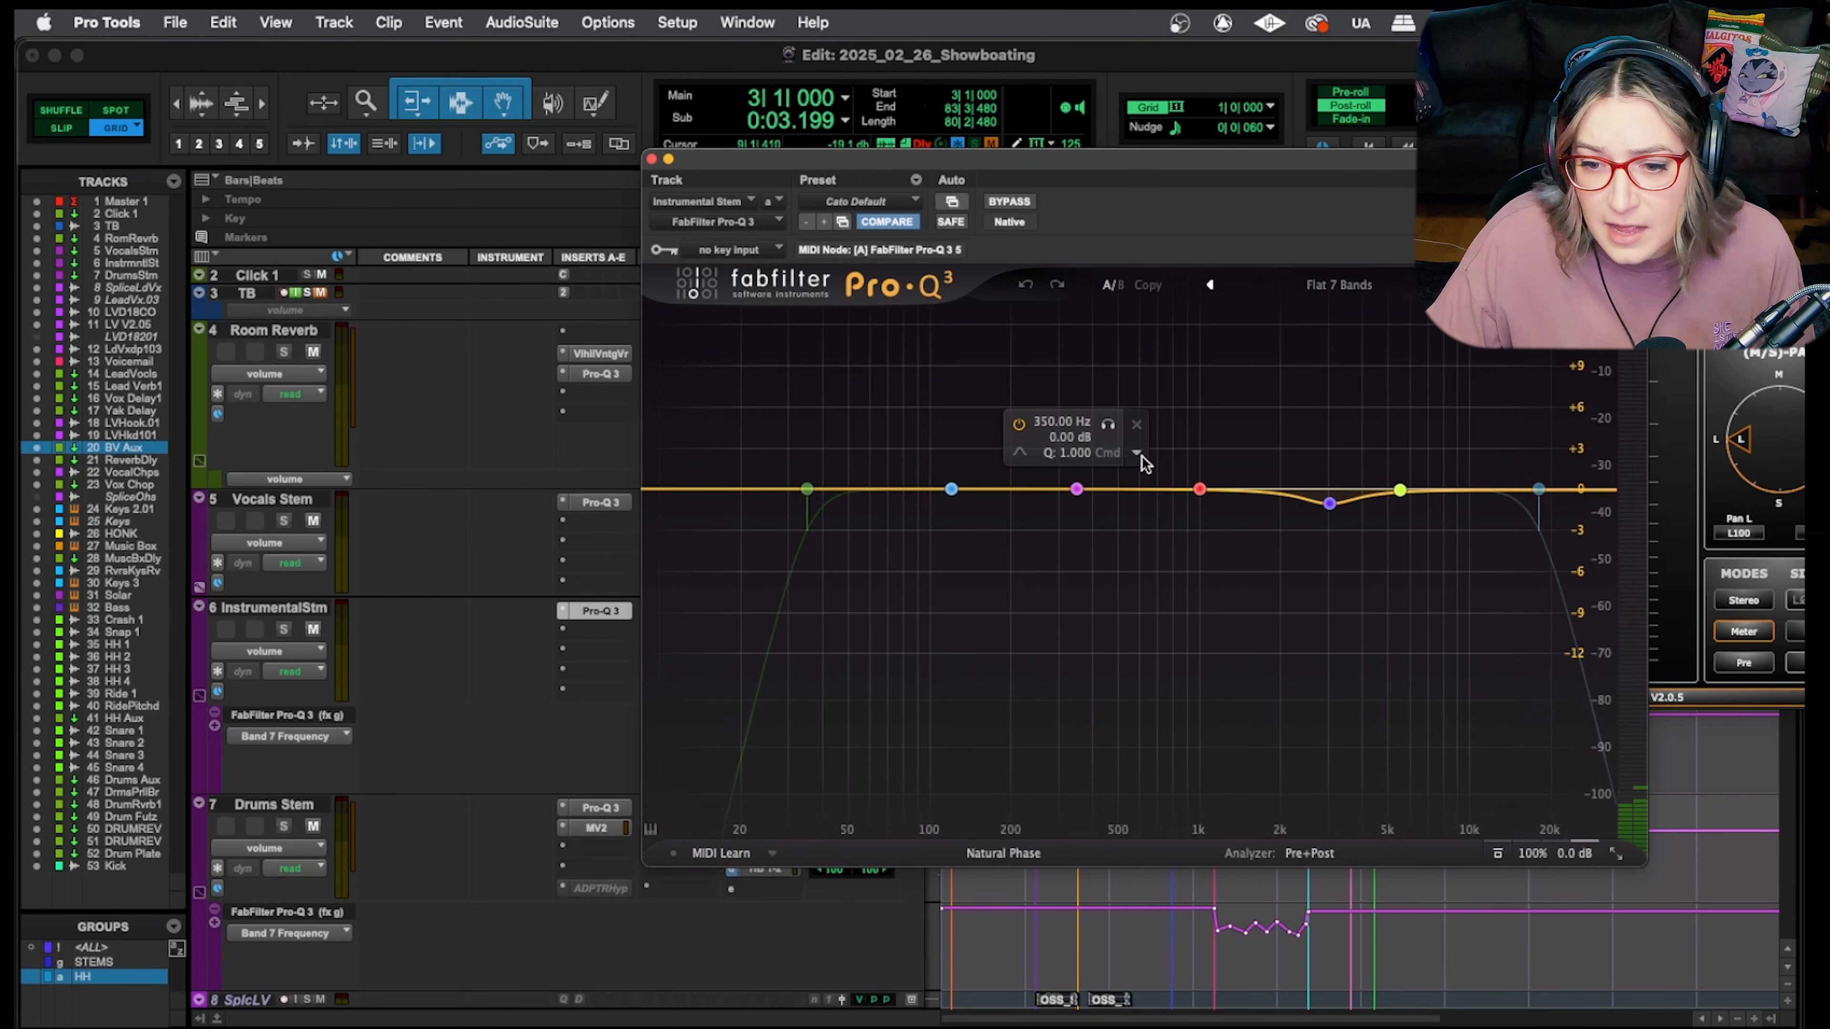
click(1327, 503)
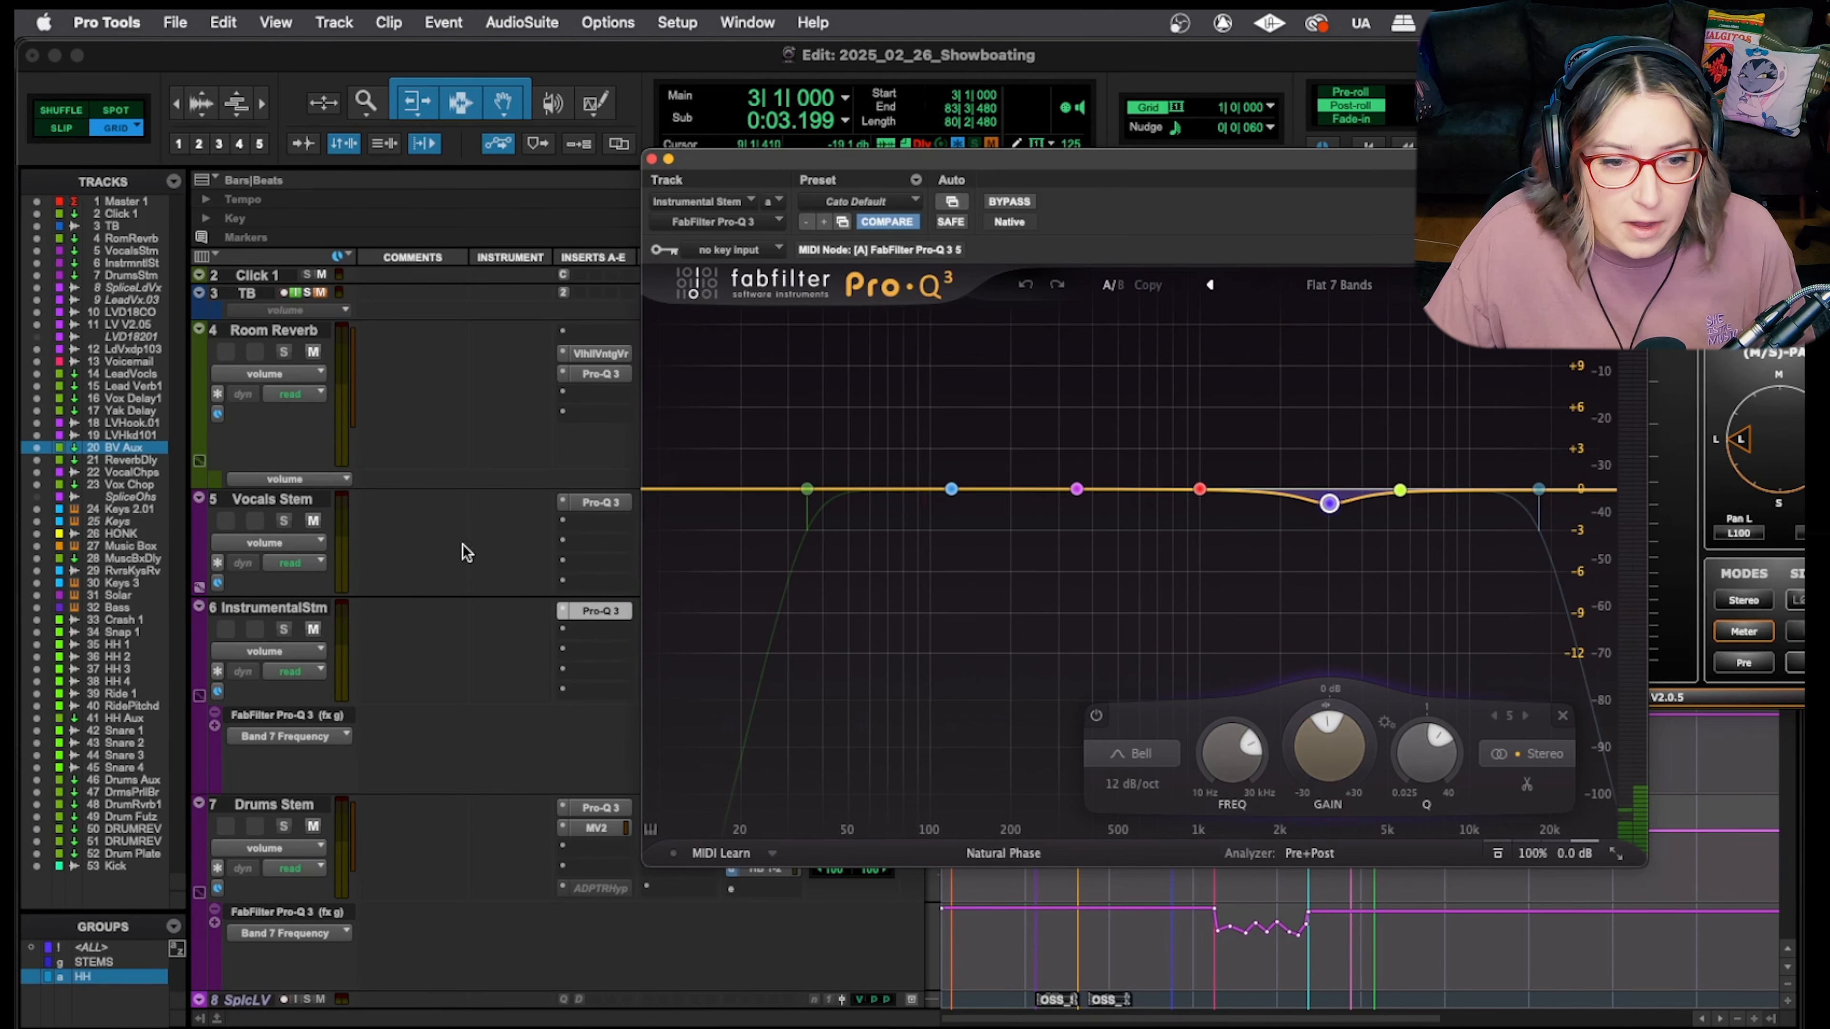
click(600, 503)
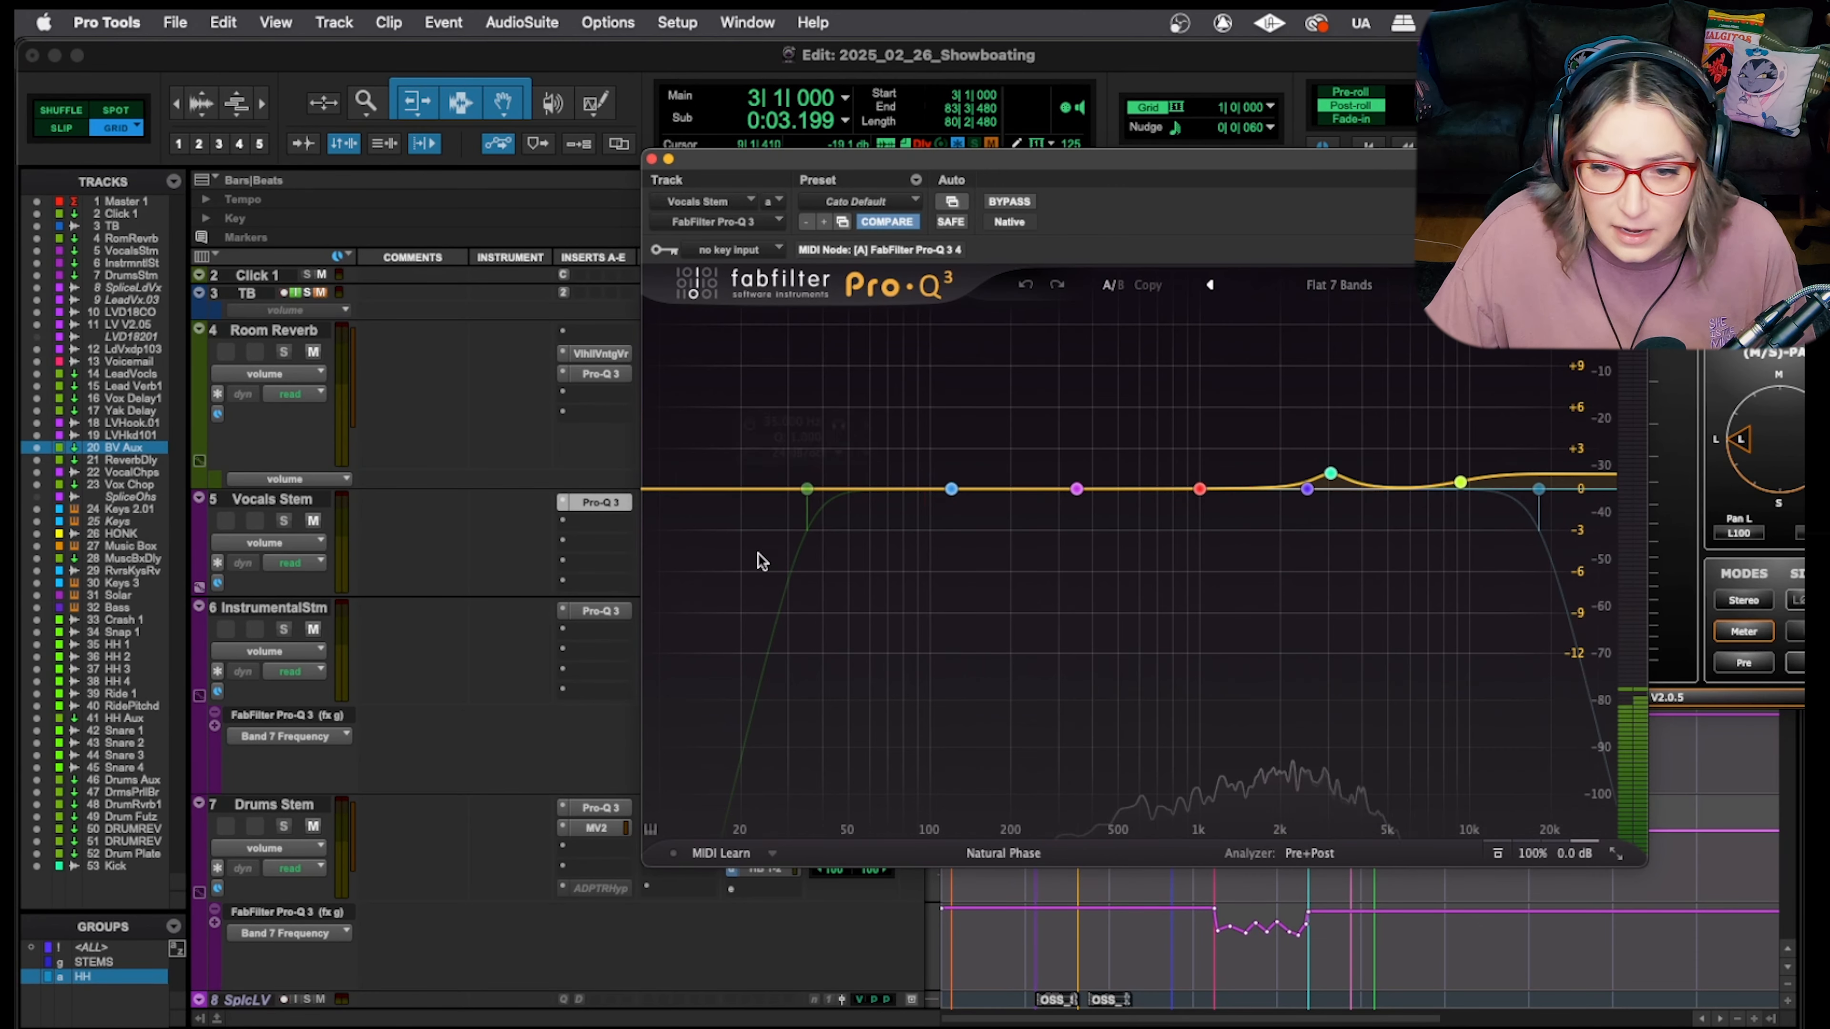
click(1330, 474)
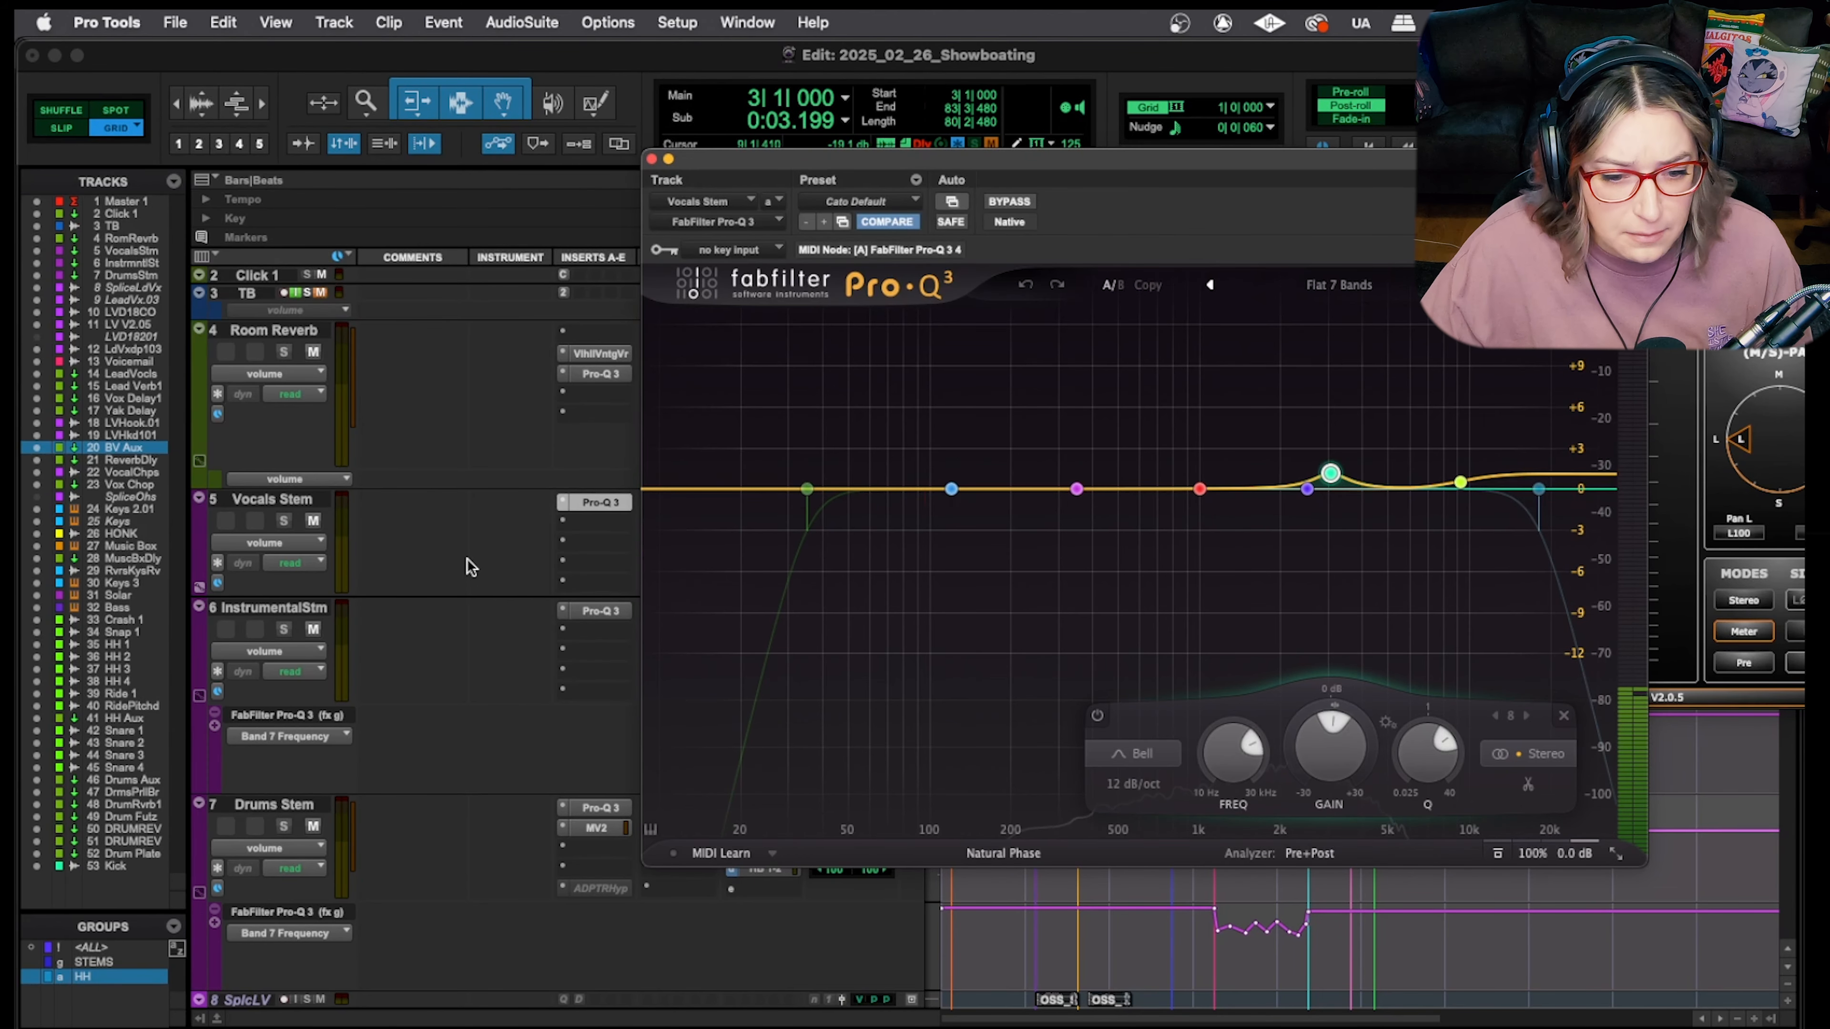
Insert FabFilter Pro-C 2 (stereo) after the Vocals Stem's EQ and turn off its auto gain
click(598, 521)
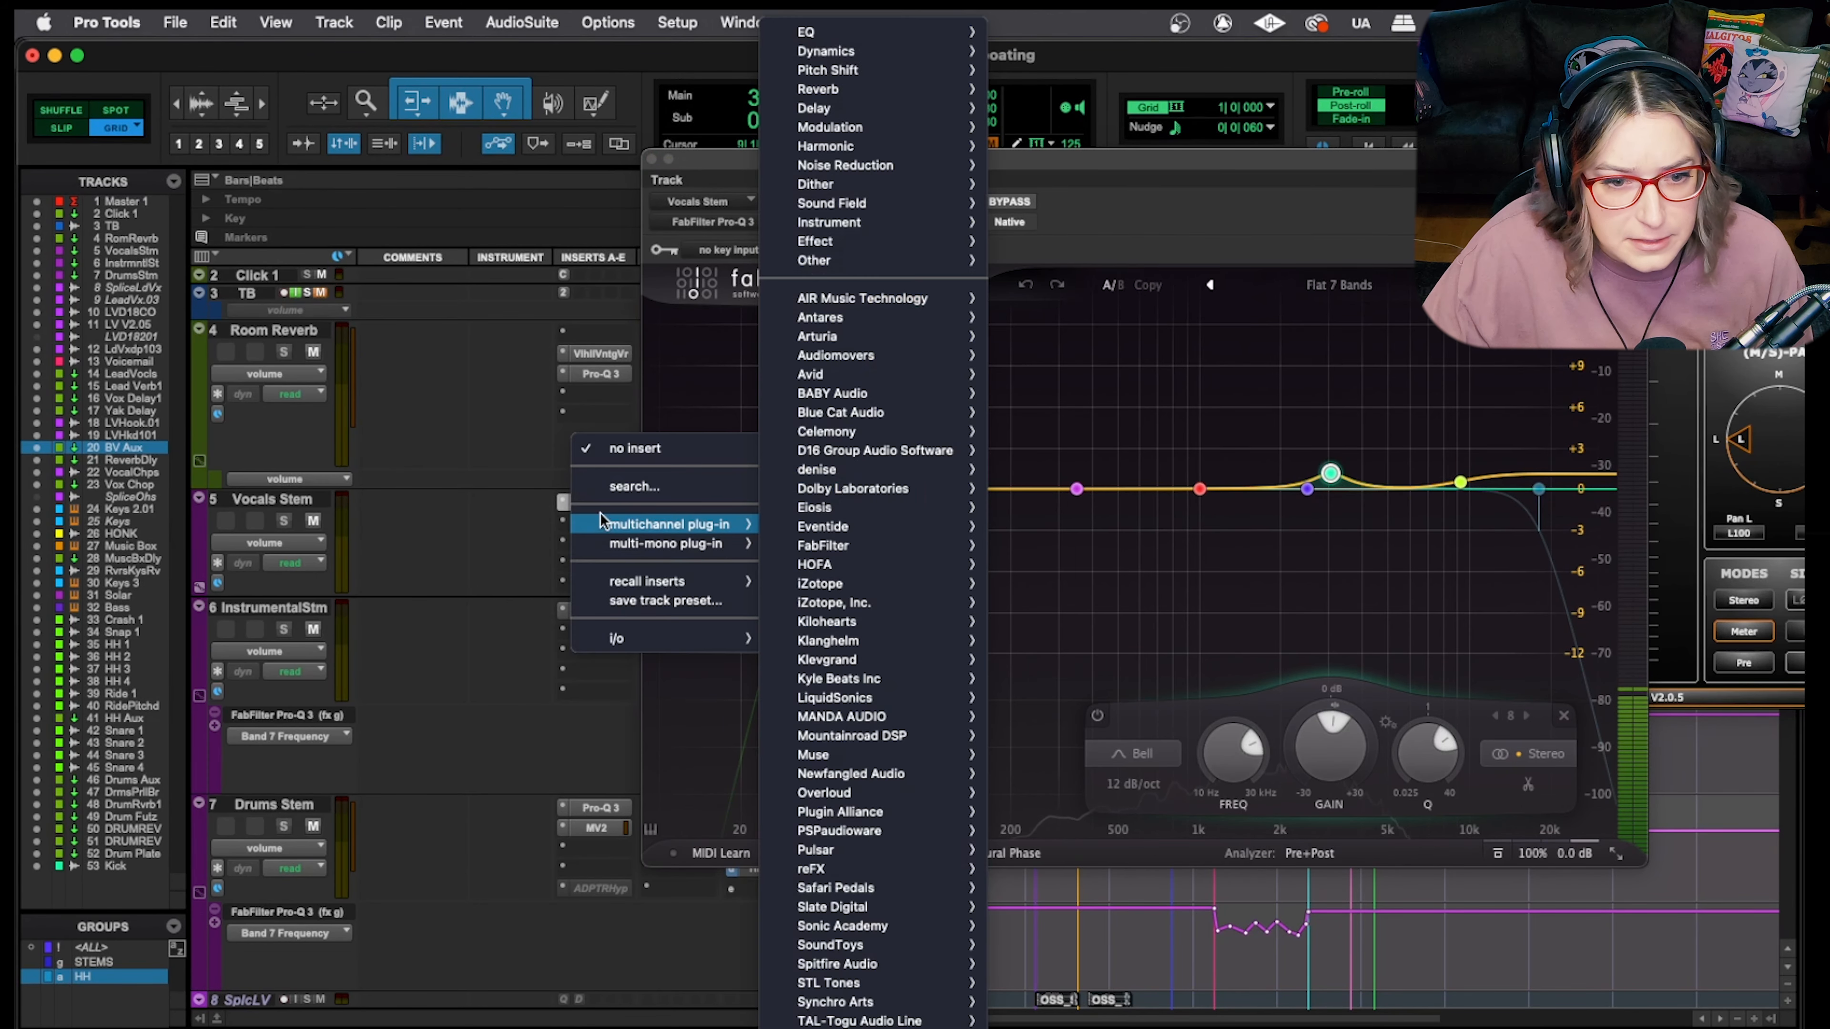
click(617, 488)
text(fab)
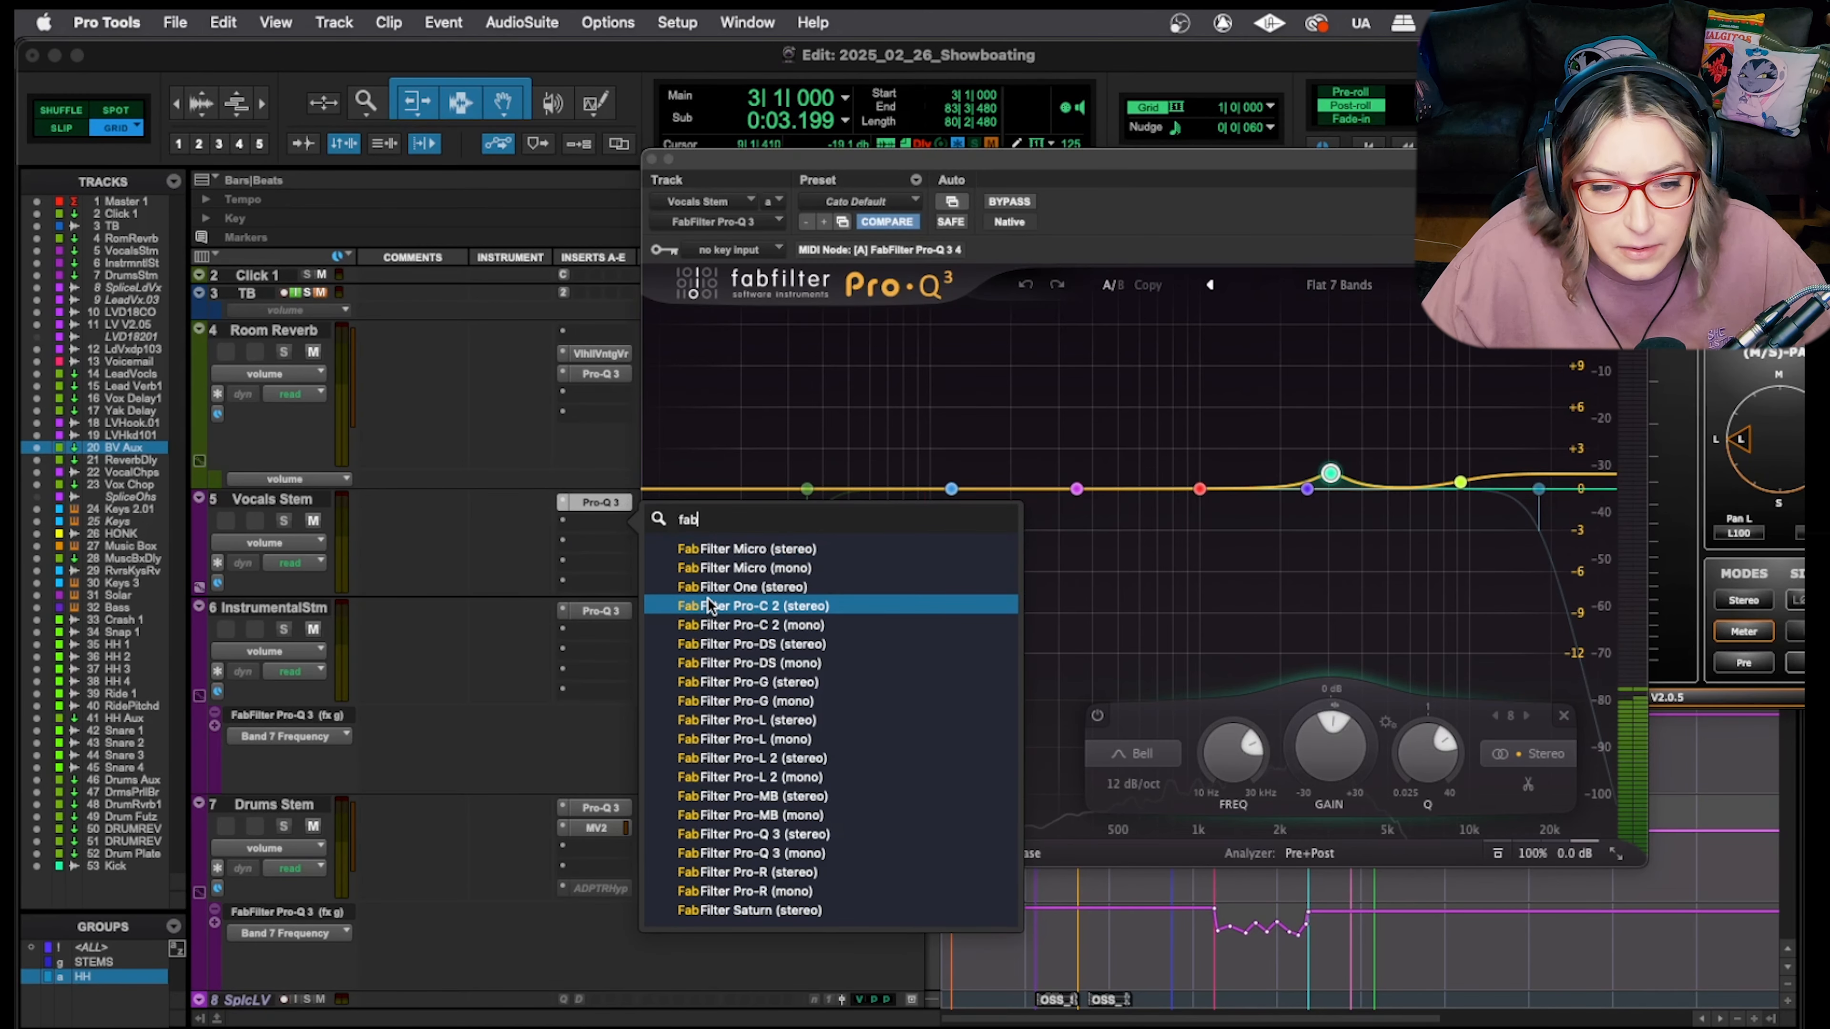
click(666, 608)
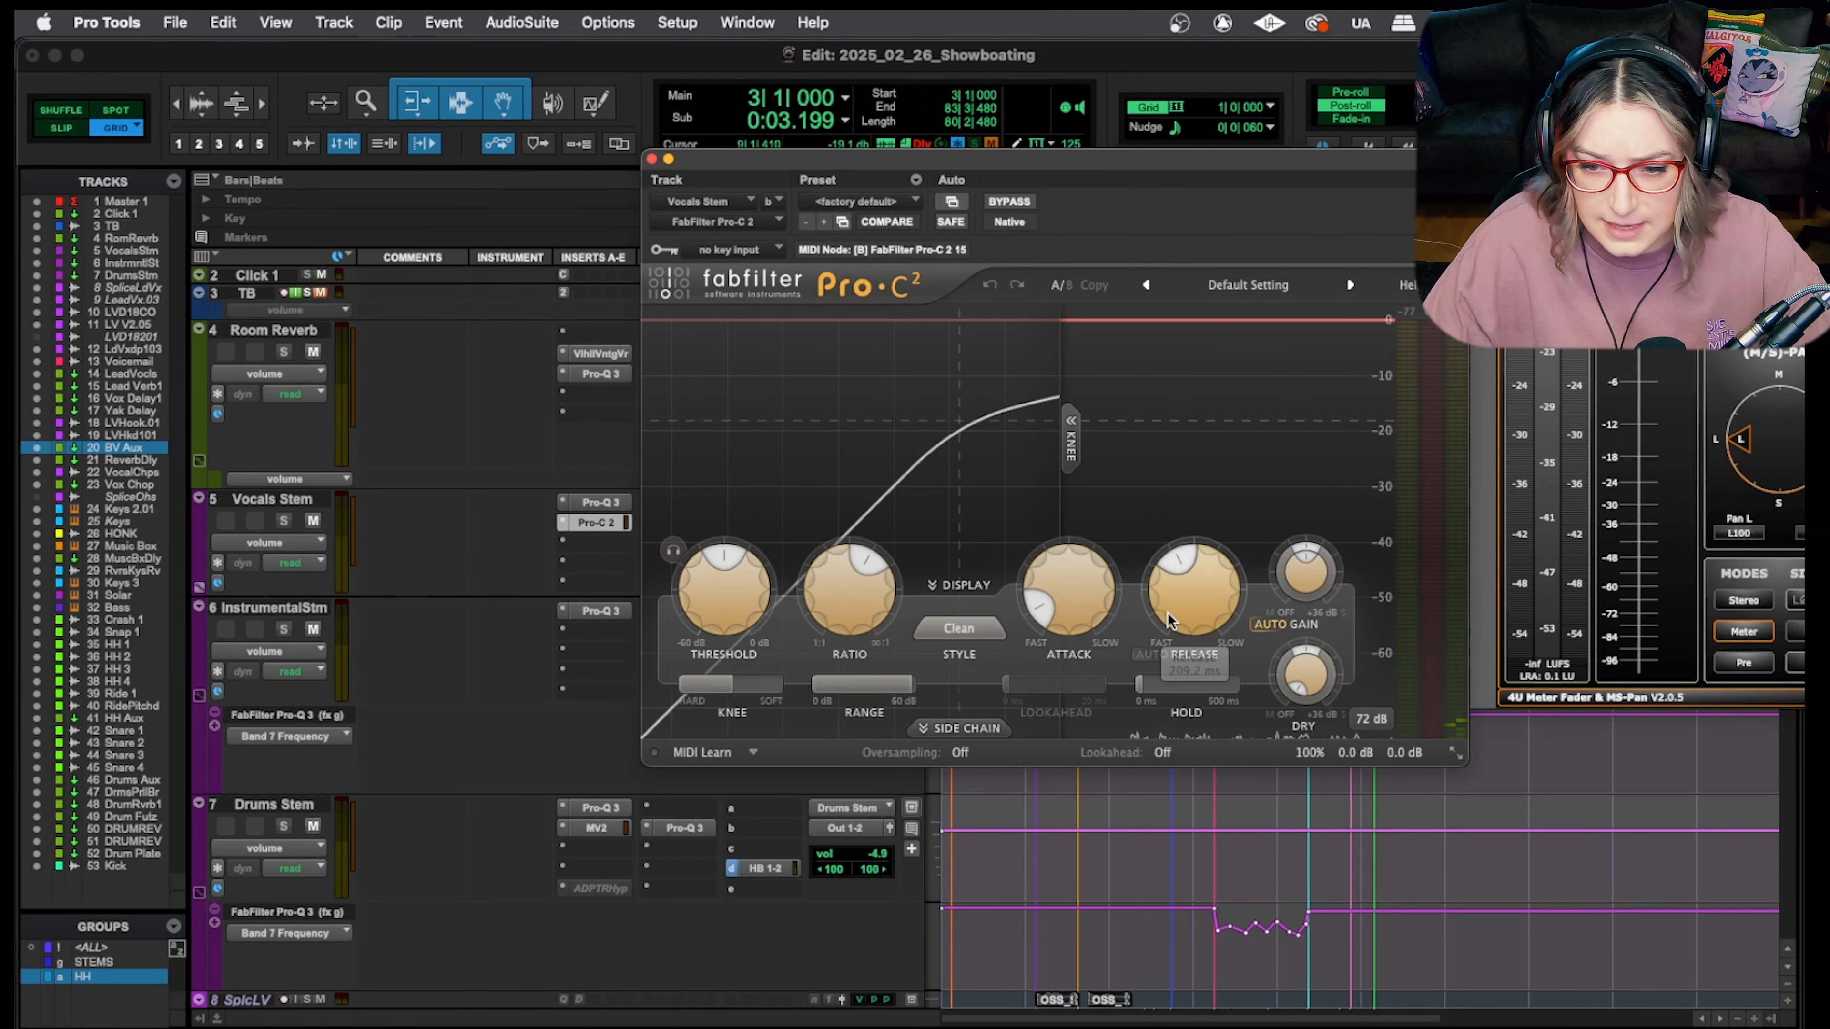
click(1272, 626)
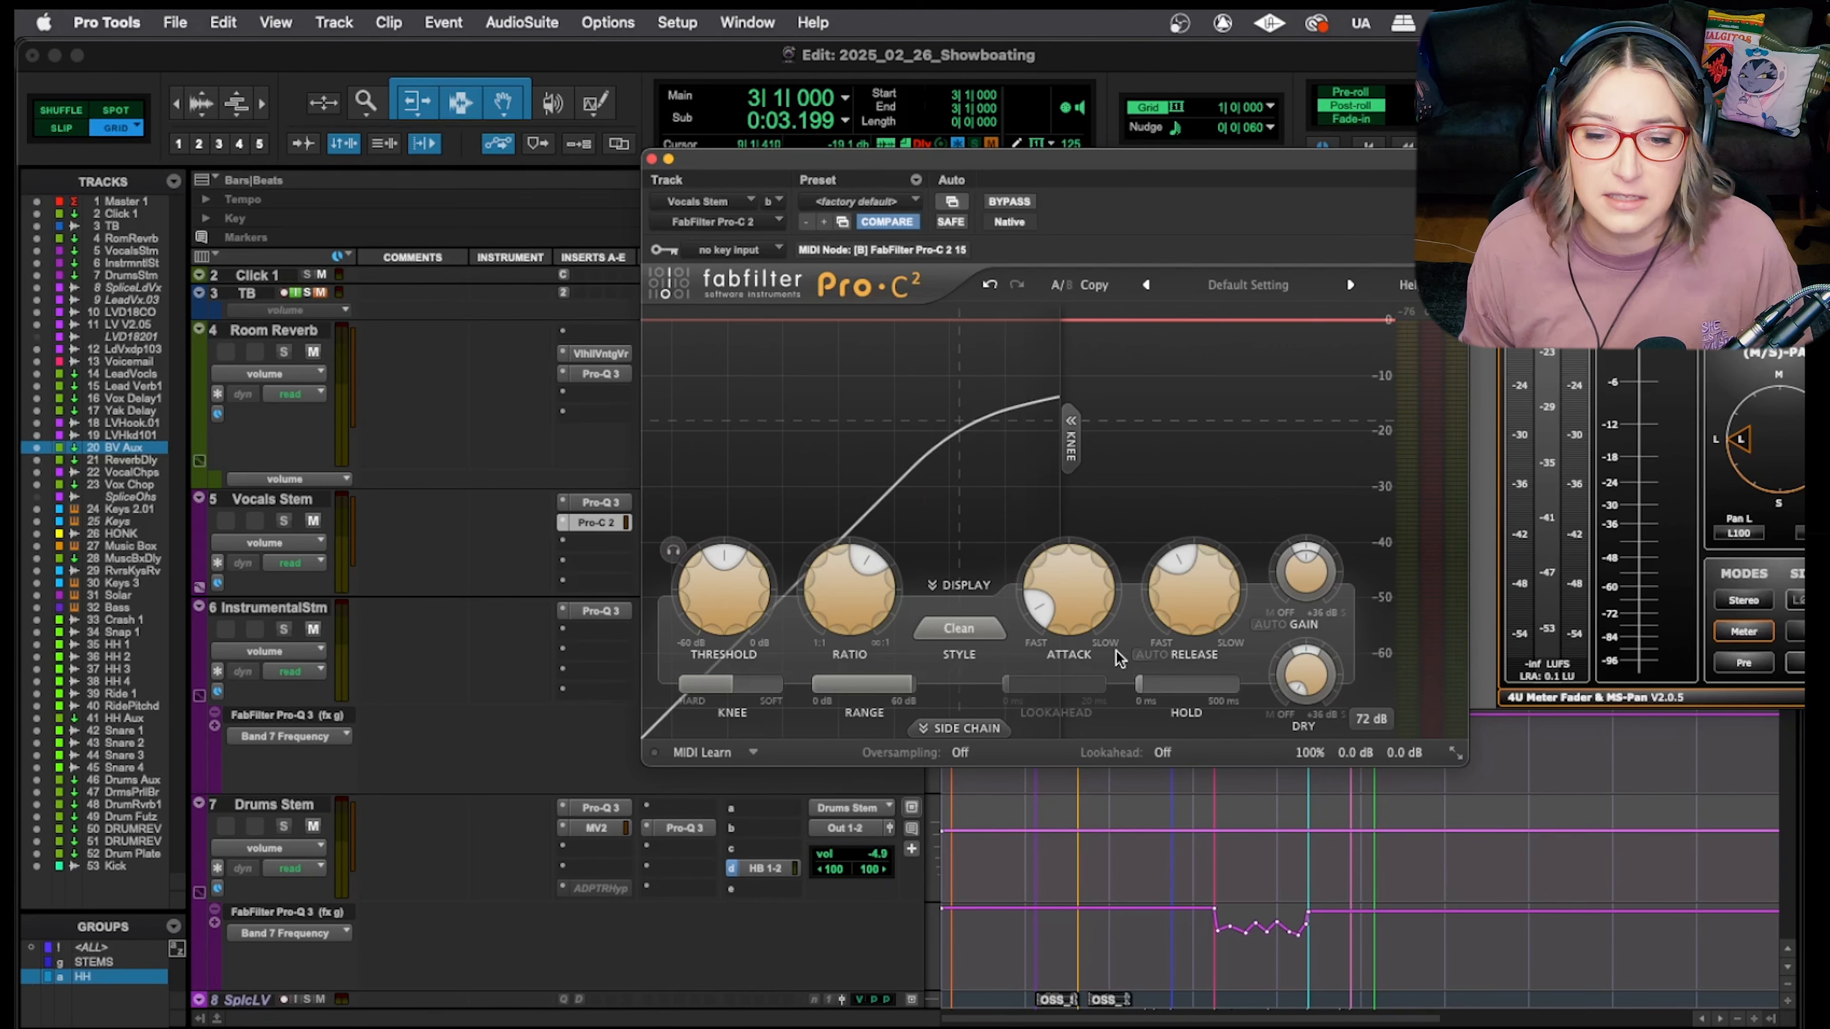
mouse_move(1059, 581)
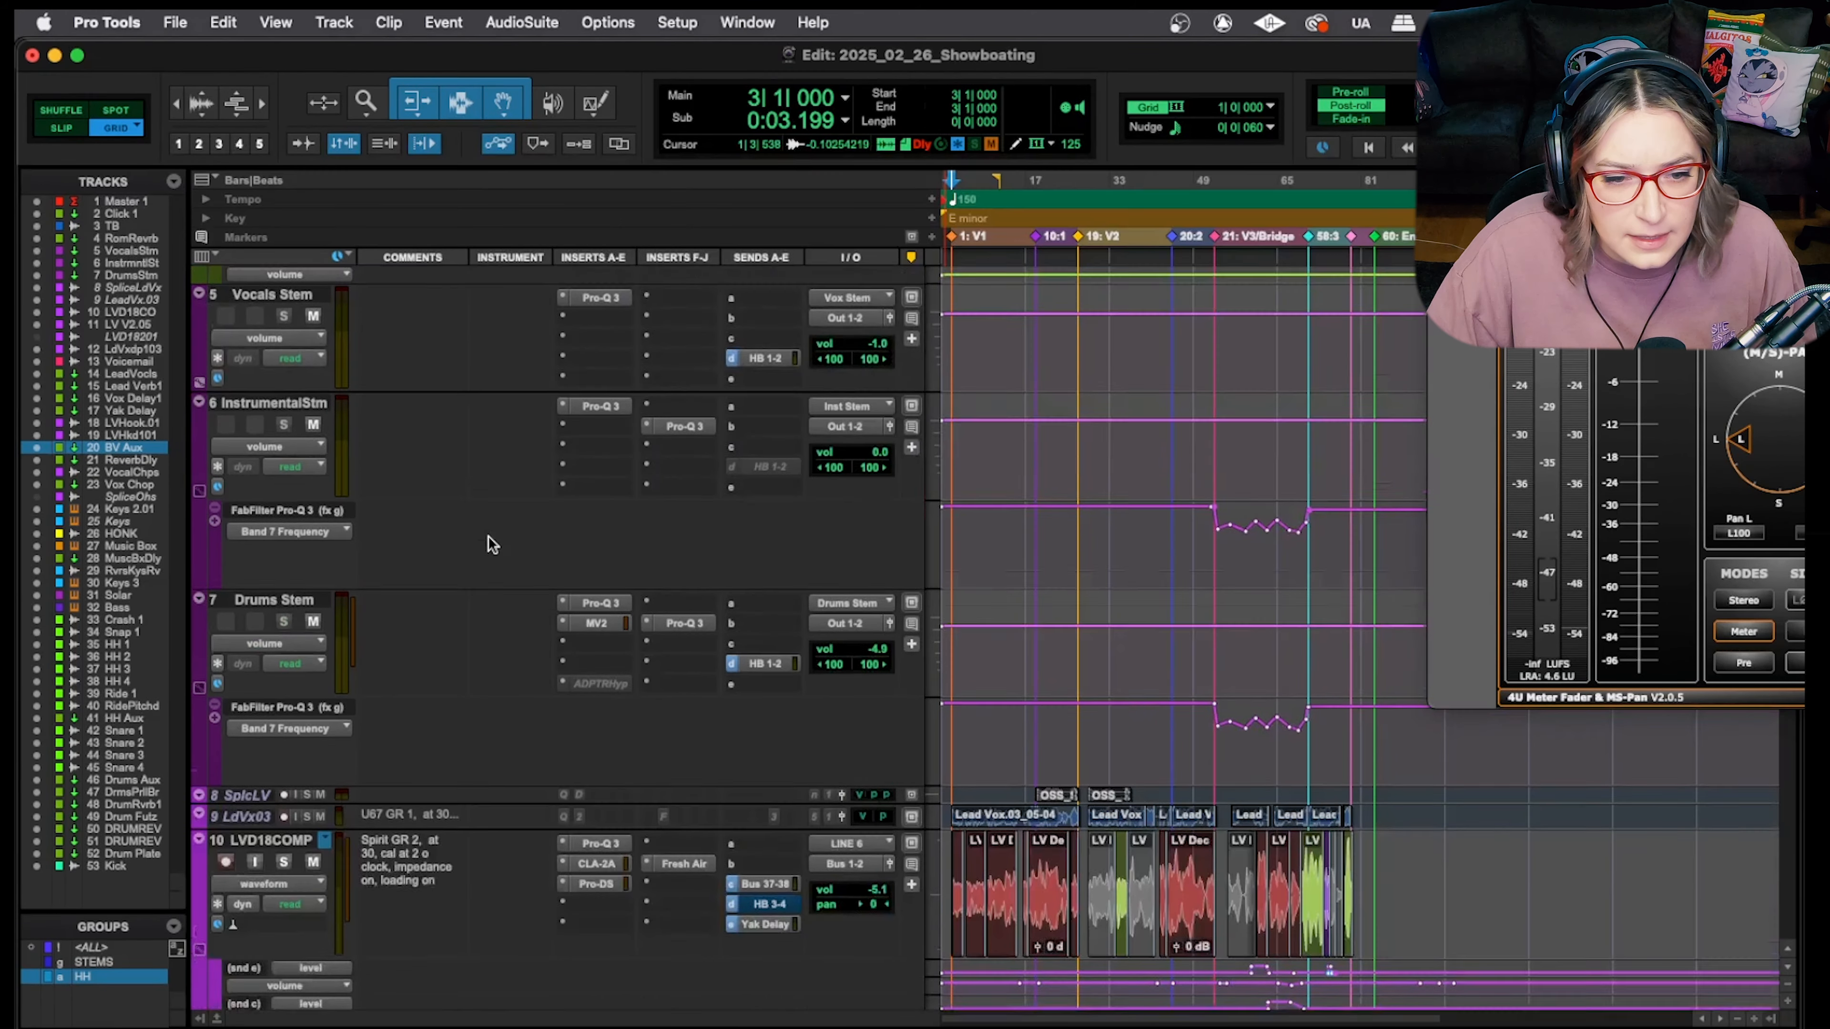
Open the CLA-2A on the LVD18COMP lead vocal track, examine its settings and move its window clear of the track's routing
scroll(491, 546, down, 8)
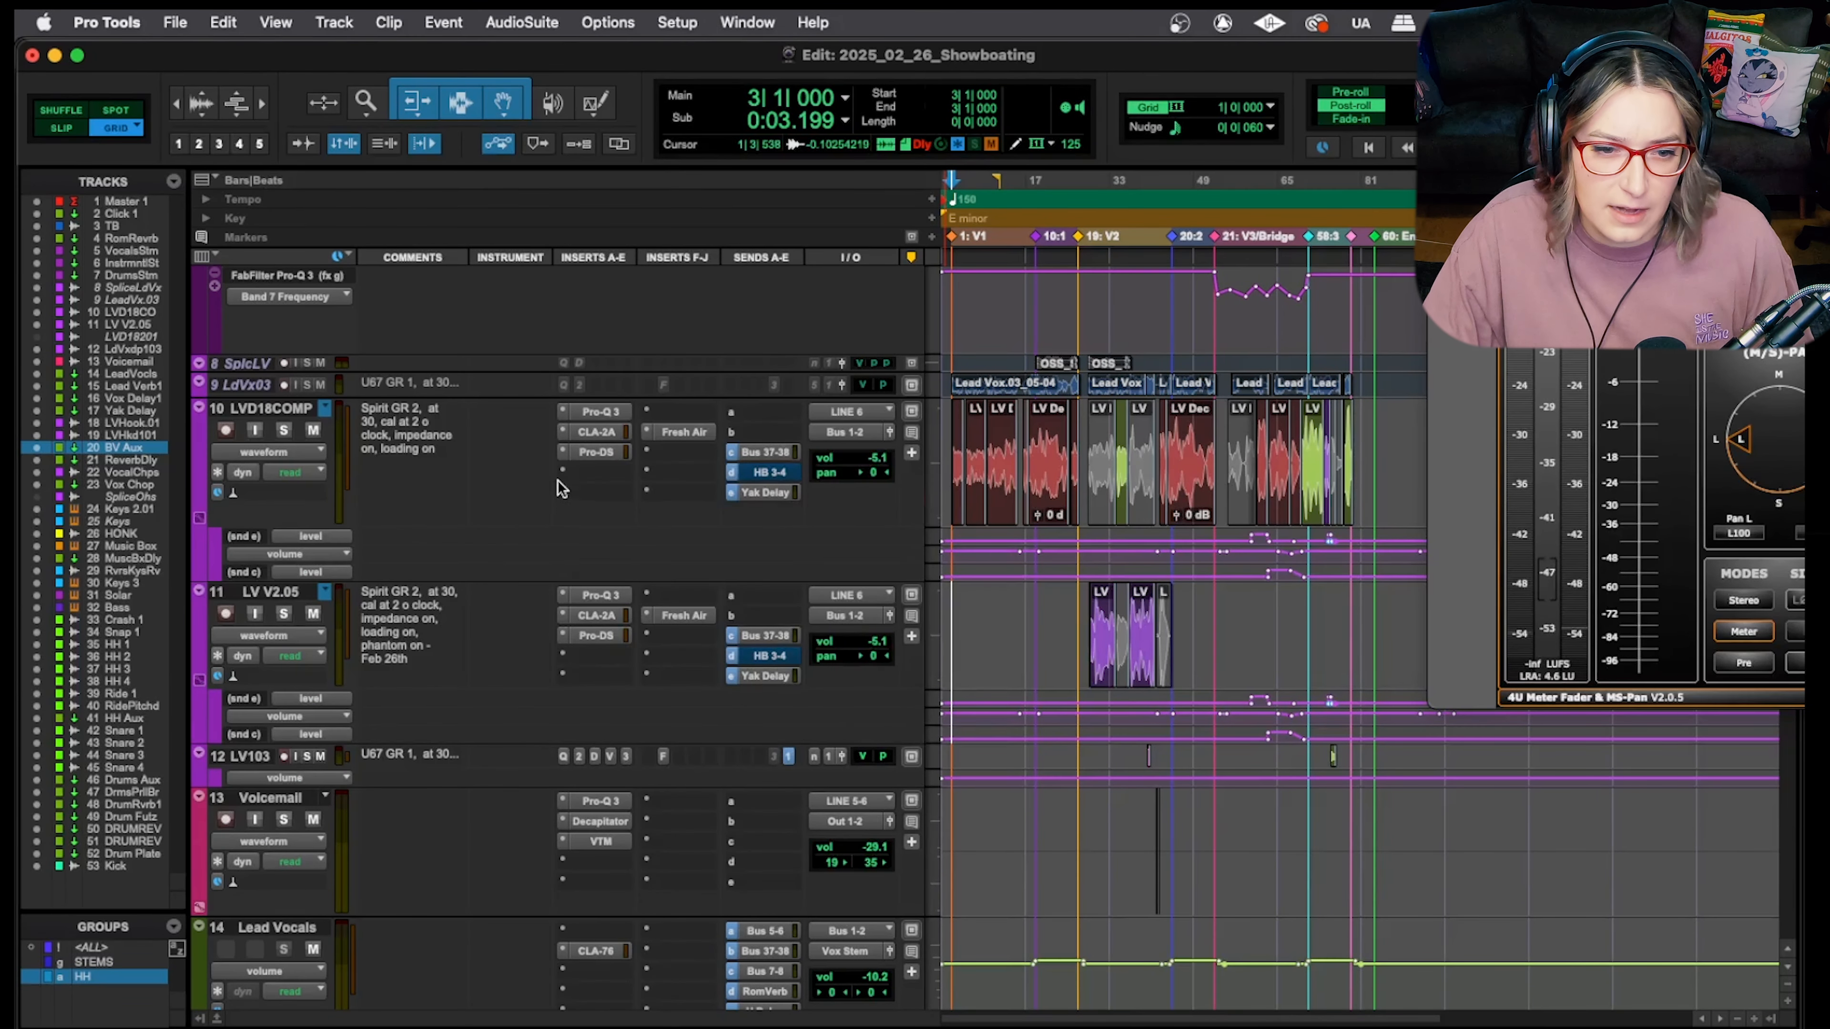
click(596, 433)
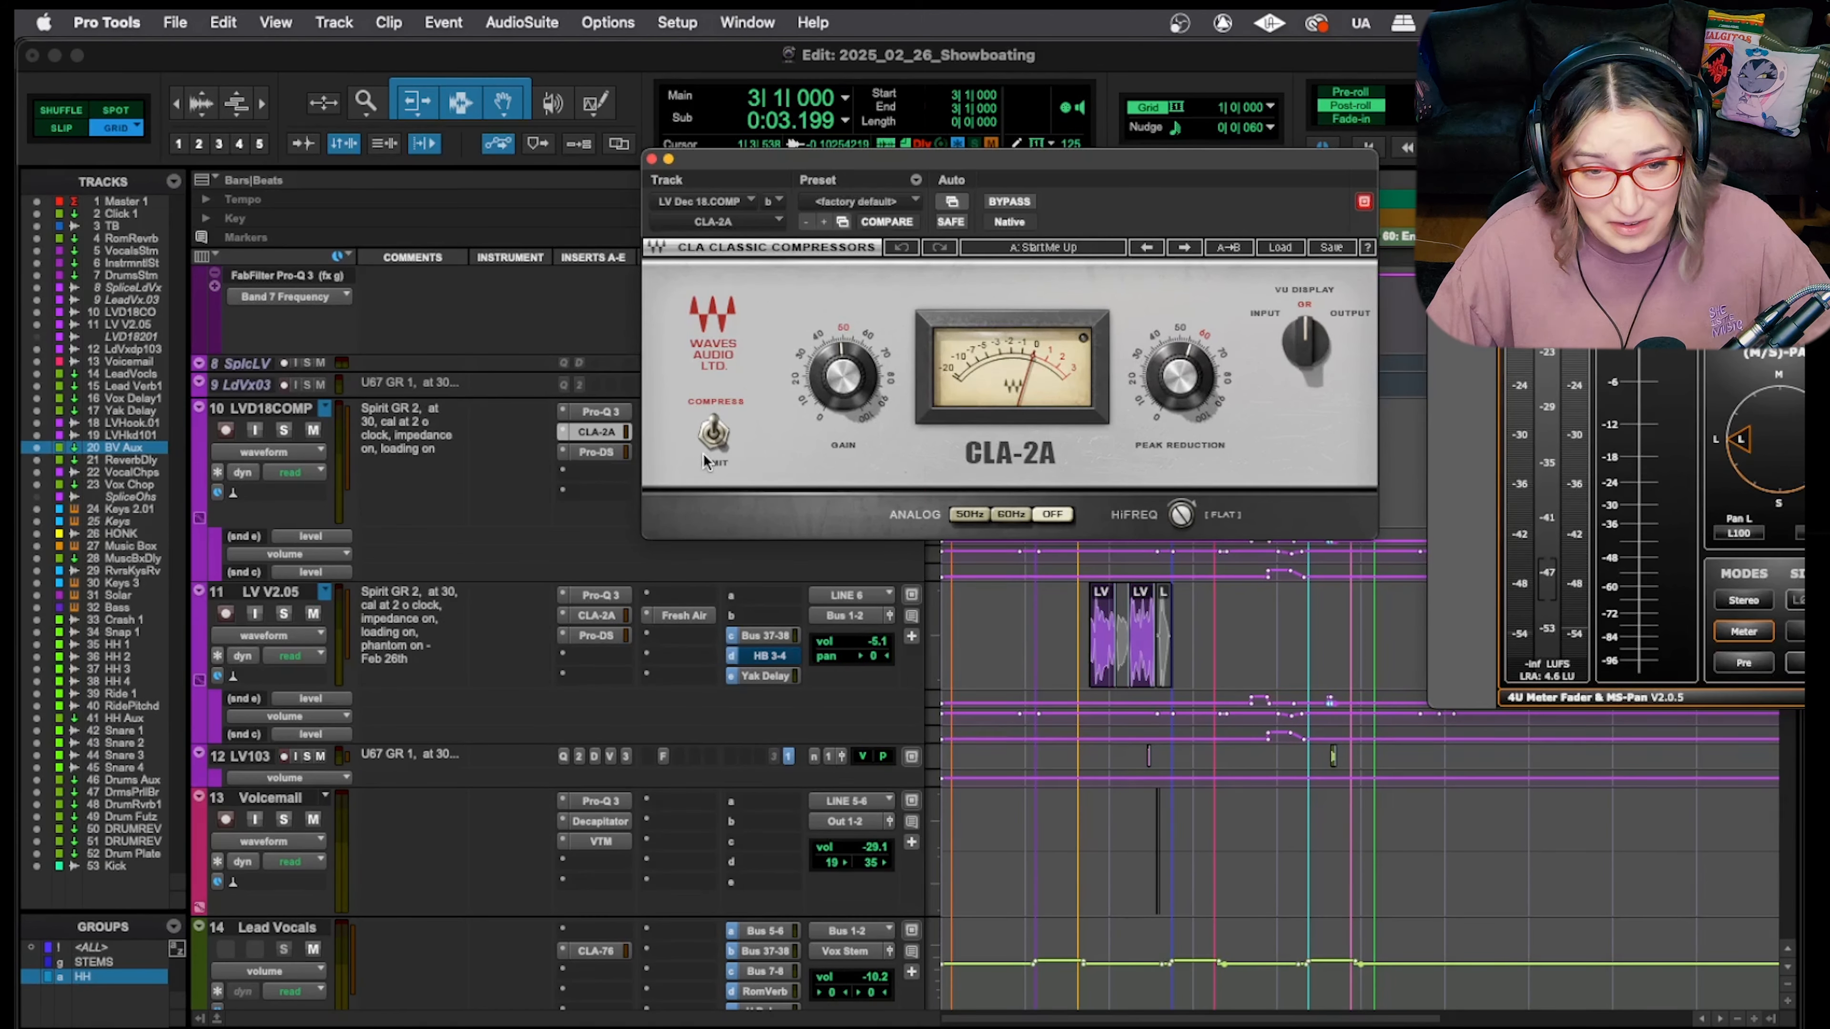
scroll(491, 598, down, 3)
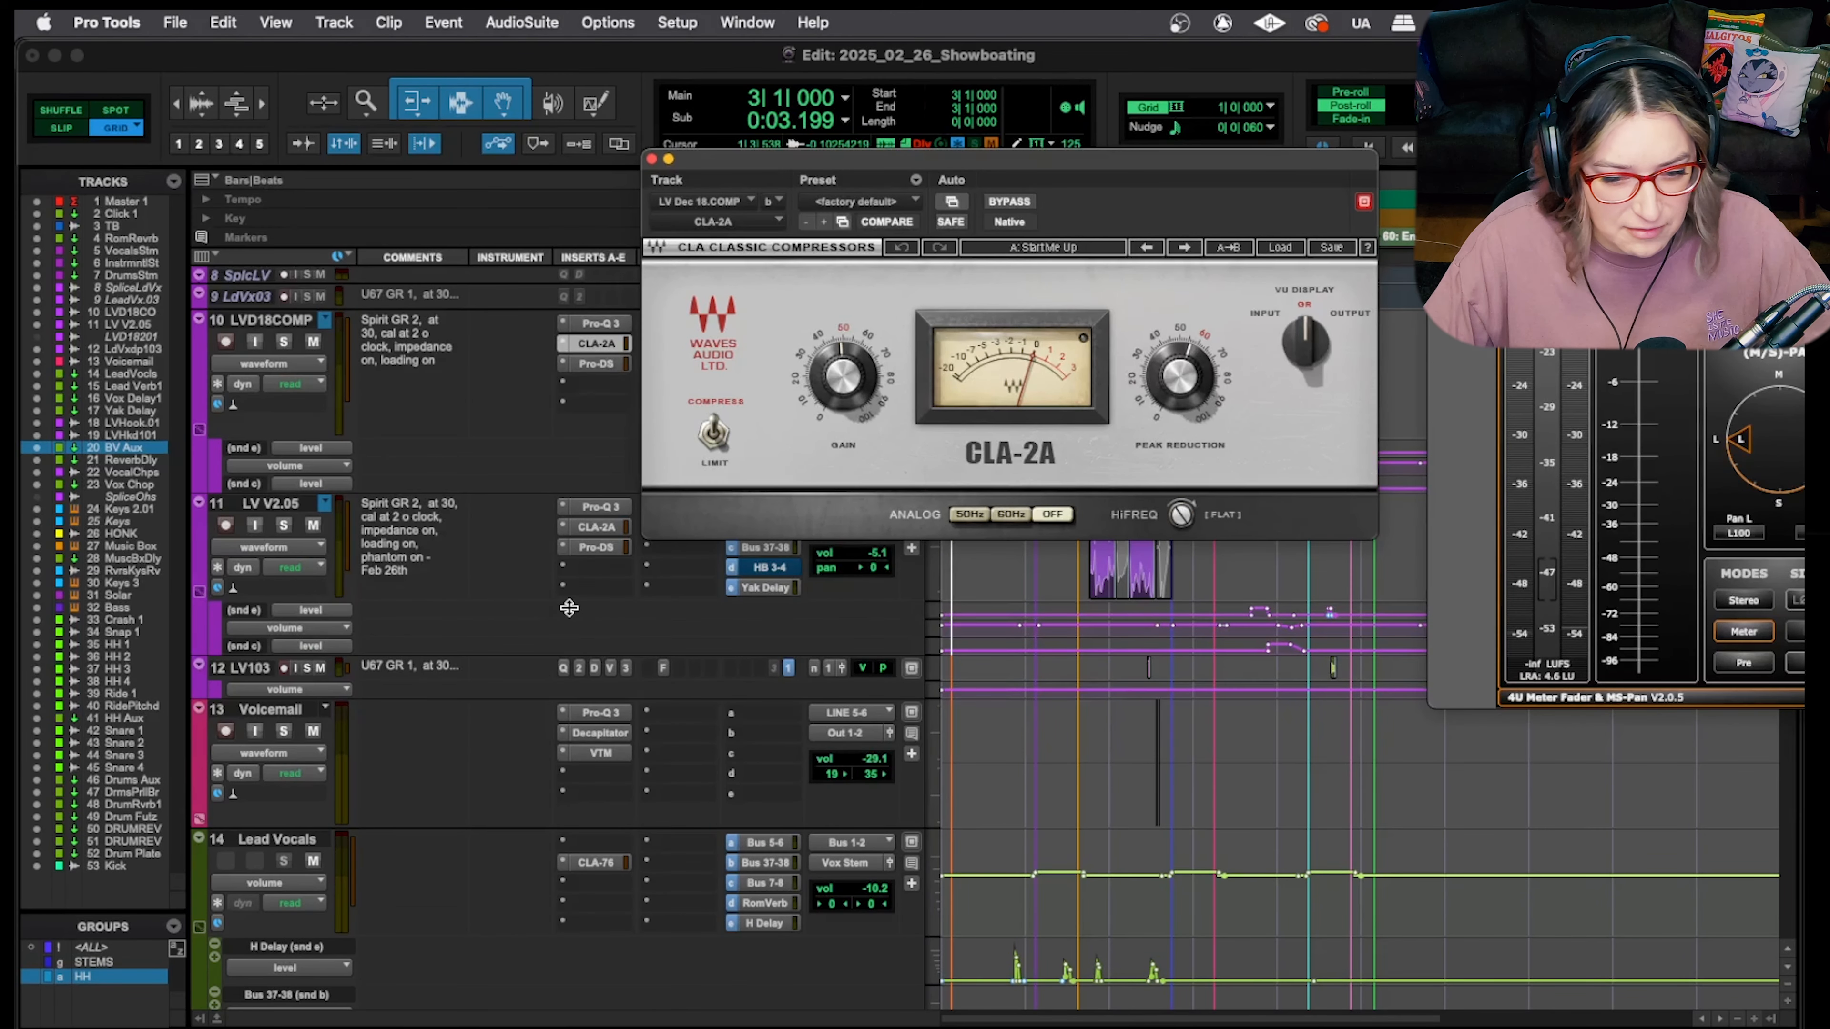
drag(721, 159, 1136, 135)
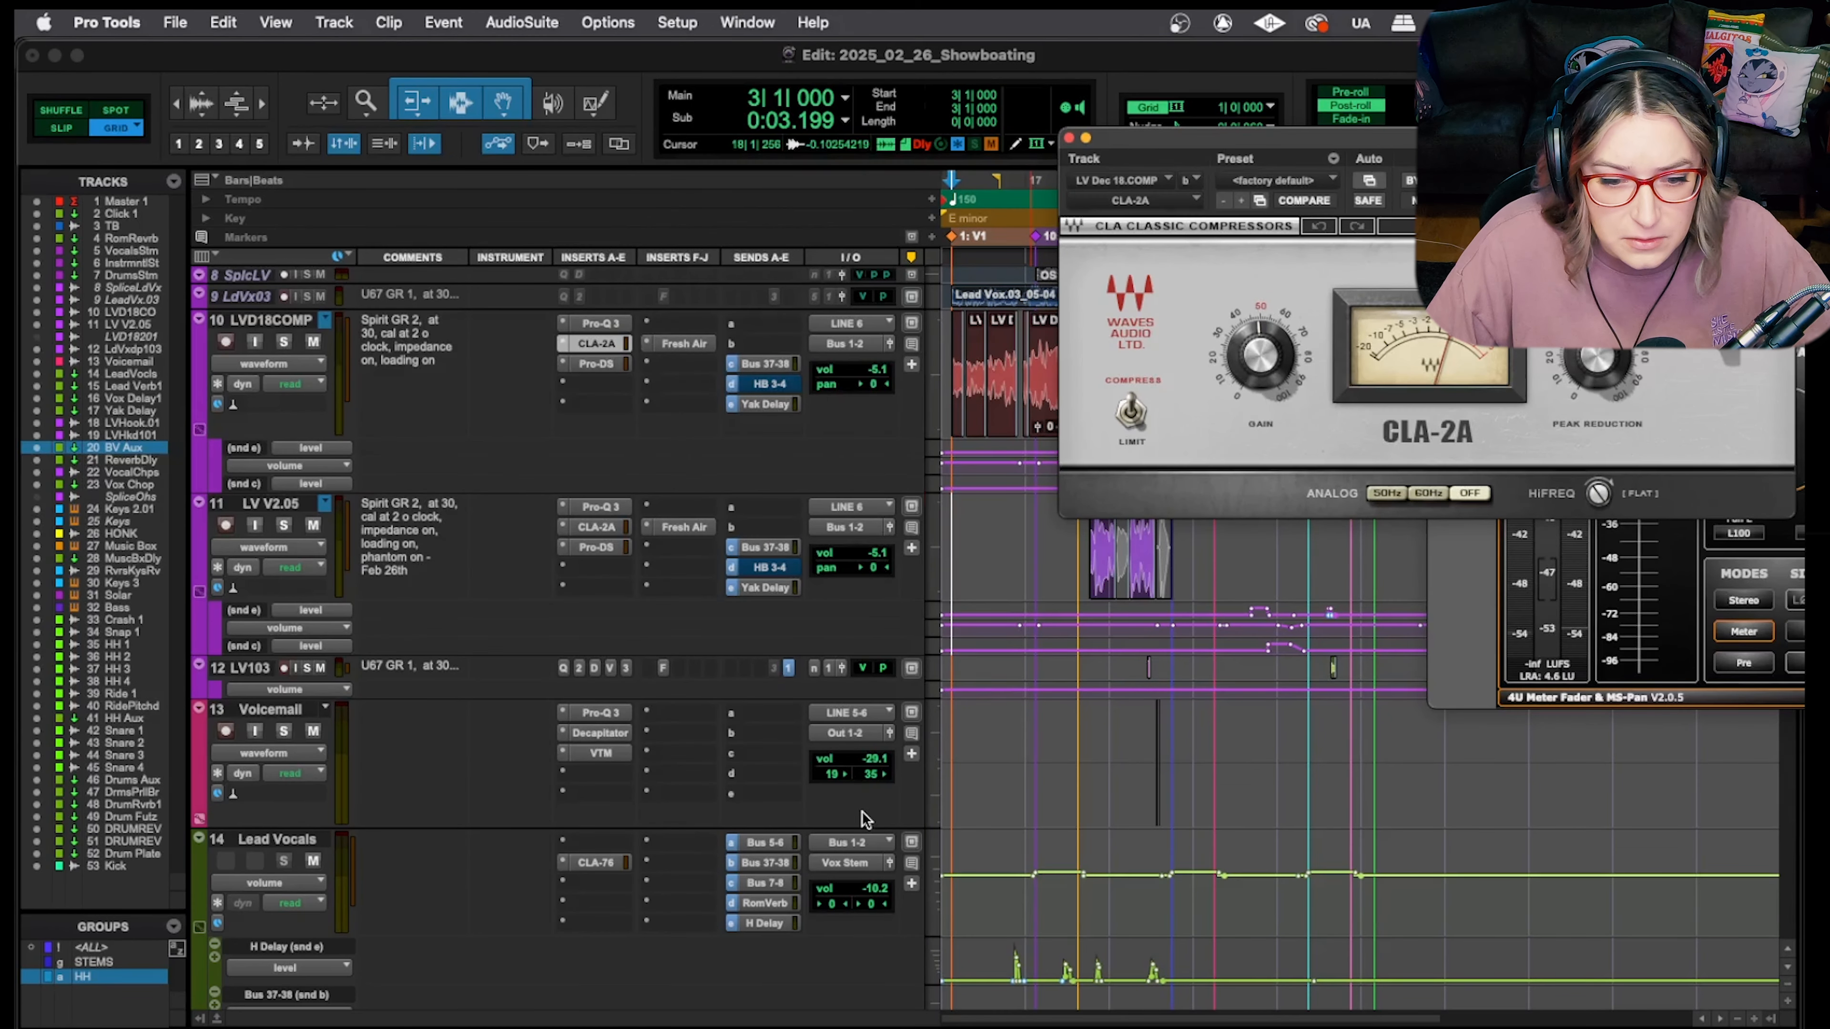
Rename the Lead Vocals track's input bus, Bus 1-2, as LV Aux
scroll(836, 852, down, 5)
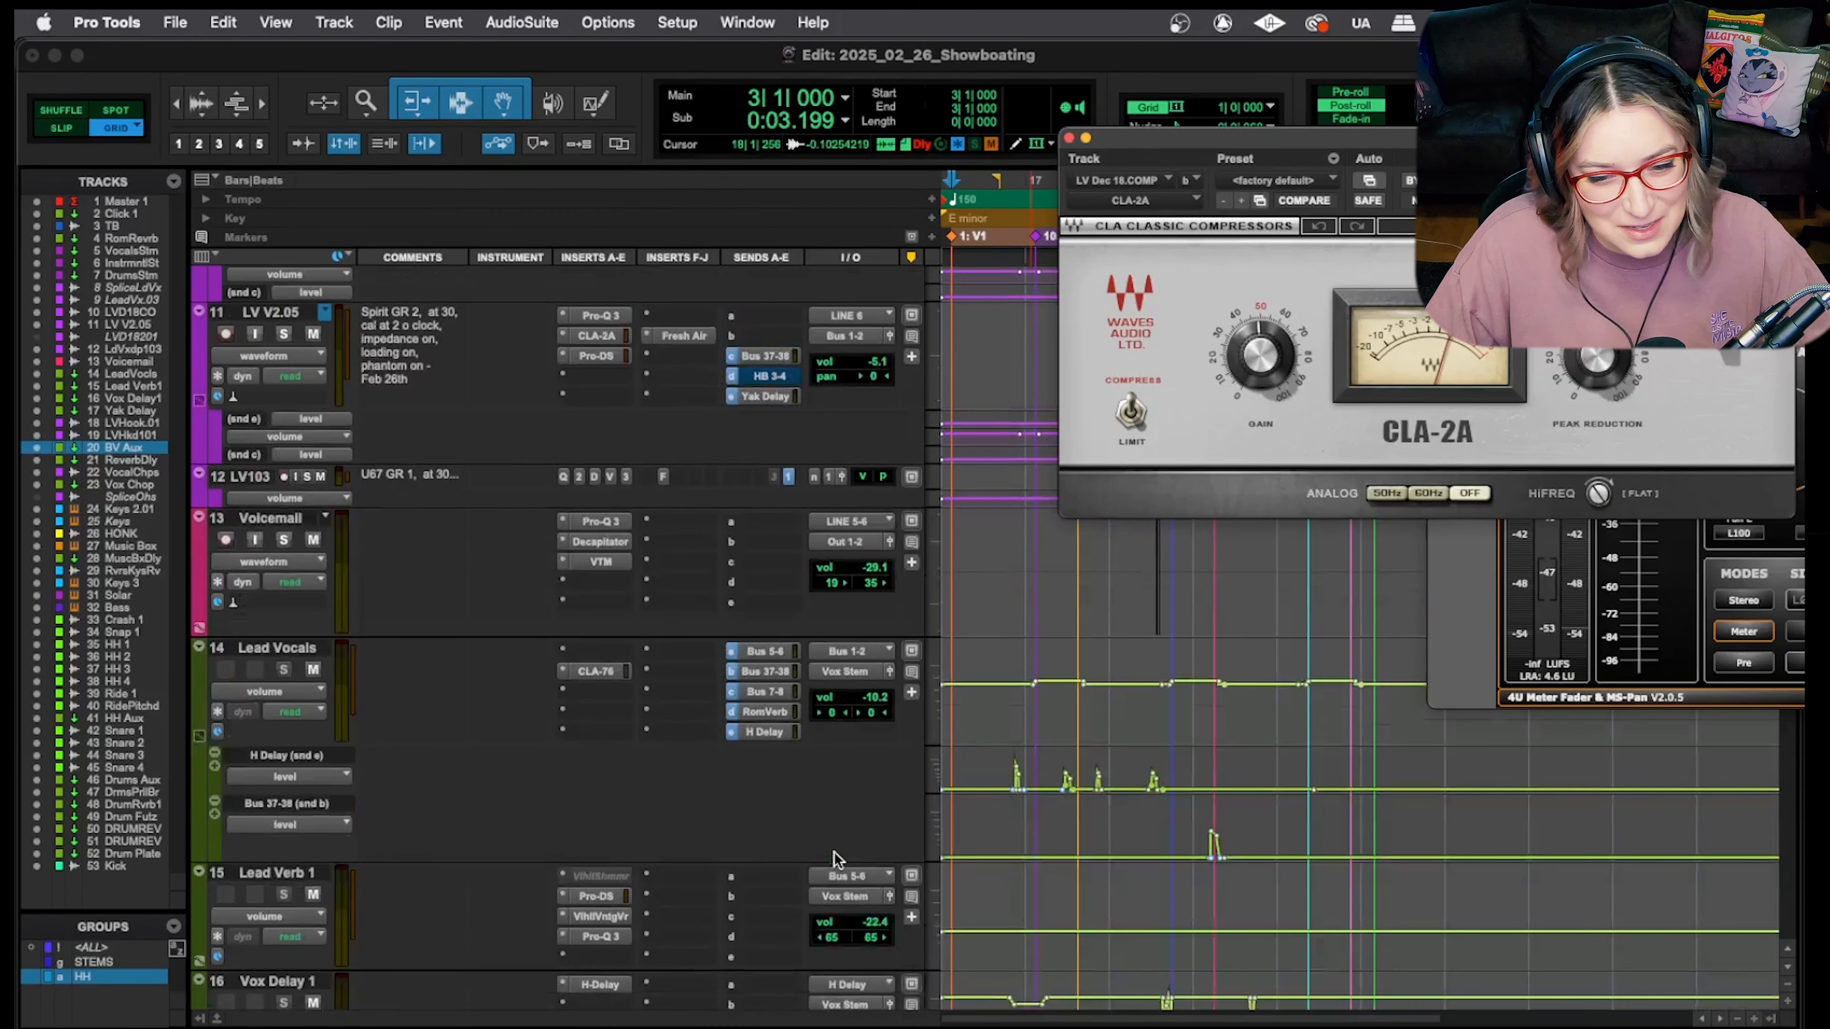
right_click(852, 657)
click(854, 696)
text(LC)
key(BackSpace)
text(V Aux)
key(Return)
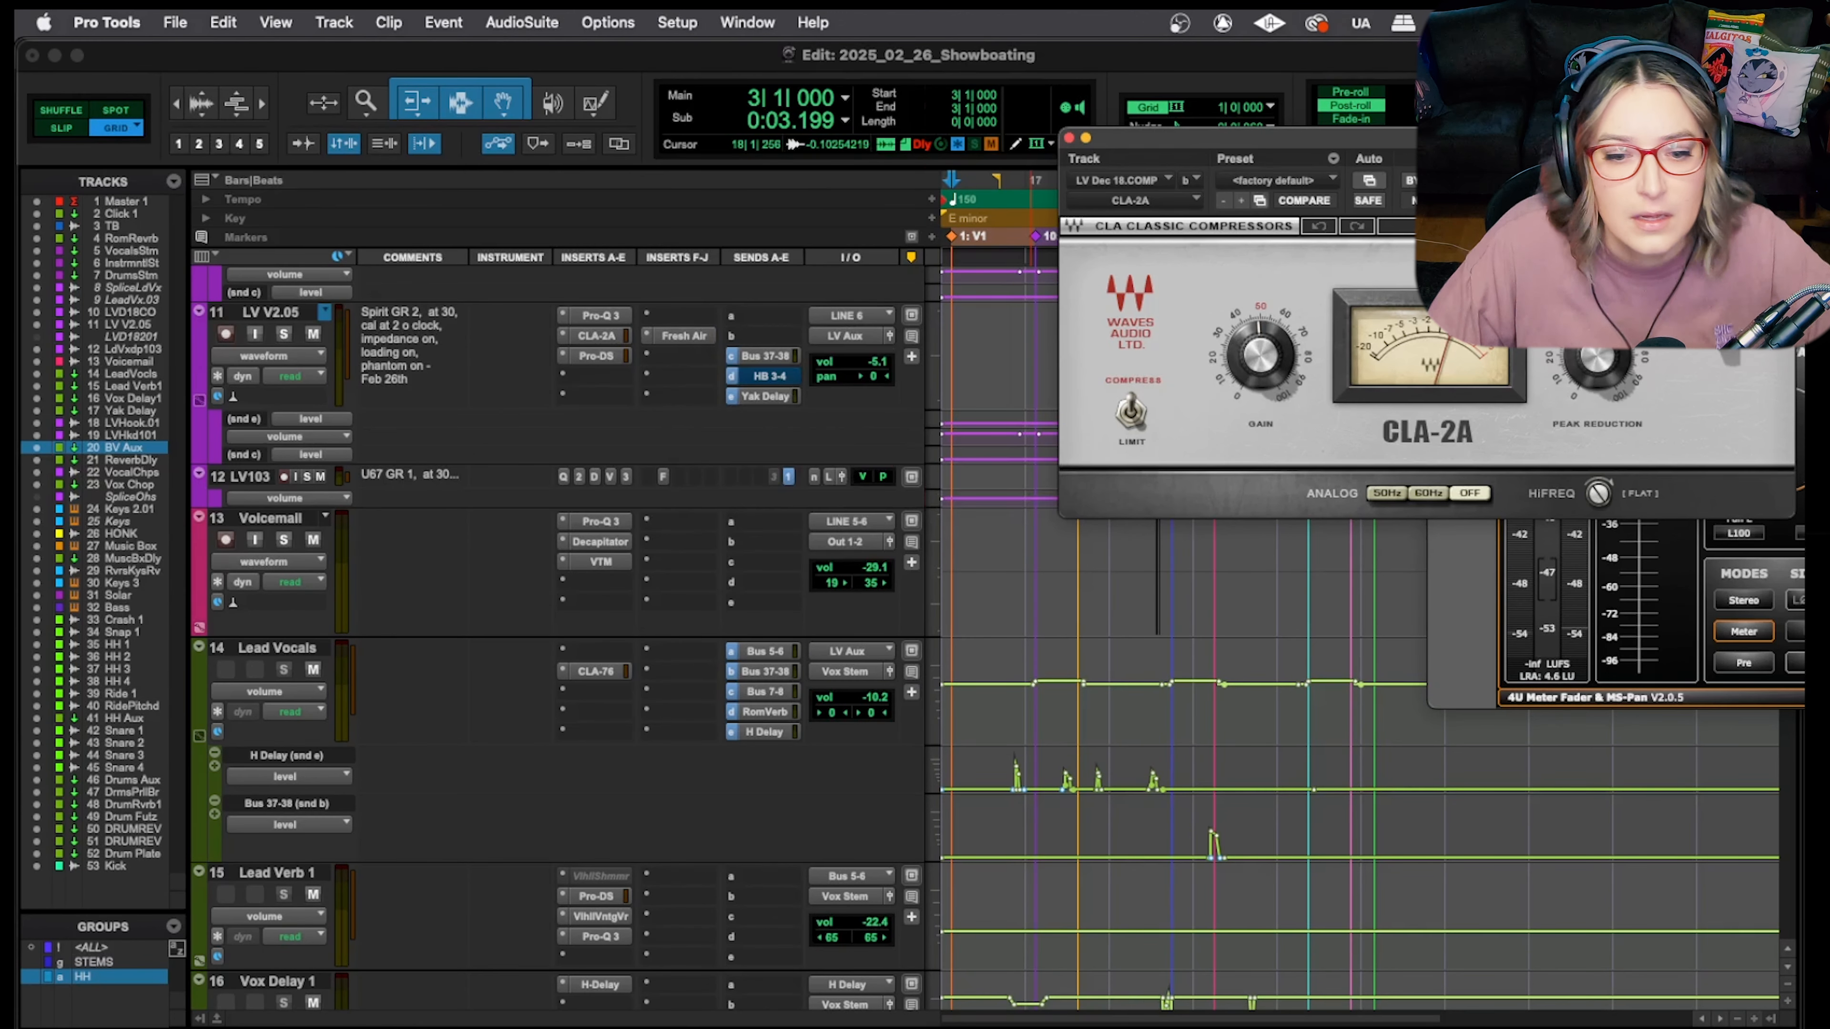
Open the Lead Vocals track's CLA-76, bring its window fully into view, examine its attack, release and ratio, and close it
click(595, 672)
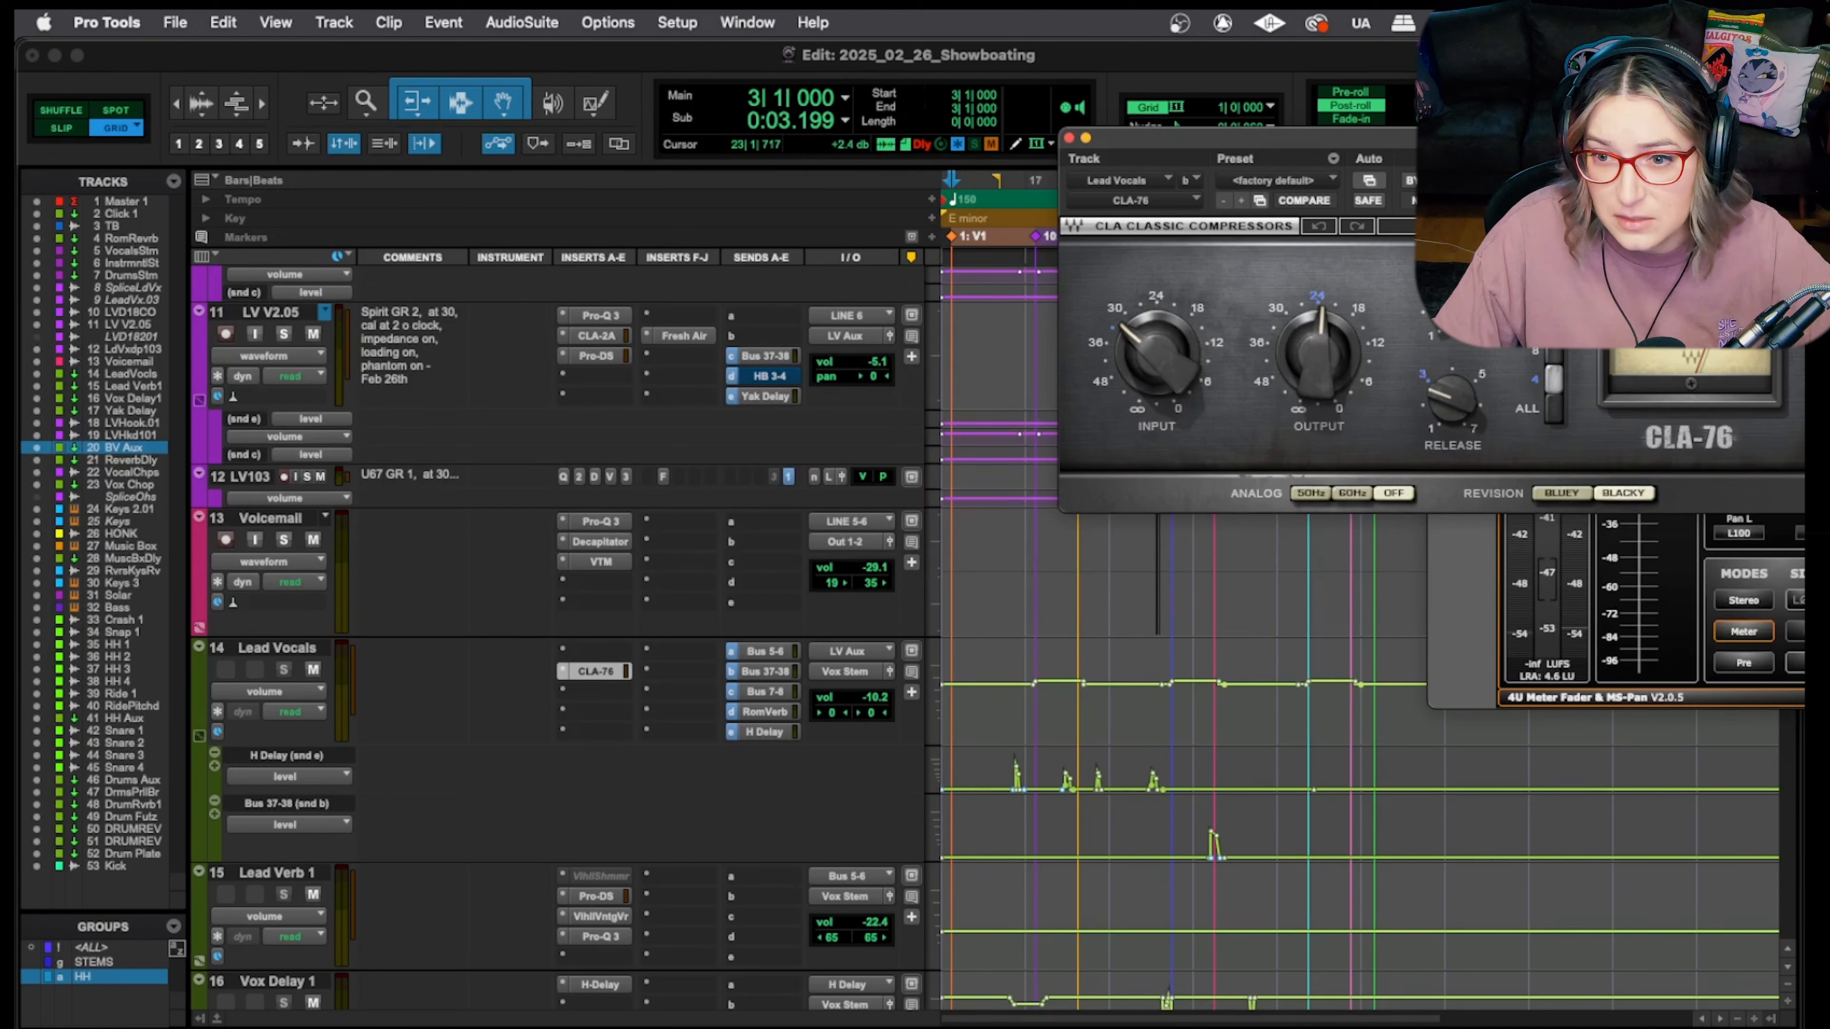
drag(1453, 354, 1218, 408)
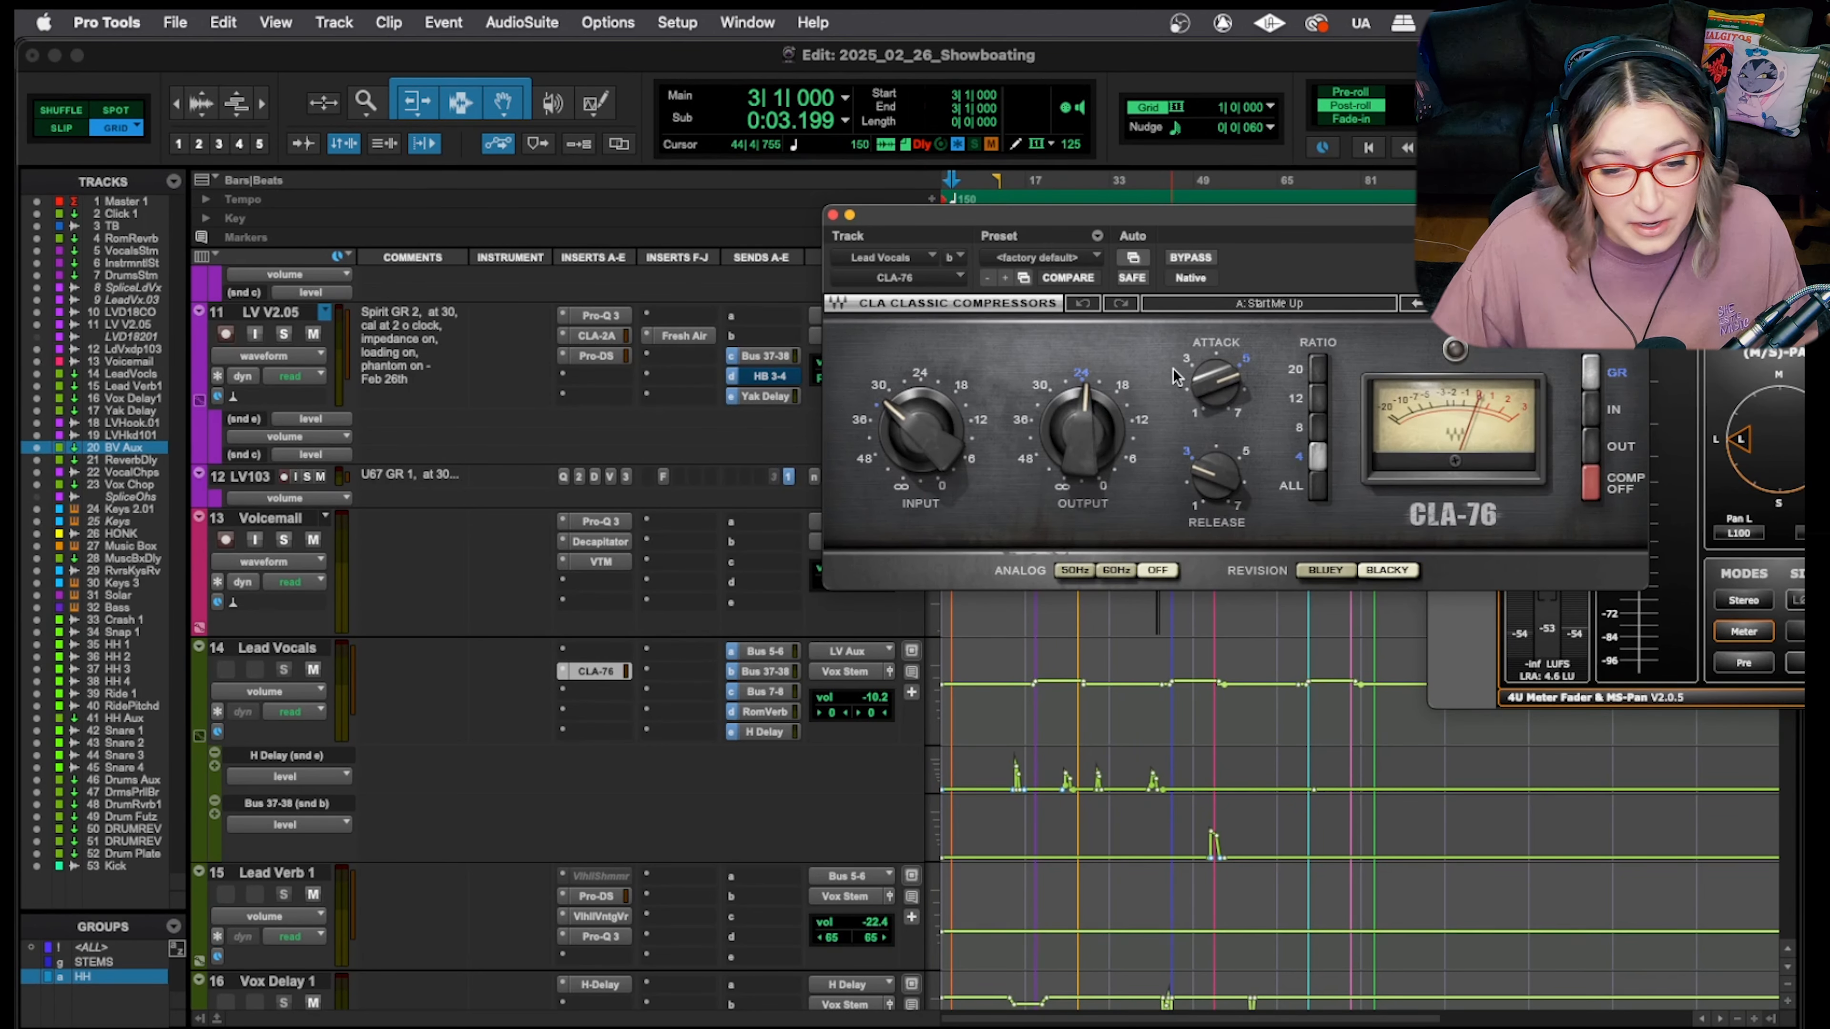
scroll(575, 572, down, 1)
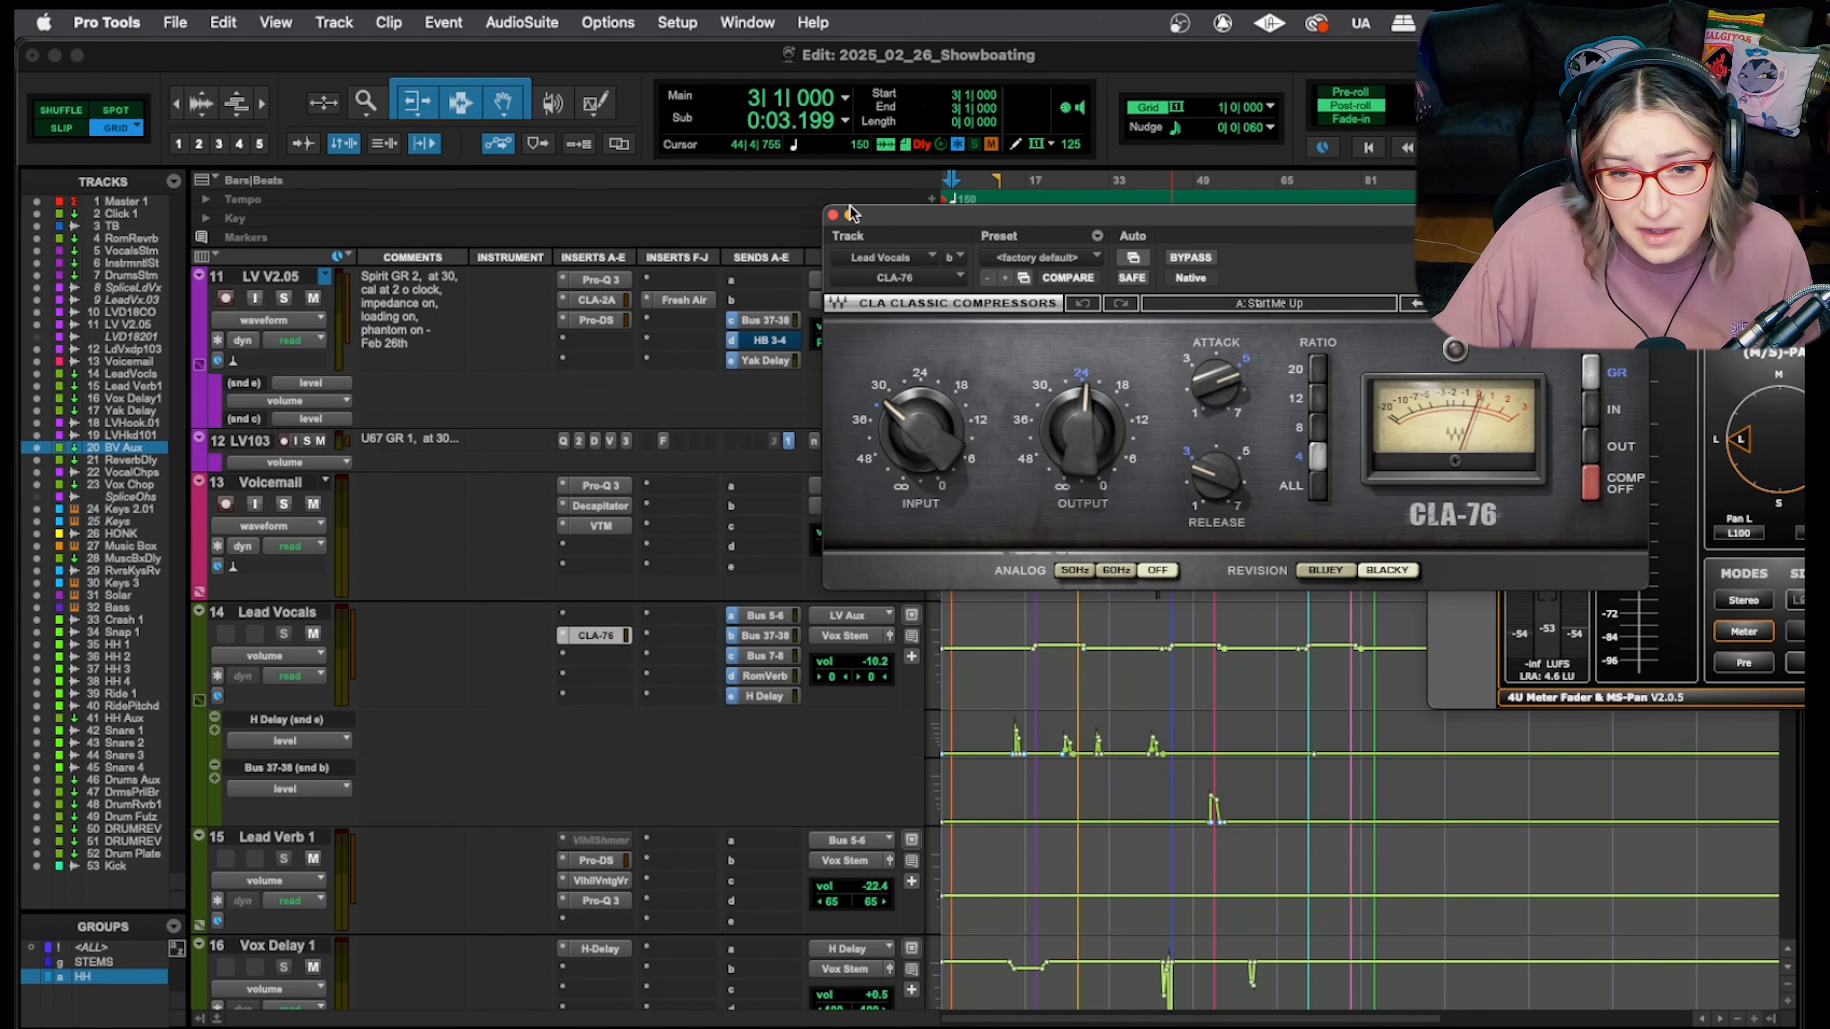
click(850, 214)
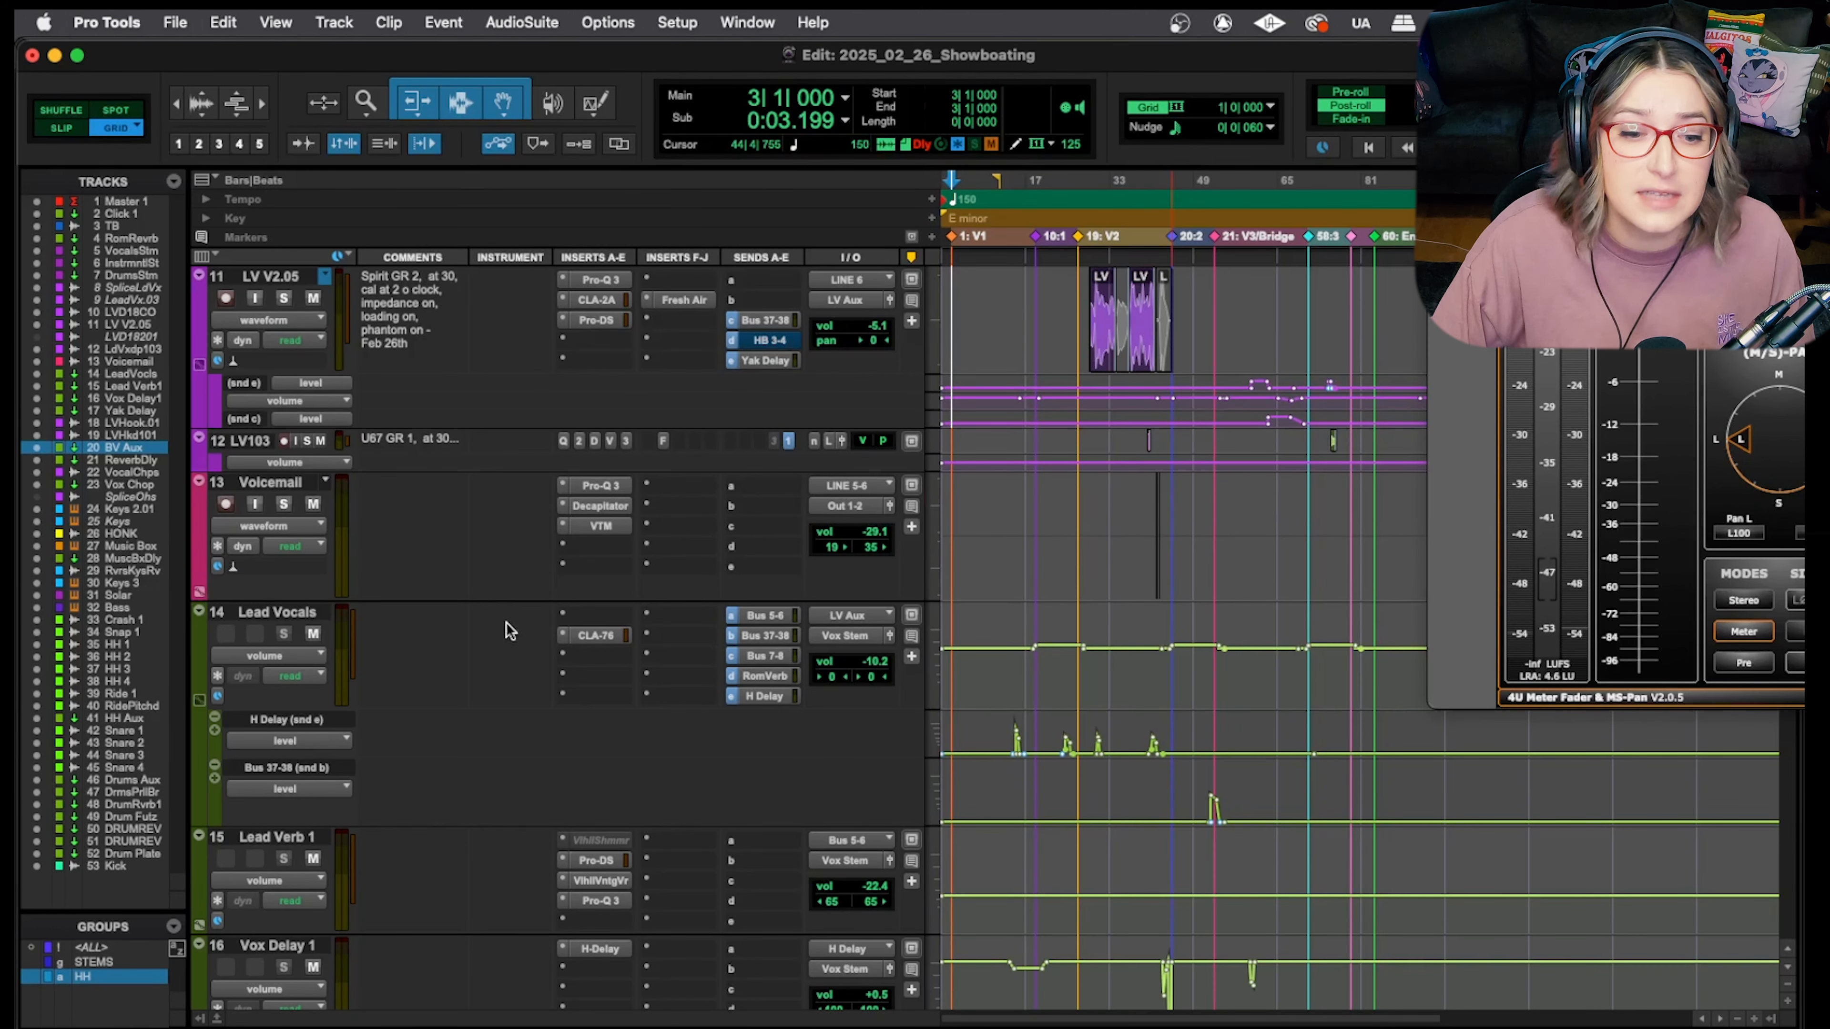
Compare the Lead Vocals CLA-76 side by side with the CLA-2A on LV V2.05, and close both plug-ins
click(591, 633)
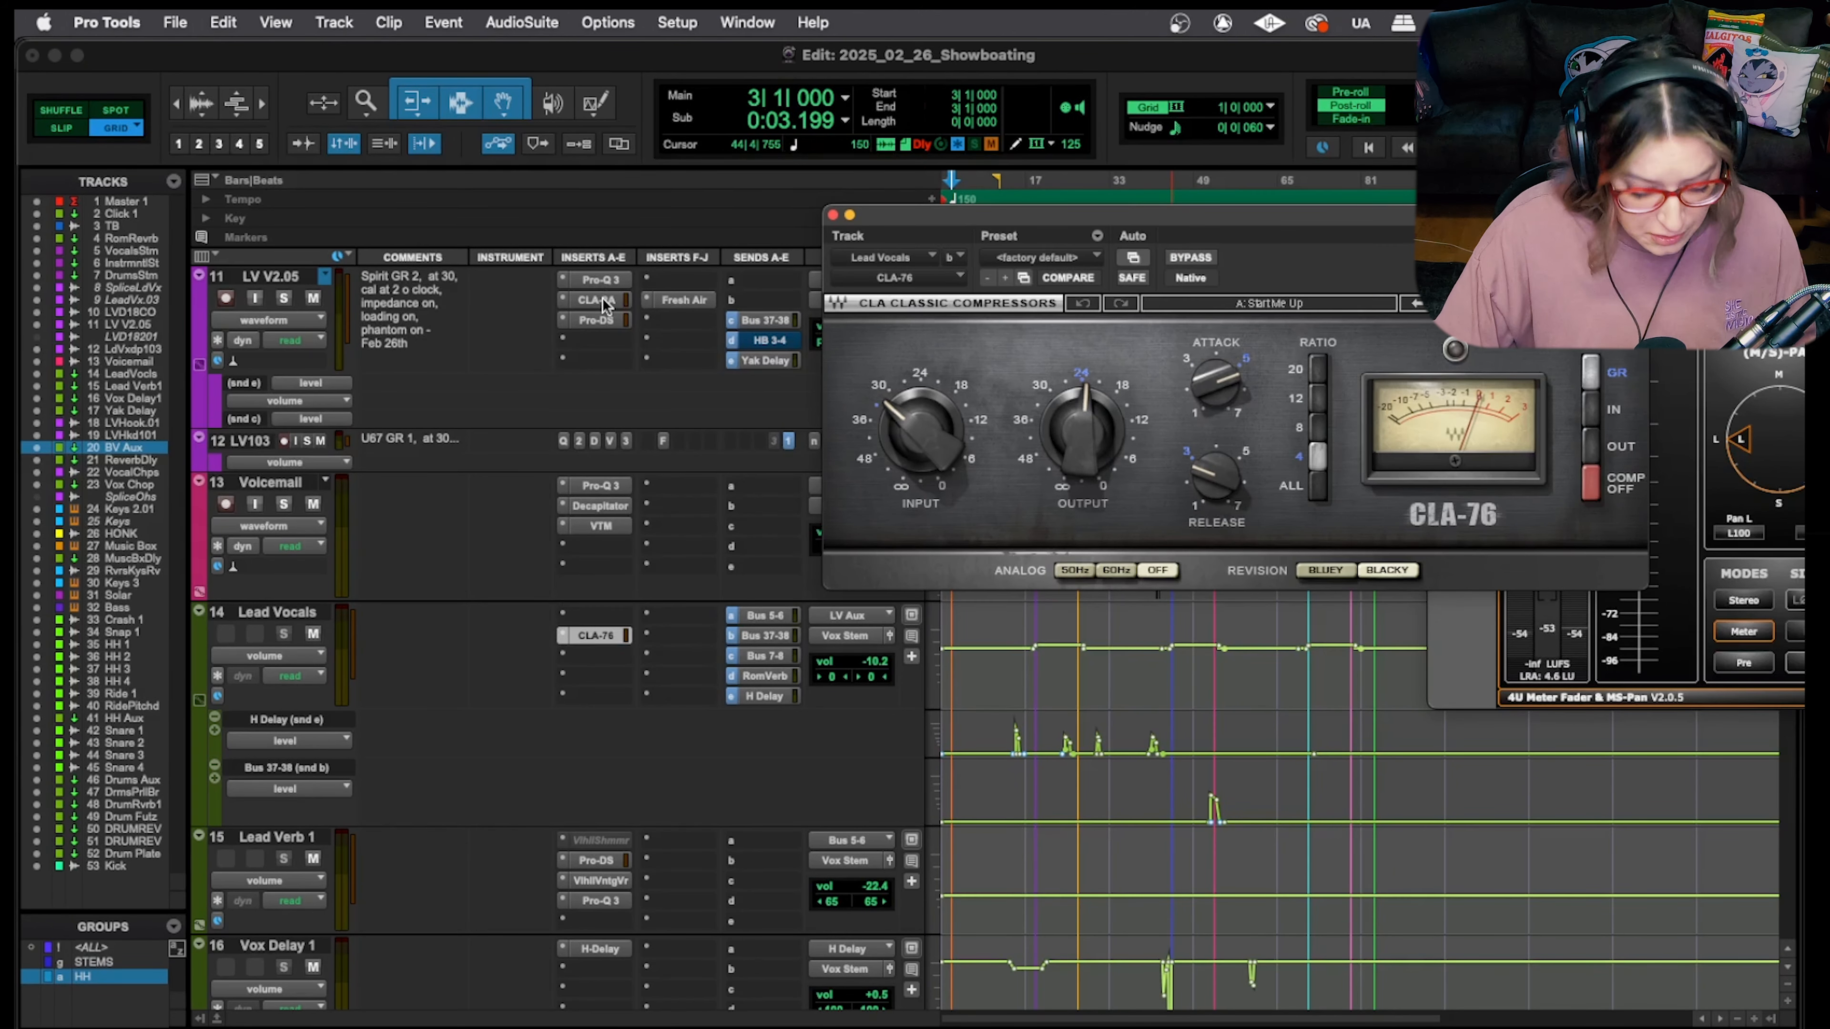
click(604, 303)
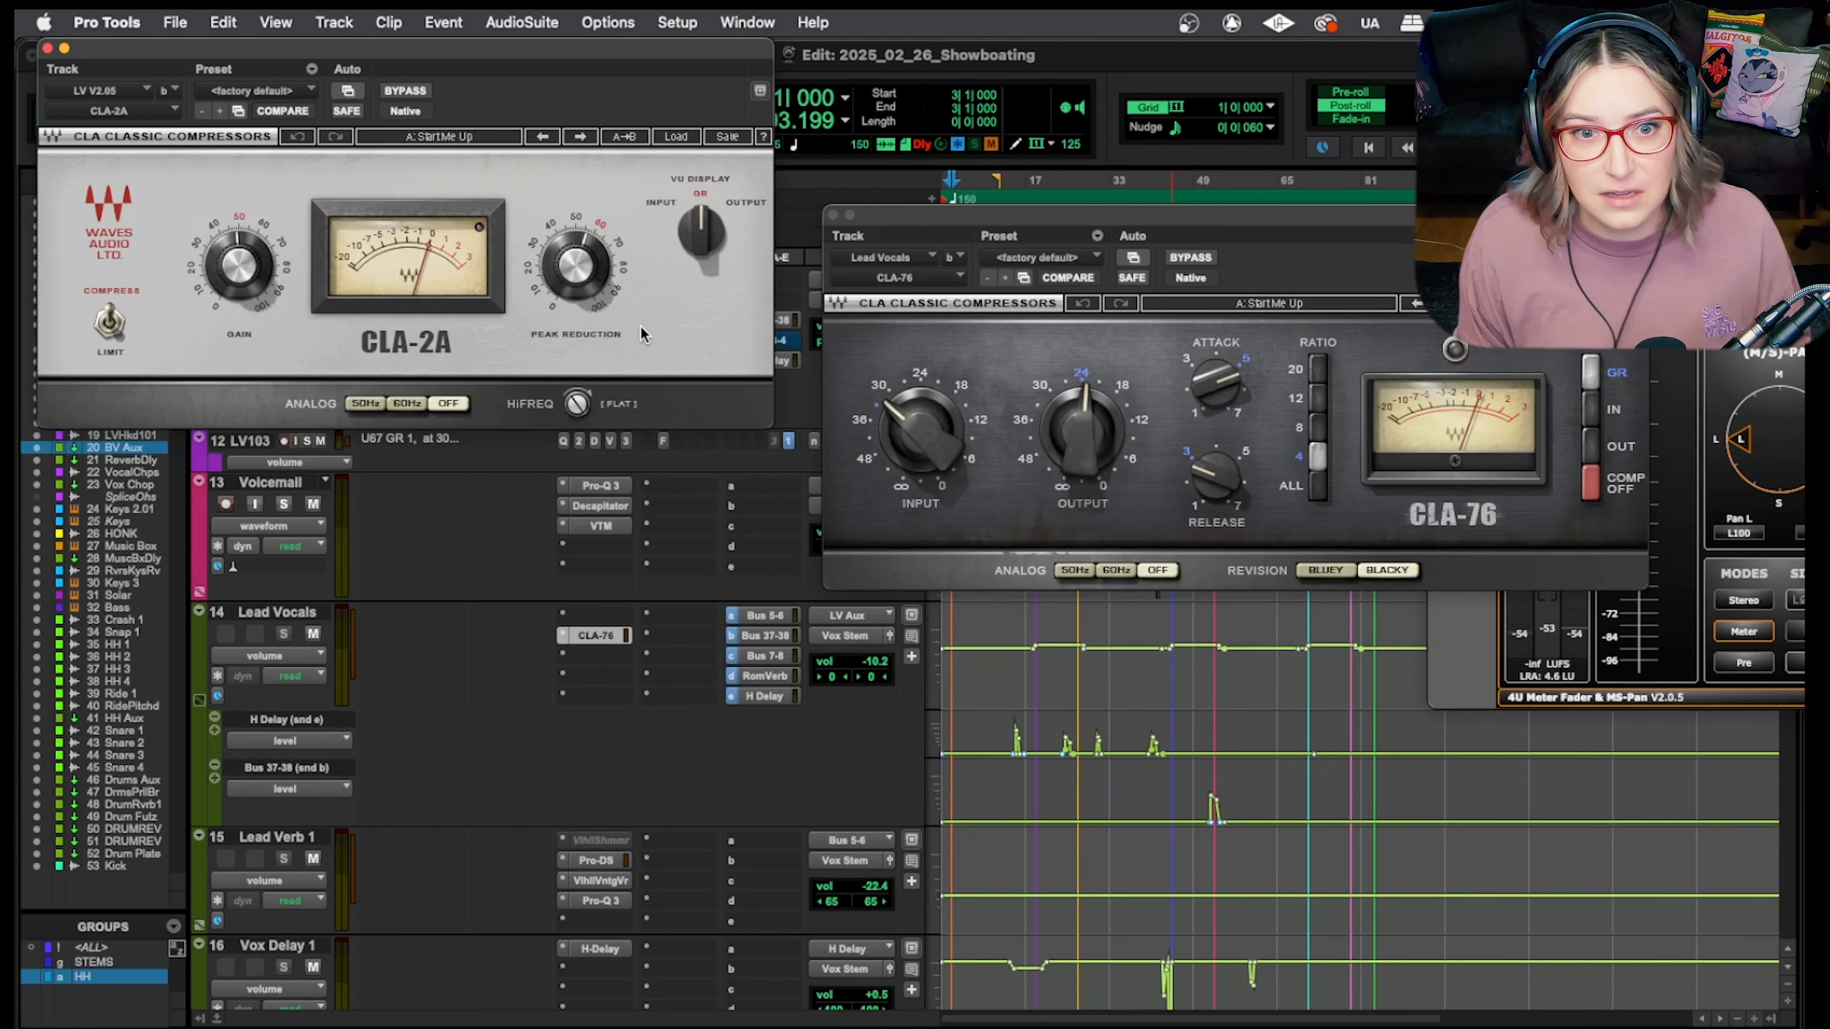
click(833, 215)
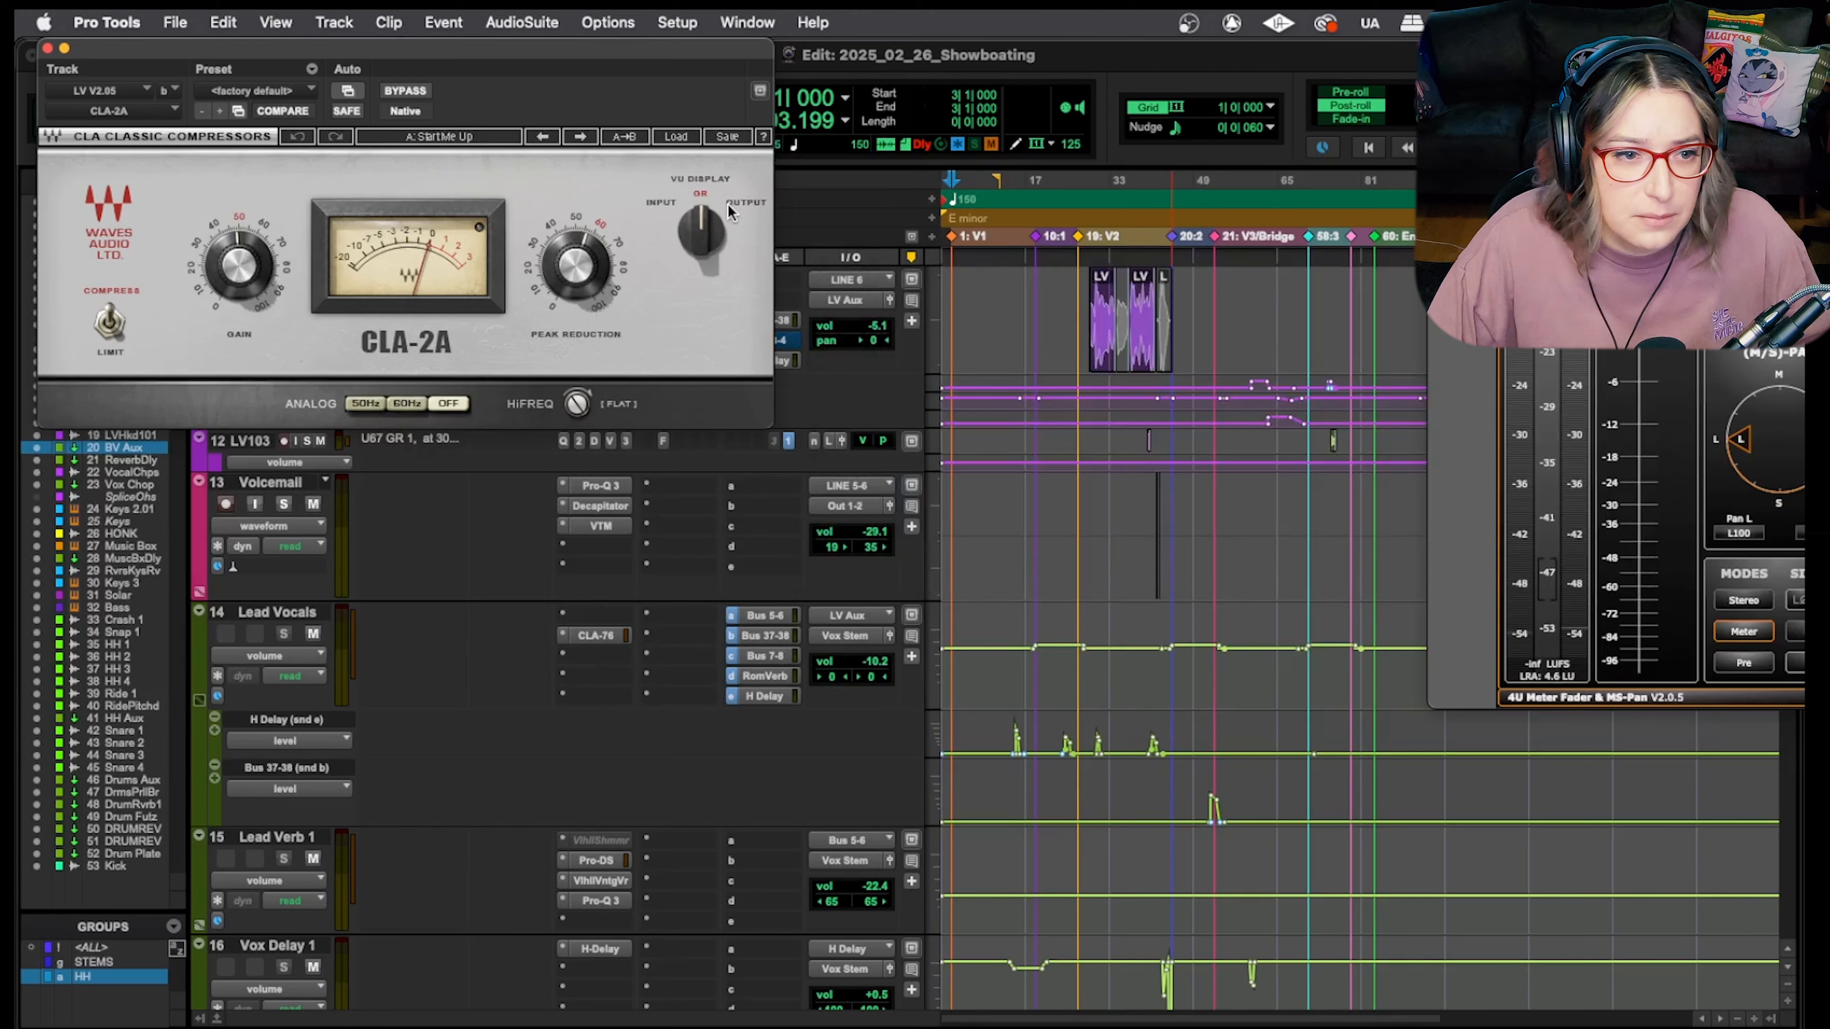
click(47, 48)
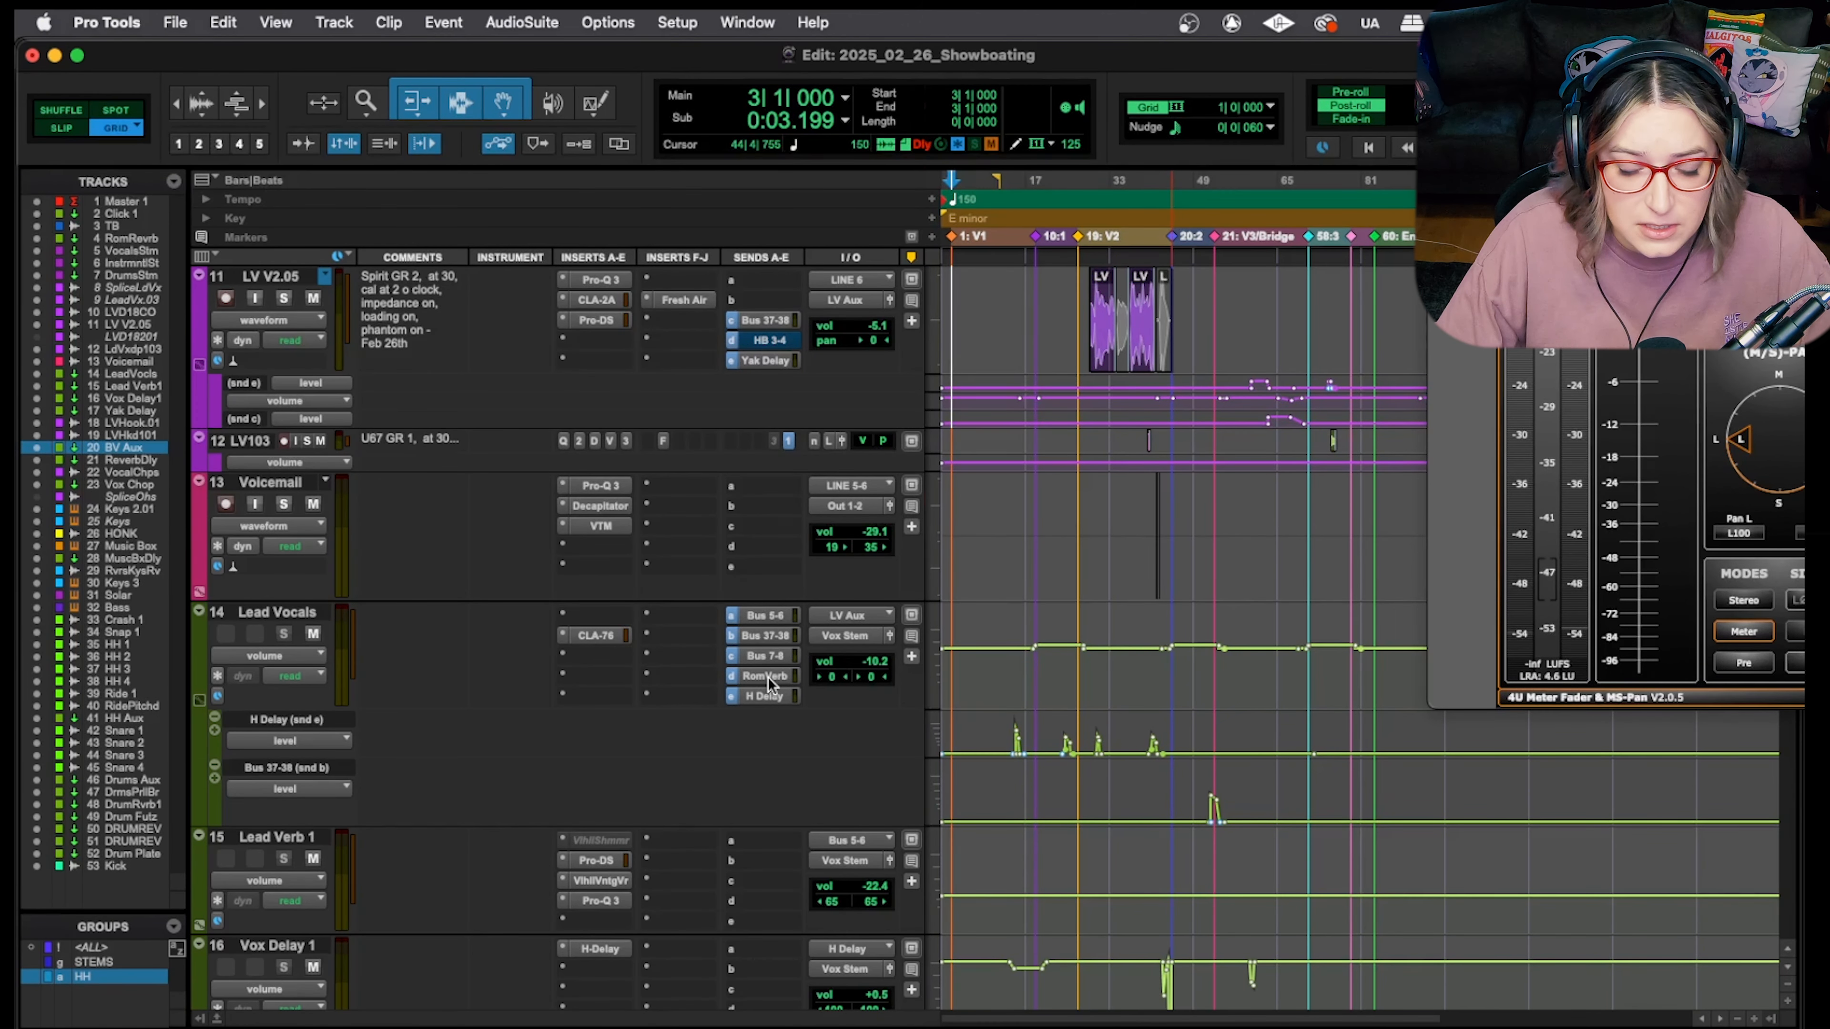
Select the Room Reverb track, examine its ValhallaVintageVerb decay and other reverb settings, and close the plug-in
scroll(438, 742, up, 15)
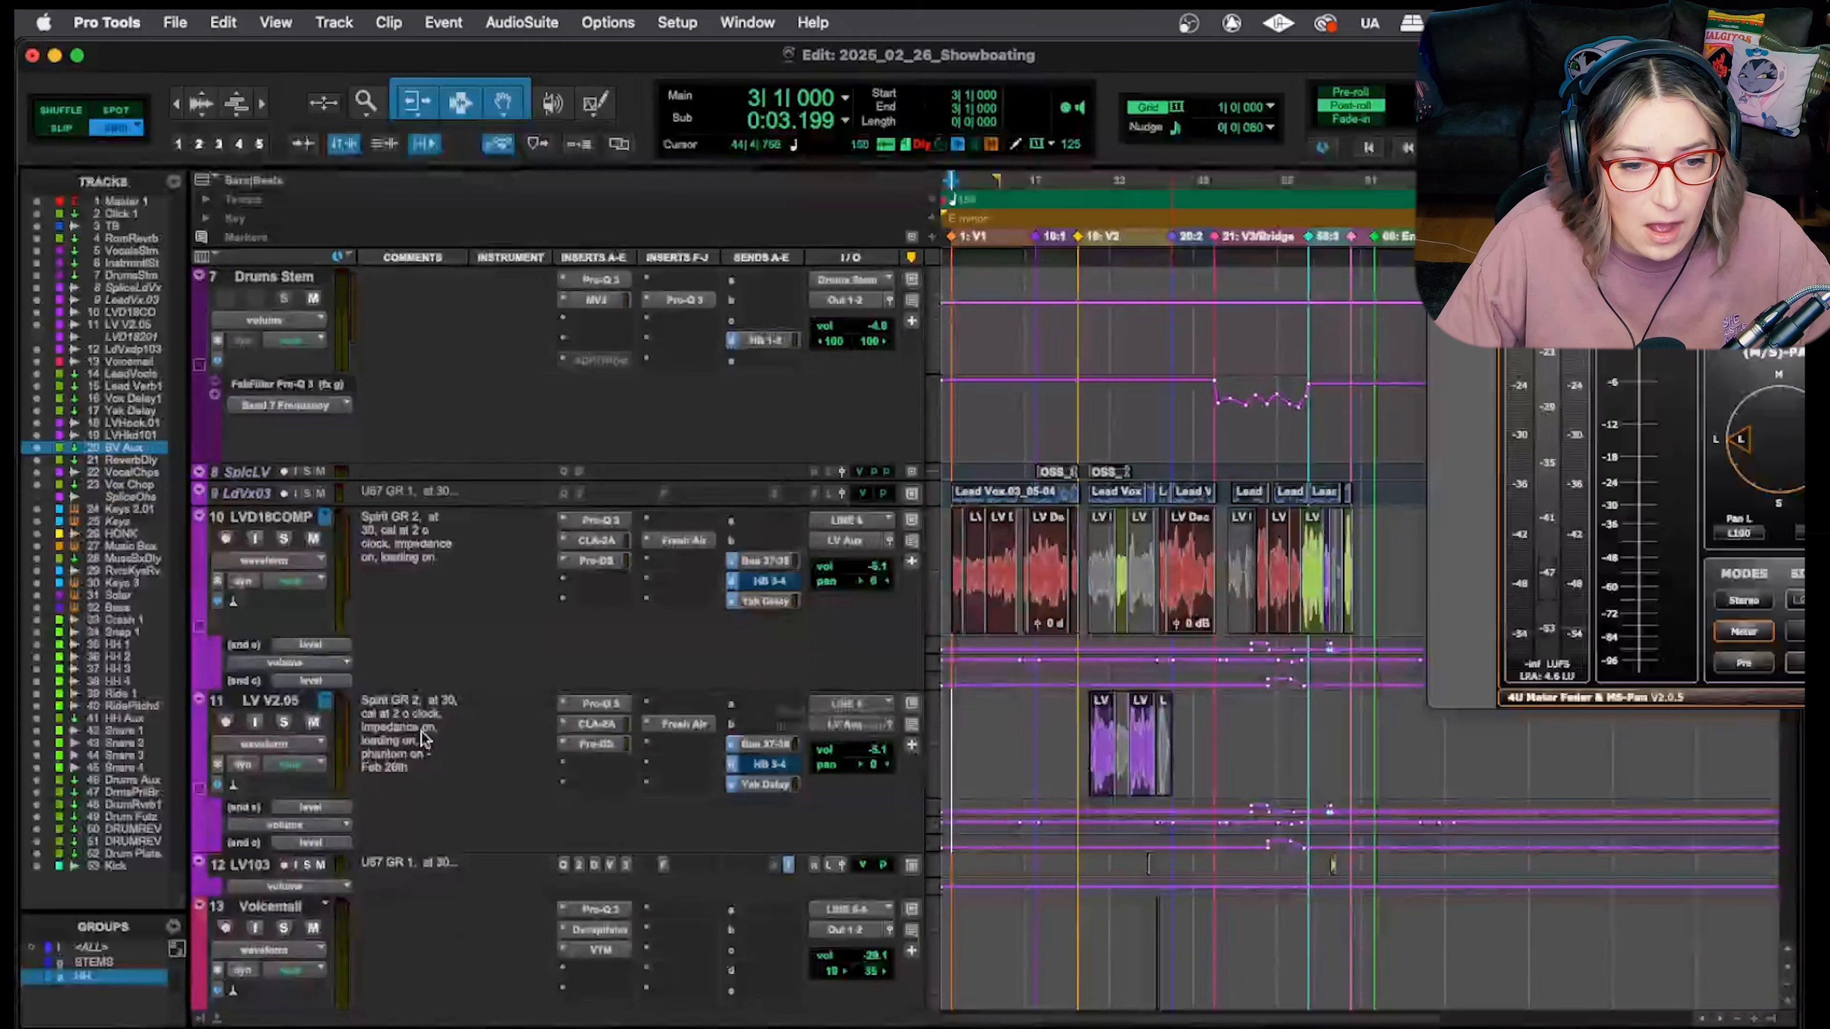
click(289, 631)
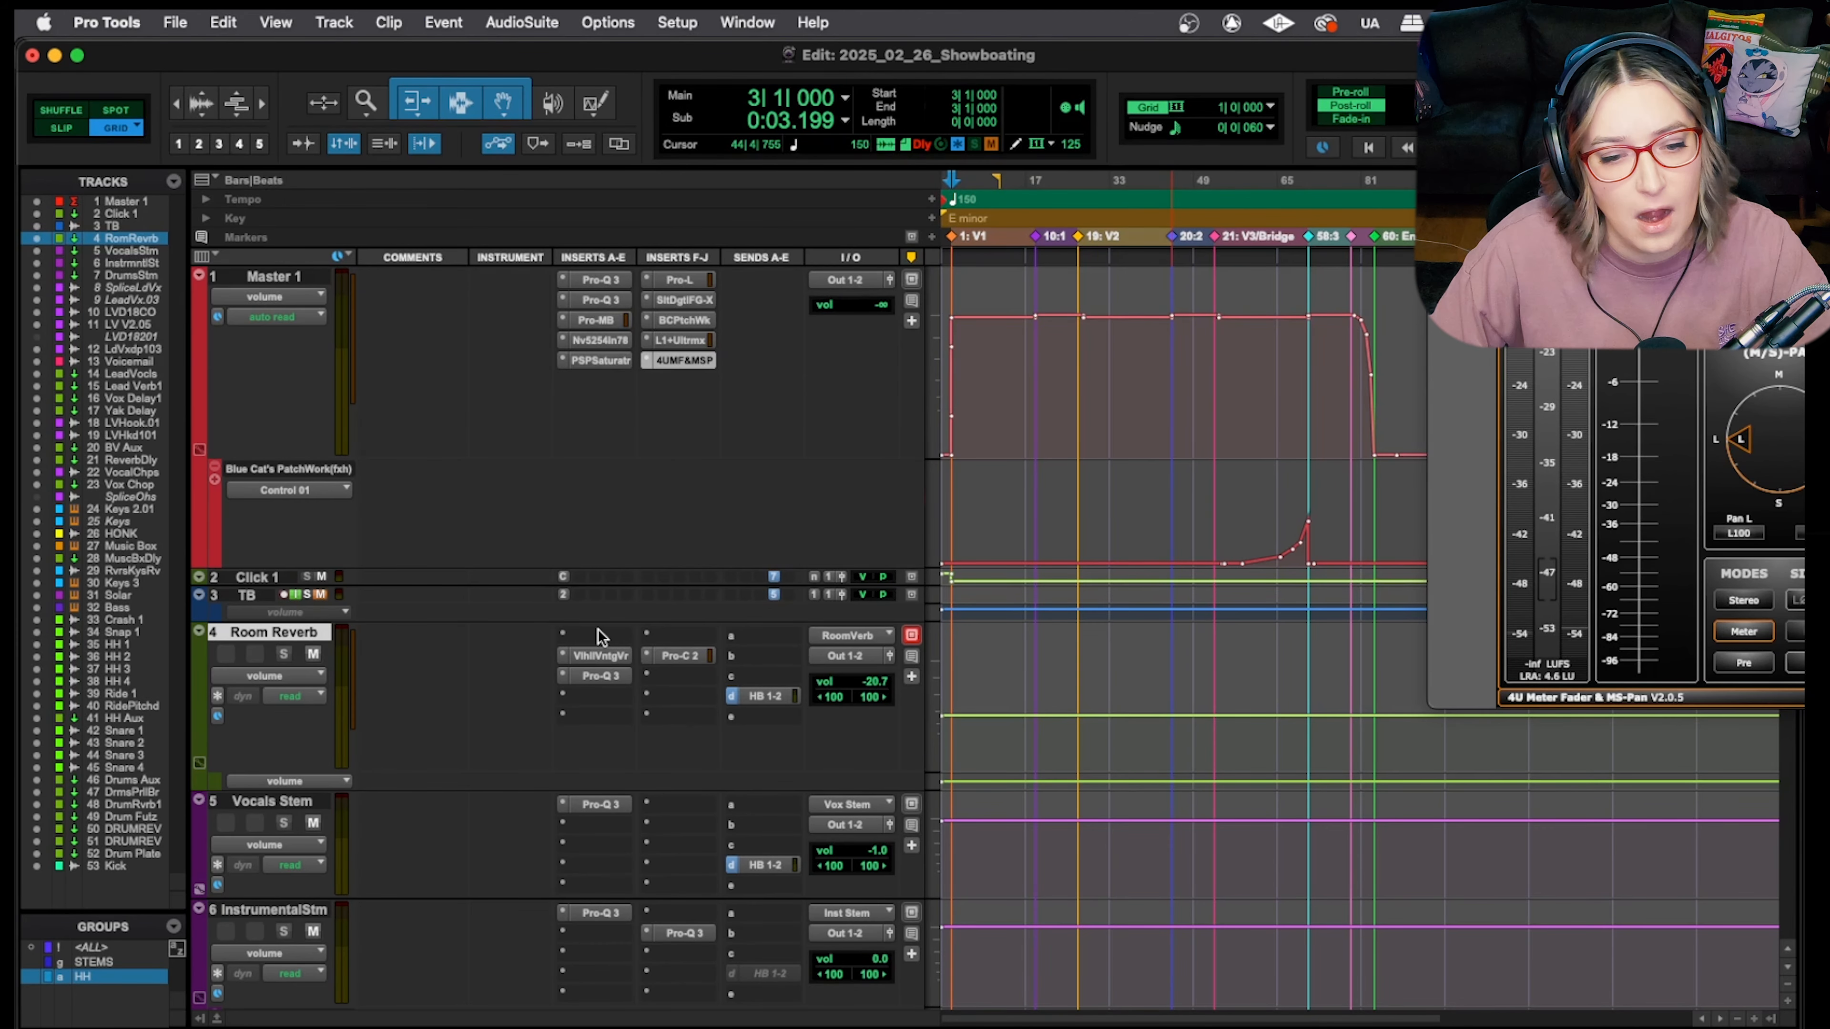
click(600, 656)
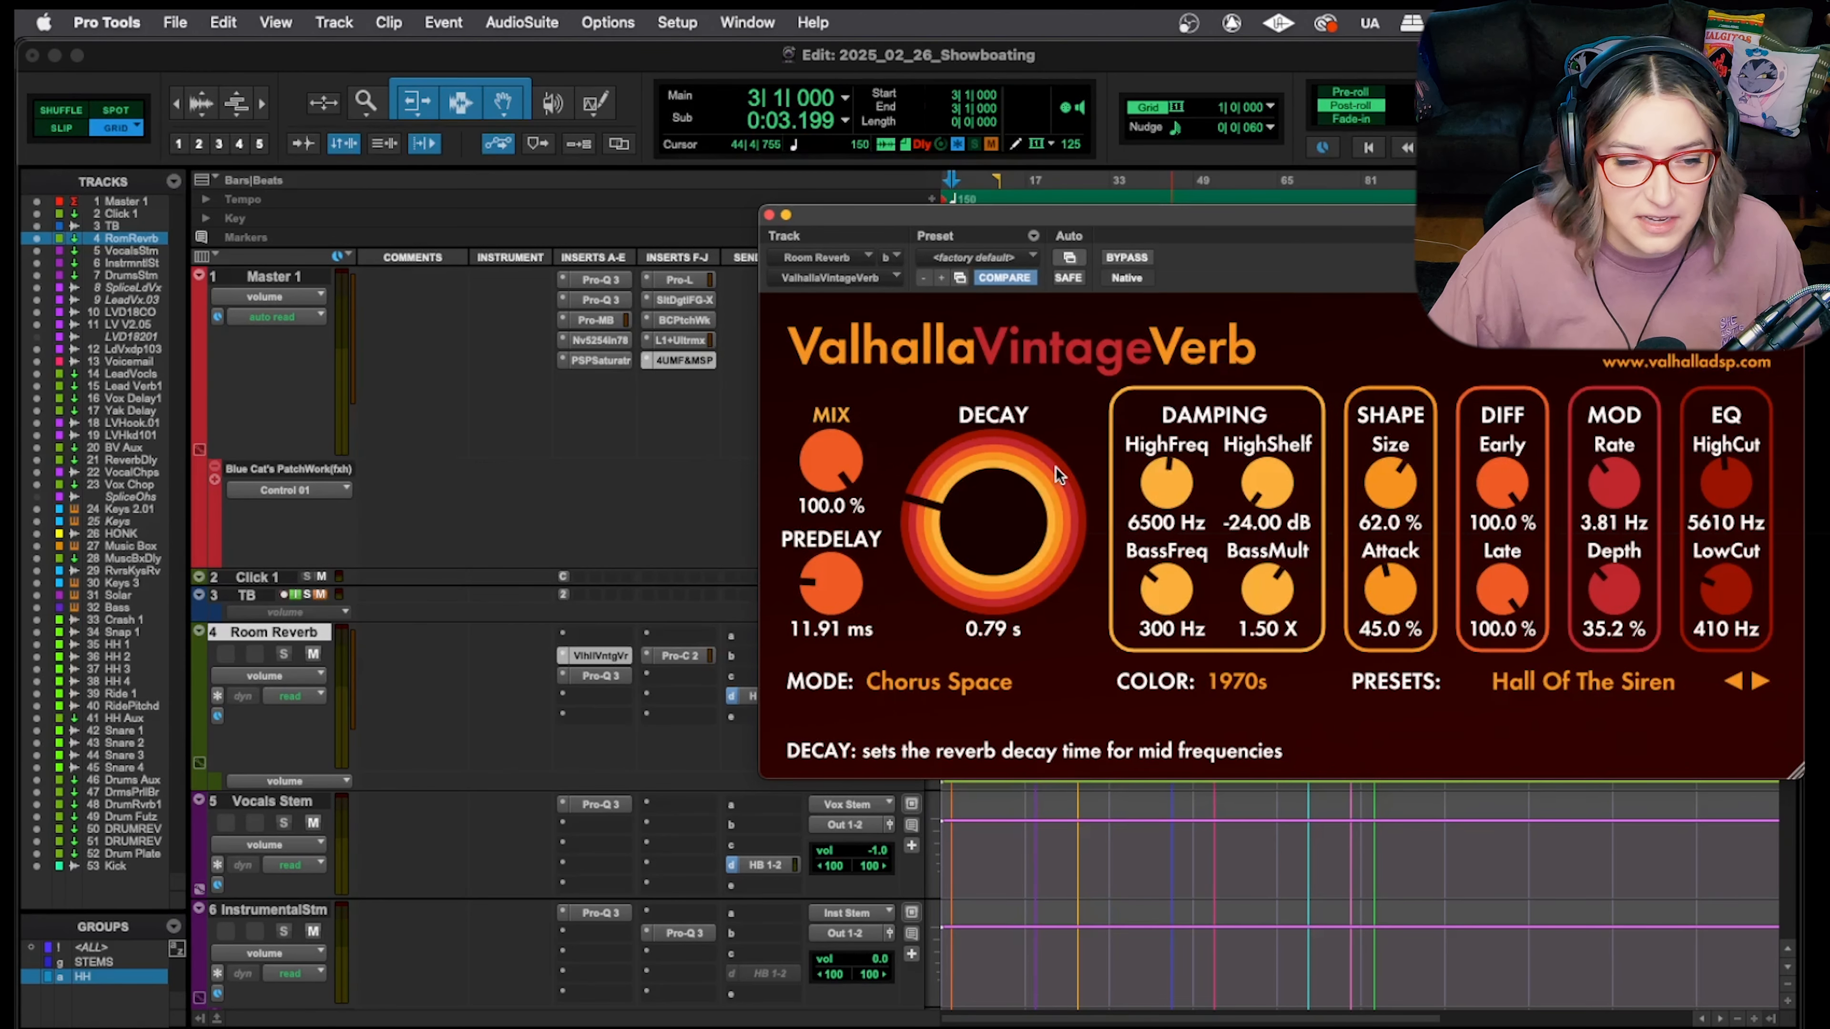
click(769, 214)
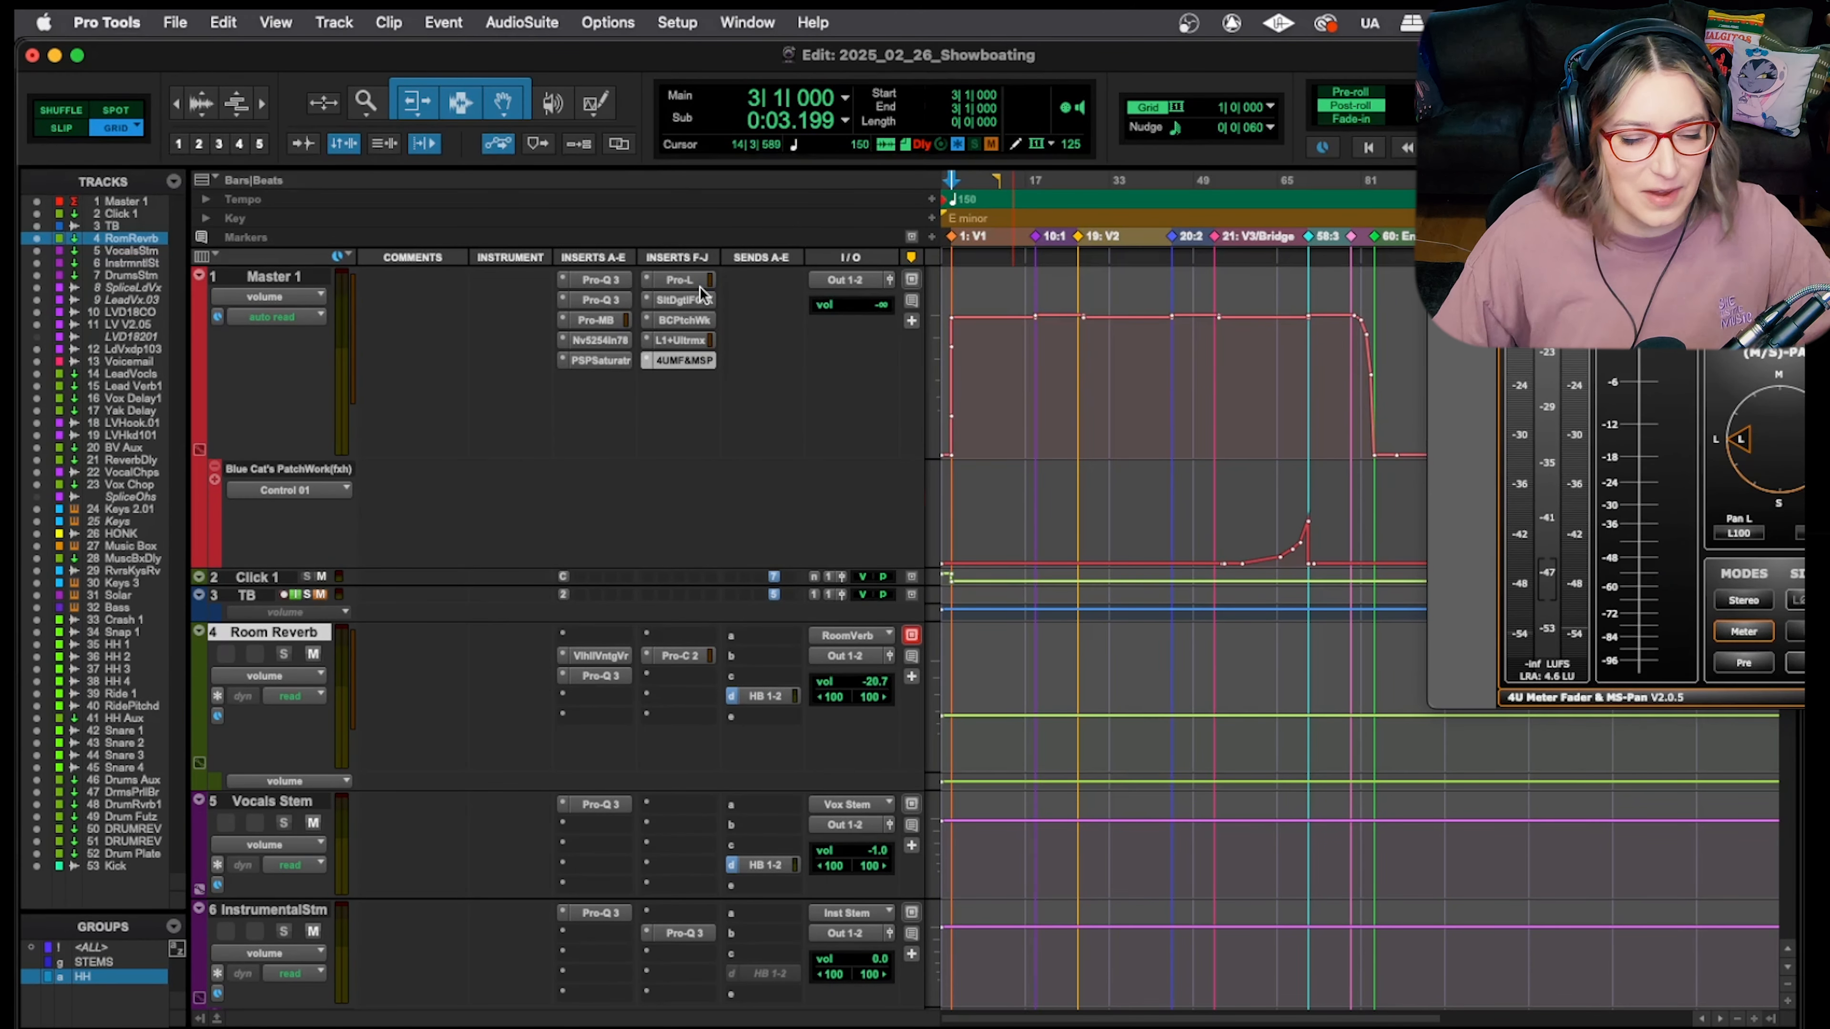
Open the Lead Vocals track's RomVerb send, bring its window fully into view, examine its send level, and close it
scroll(545, 553, down, 5)
scroll(544, 553, down, 10)
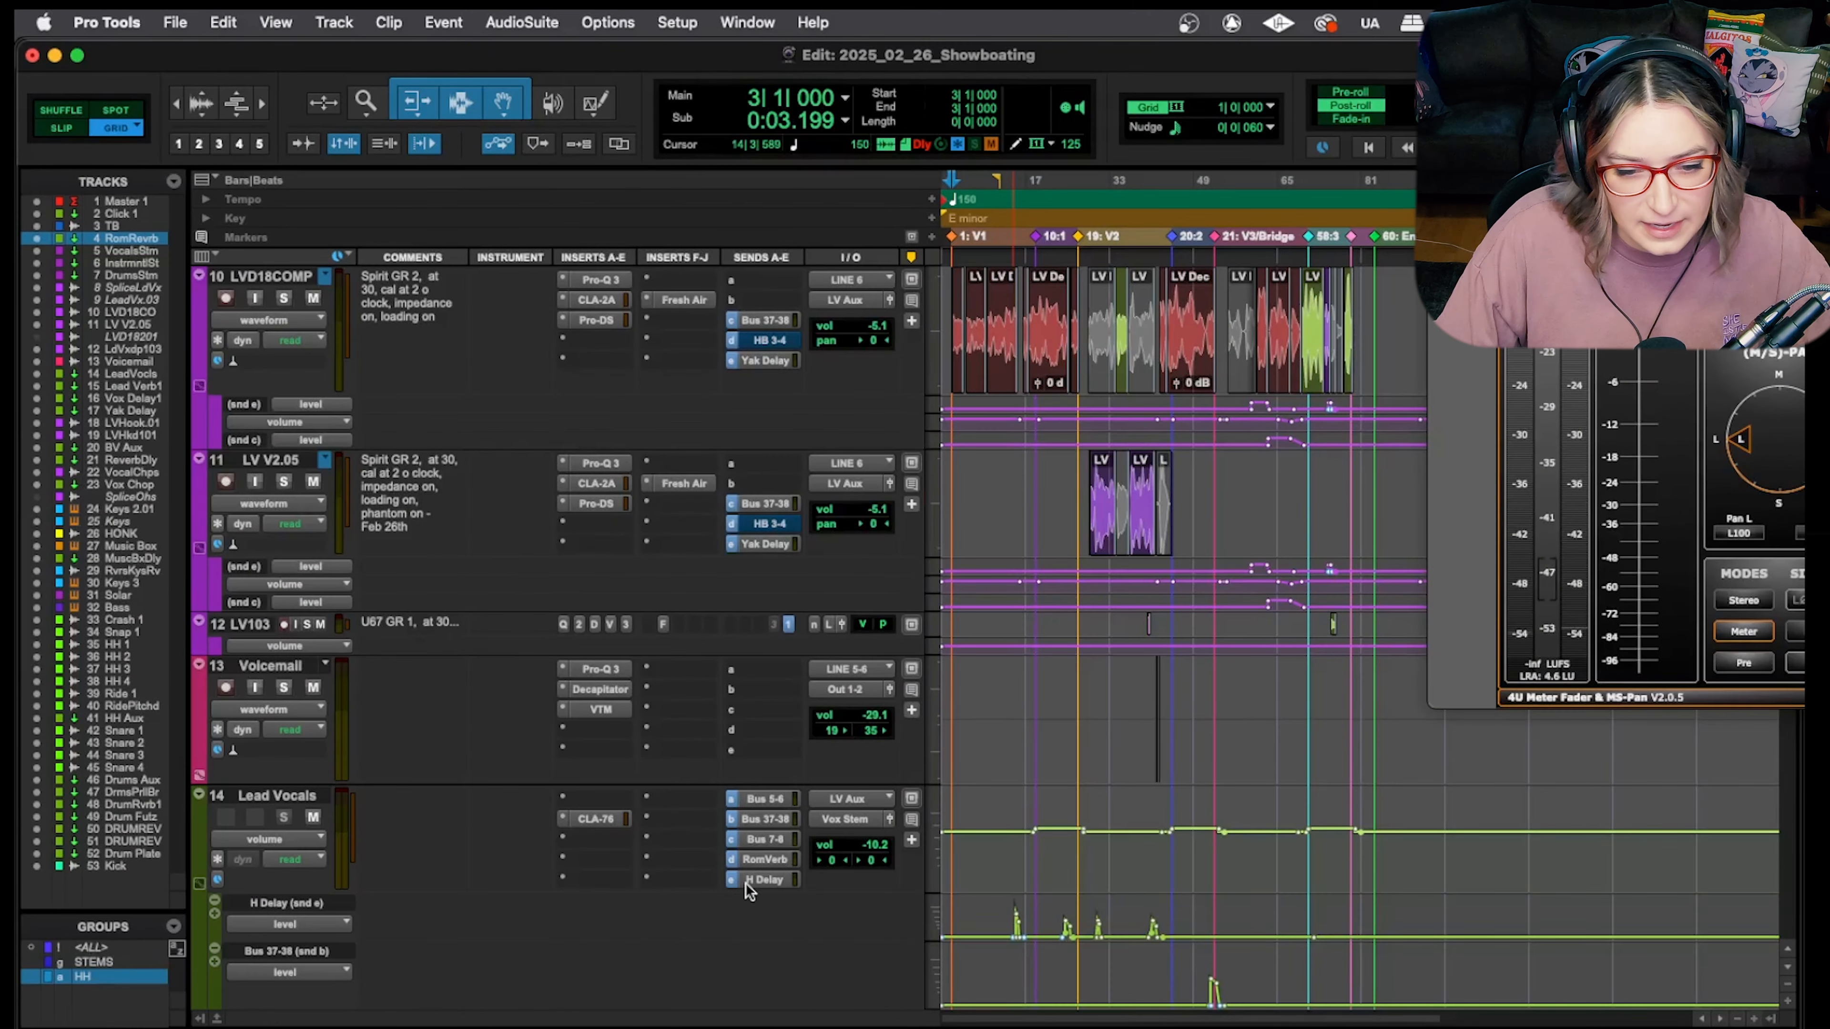
click(771, 857)
drag(1742, 310, 1500, 308)
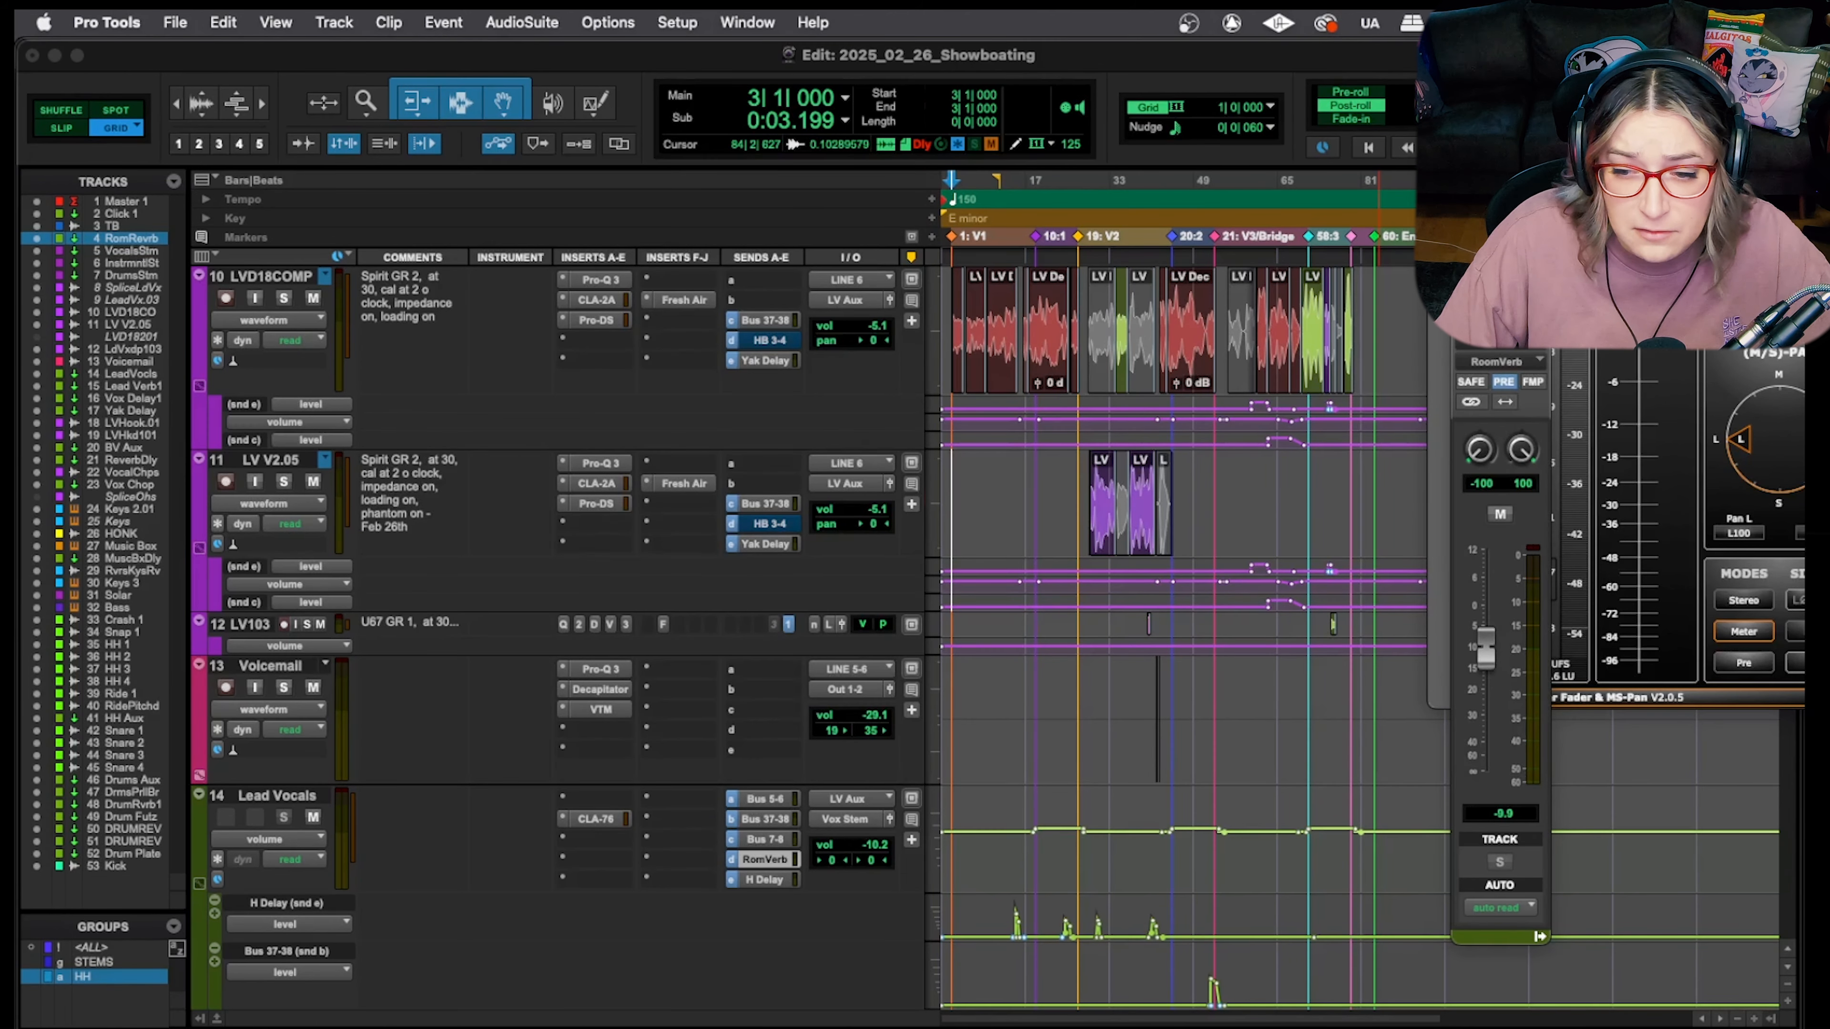
click(1462, 283)
Trace the Bus 5-6 routing between the Lead Vocals sends and the Lead Verb 1 input, selecting each track in turn
scroll(920, 696, down, 6)
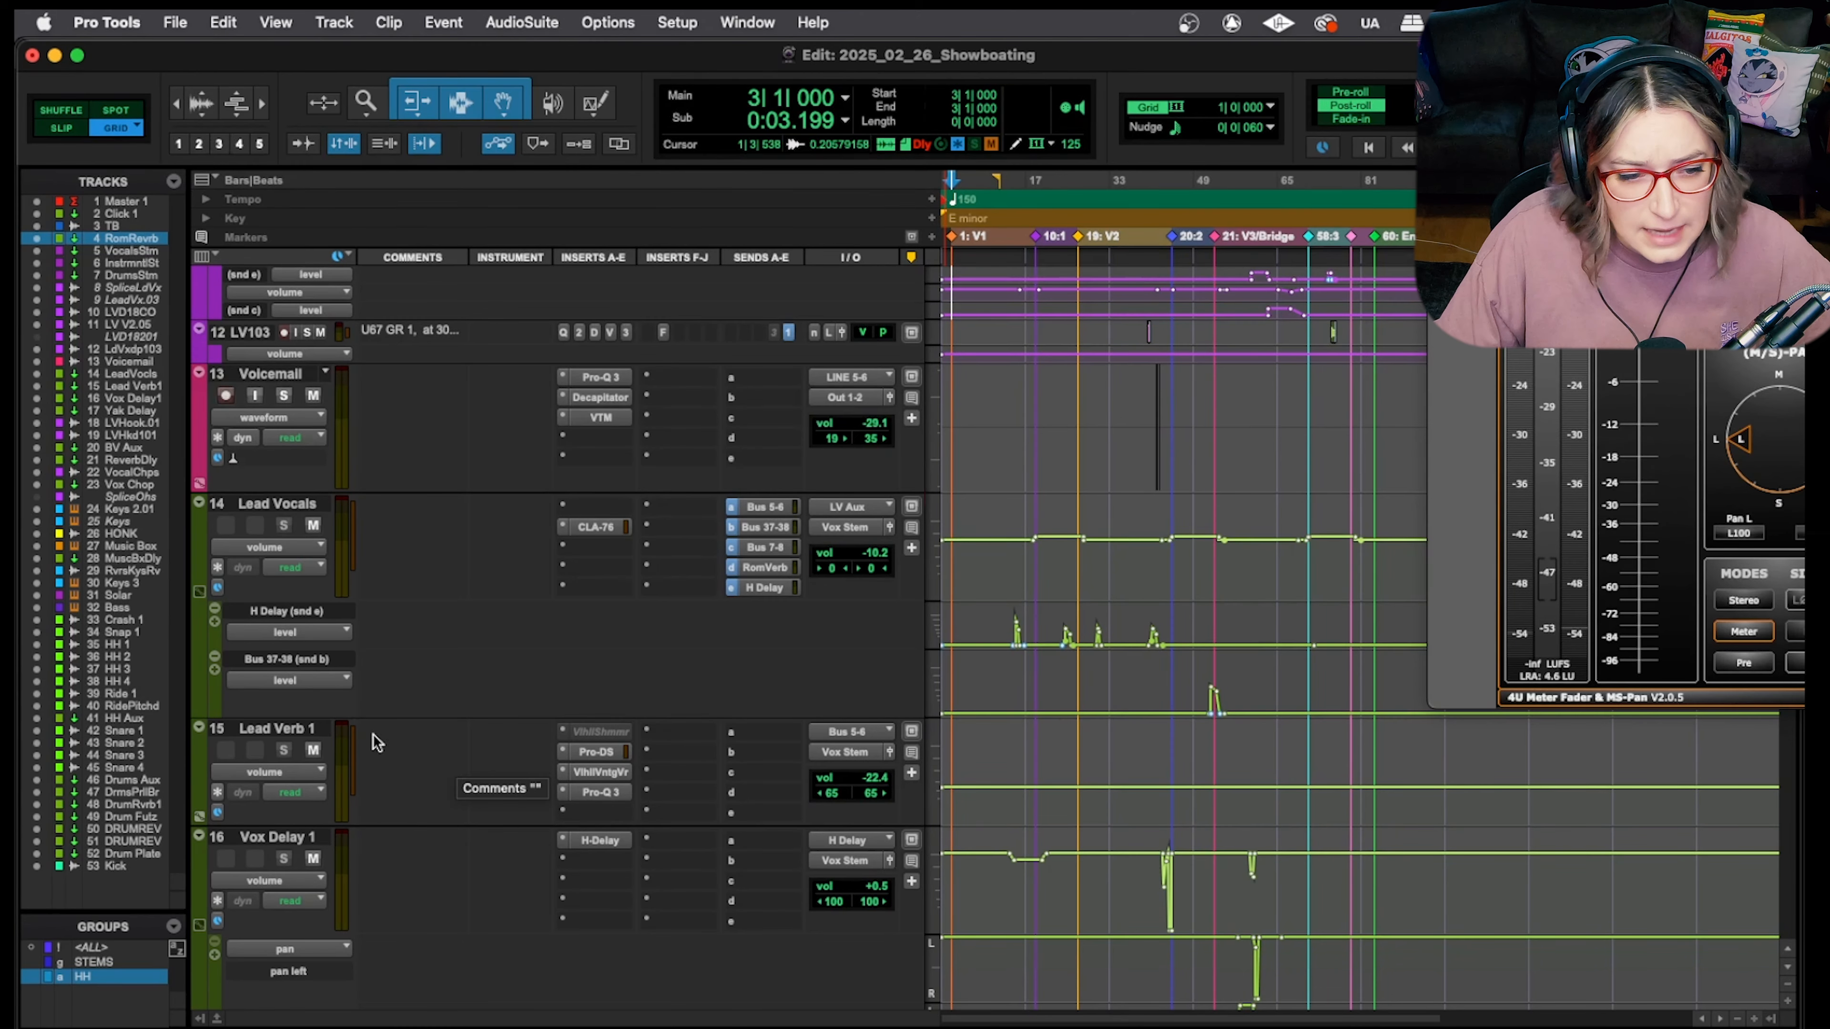
click(270, 732)
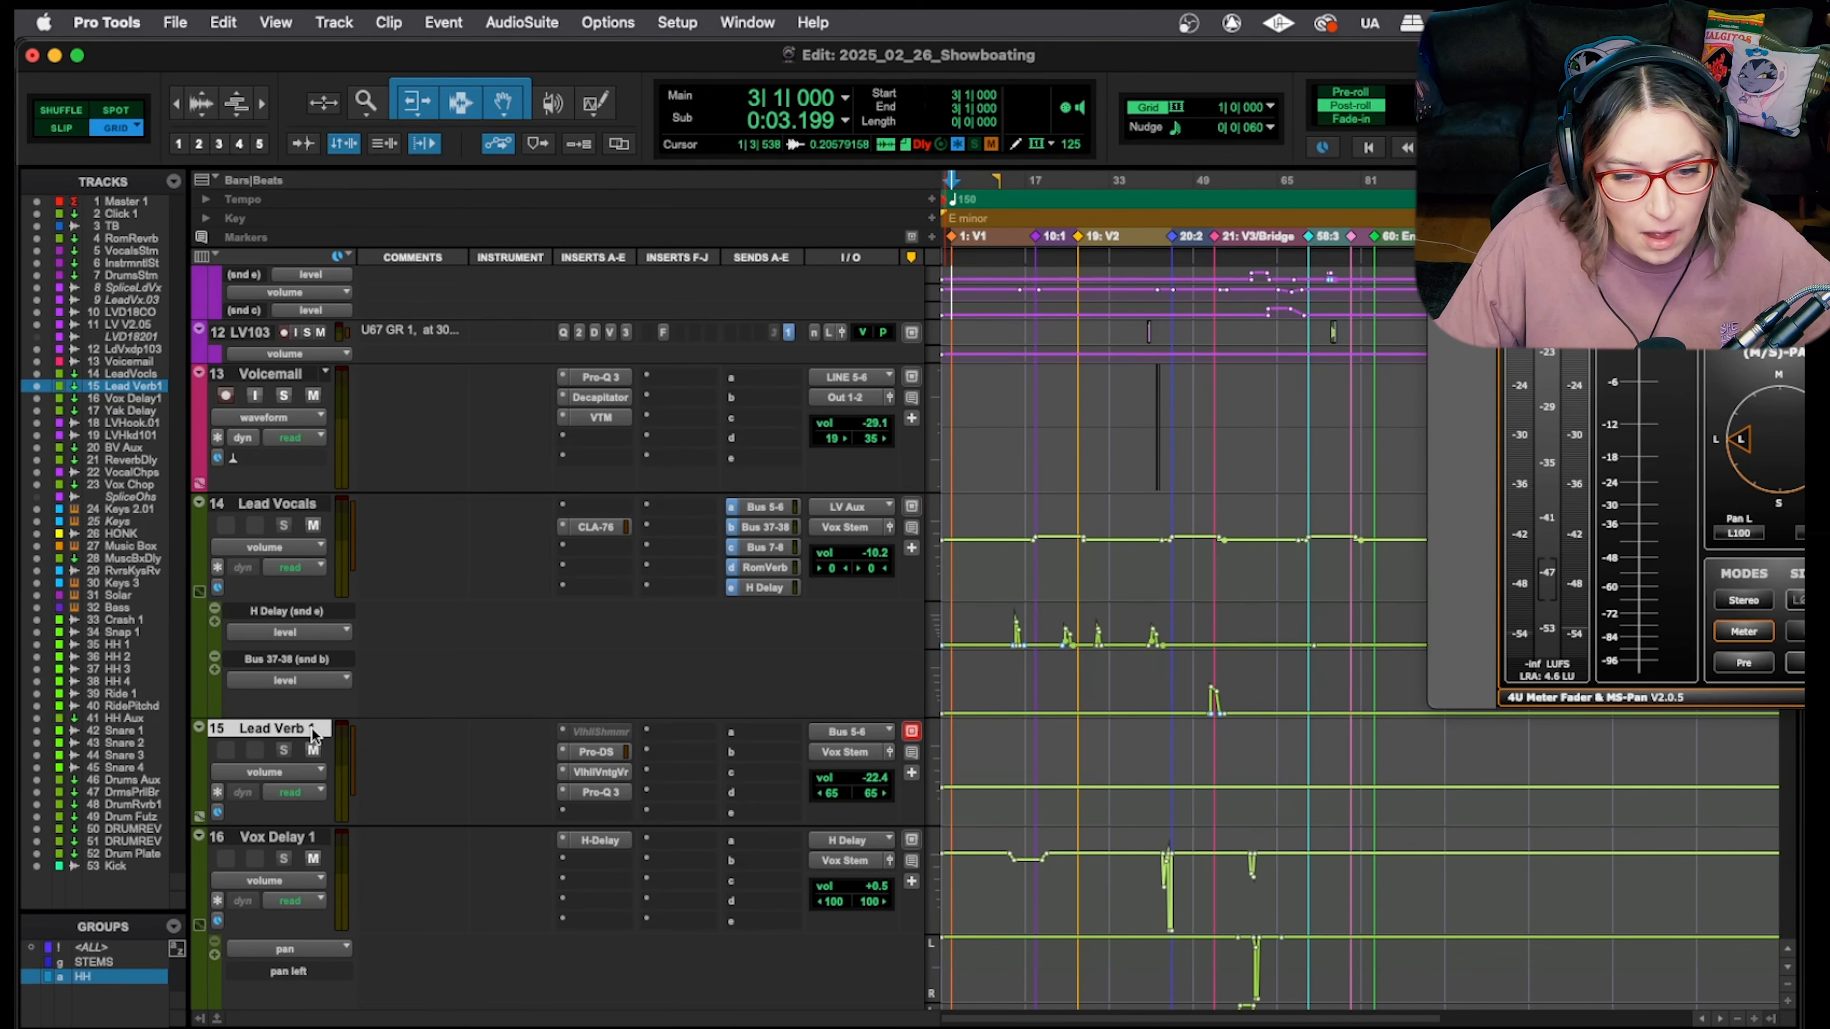
scroll(451, 732, down, 10)
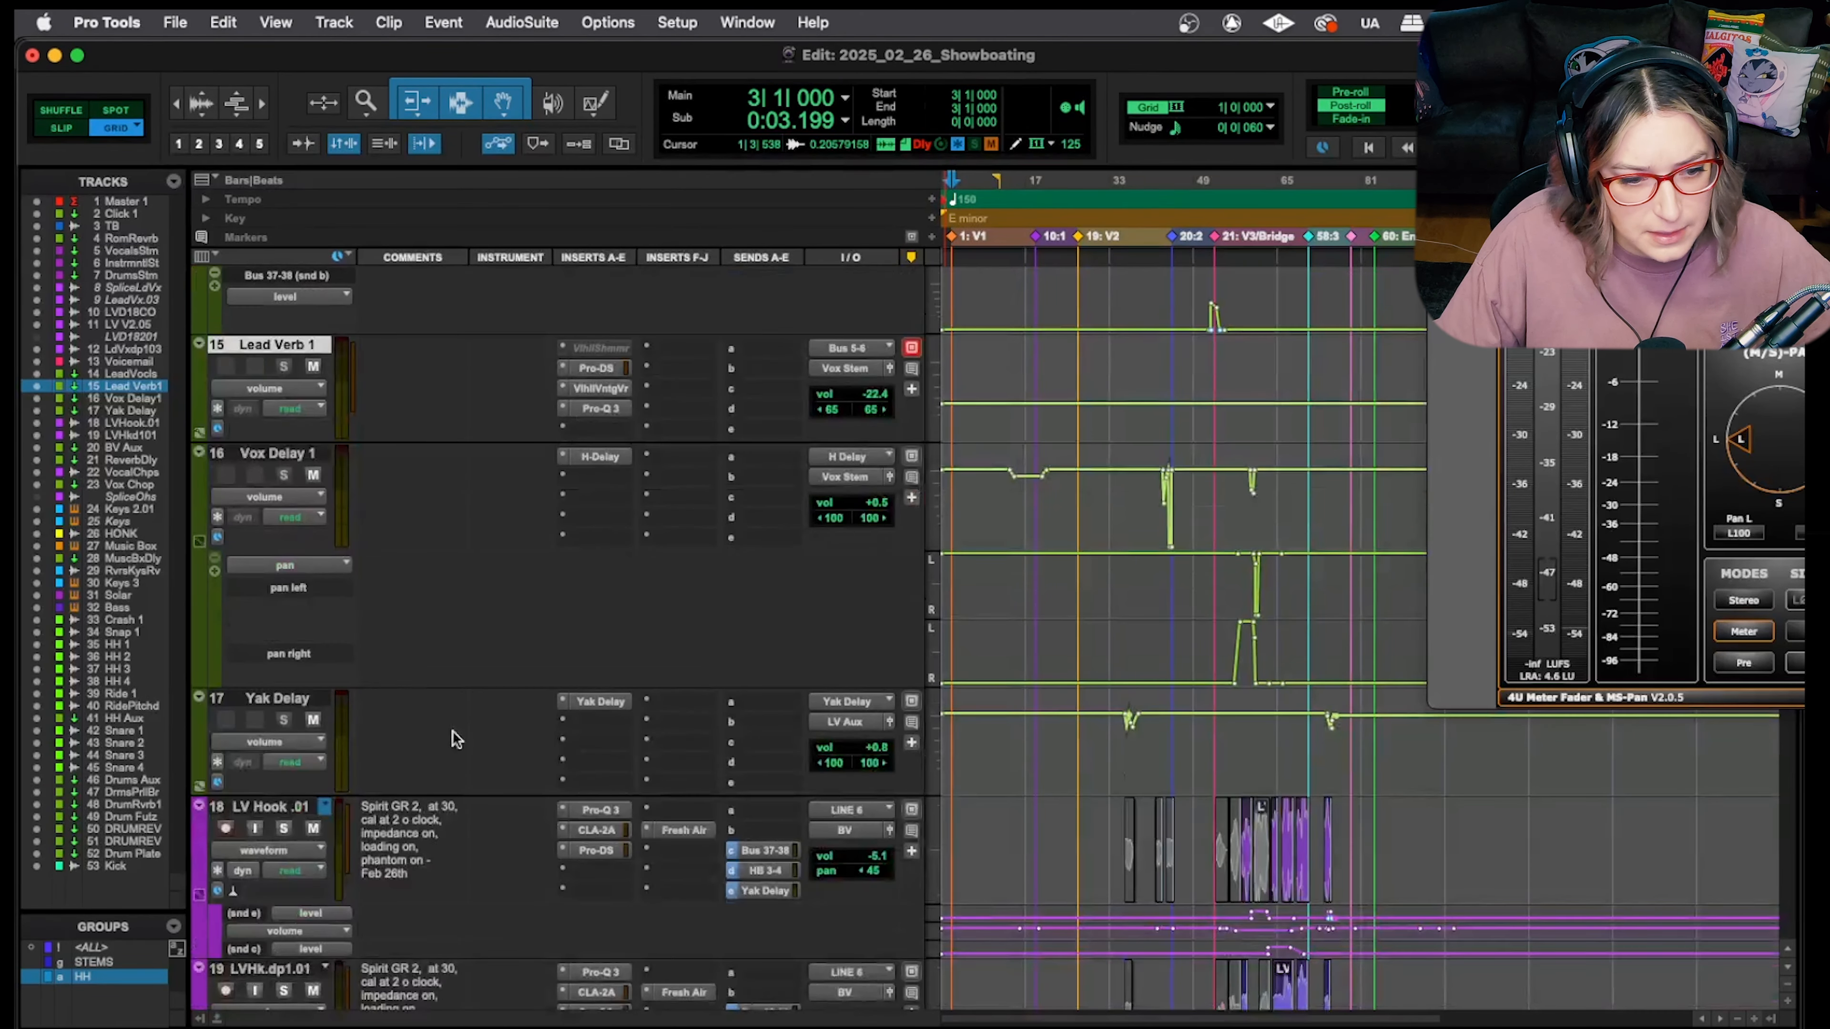
scroll(451, 731, up, 8)
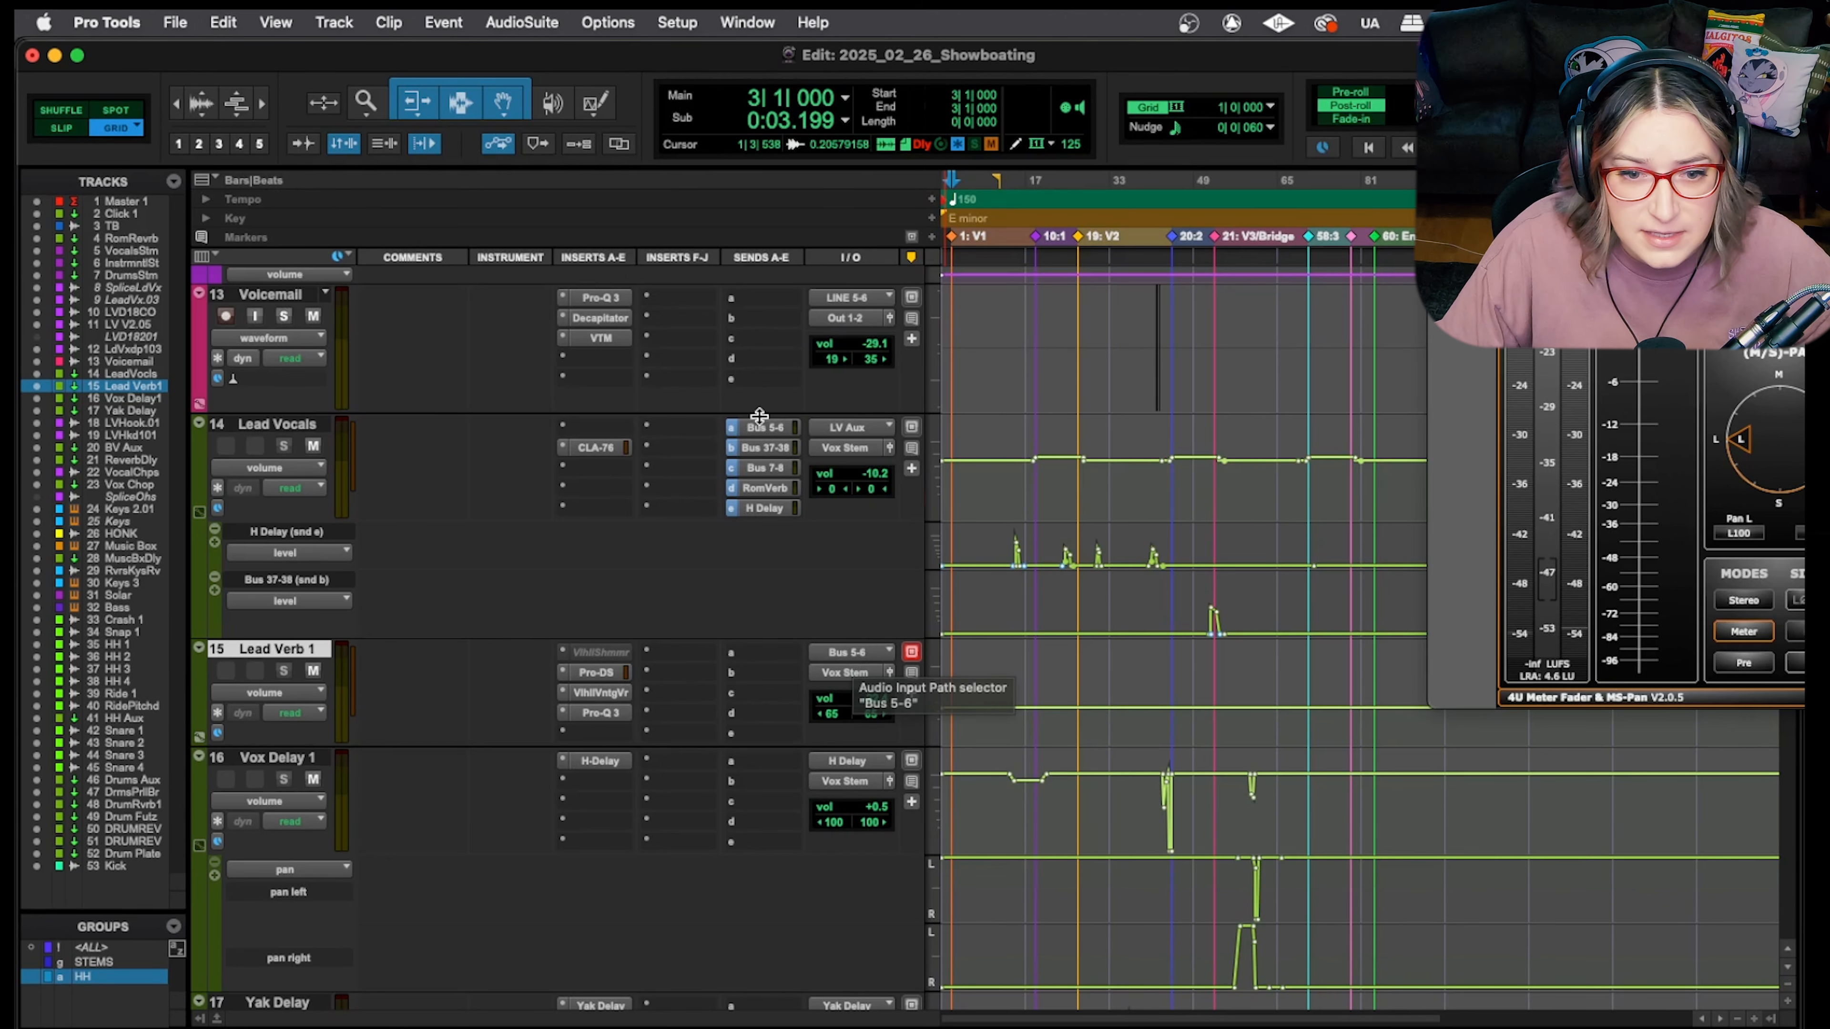
click(278, 426)
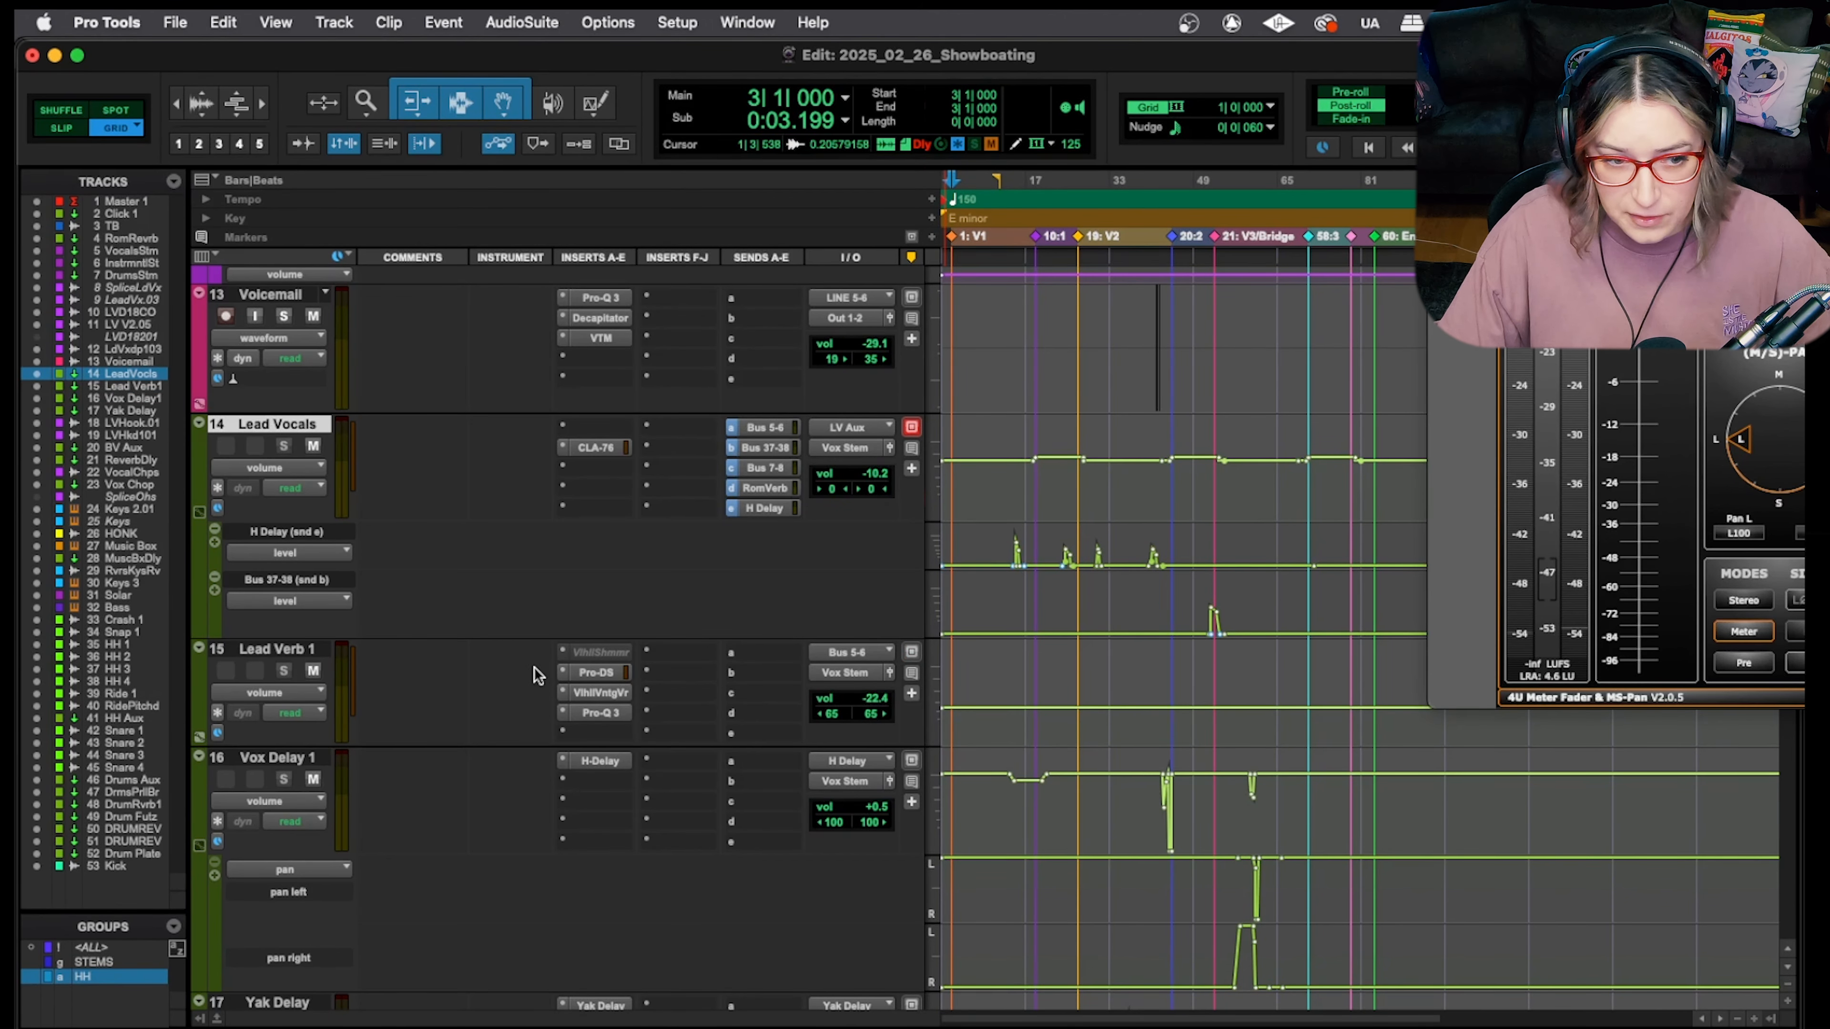
scroll(566, 546, up, 10)
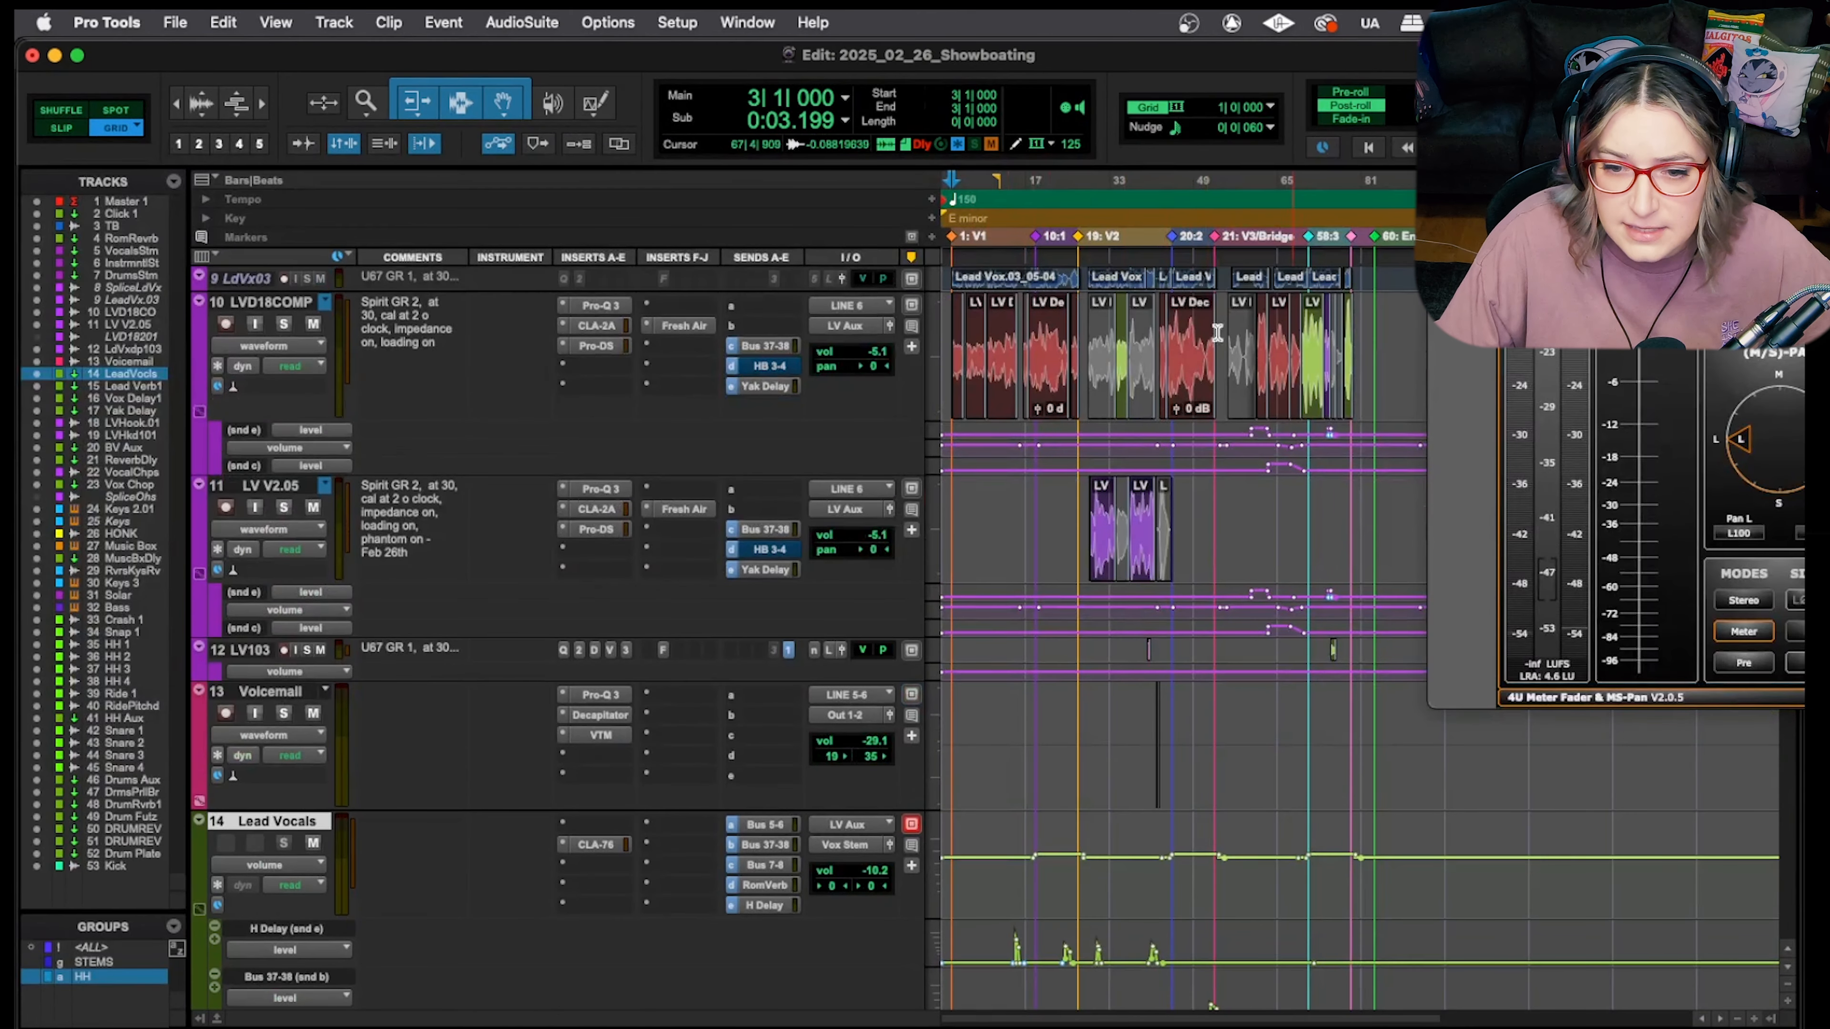
Select the Lead Verb 1 track, examine its ValhallaVintageVerb settings and Pro-Q 3 curve, and close the plug-in window
scroll(1196, 598, down, 5)
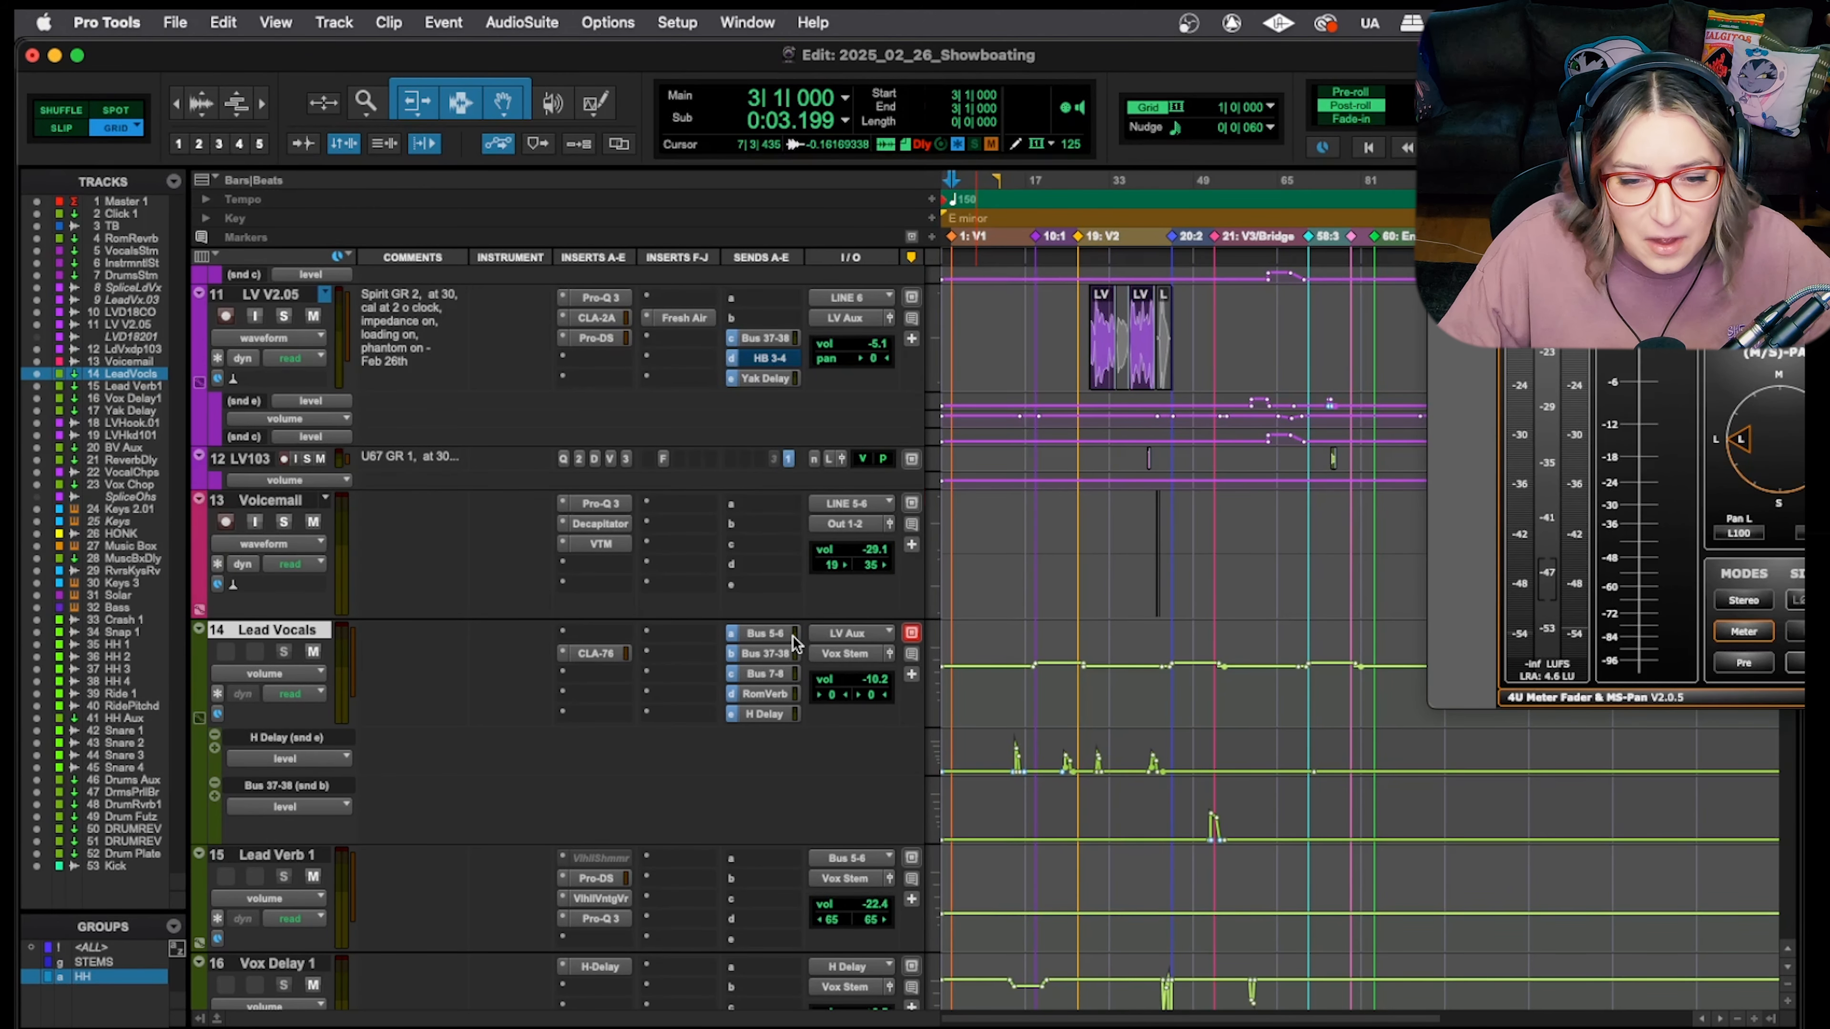
scroll(624, 829, down, 1)
scroll(613, 829, down, 5)
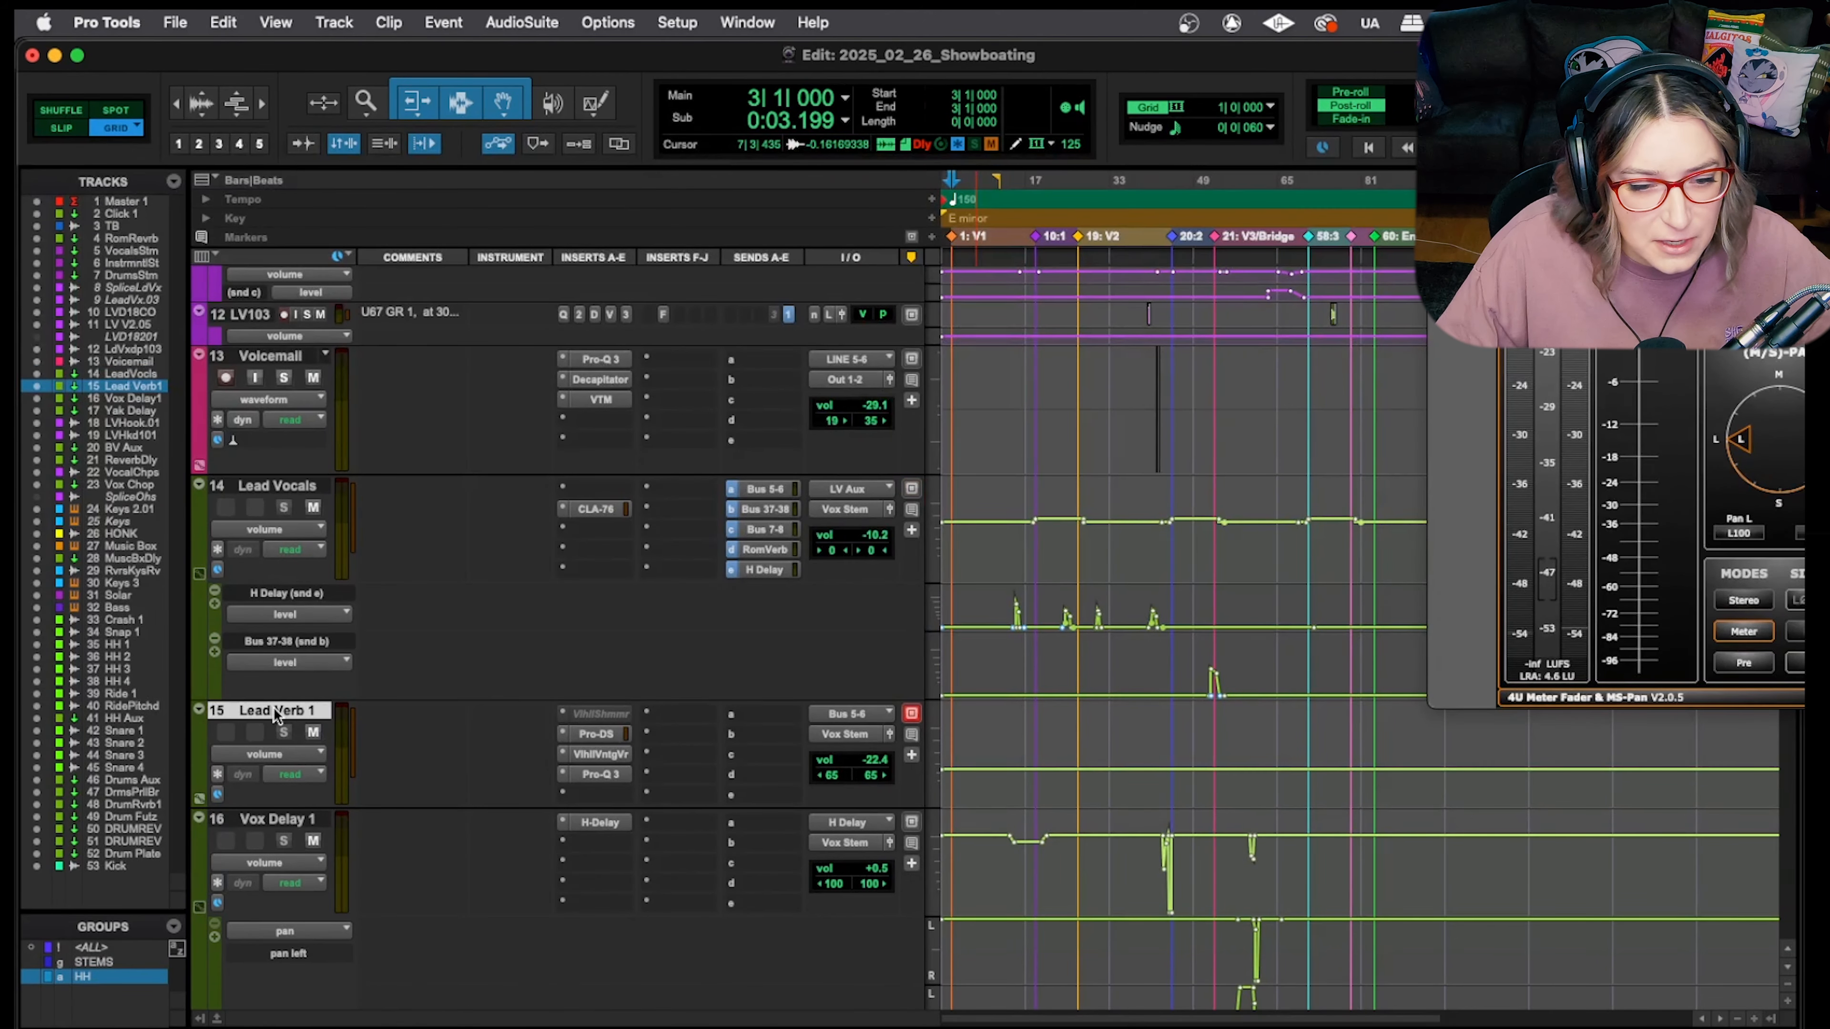
click(288, 712)
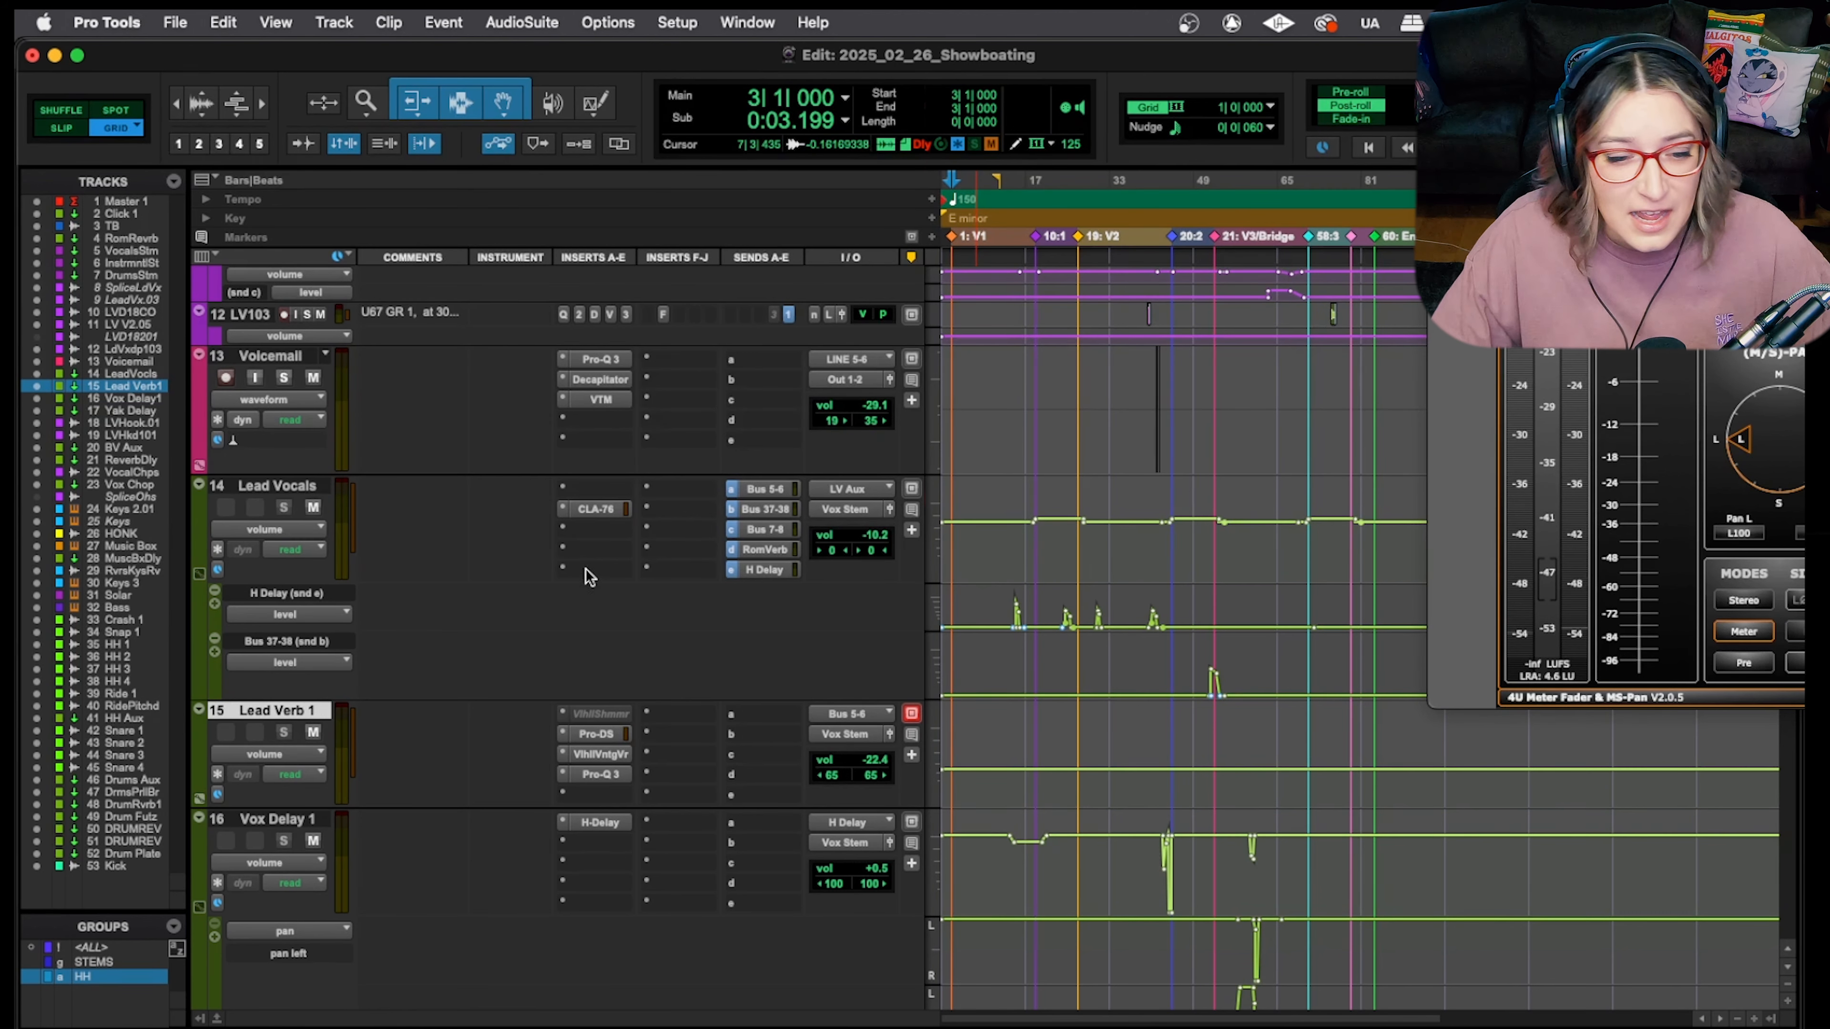
click(598, 754)
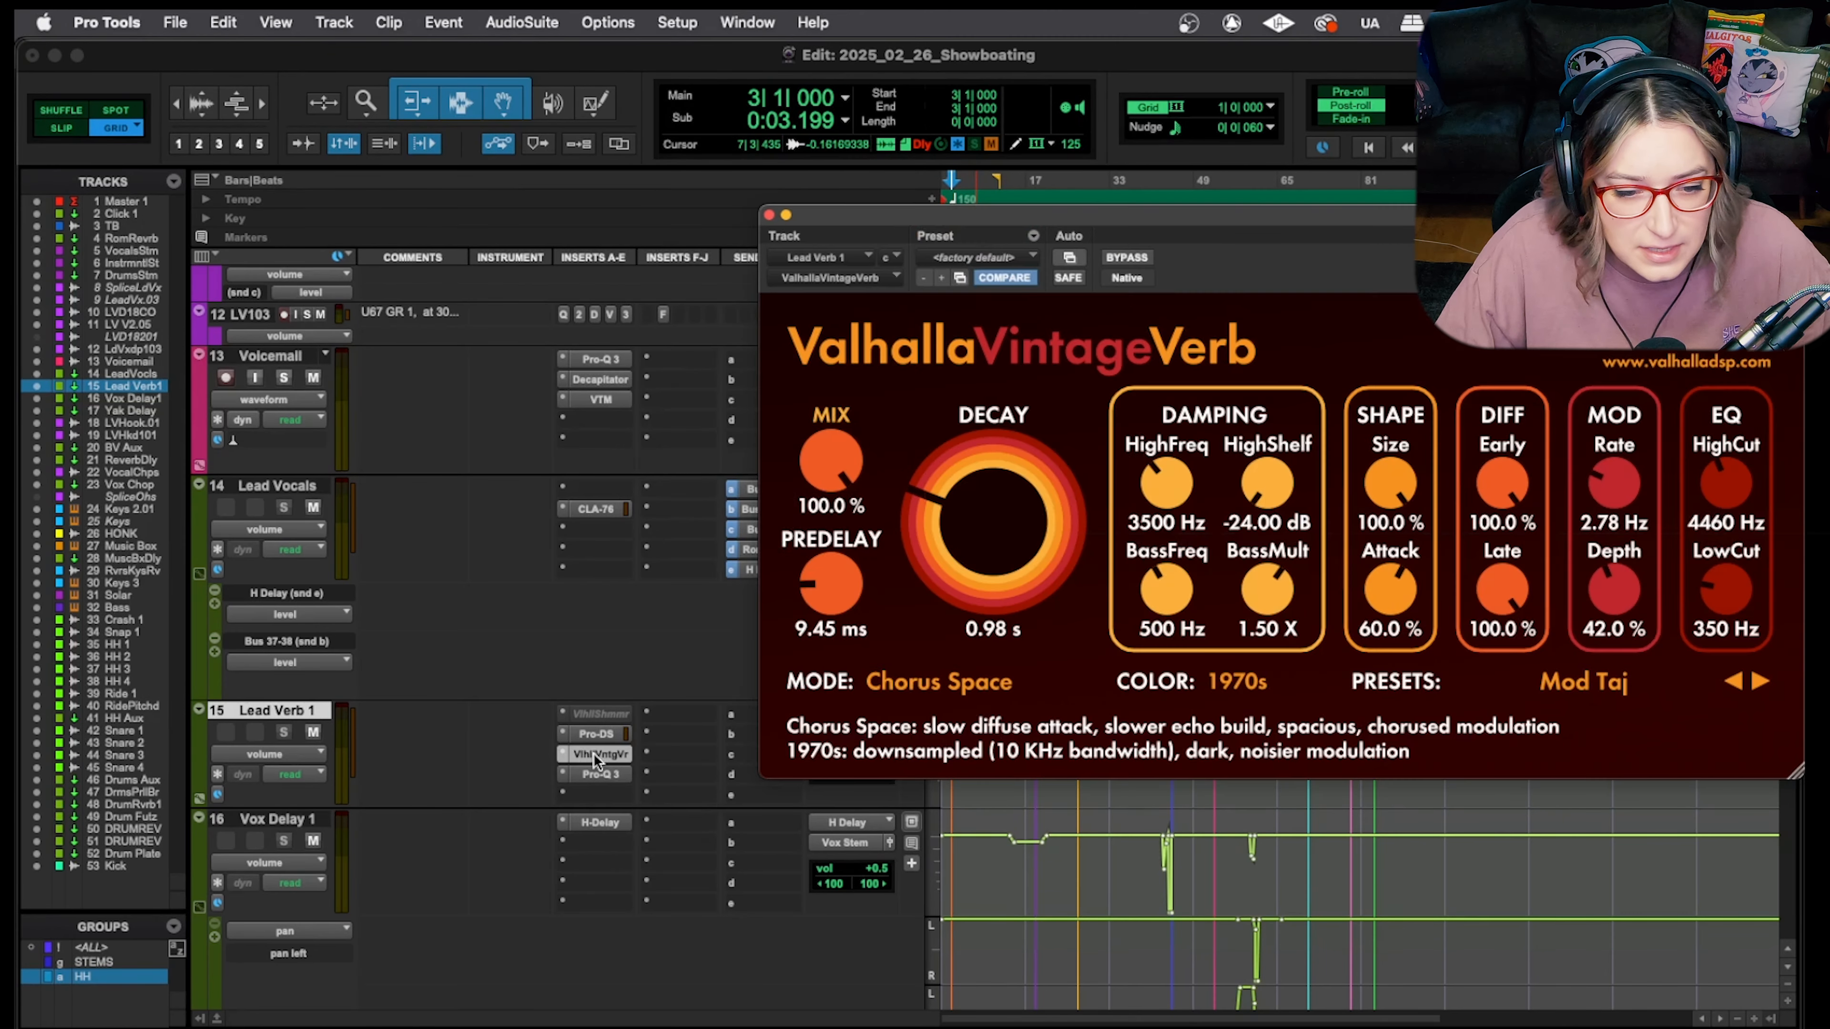
click(597, 774)
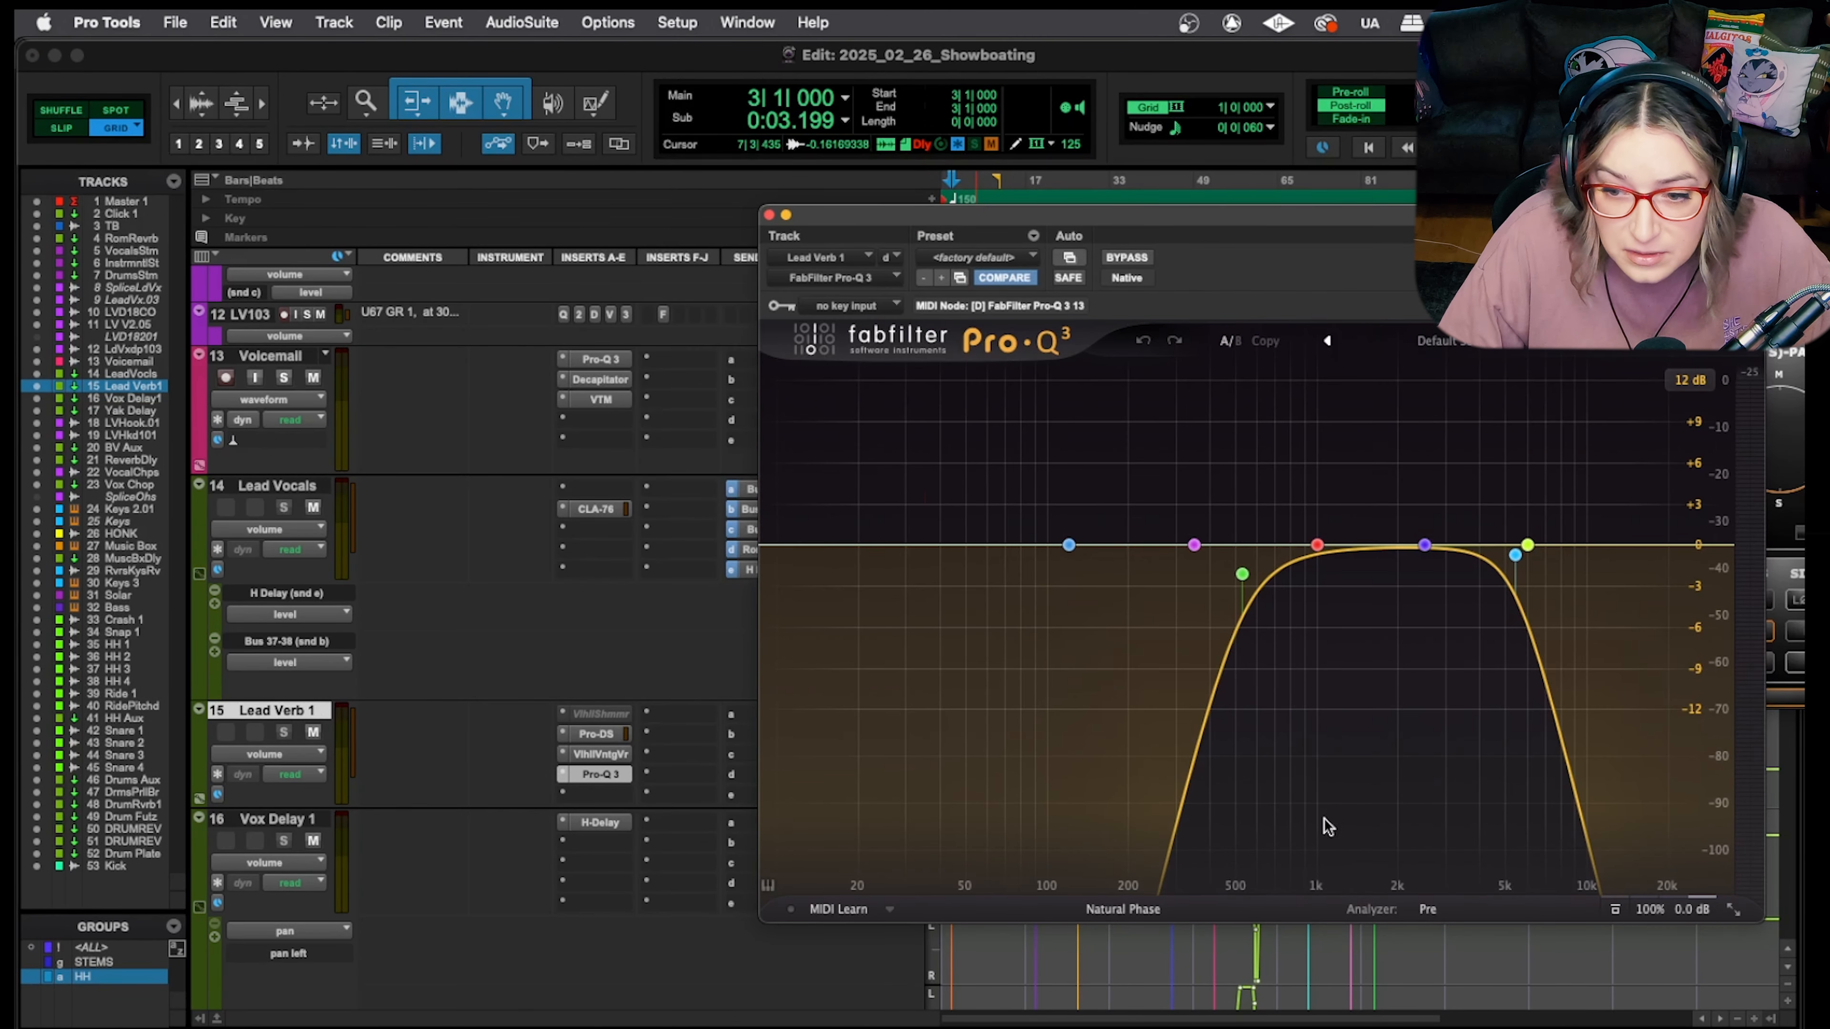
mouse_move(1477, 648)
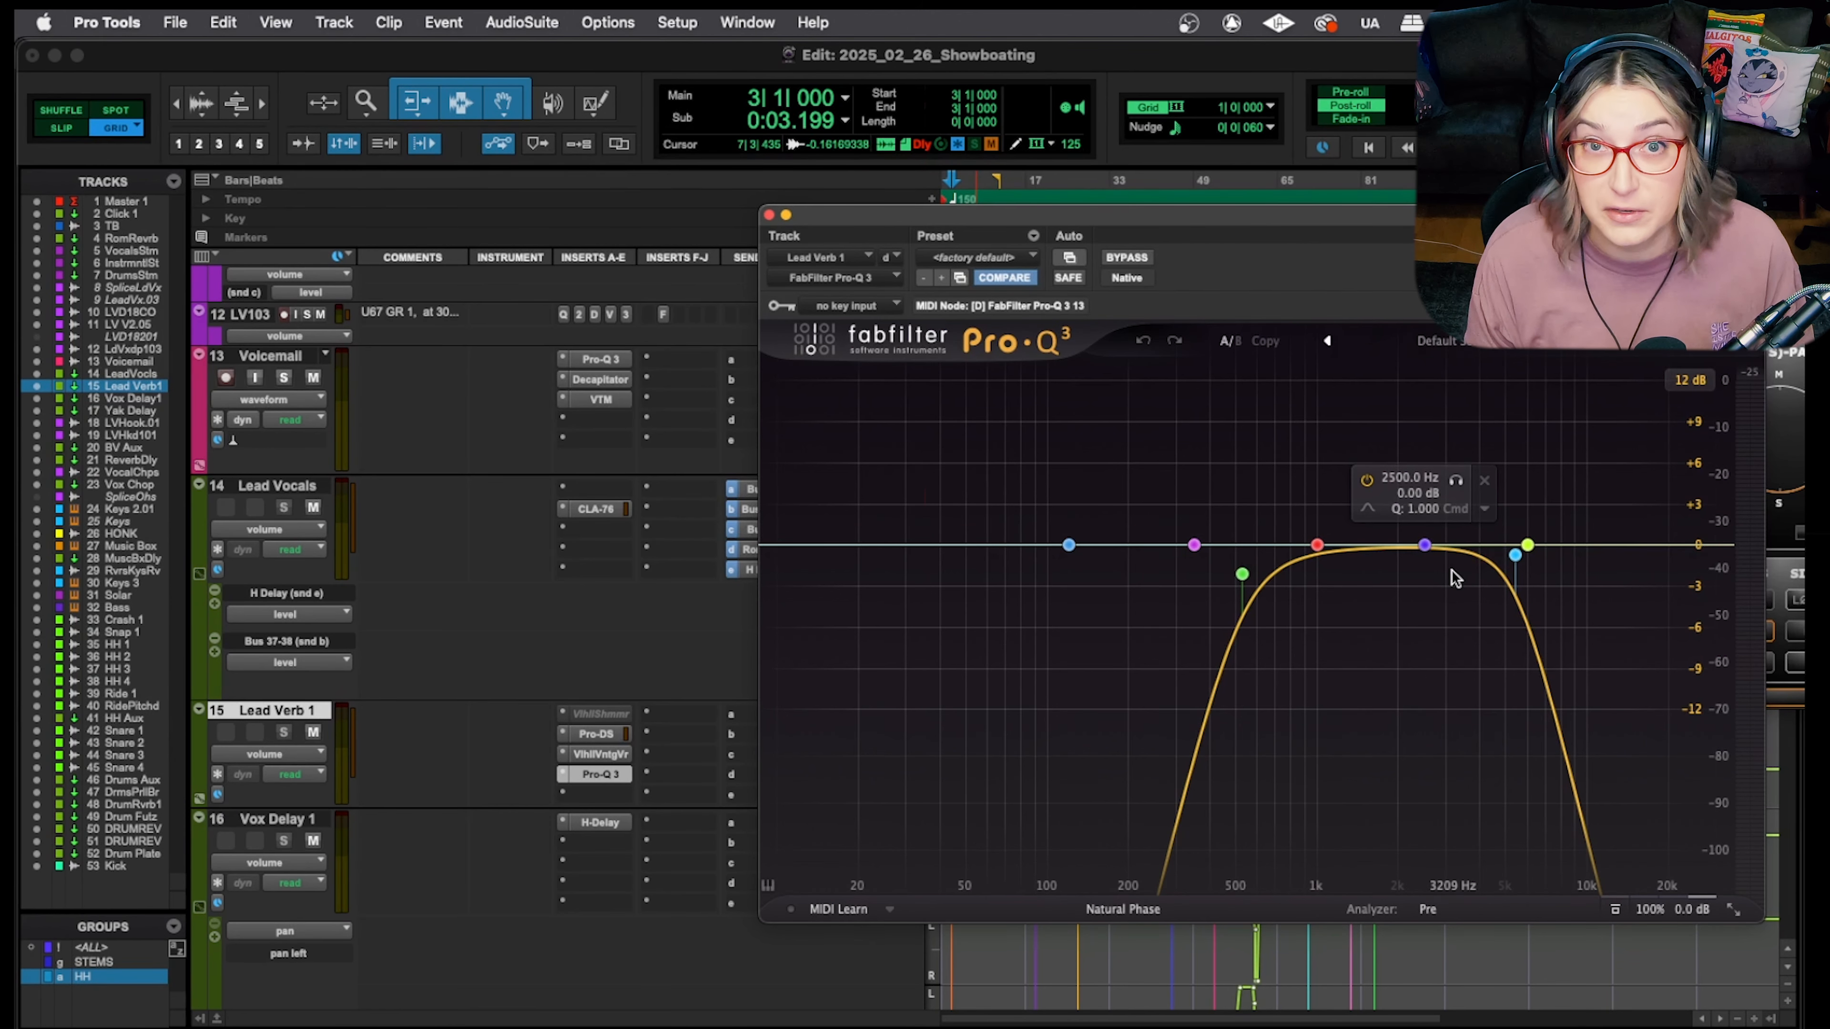
click(600, 754)
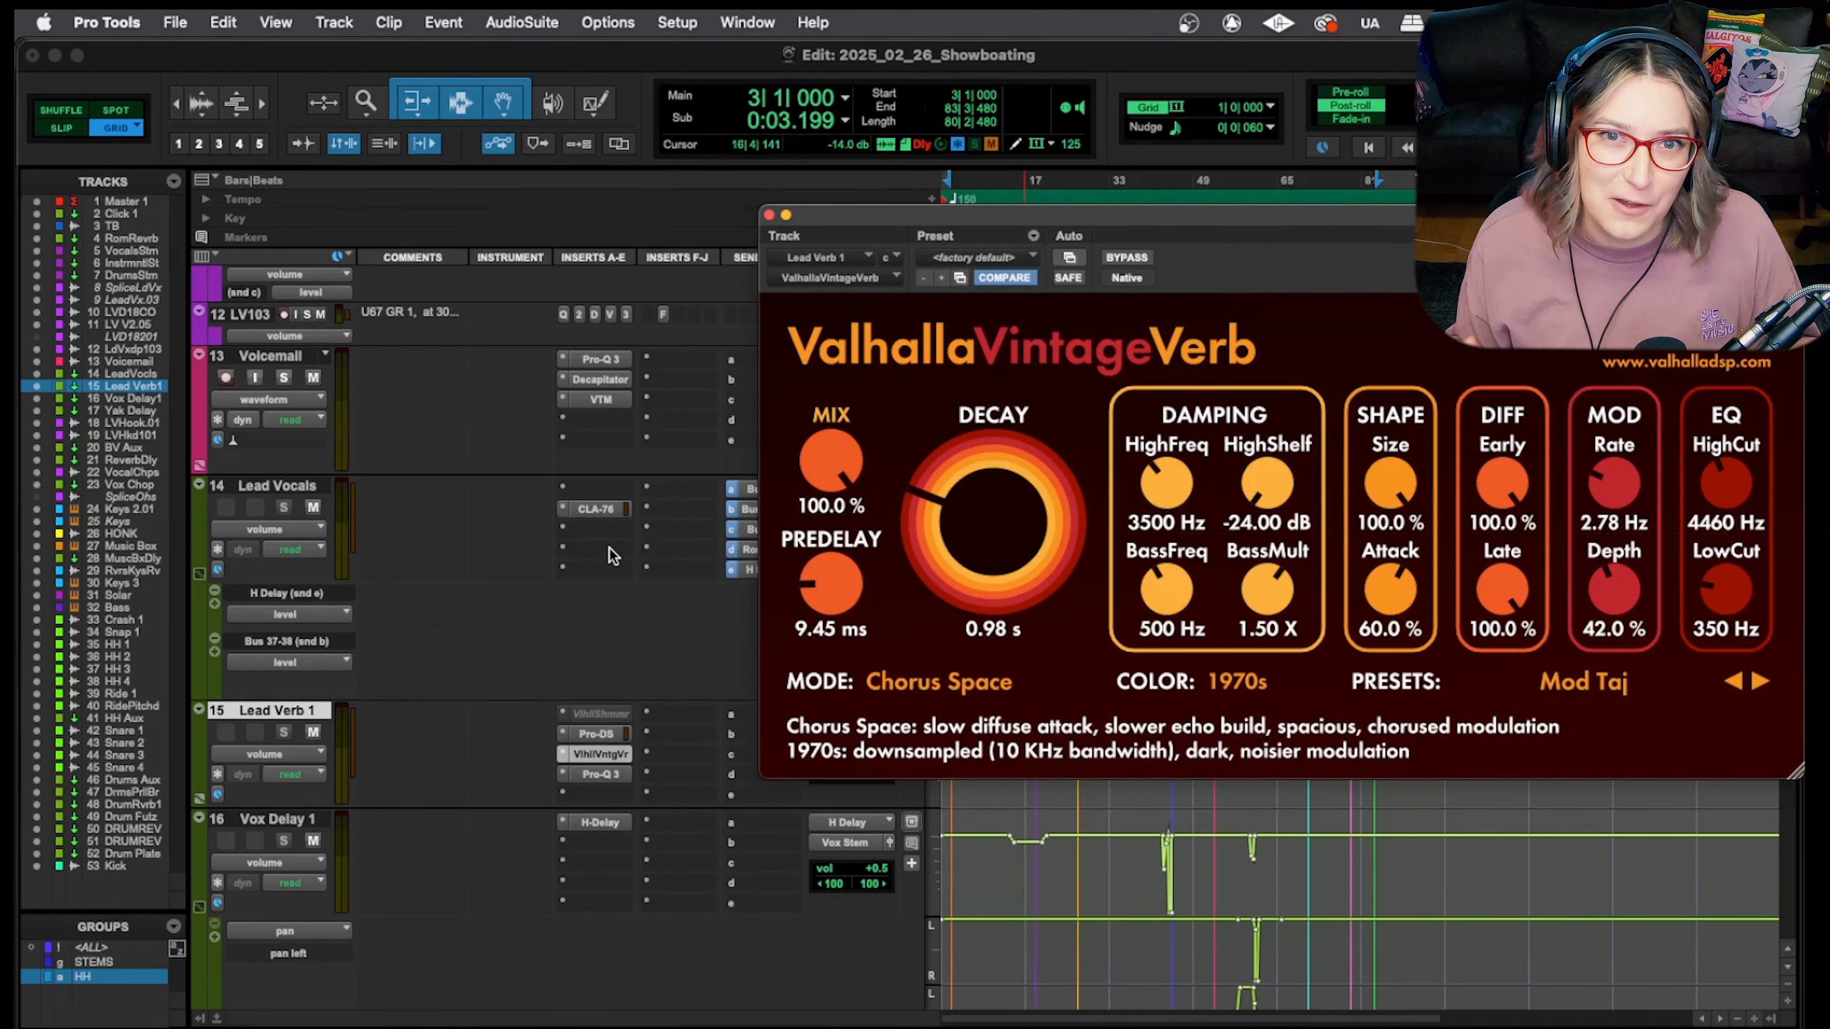
scroll(611, 555, up, 1)
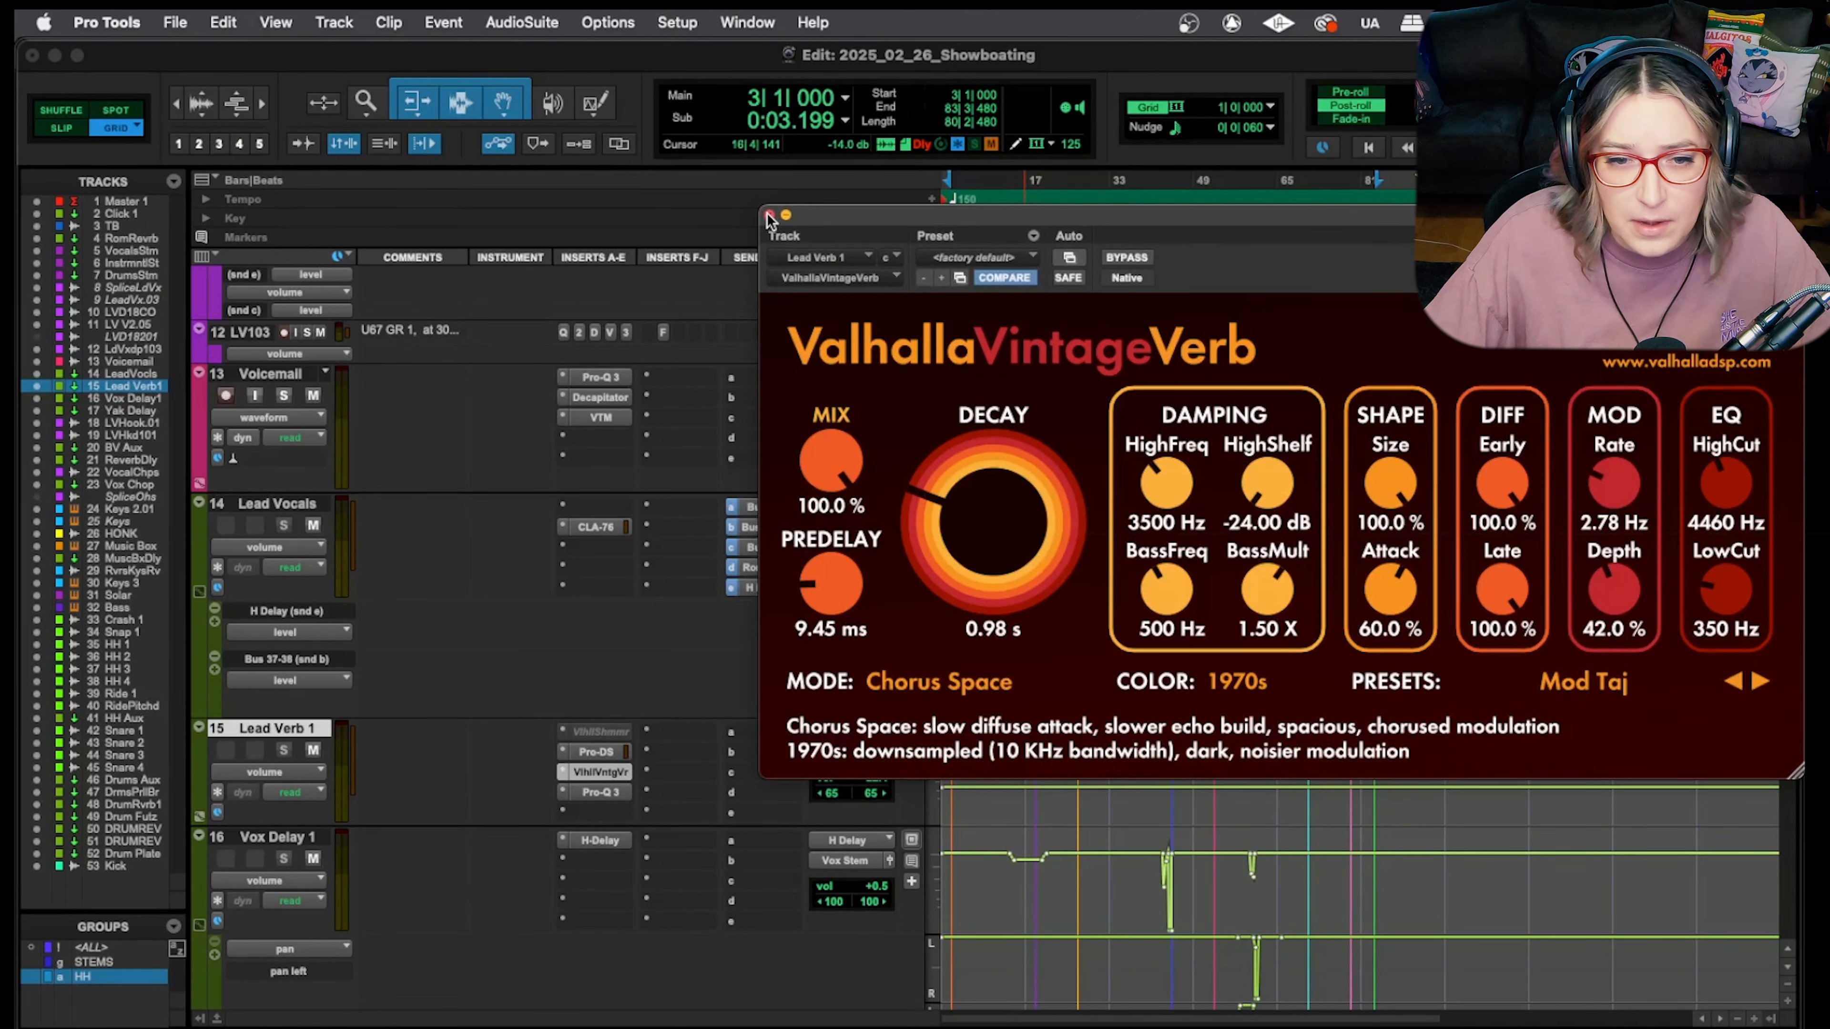
click(769, 214)
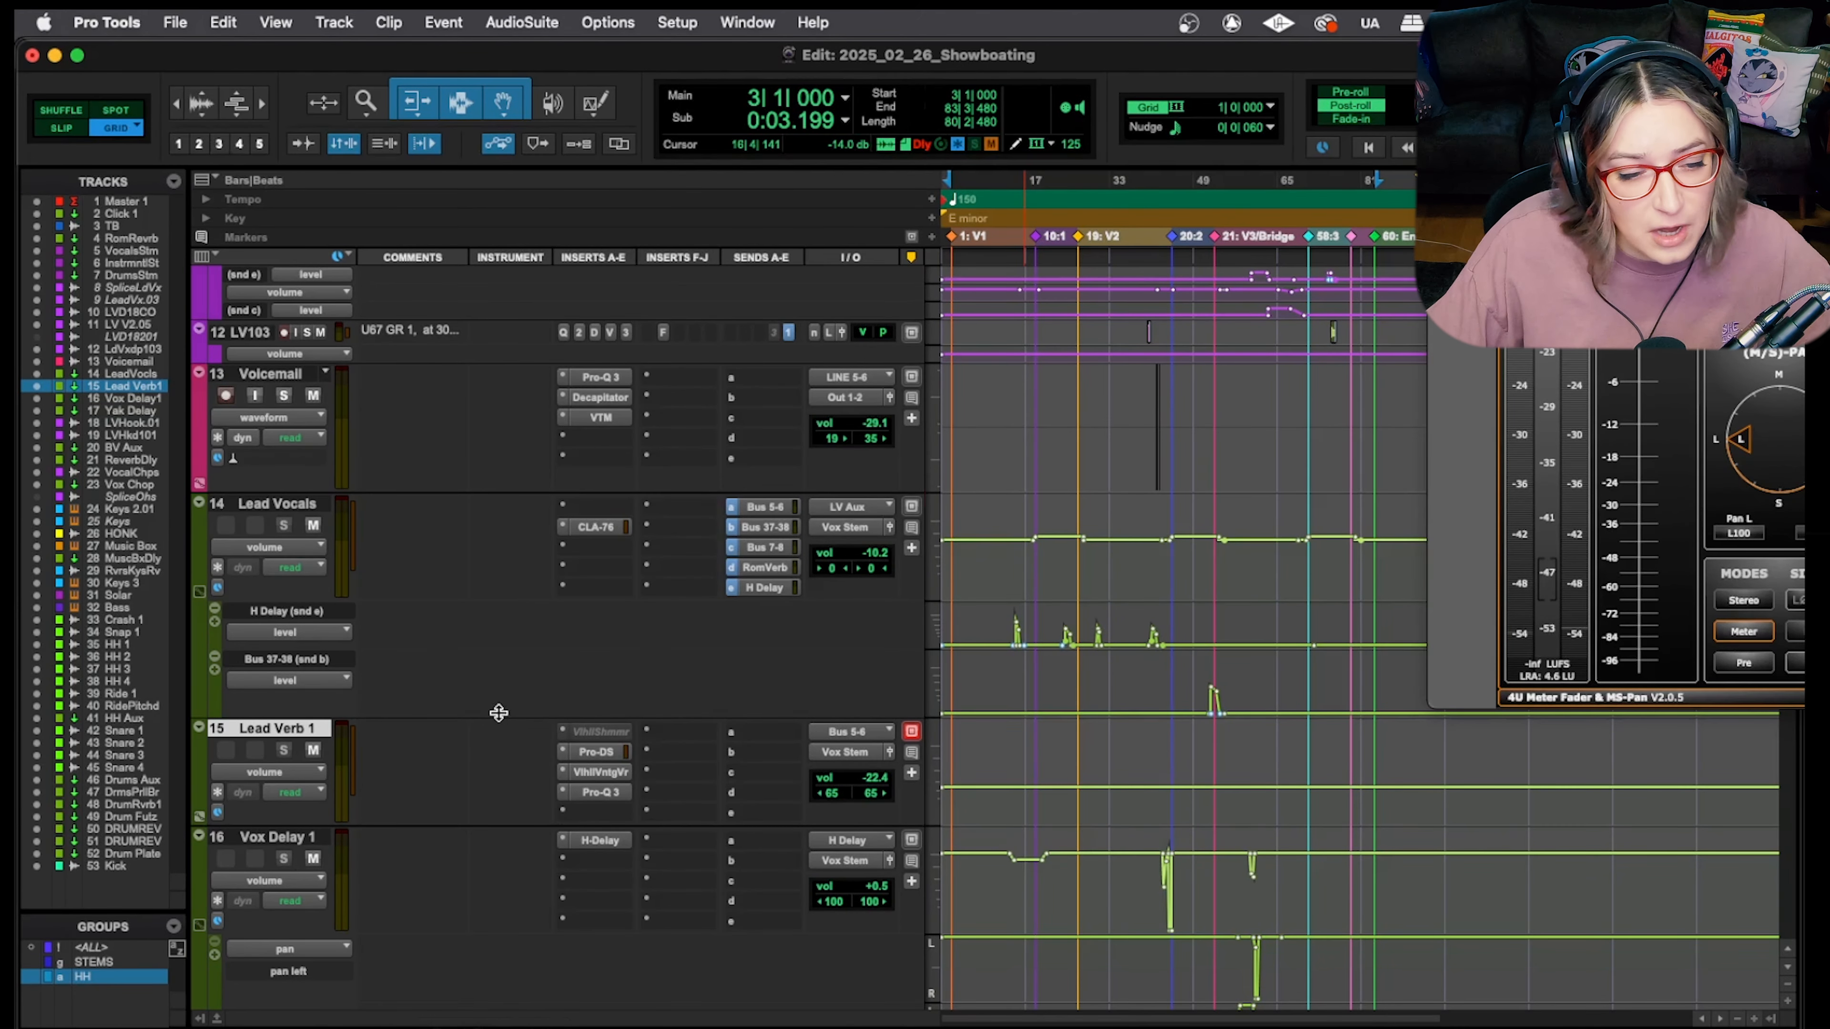
Select the Drums Parallel Bridge track, examine the compression settings of its CLA-2A, and close the plug-in
scroll(501, 714, down, 10)
scroll(507, 809, down, 20)
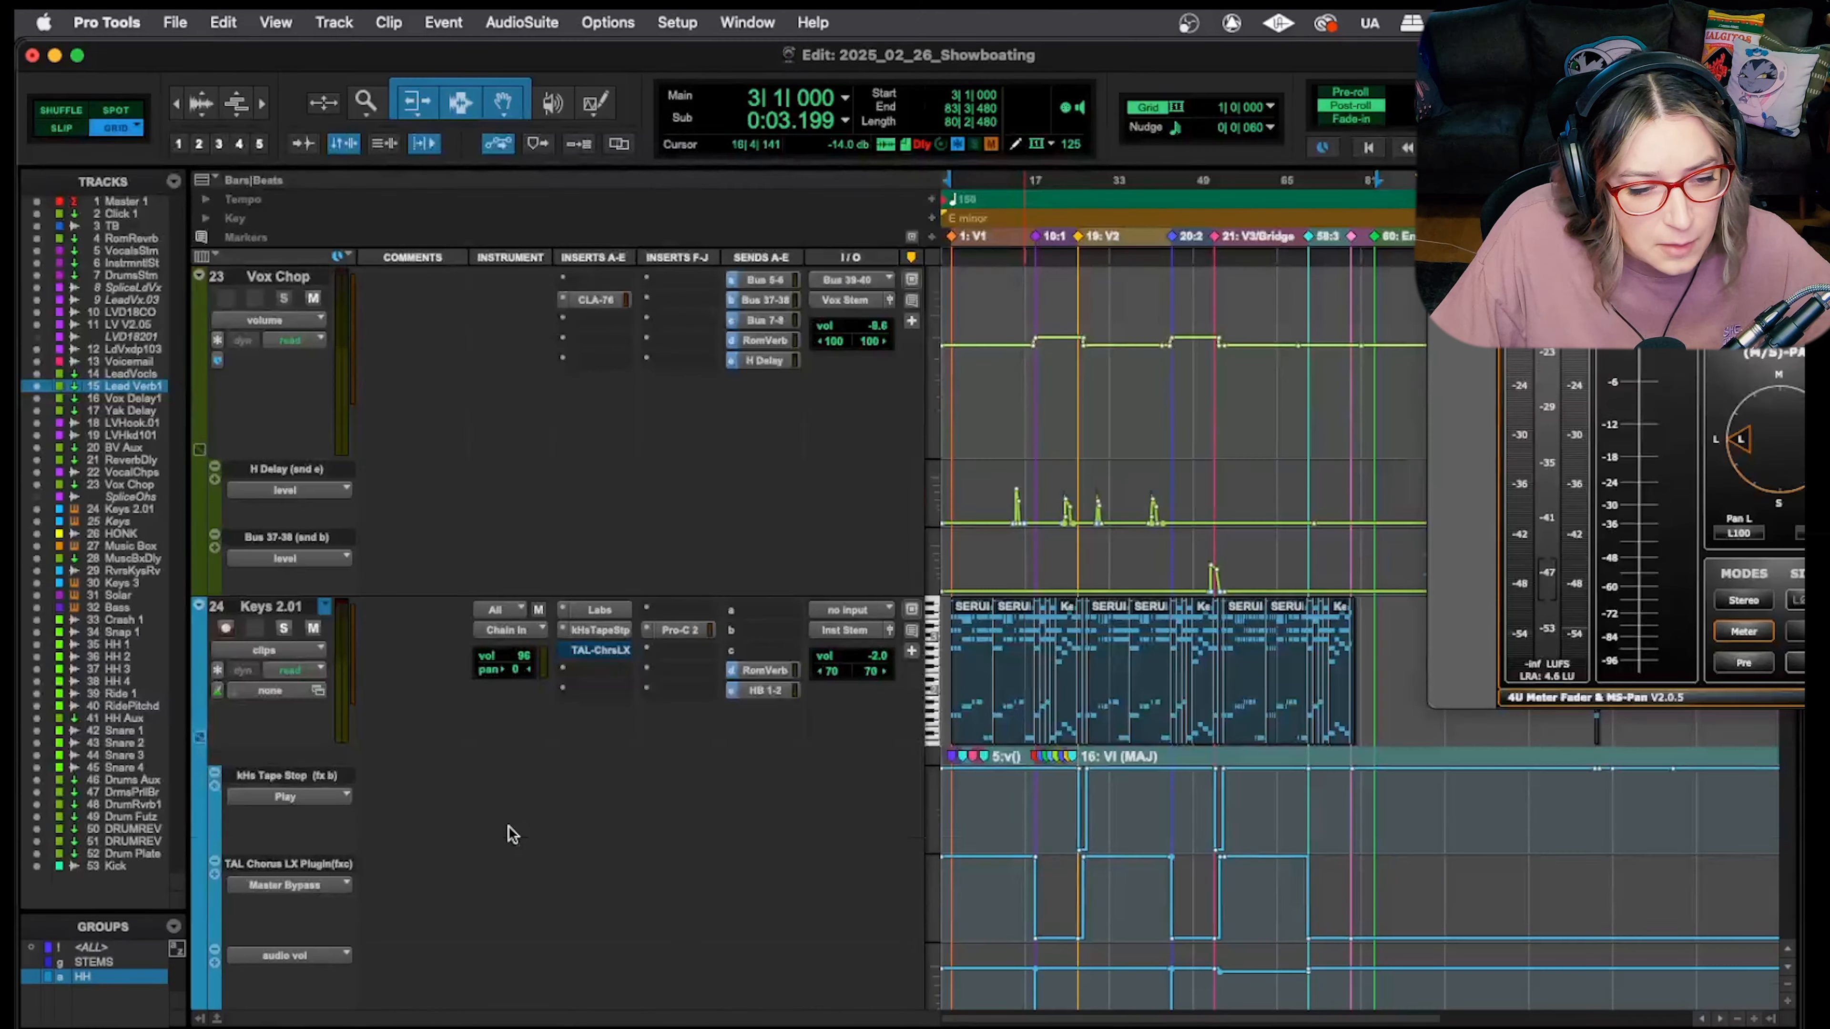
scroll(507, 850, down, 20)
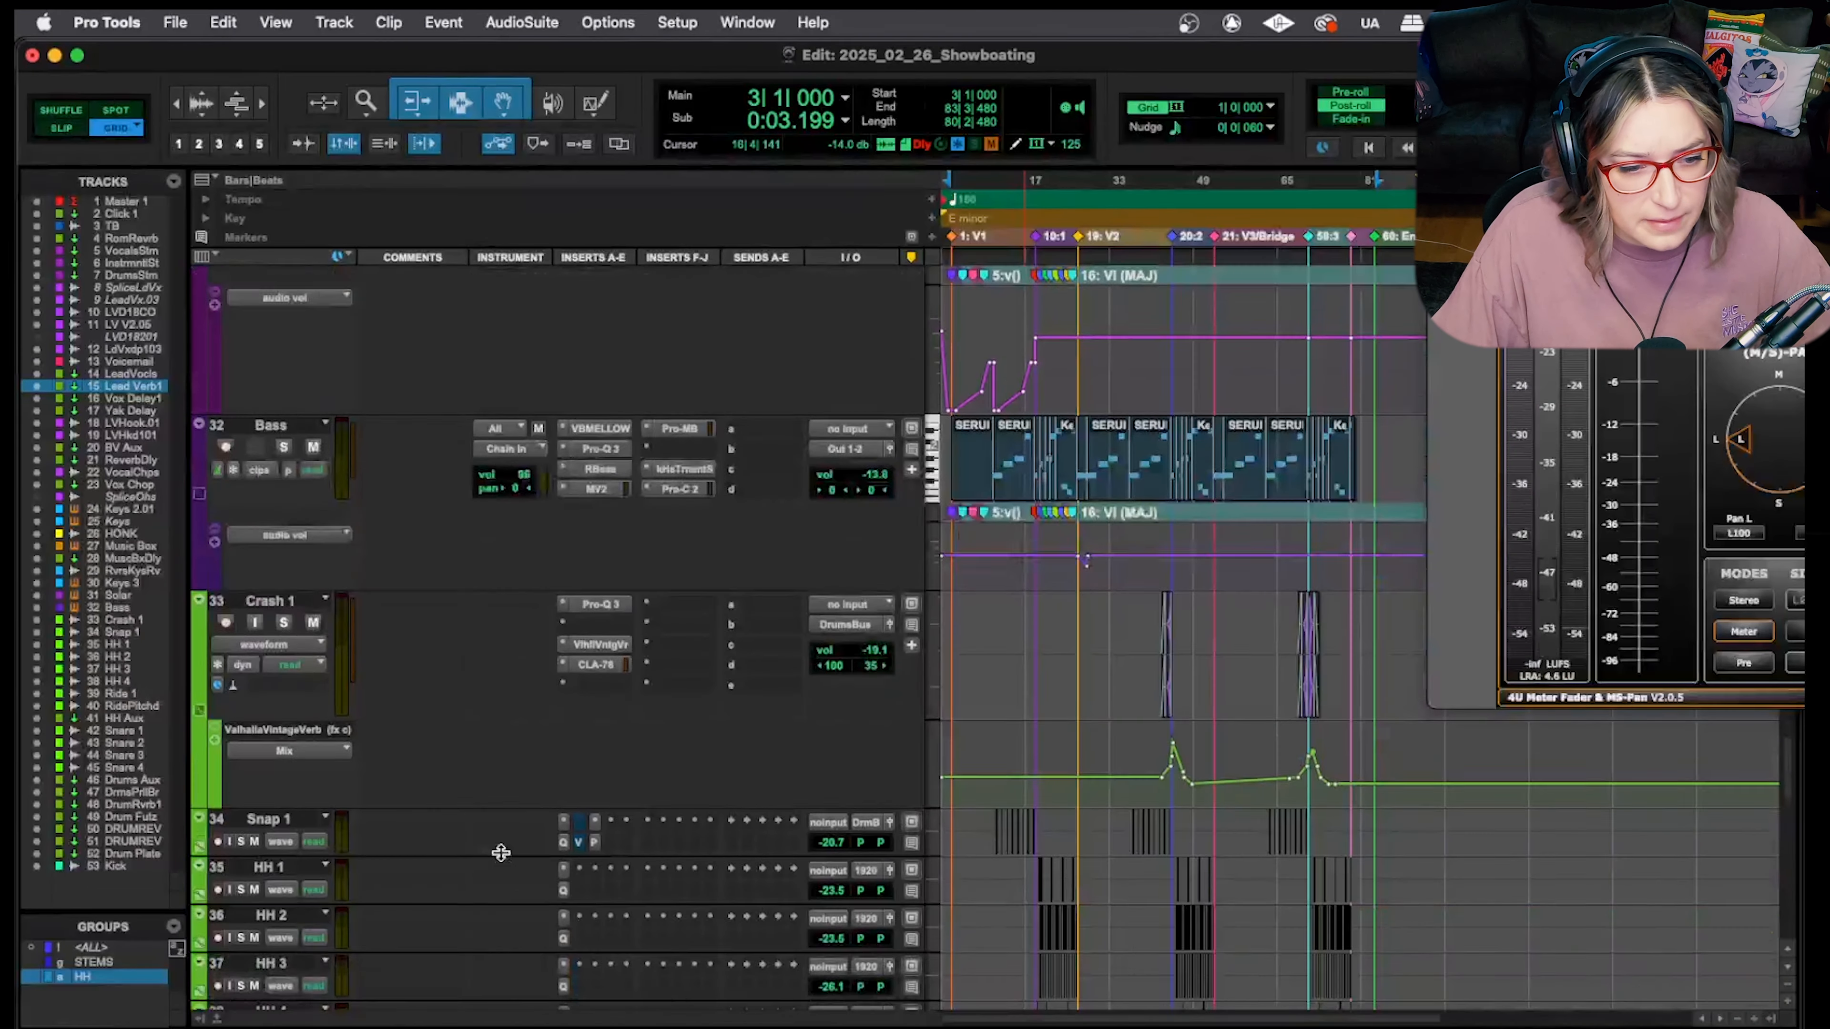
scroll(503, 858, down, 20)
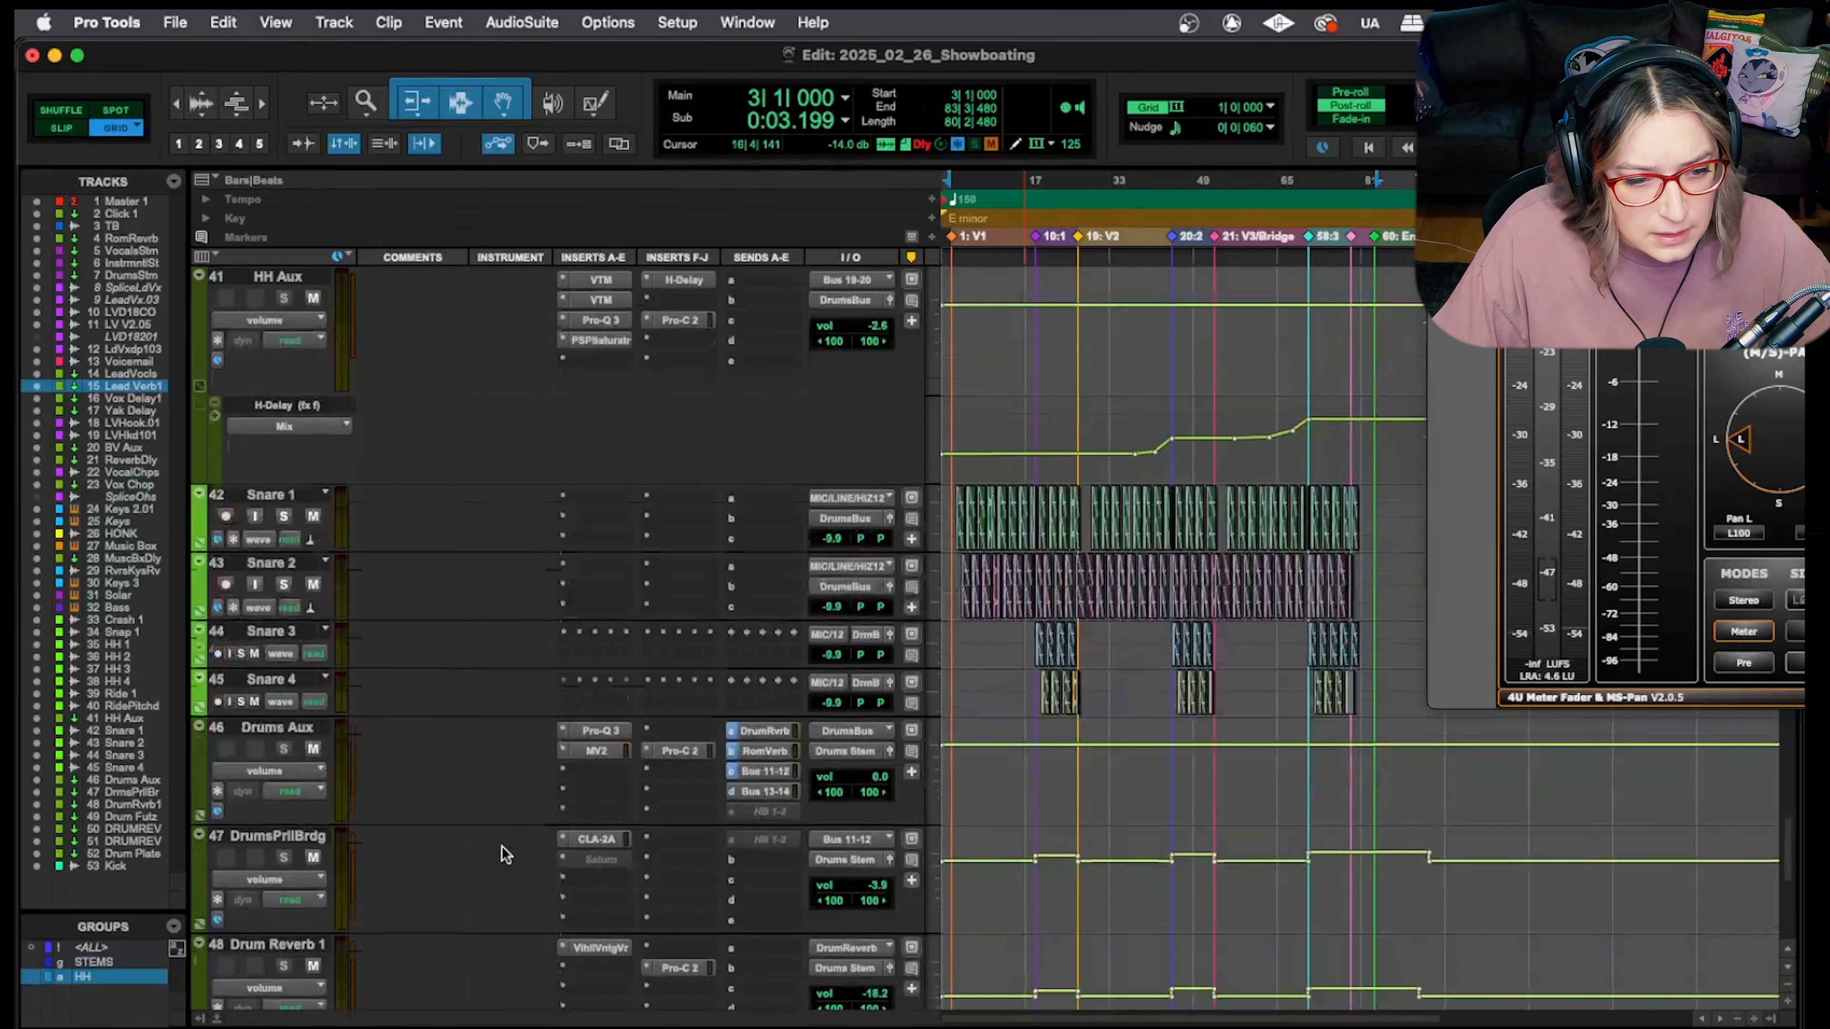
click(283, 619)
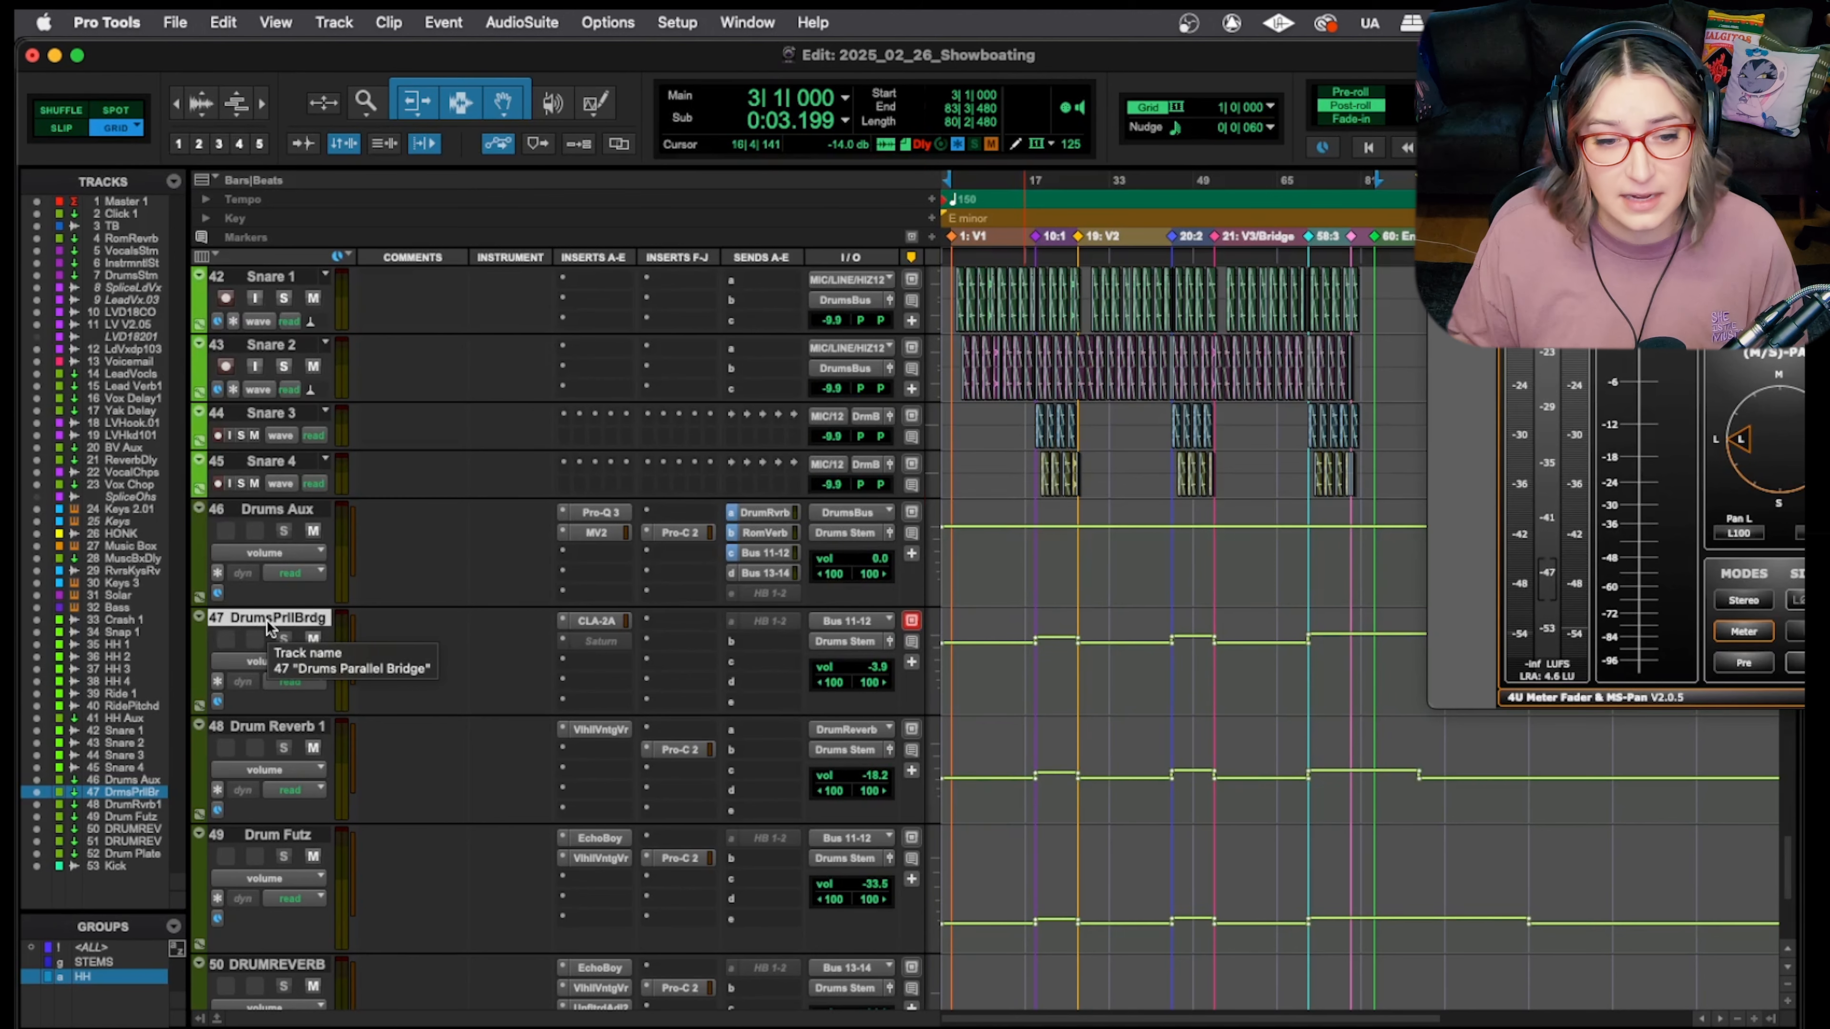
click(596, 620)
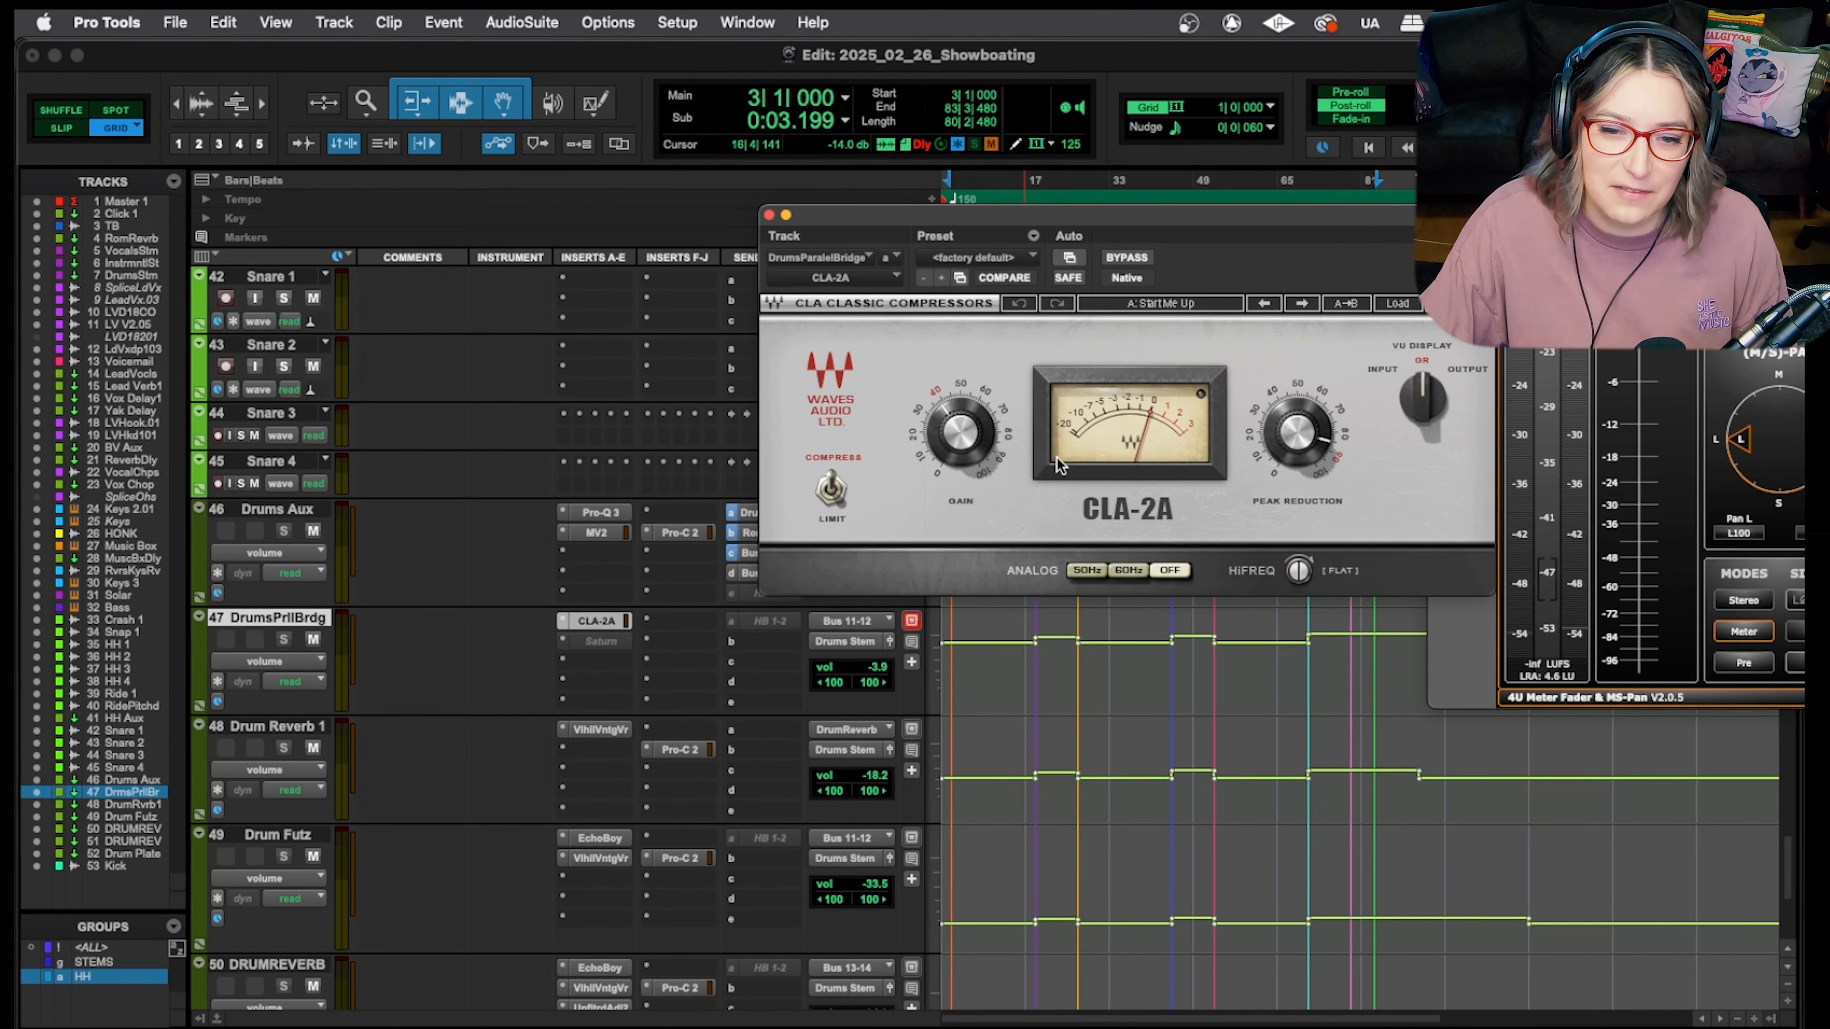
click(768, 216)
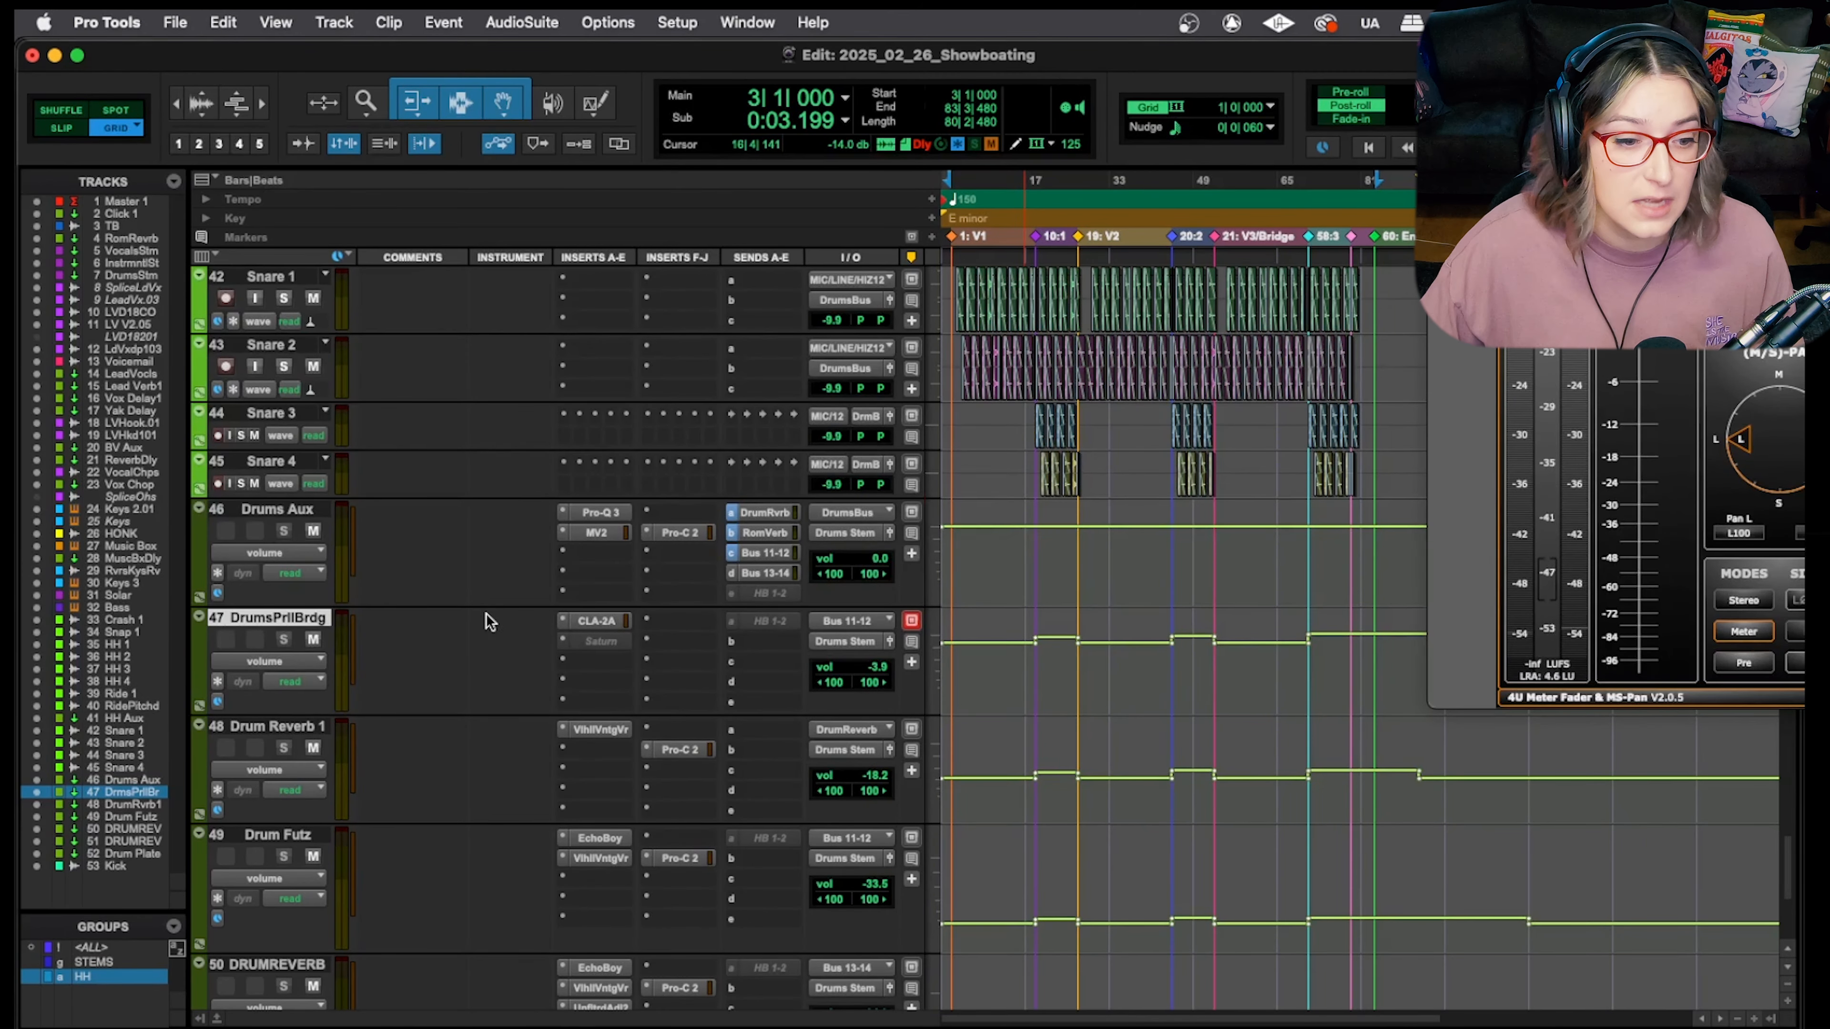
Return to the lead vocal tracks, play the song from the V1 marker at bar 3, and stop playback
scroll(490, 627, up, 15)
scroll(488, 638, up, 20)
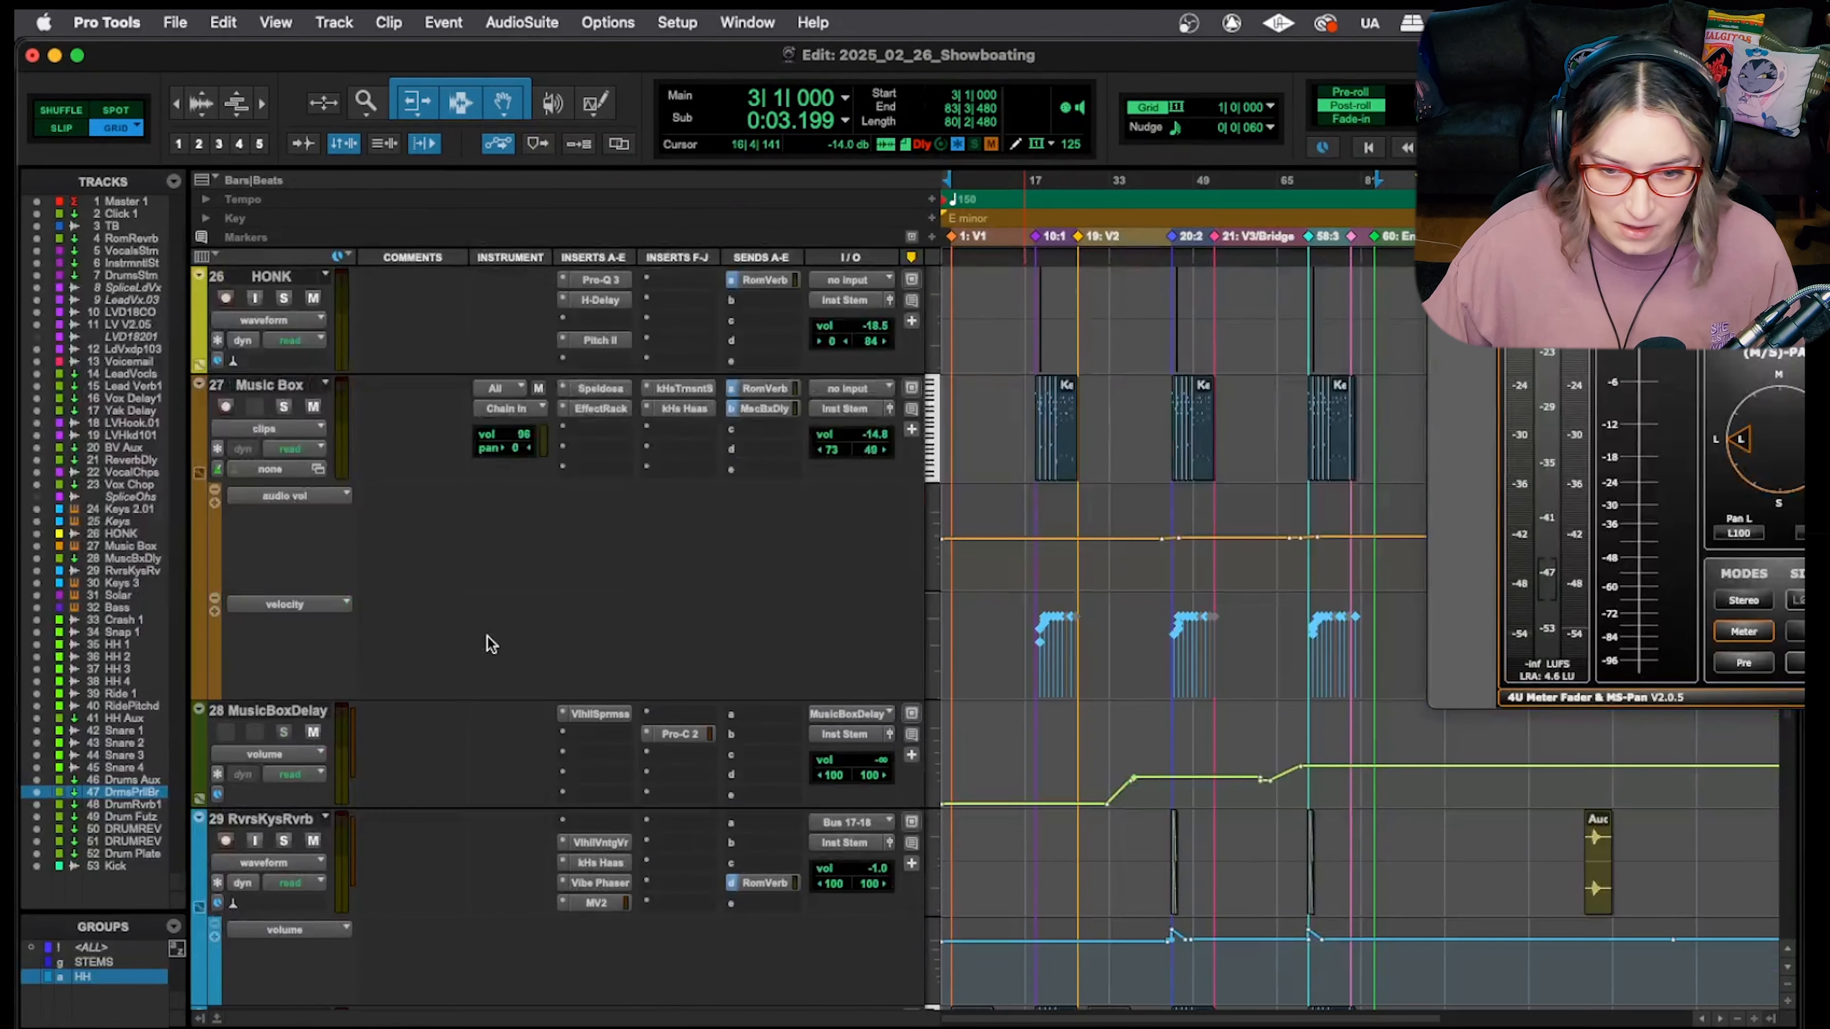
scroll(493, 655, up, 8)
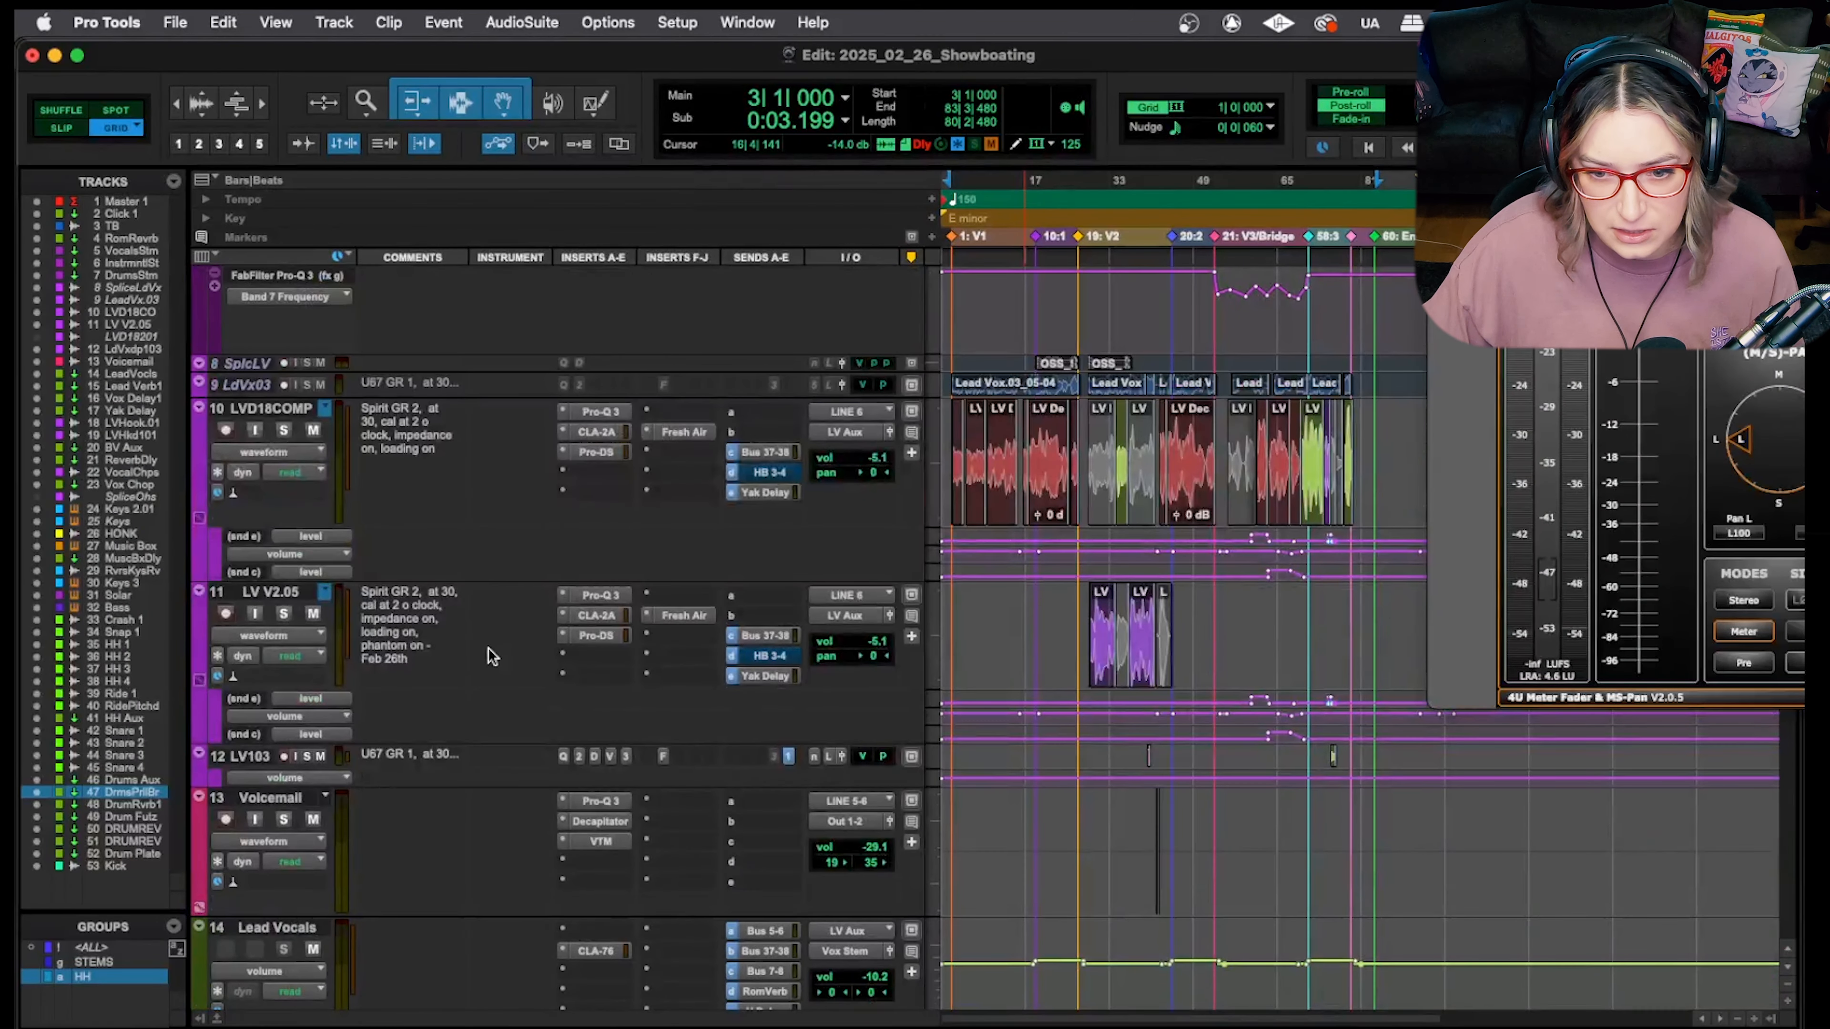
click(953, 605)
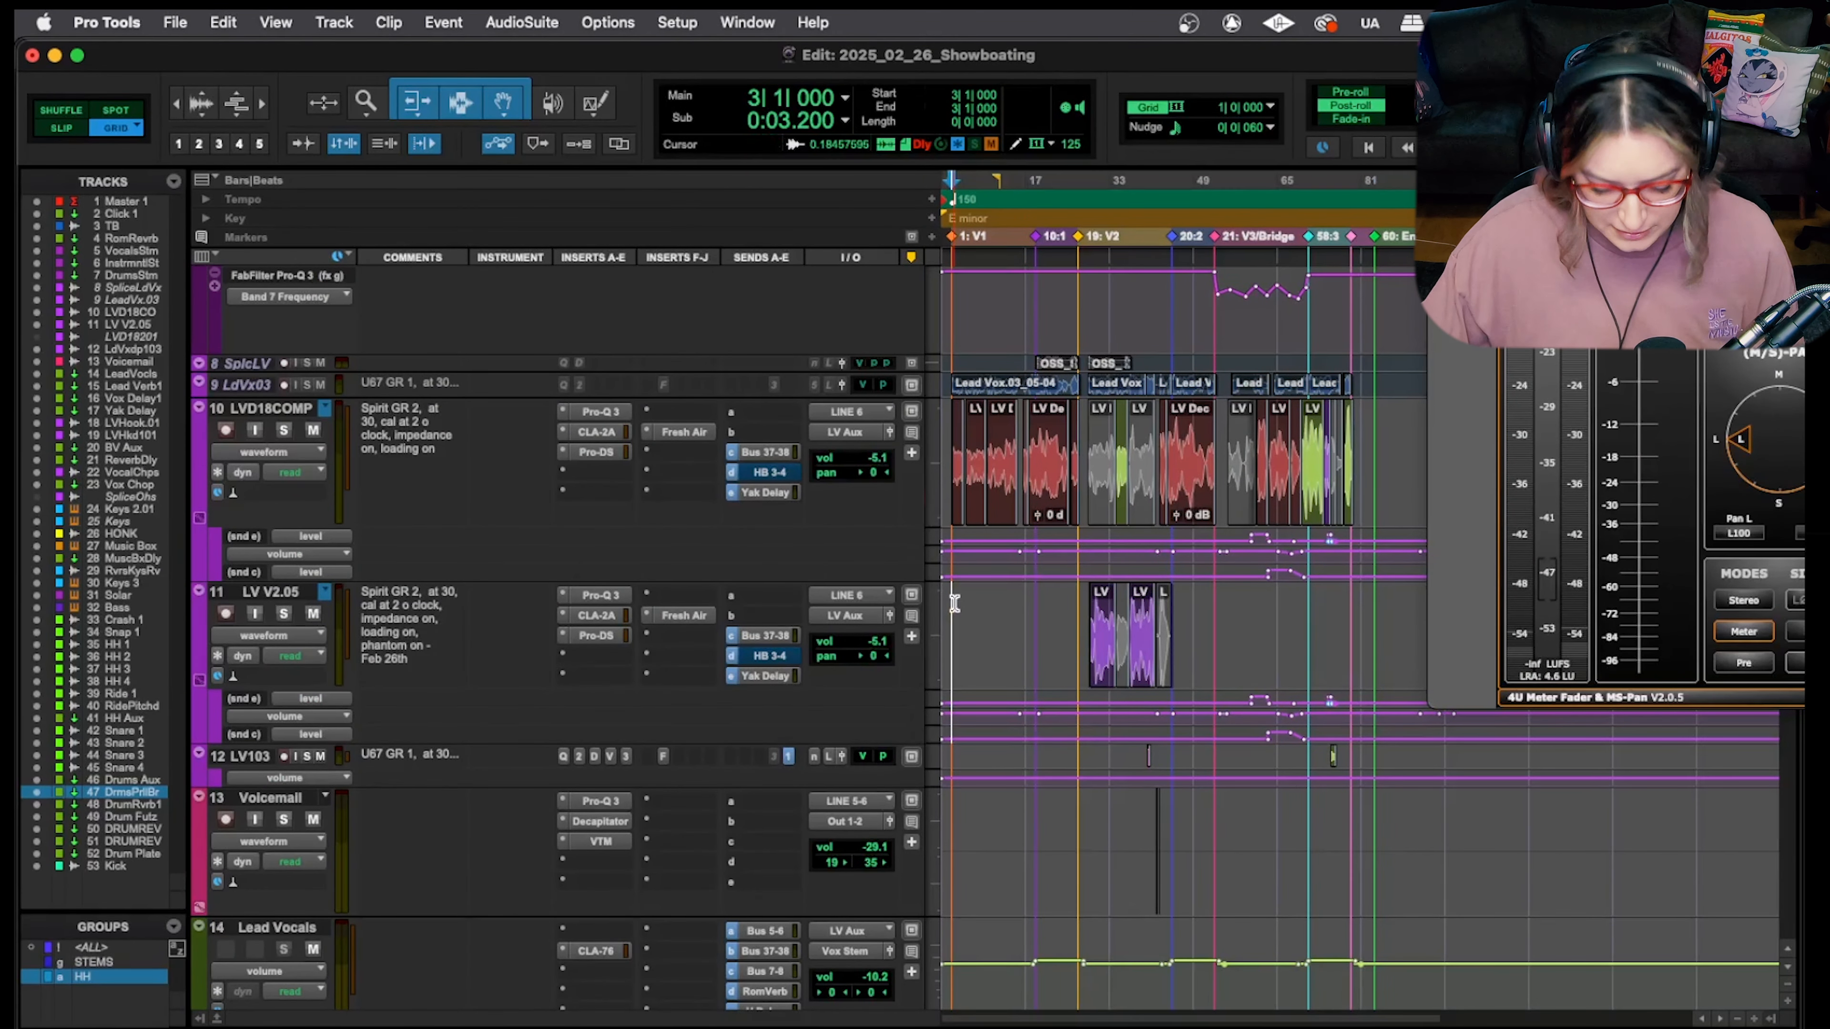
key(space)
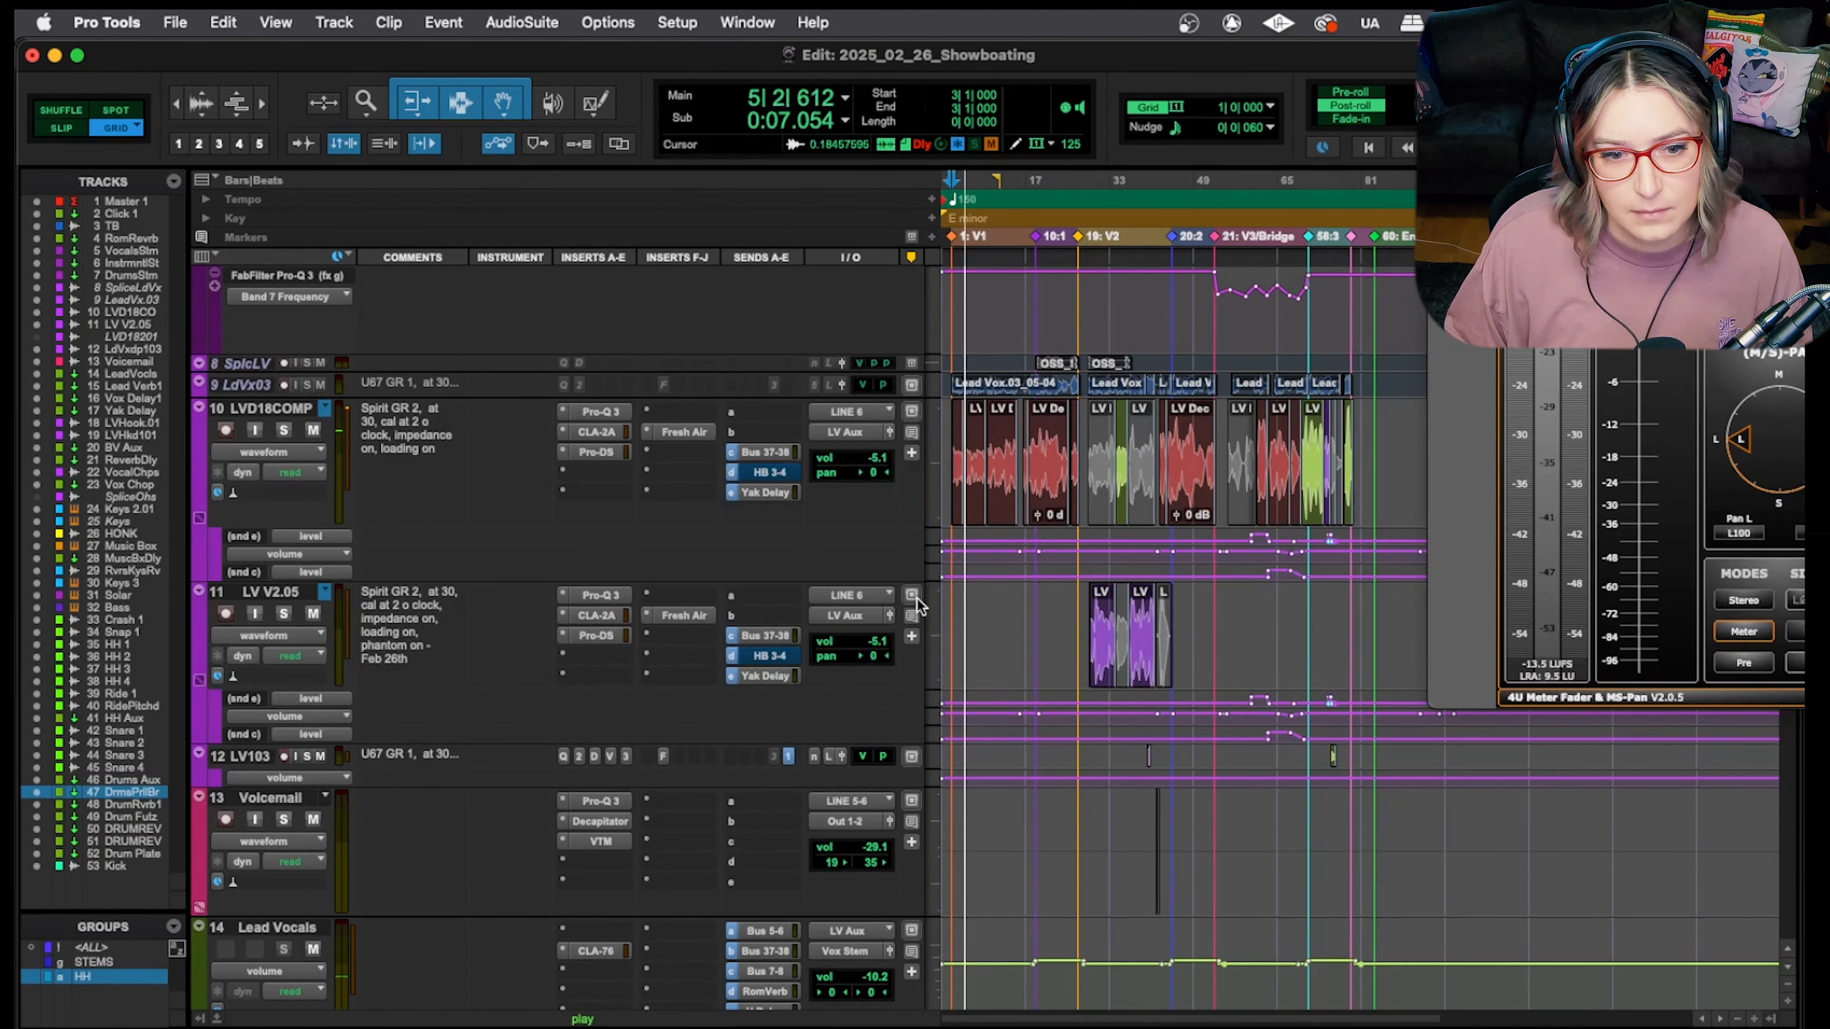
key(space)
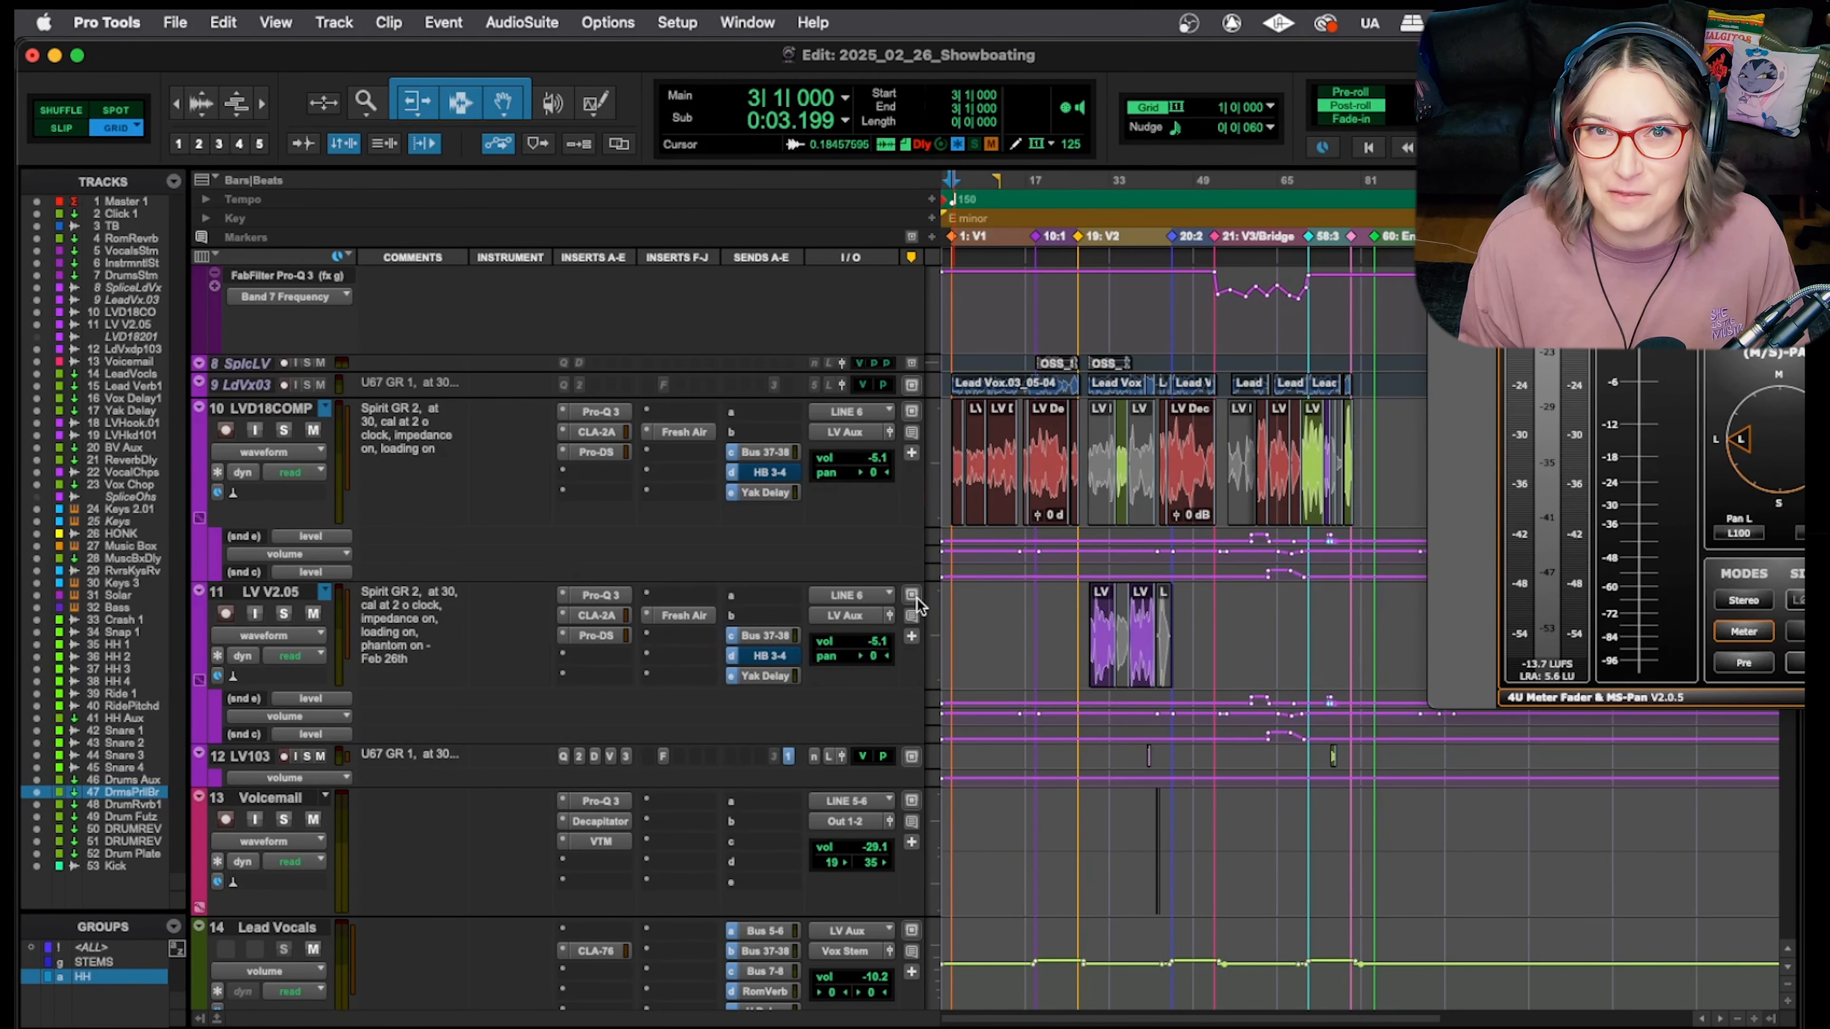
Insert PSP Saturator (stereo) directly after the CLA-76 on the Lead Vocals track and set its low frequency to 308
scroll(667, 847, down, 4)
scroll(681, 837, down, 1)
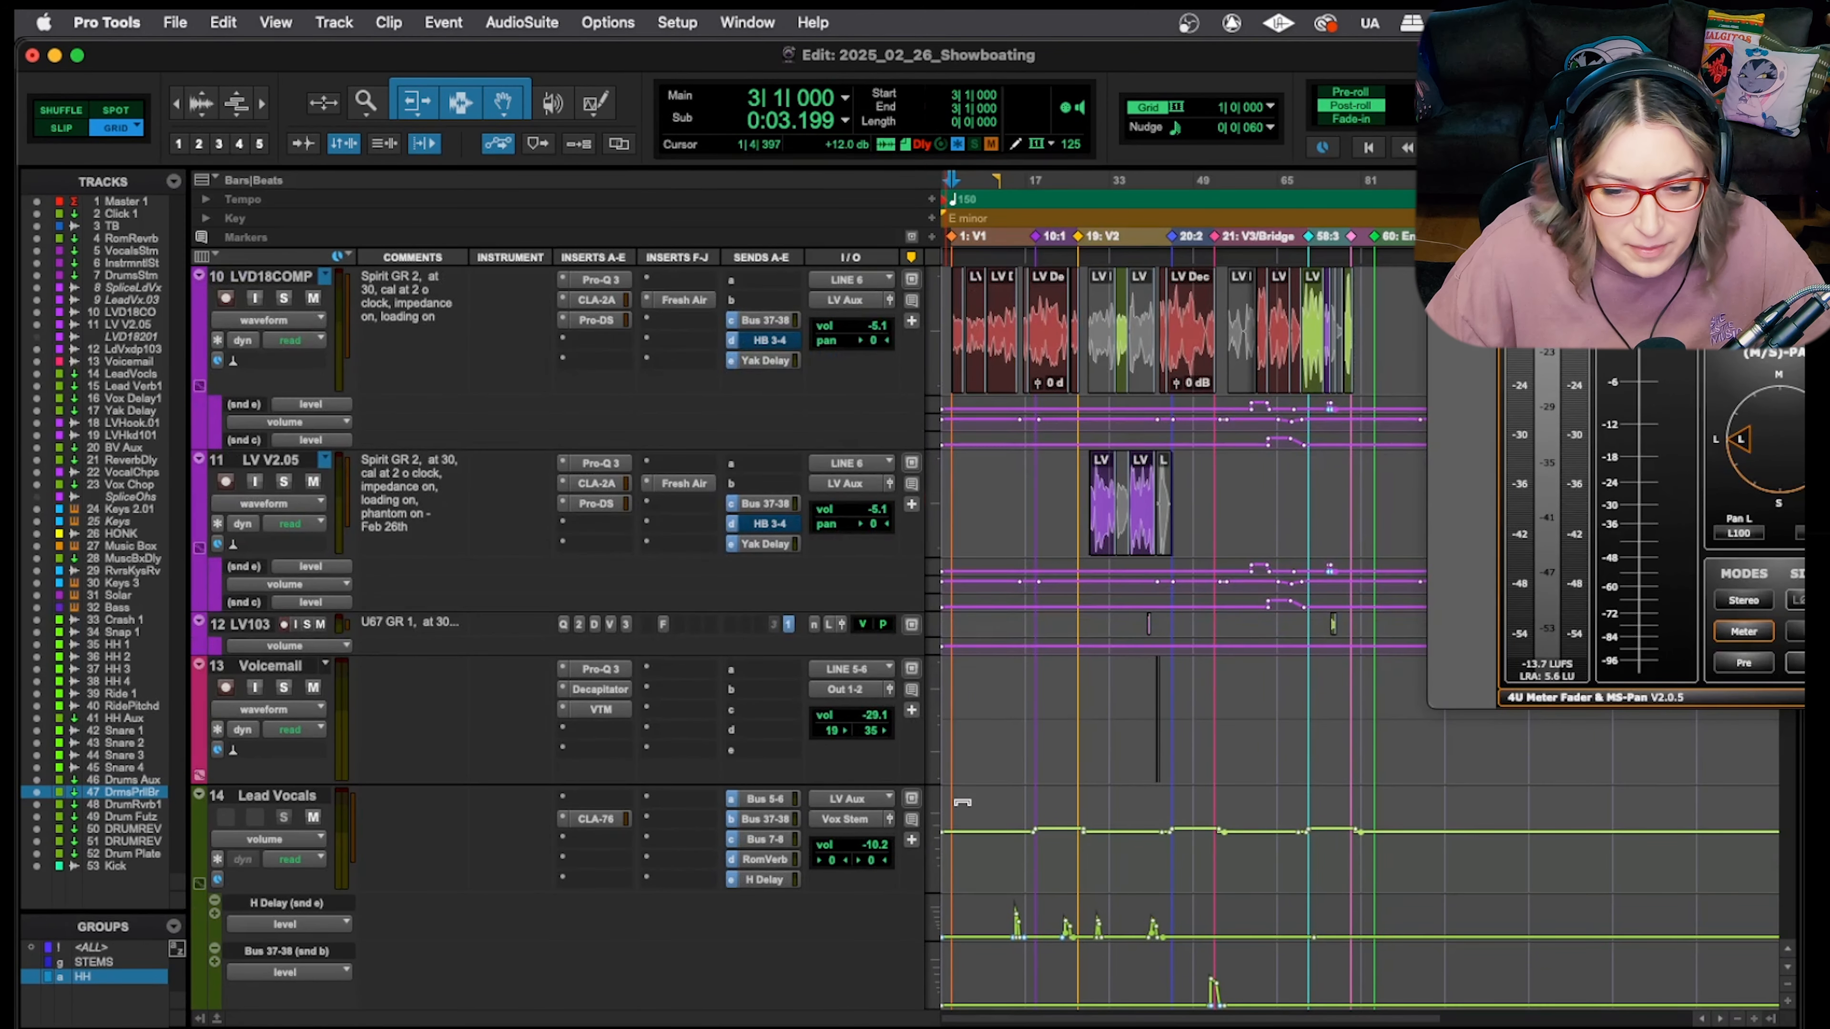
click(581, 836)
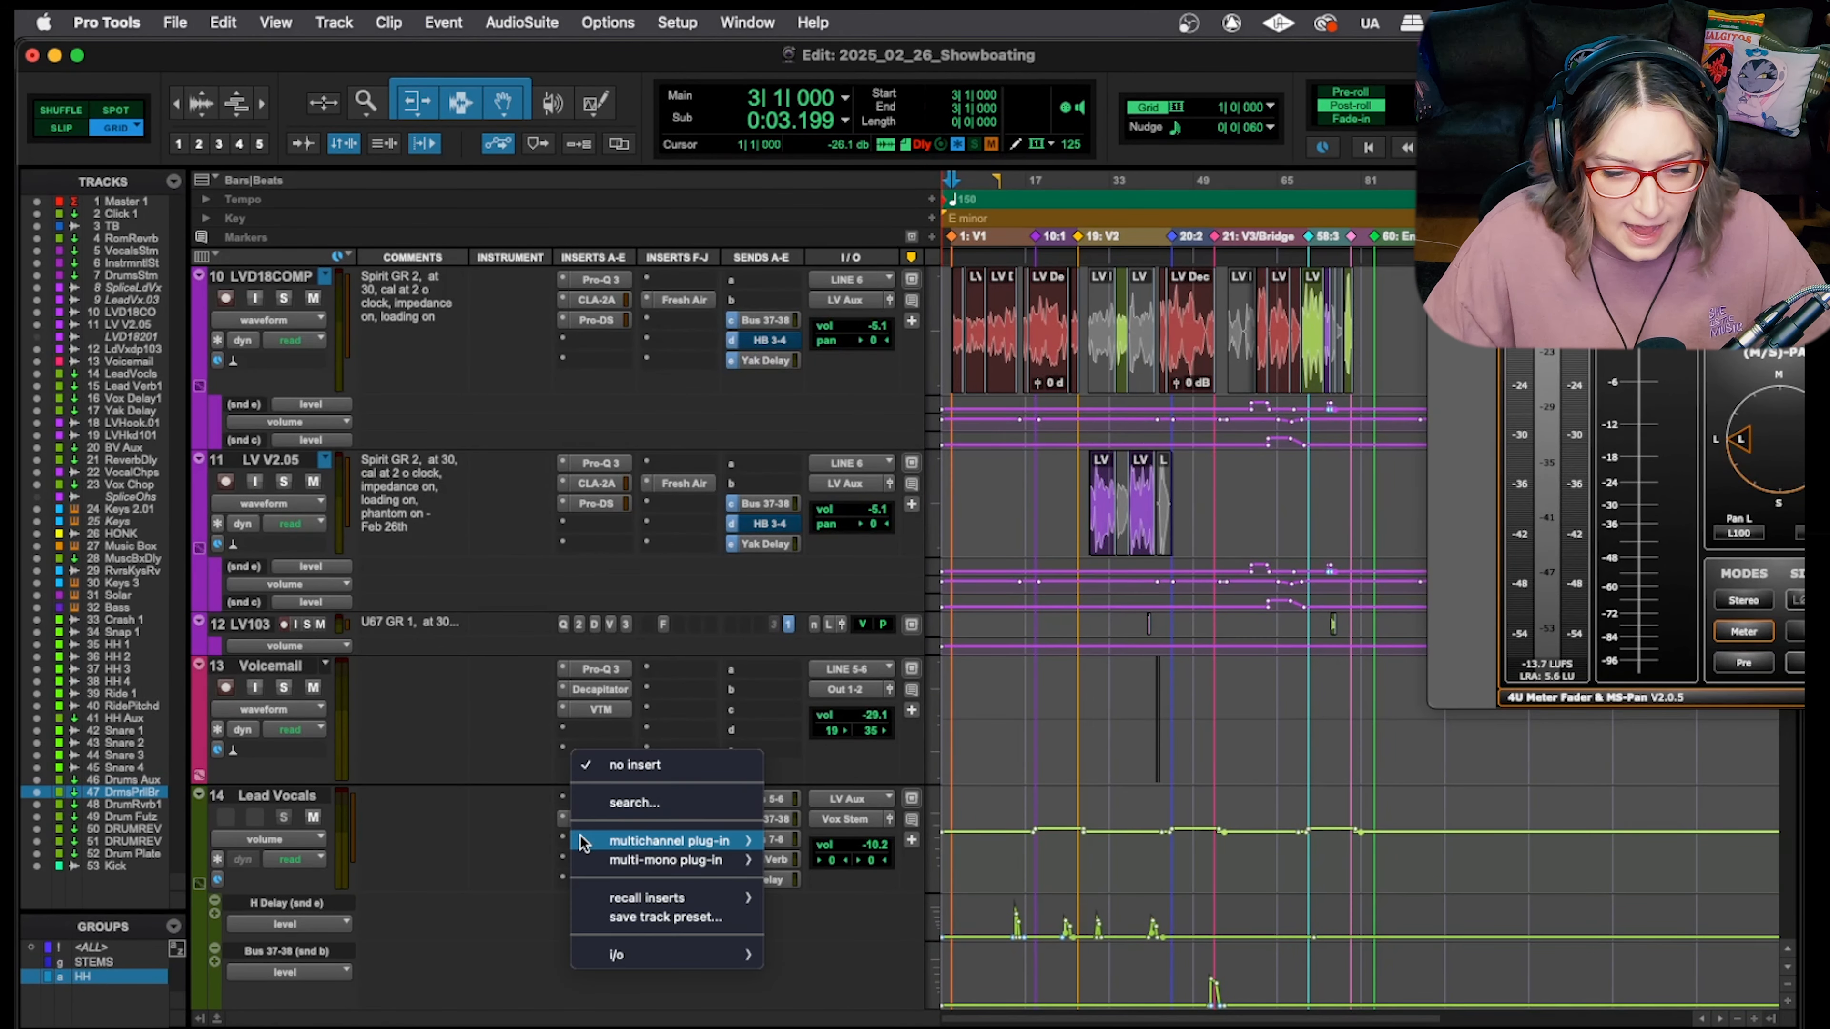
click(616, 801)
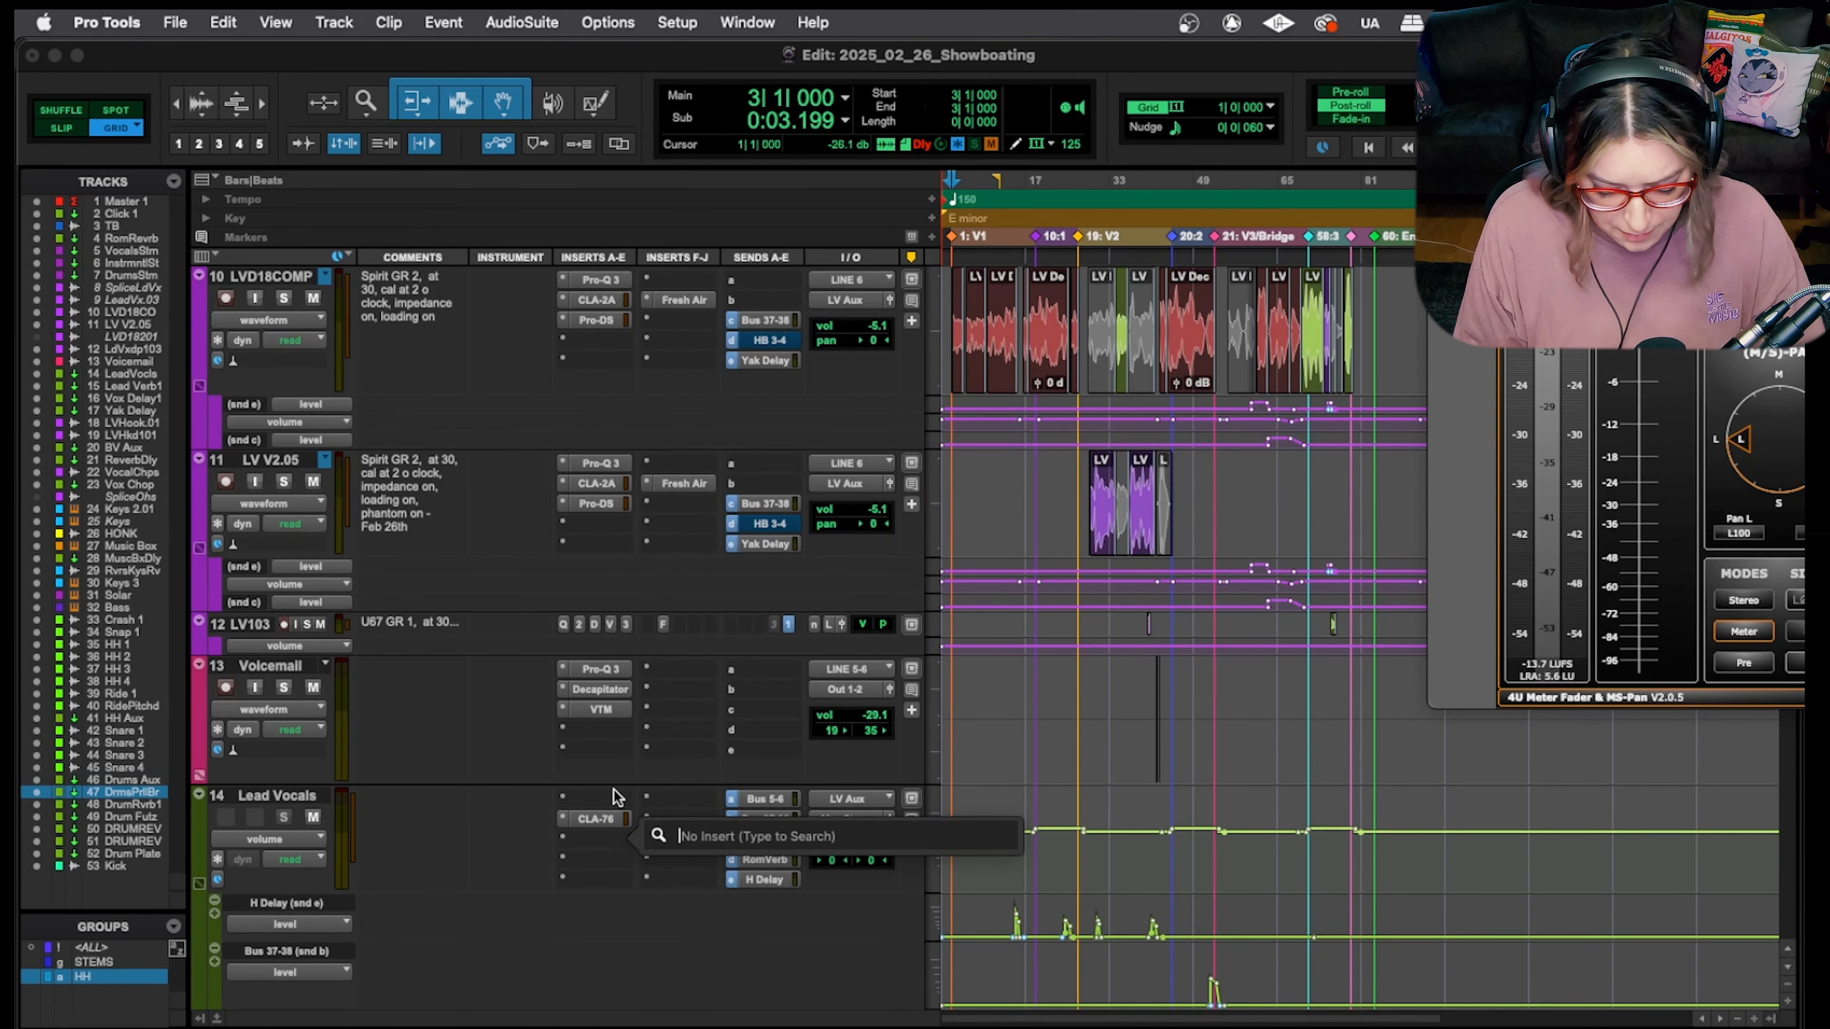
text(psp)
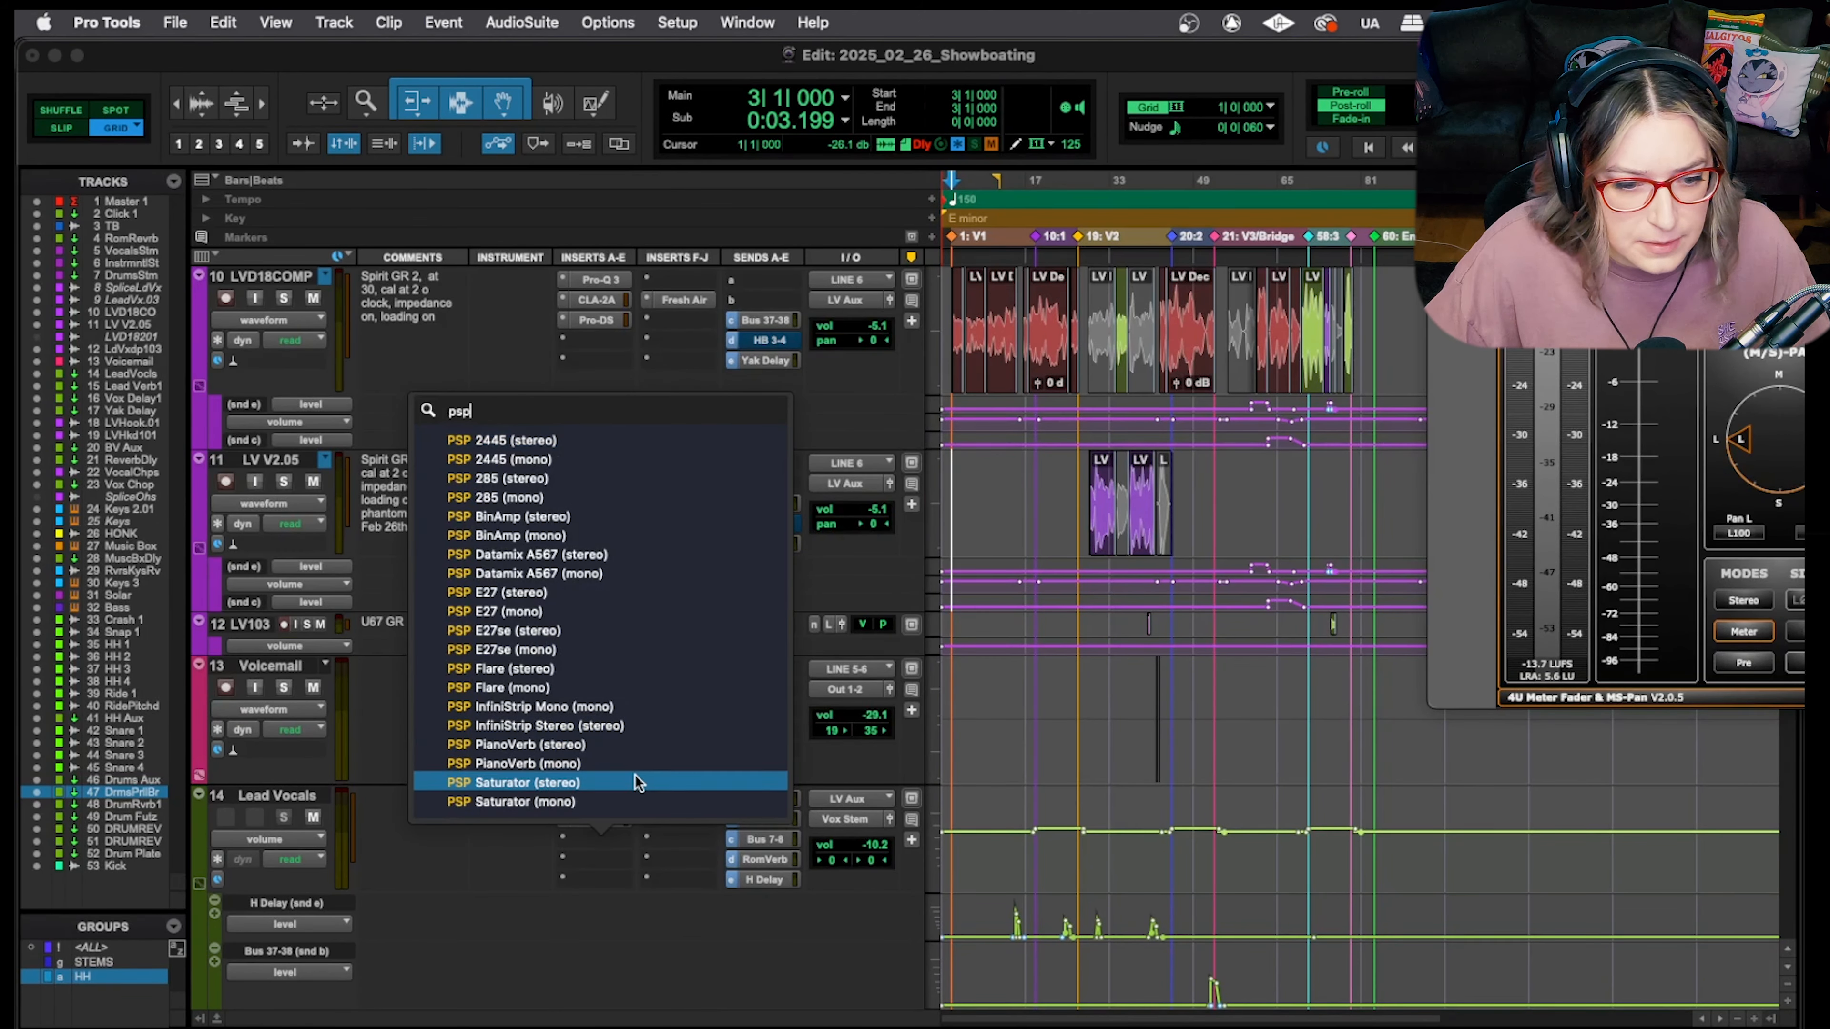
click(637, 782)
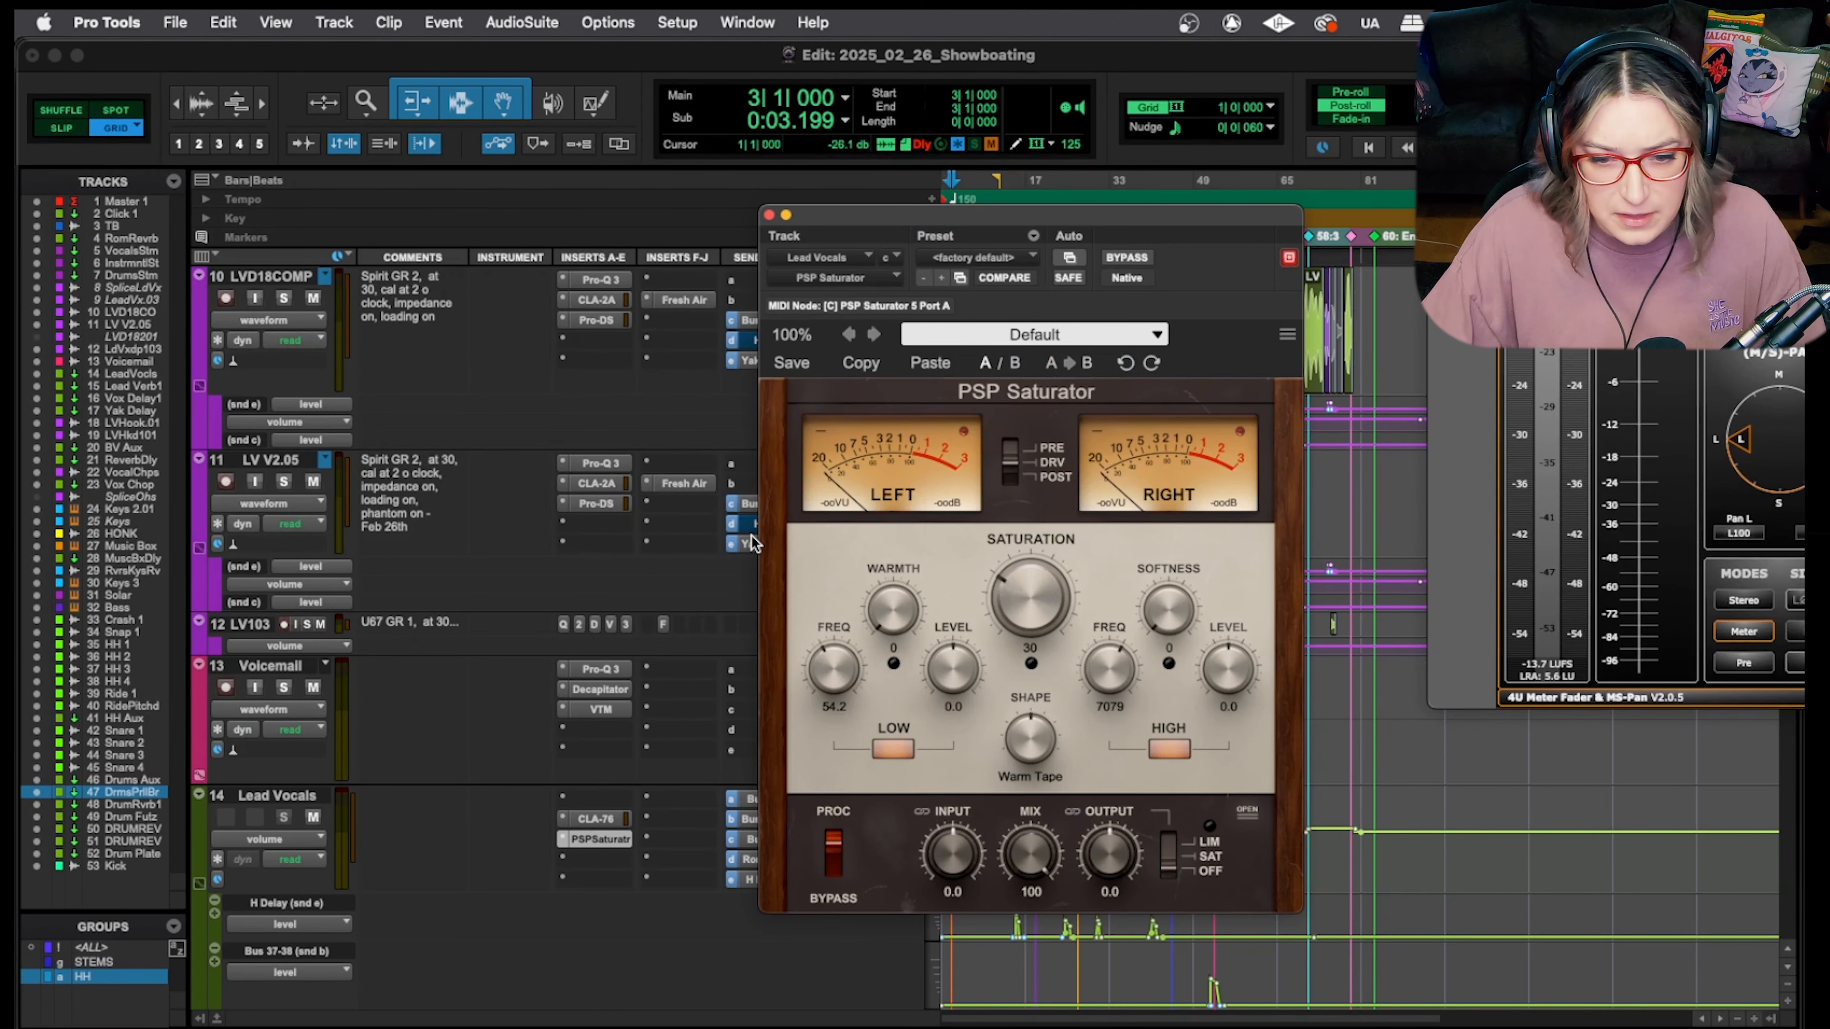
drag(825, 673, 823, 520)
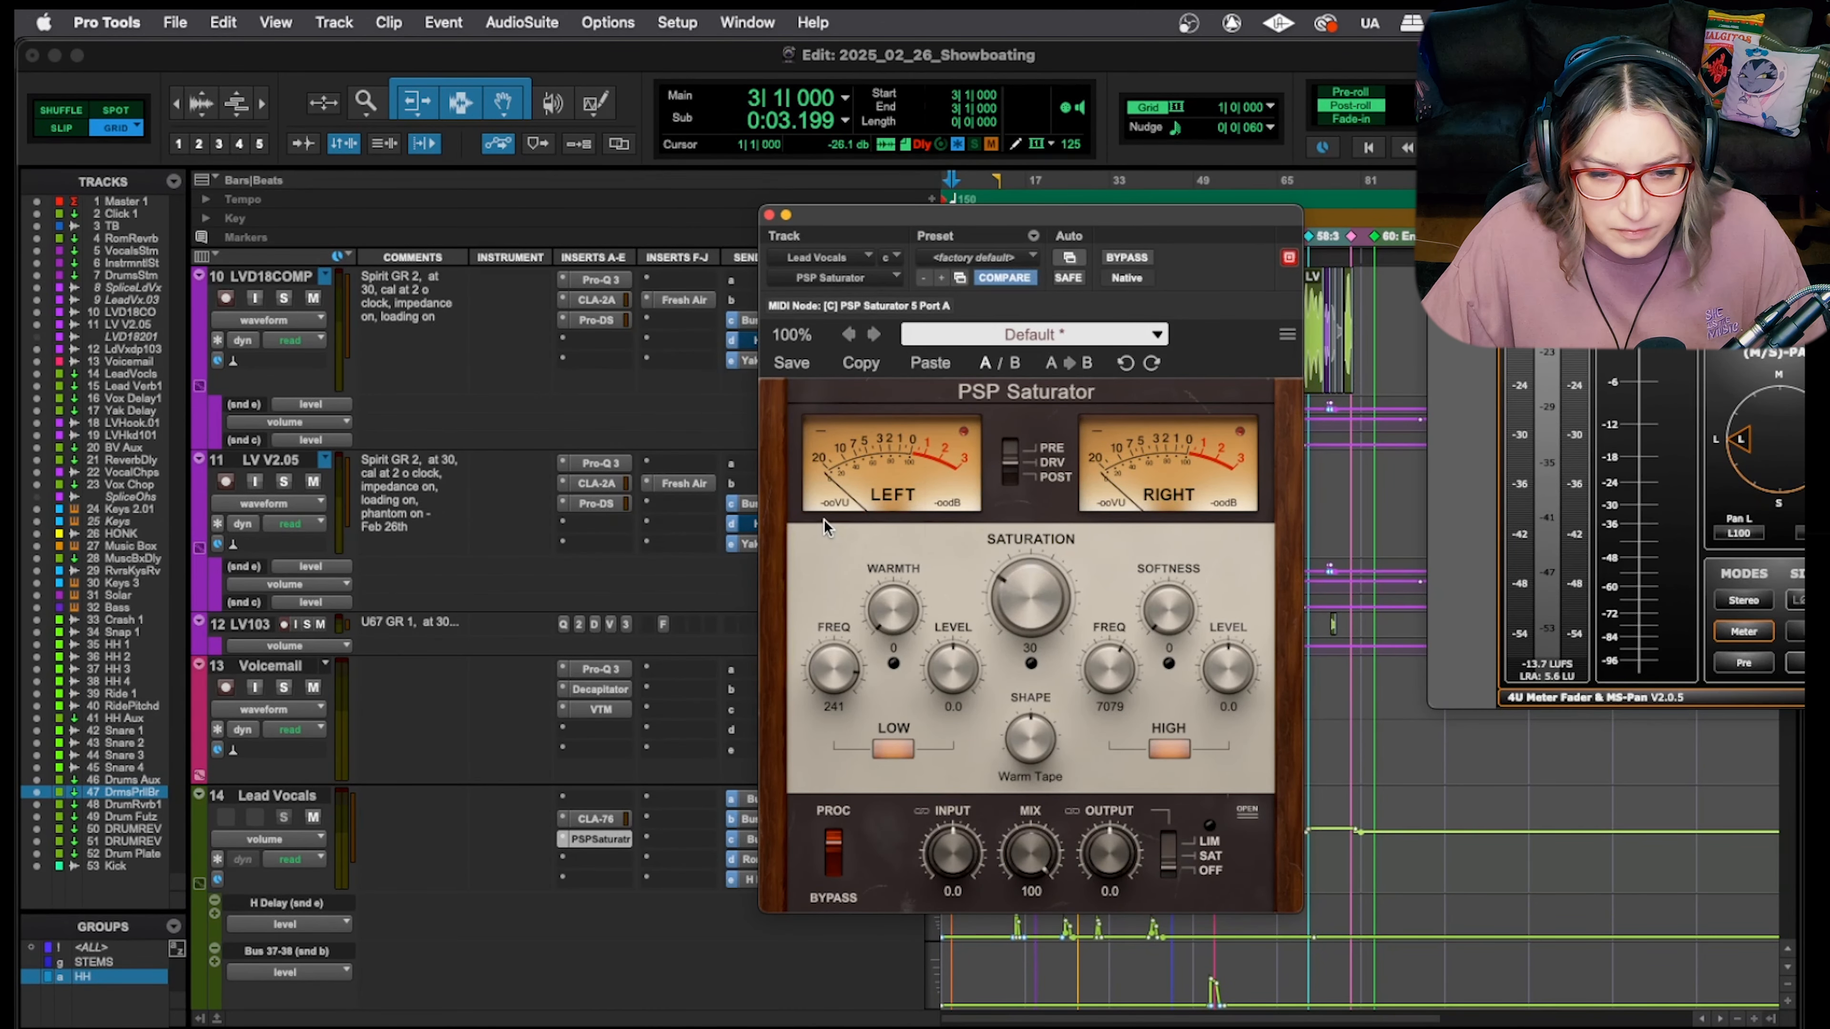
mouse_move(832, 665)
mouse_down()
mouse_move(829, 681)
mouse_move(828, 648)
mouse_up()
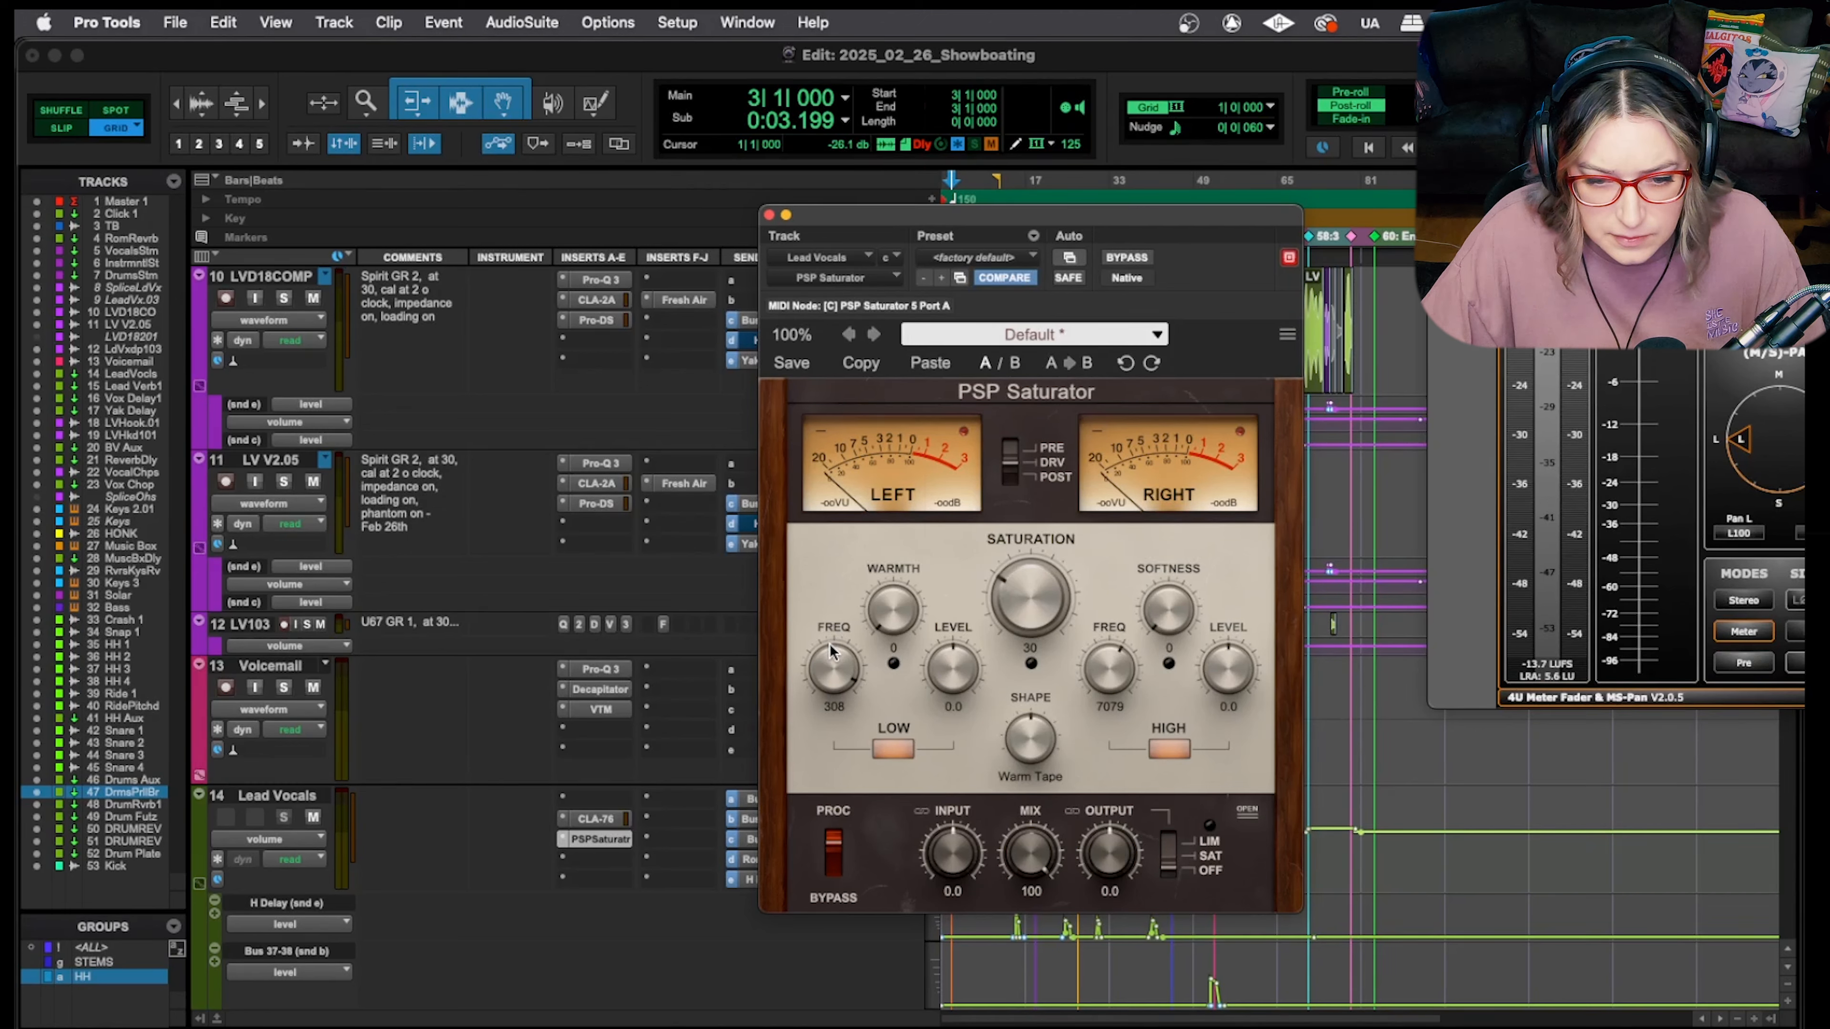
Set the PSP Saturator's high frequency to 3025, then raise Warmth to 22 and Softness to 18 with the song playing
mouse_move(1097, 690)
mouse_down()
mouse_move(1114, 702)
mouse_move(1101, 677)
mouse_up()
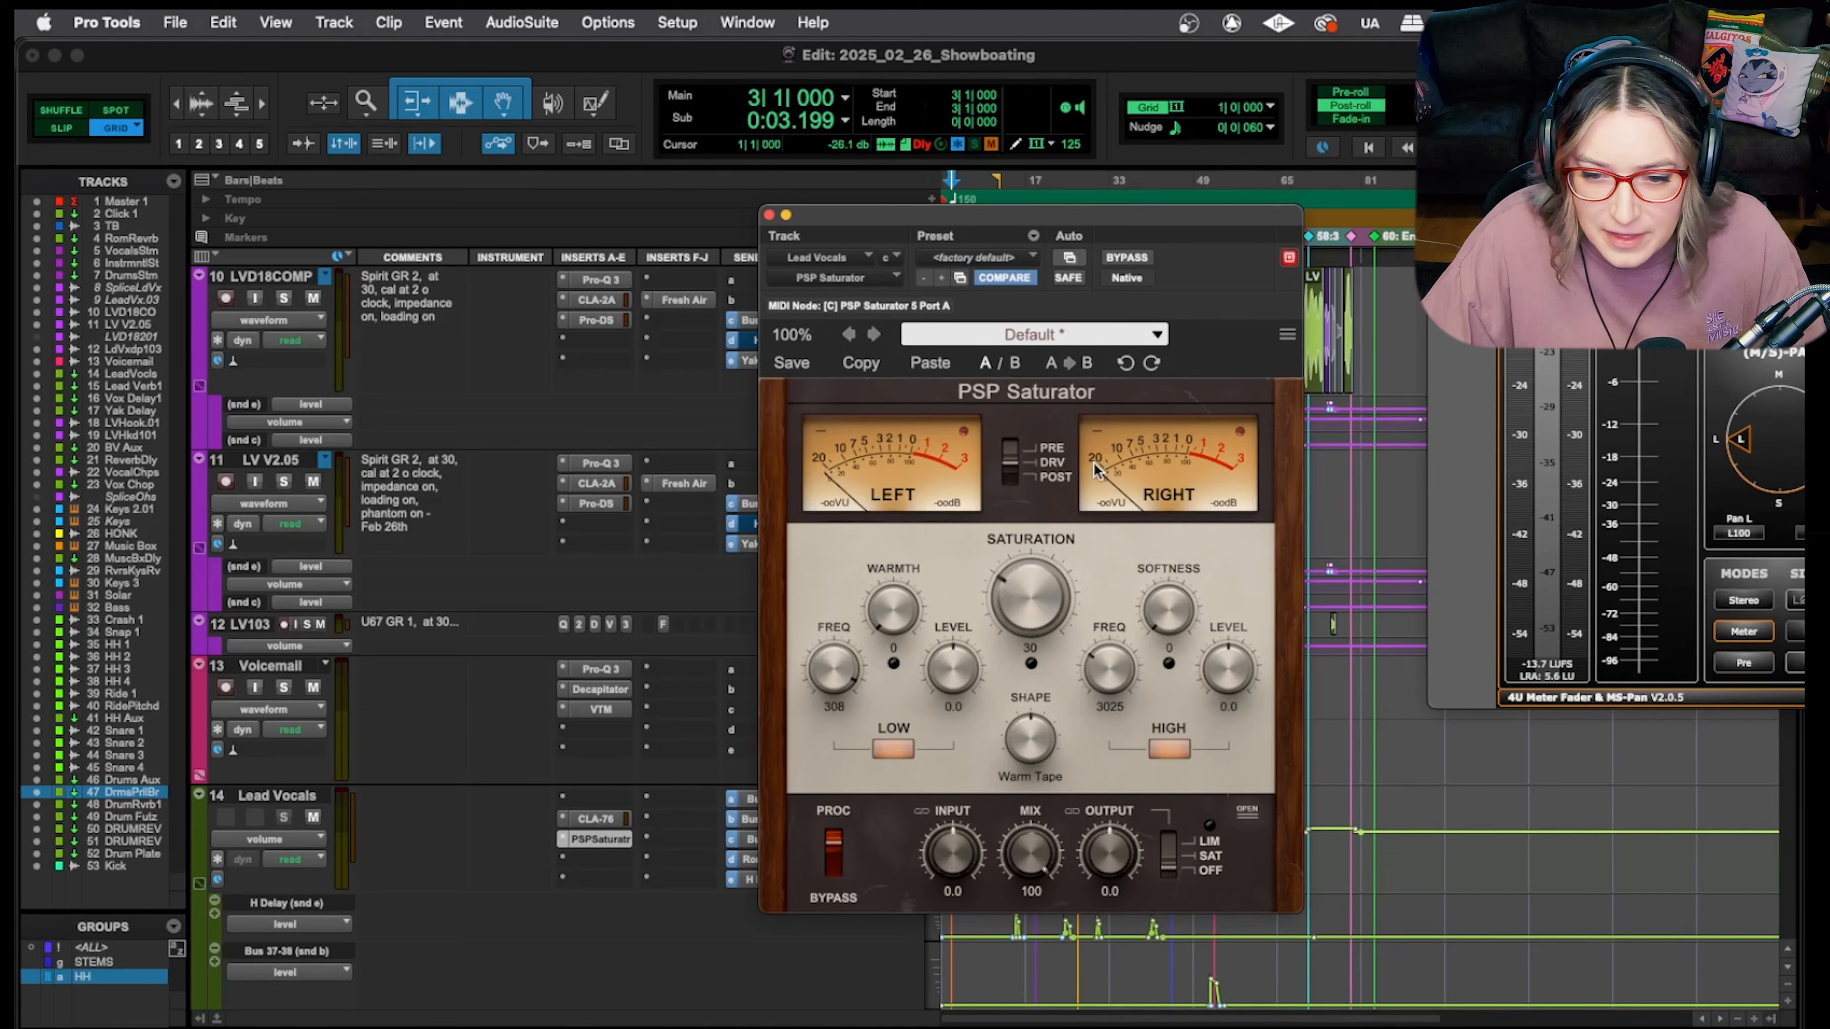
drag(894, 613, 892, 590)
drag(1185, 627, 1185, 560)
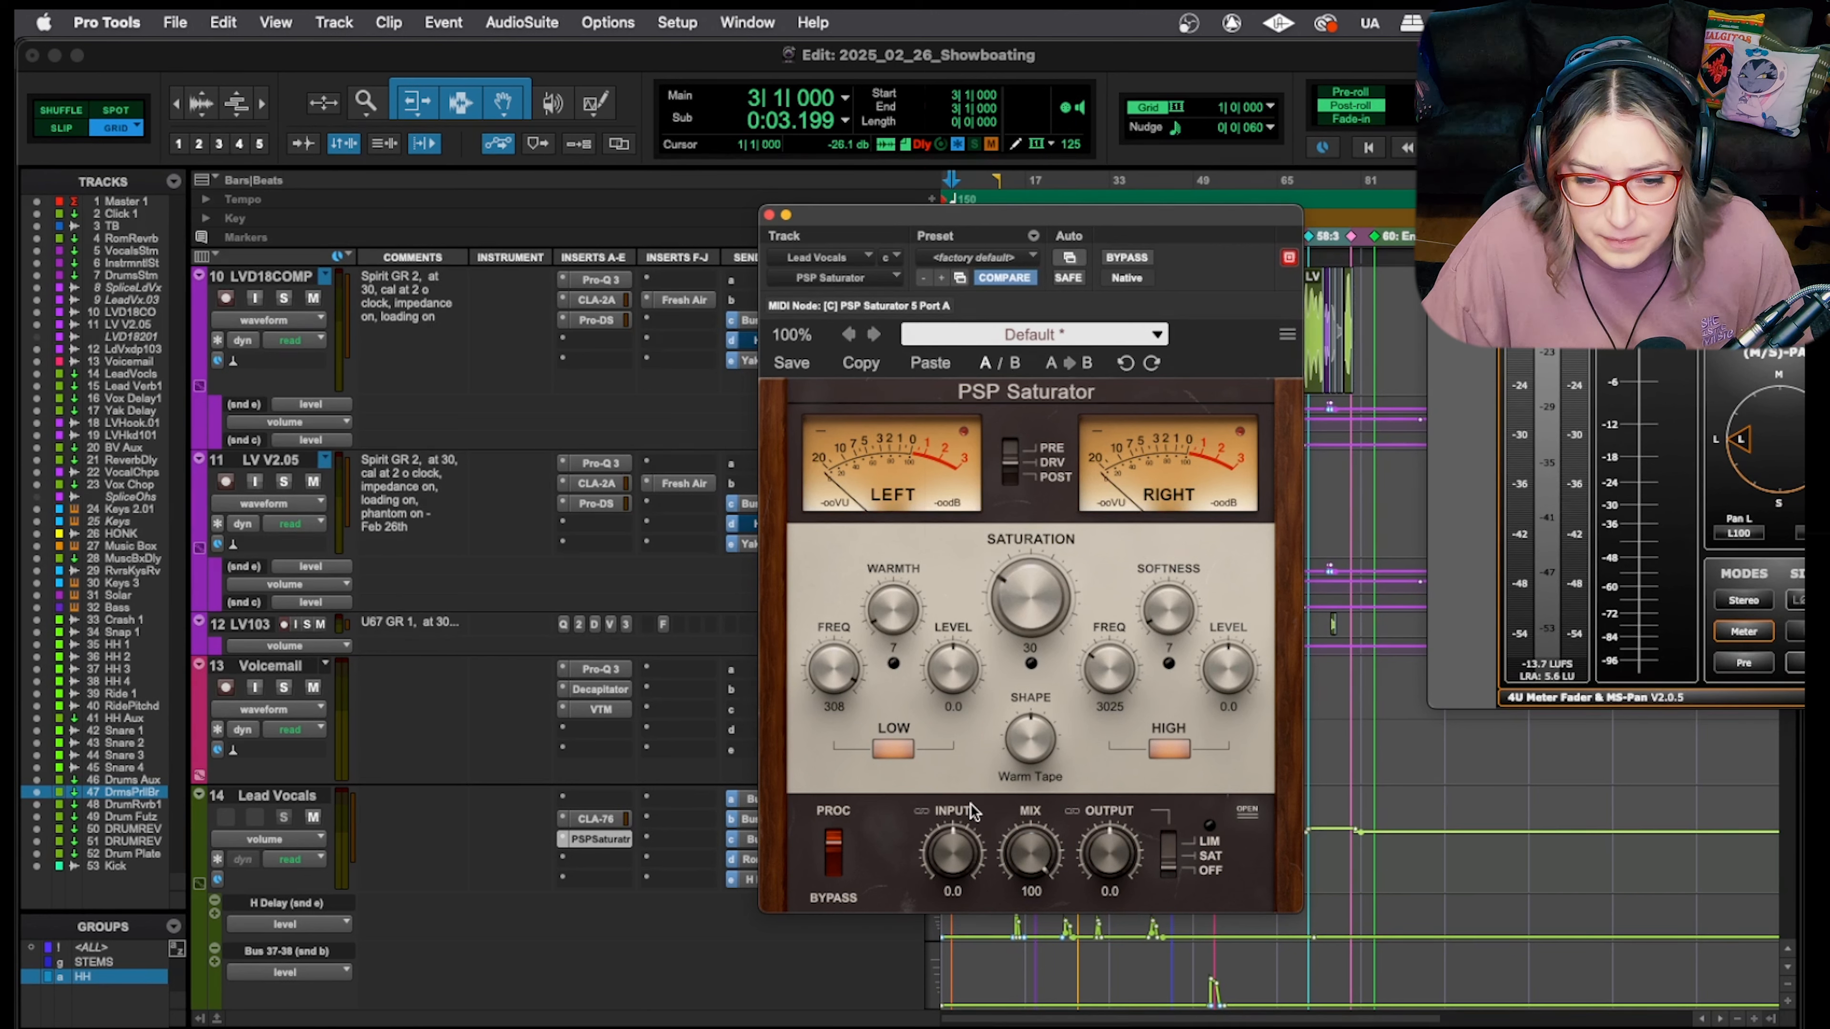
key(space)
mouse_move(897, 568)
mouse_down()
mouse_move(884, 584)
mouse_move(885, 546)
mouse_up()
drag(1167, 610, 1167, 576)
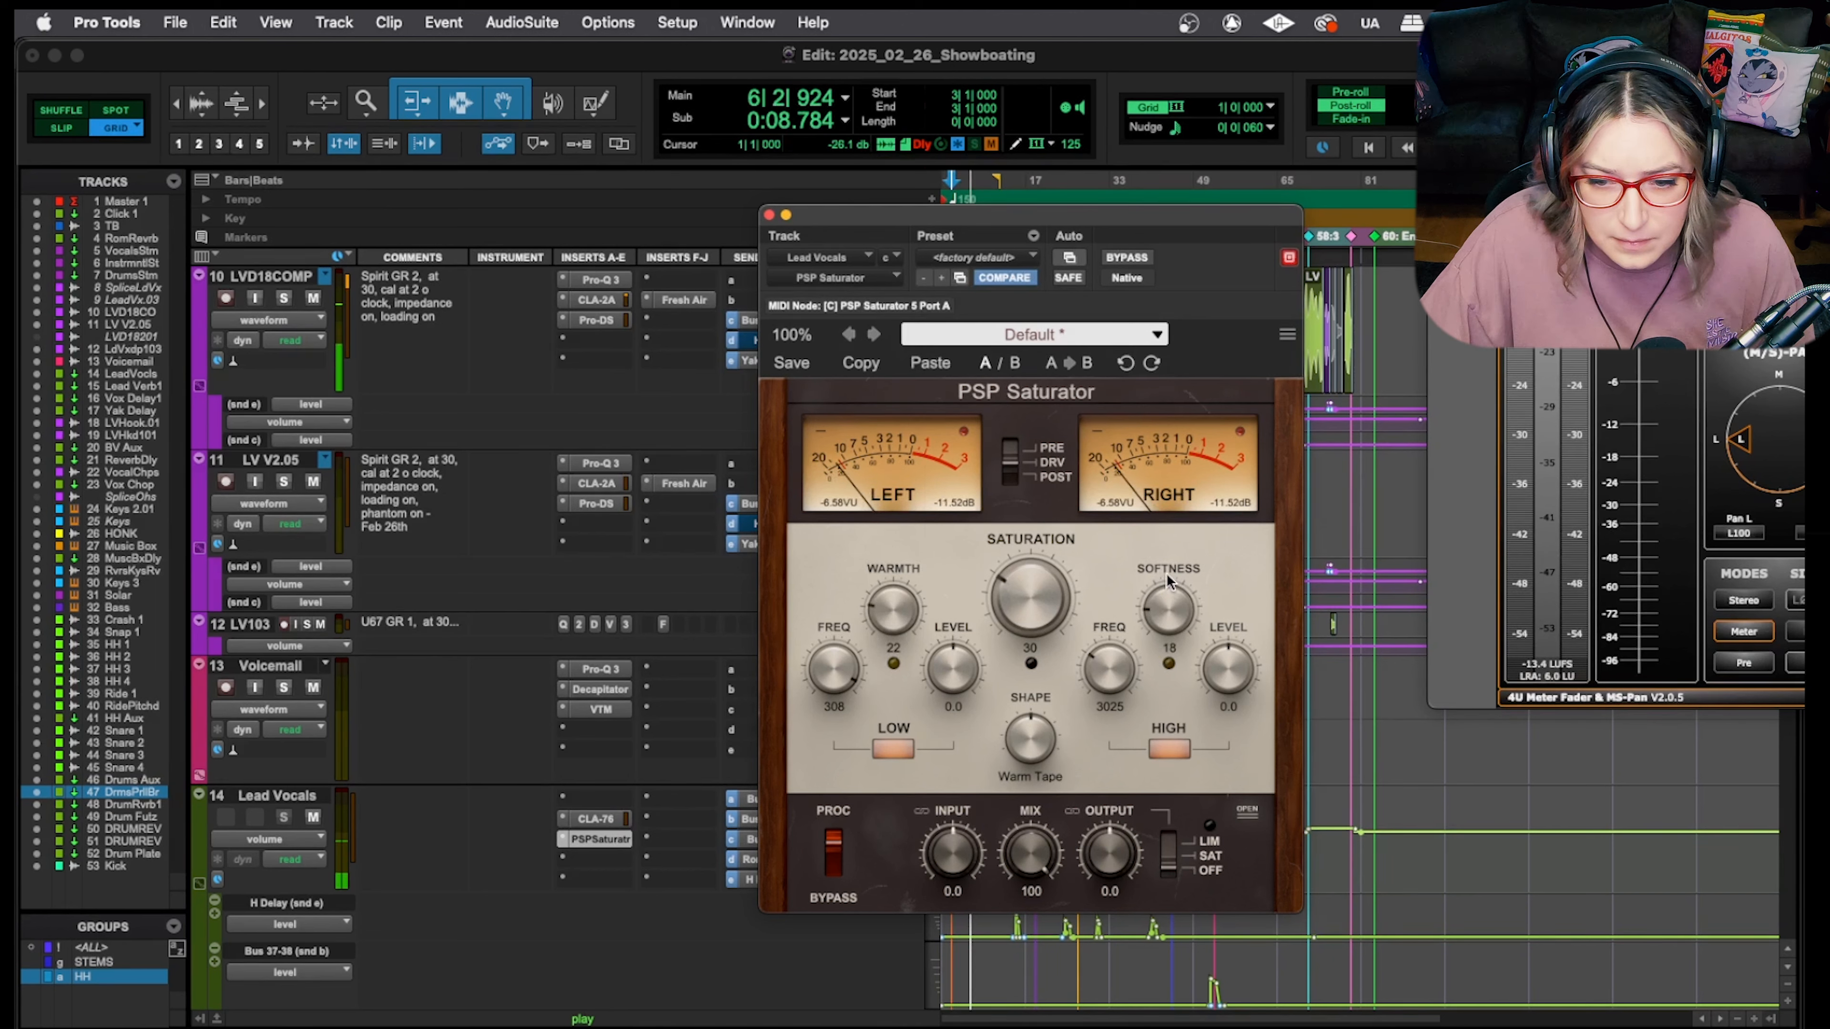
Set the saturator's input to 1.8 and its output to -1.7 during playback, then stop the song
drag(1168, 863, 1165, 848)
drag(951, 853, 954, 840)
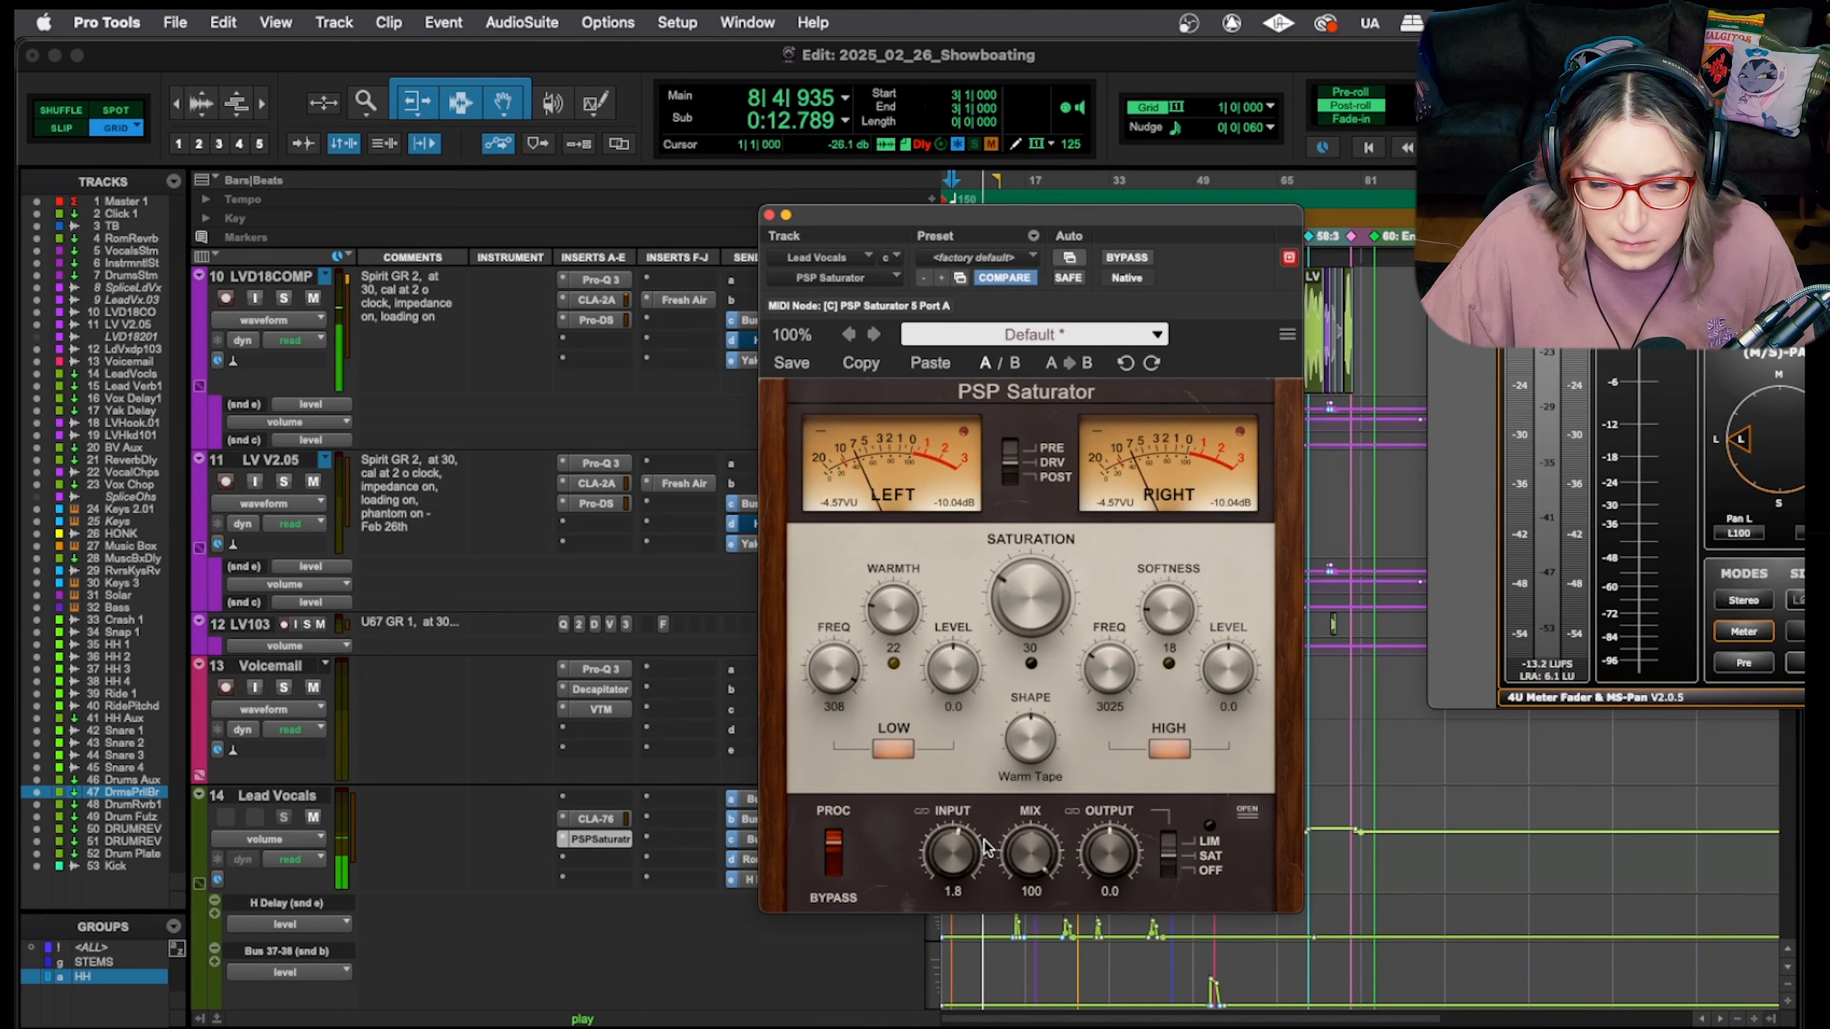
drag(1093, 855, 1089, 863)
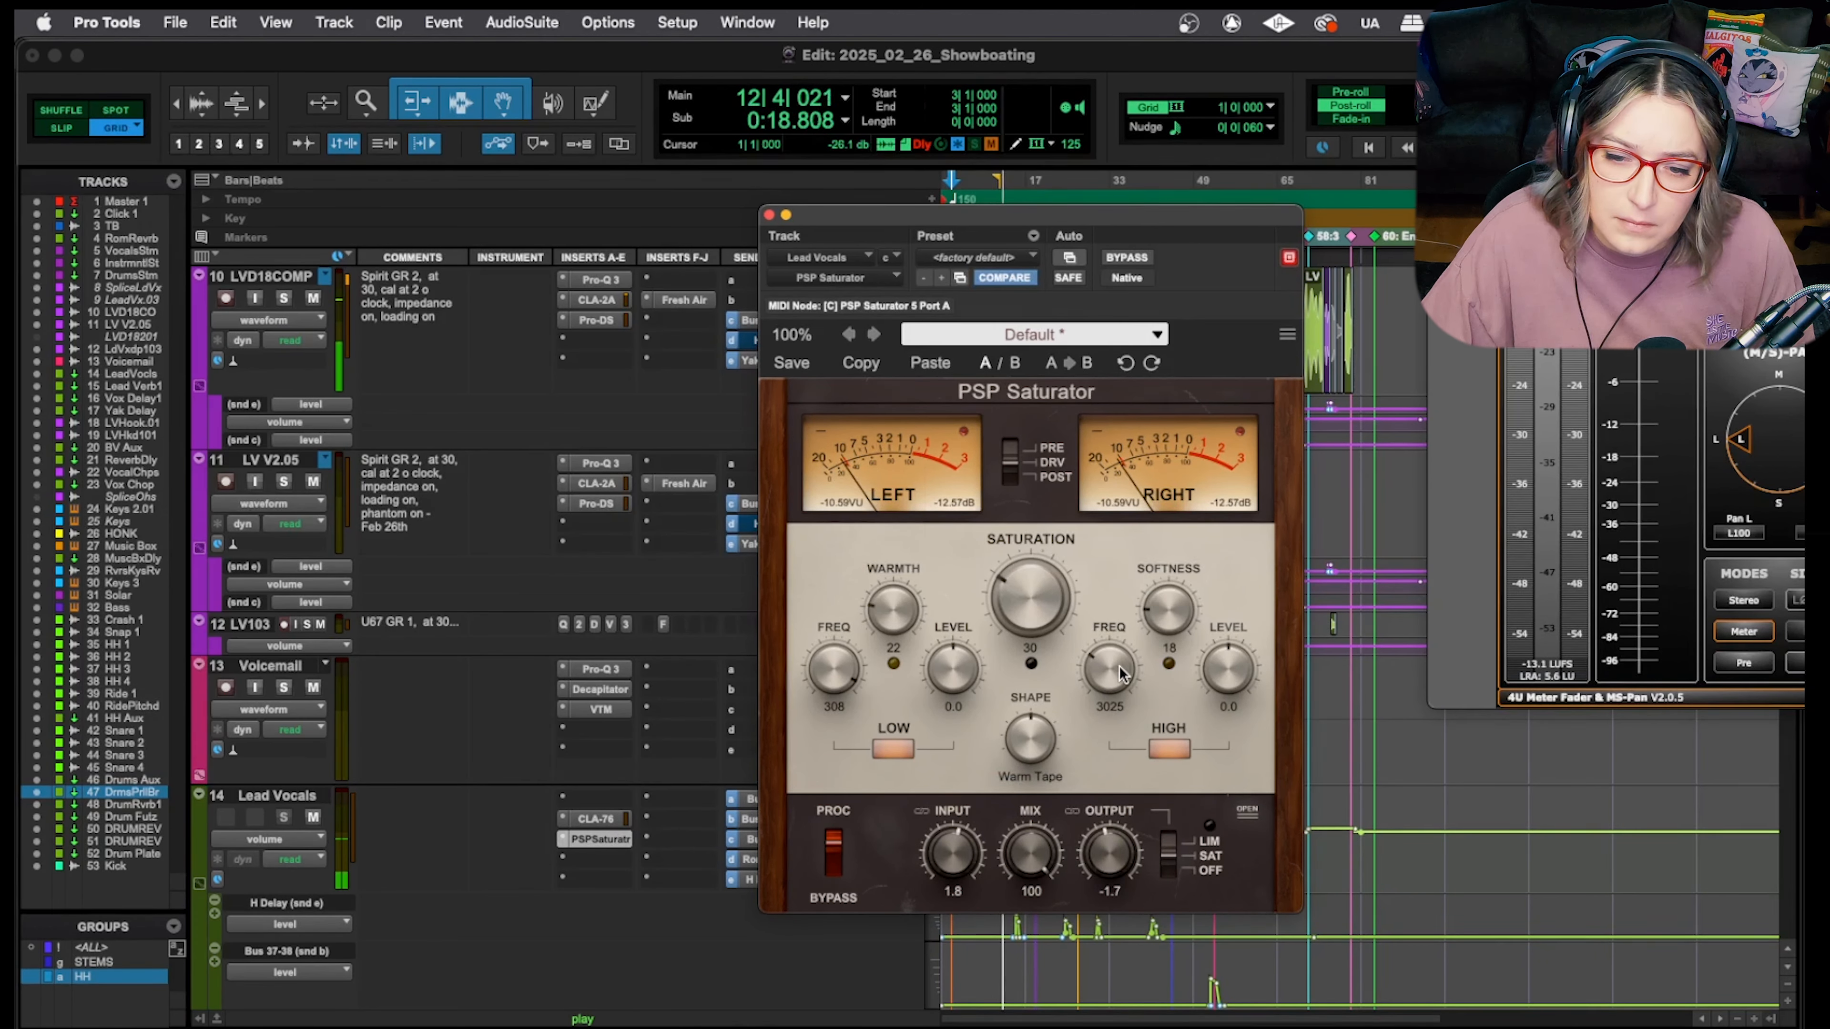
key(space)
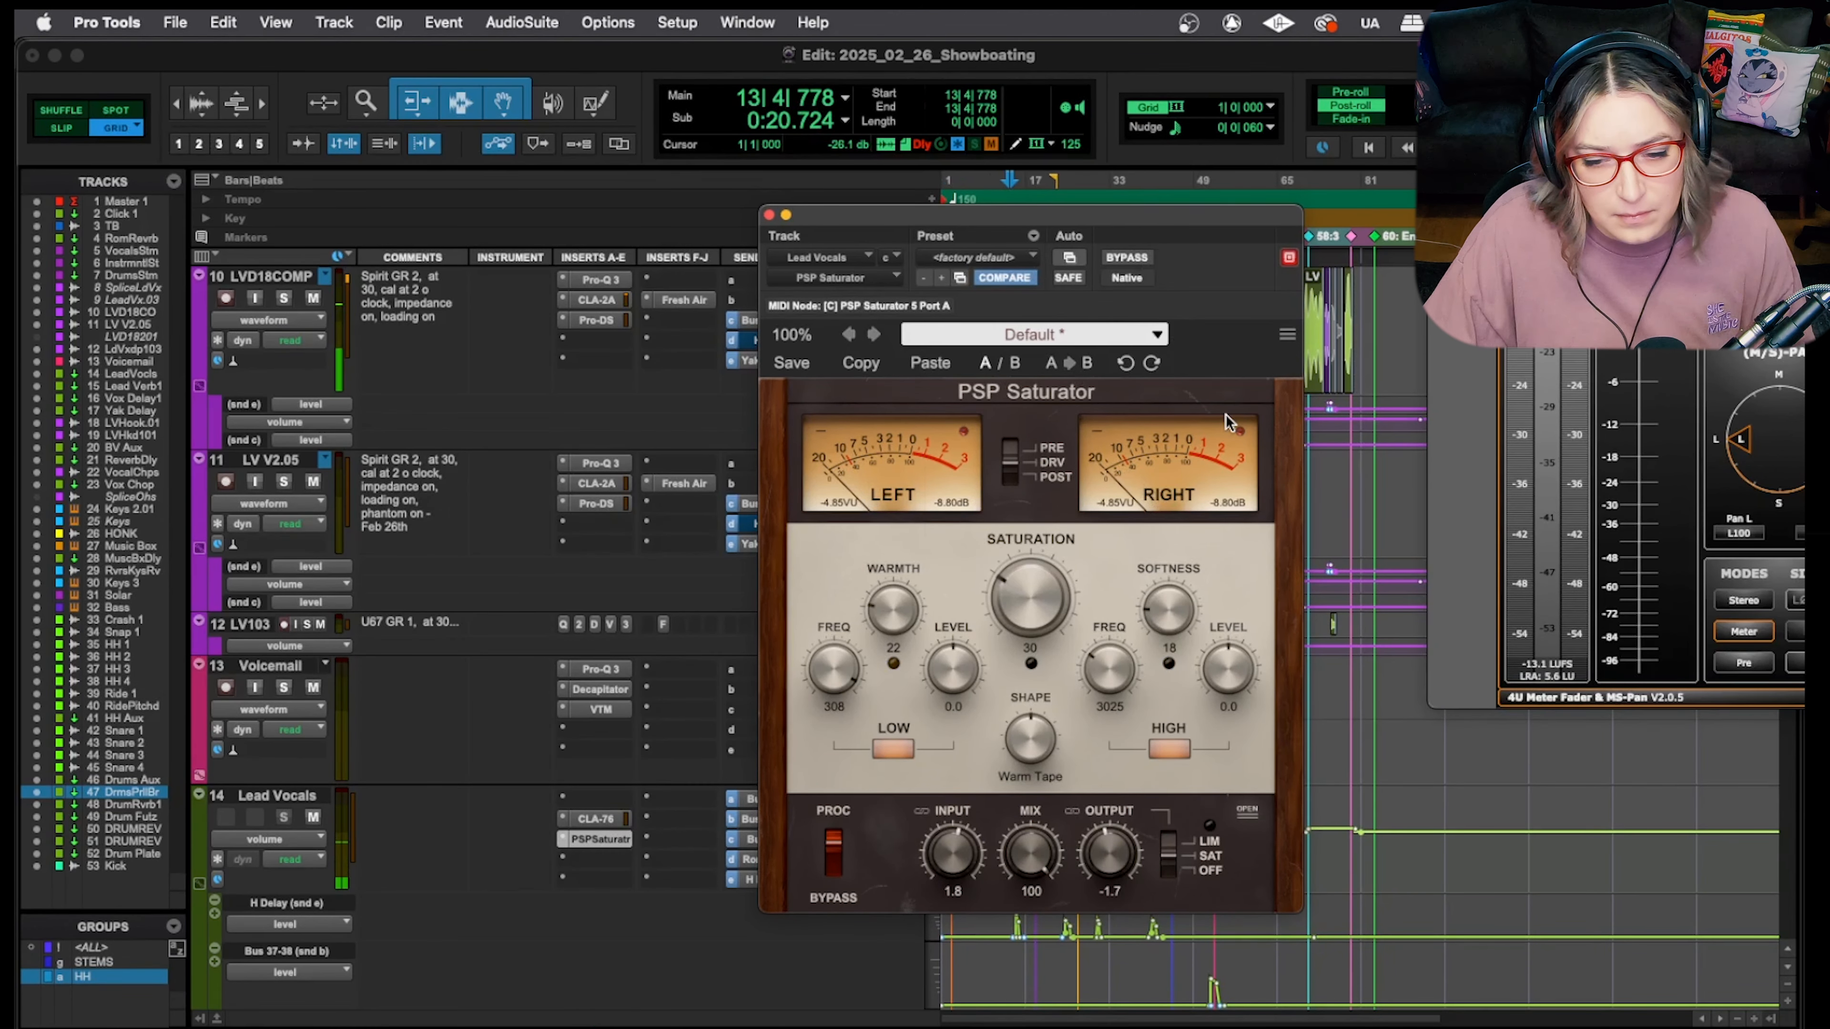
Play the song from bar 3, compare the vocals with PSP Saturator bypassed and active, and stop playback with it active
key(Return)
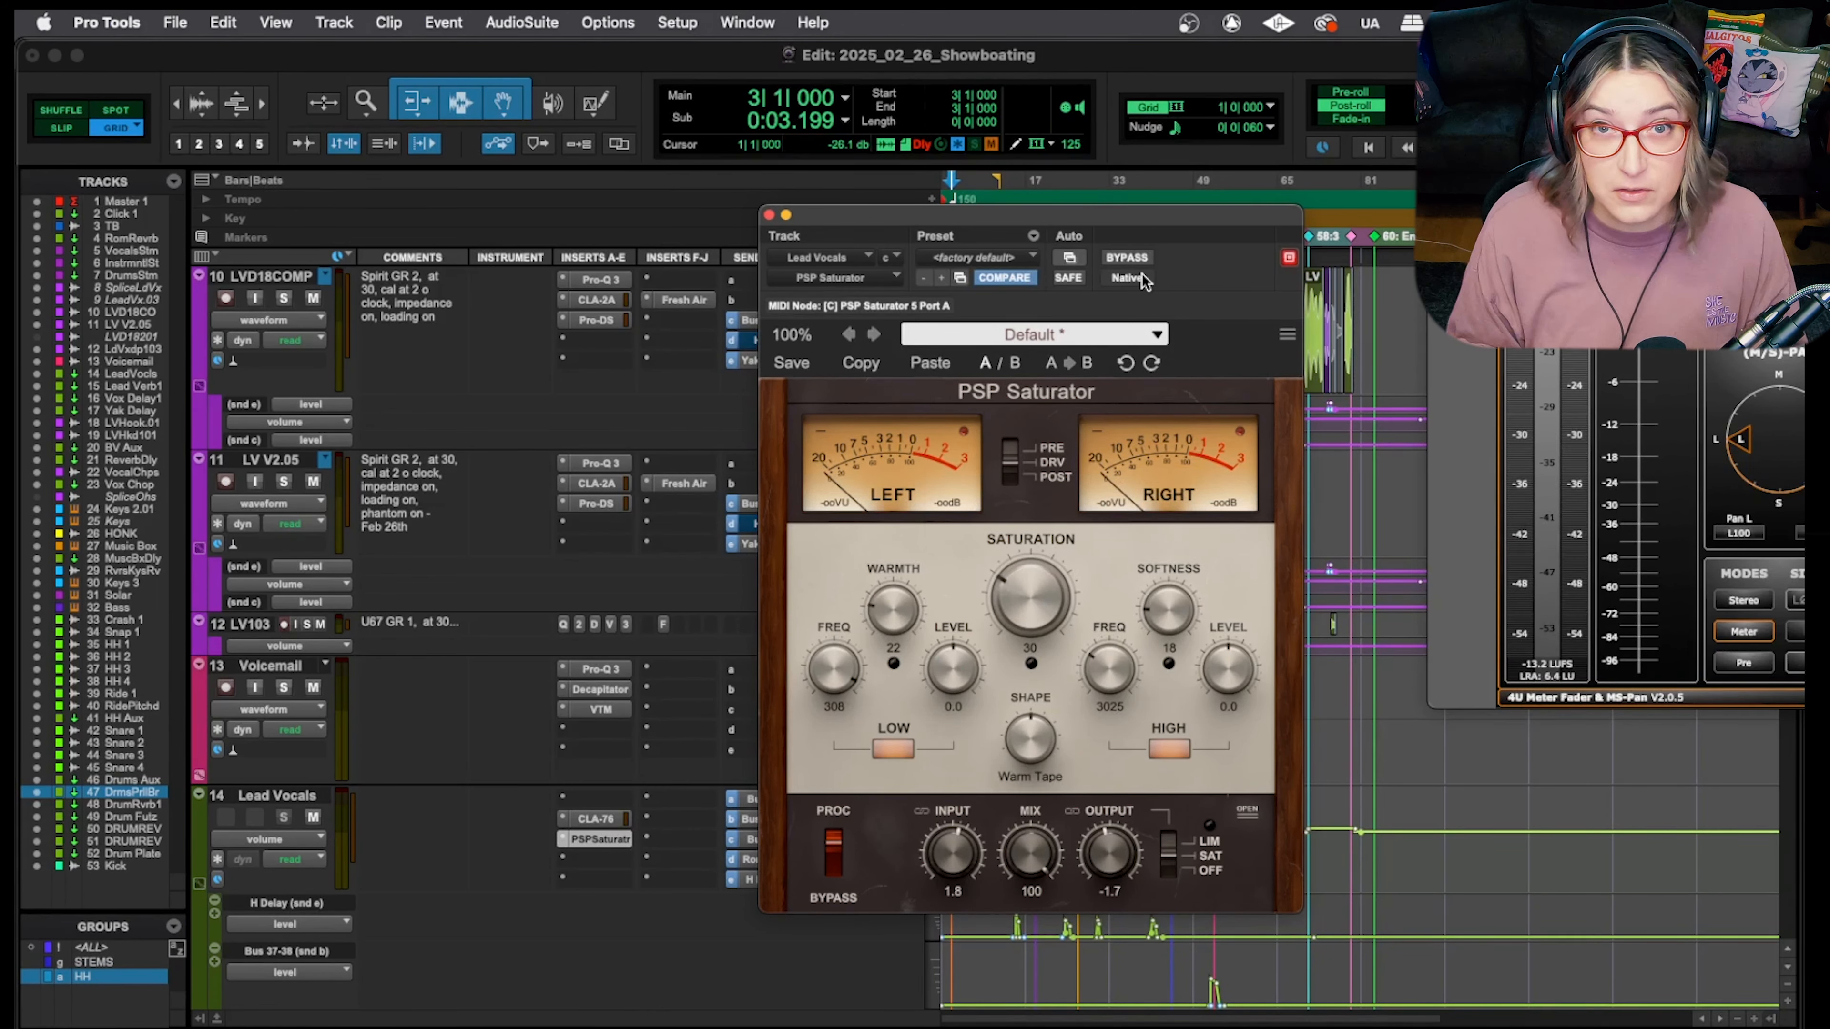
key(space)
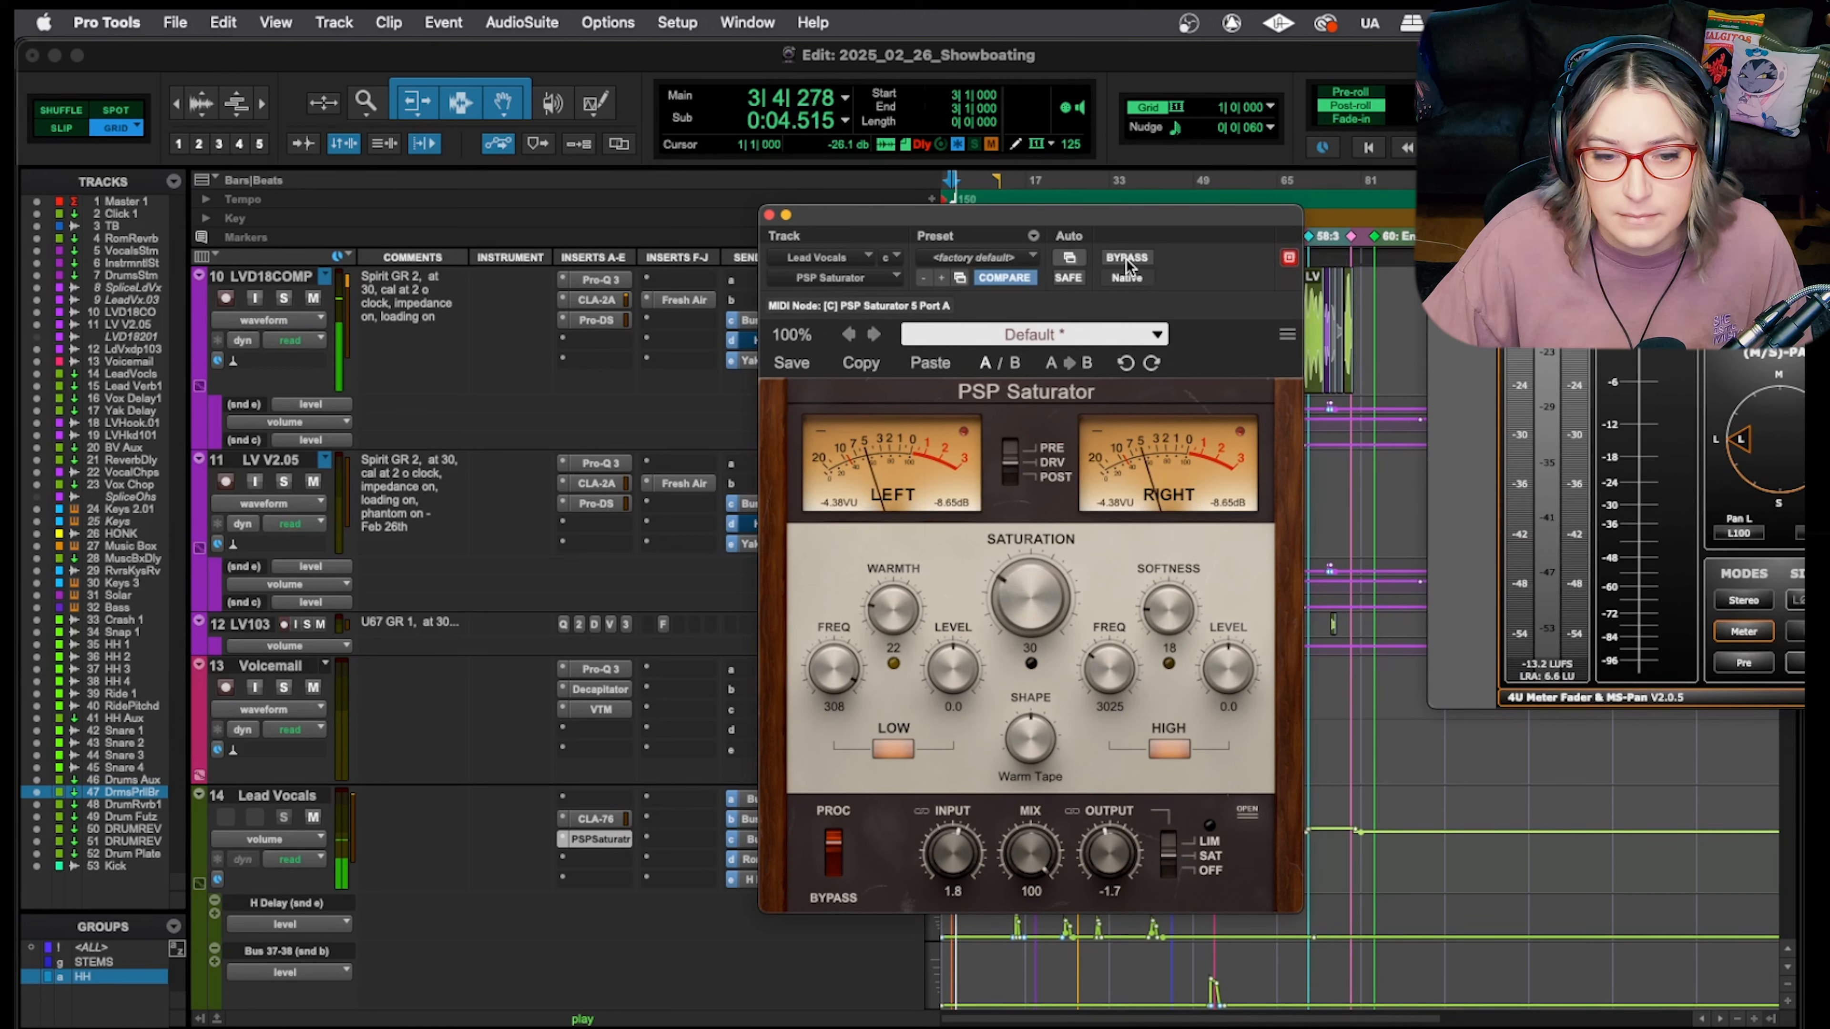
click(1126, 257)
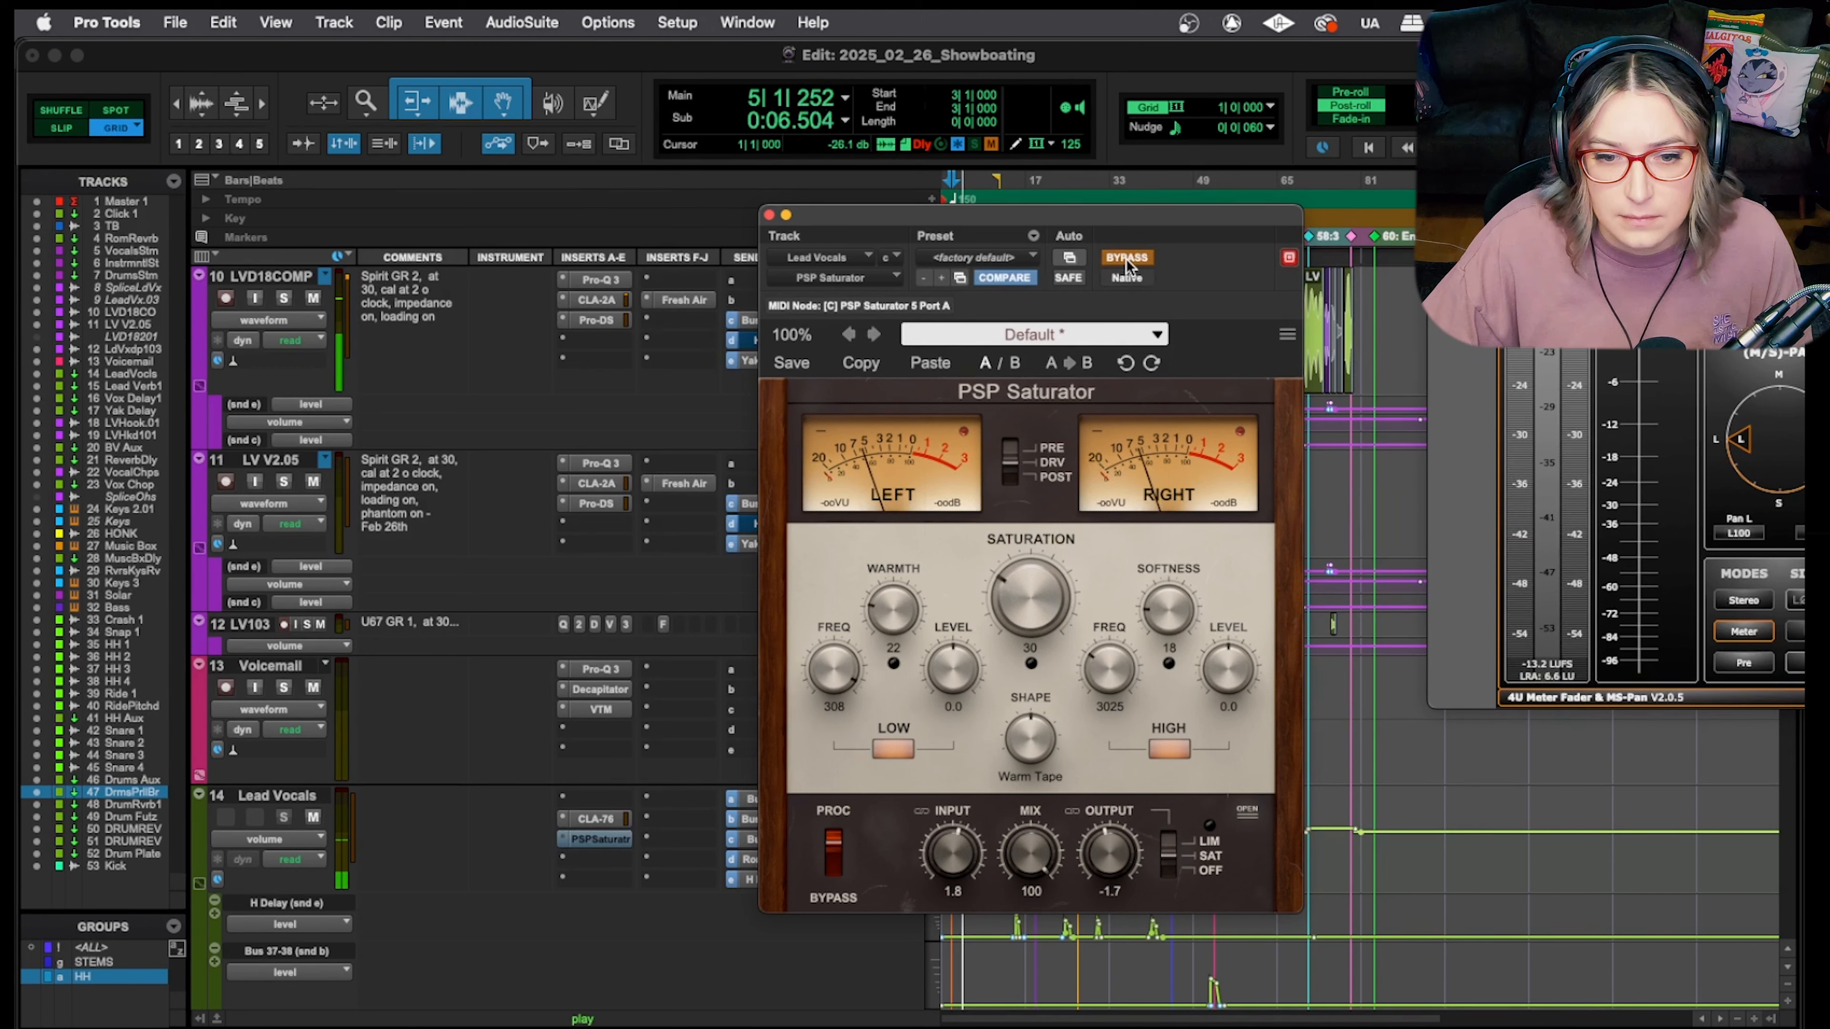
click(1127, 258)
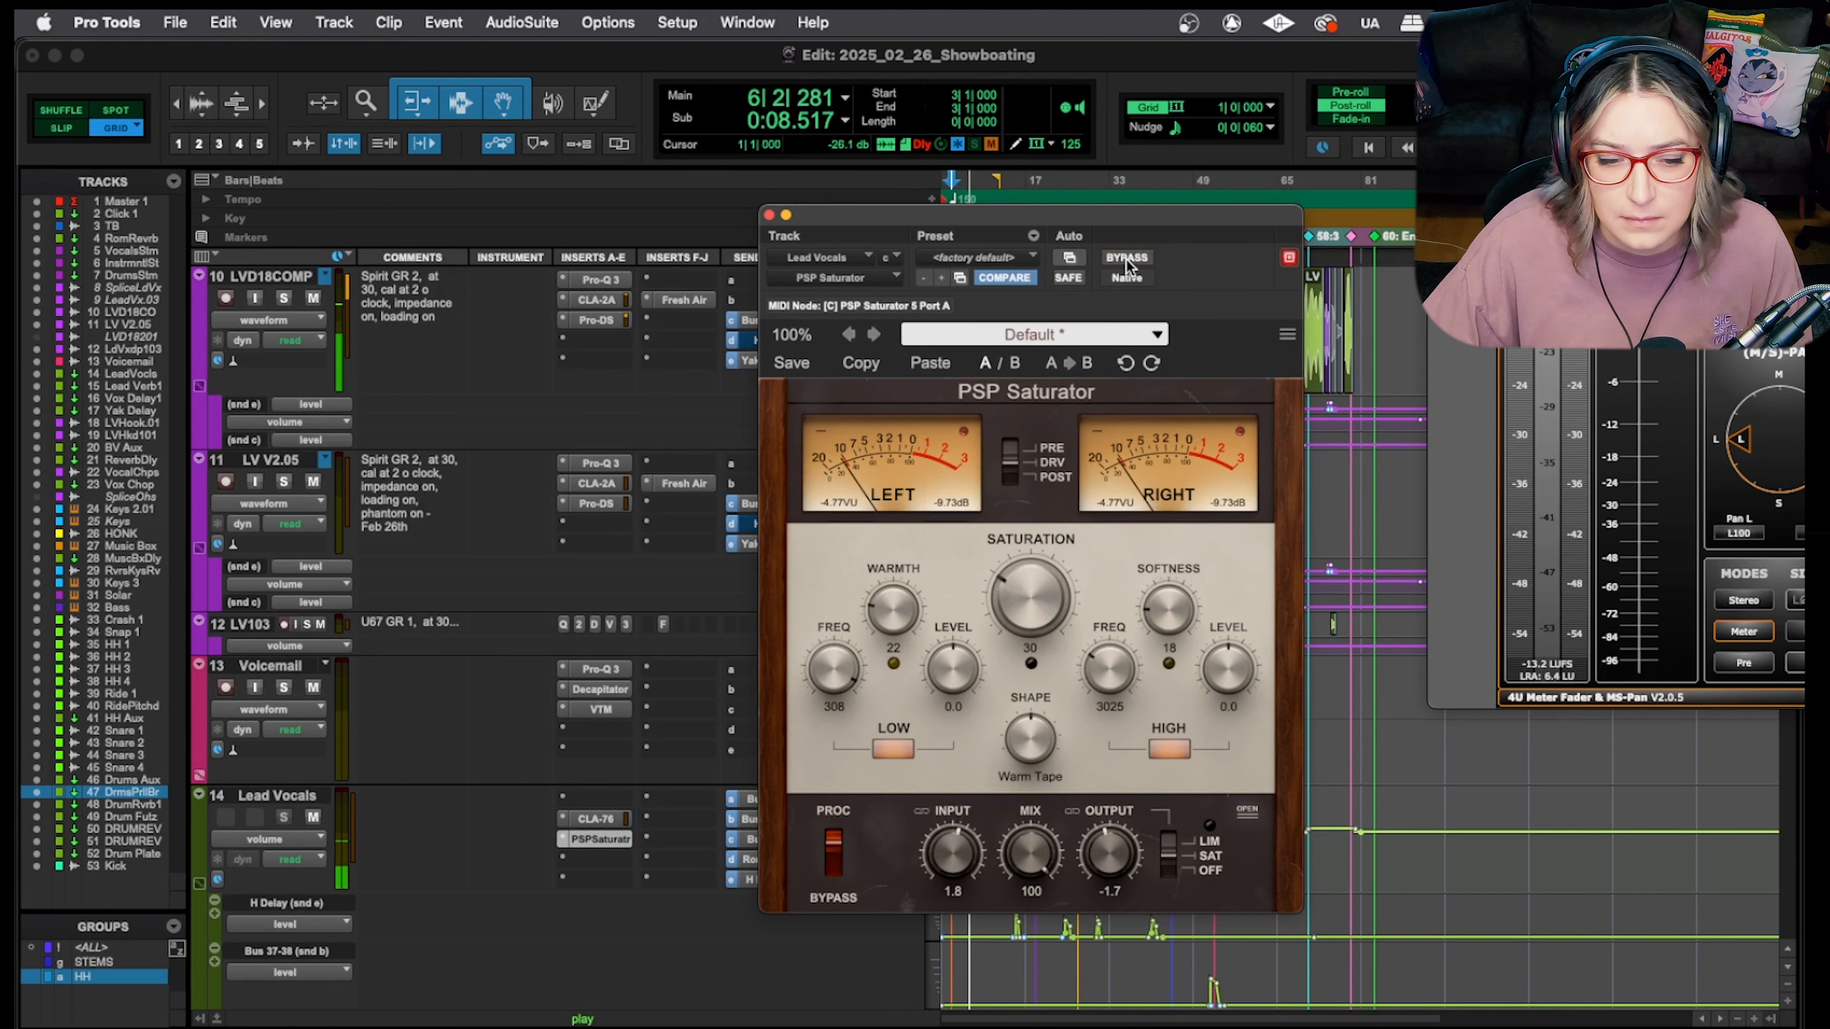
key(space)
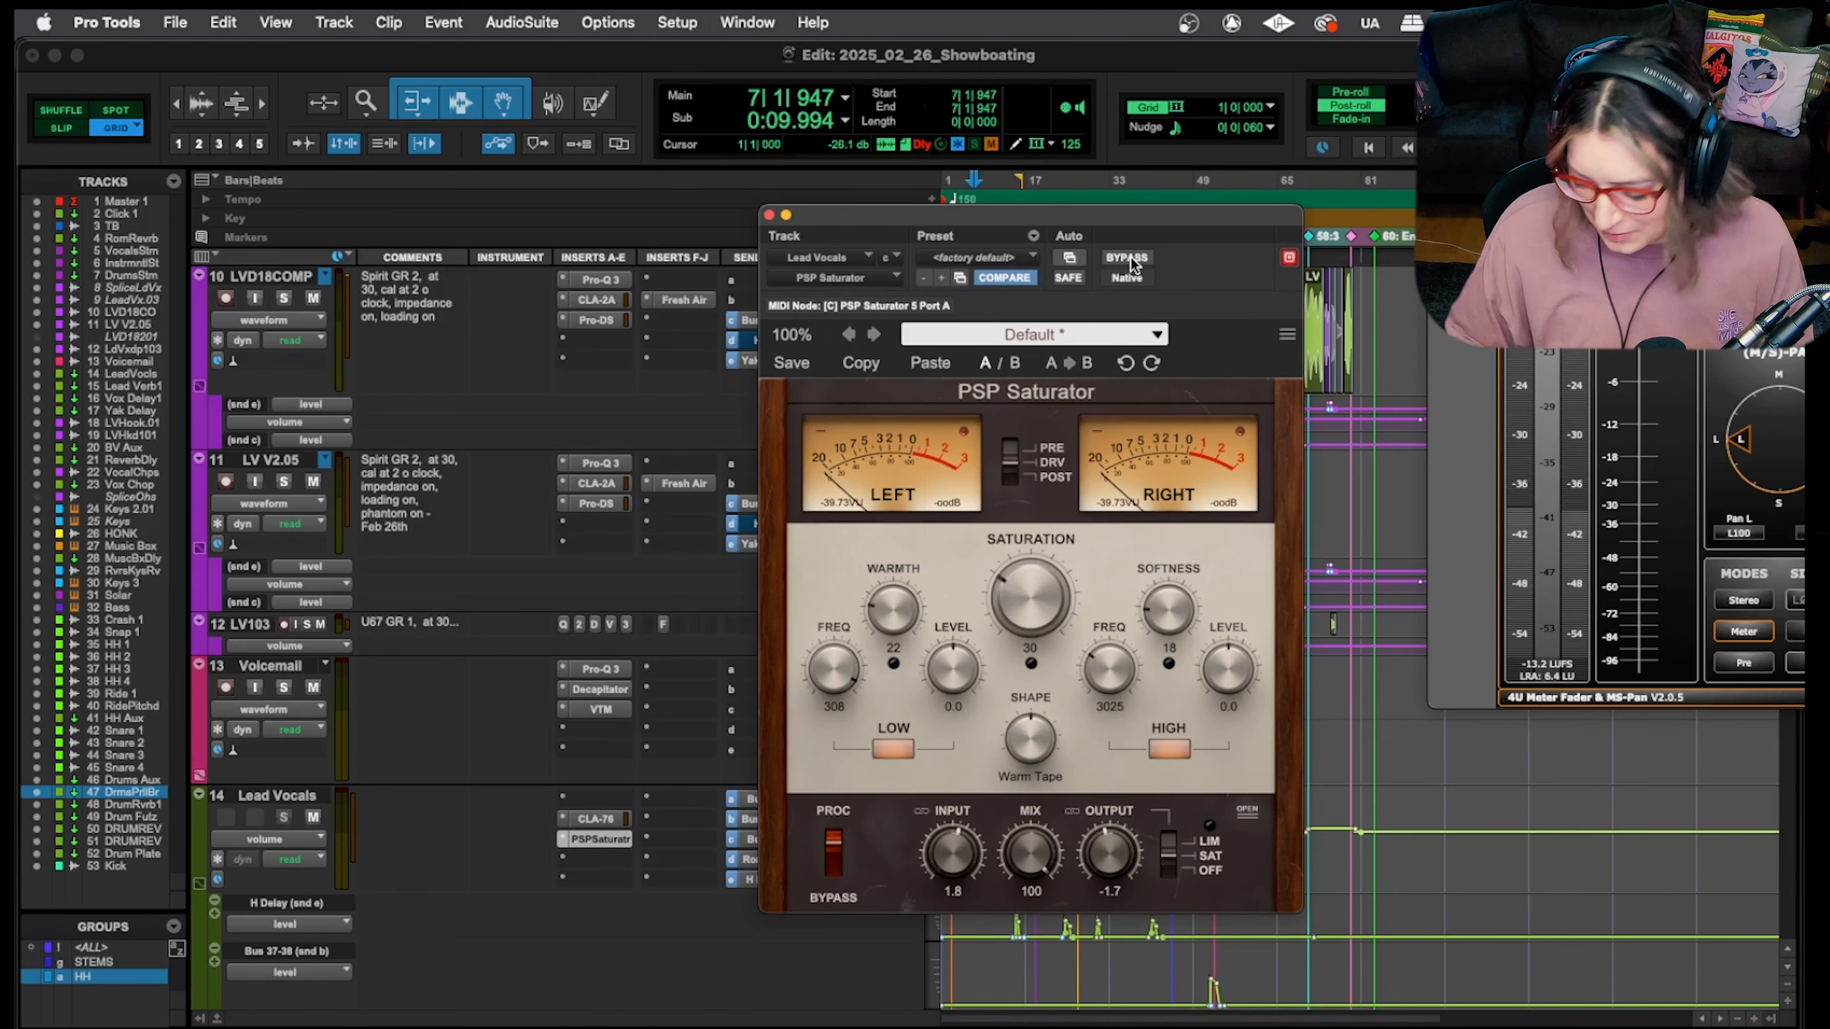
Return to the V1 marker at bar 3 and close the PSP Saturator window
key(period)
key(1)
key(period)
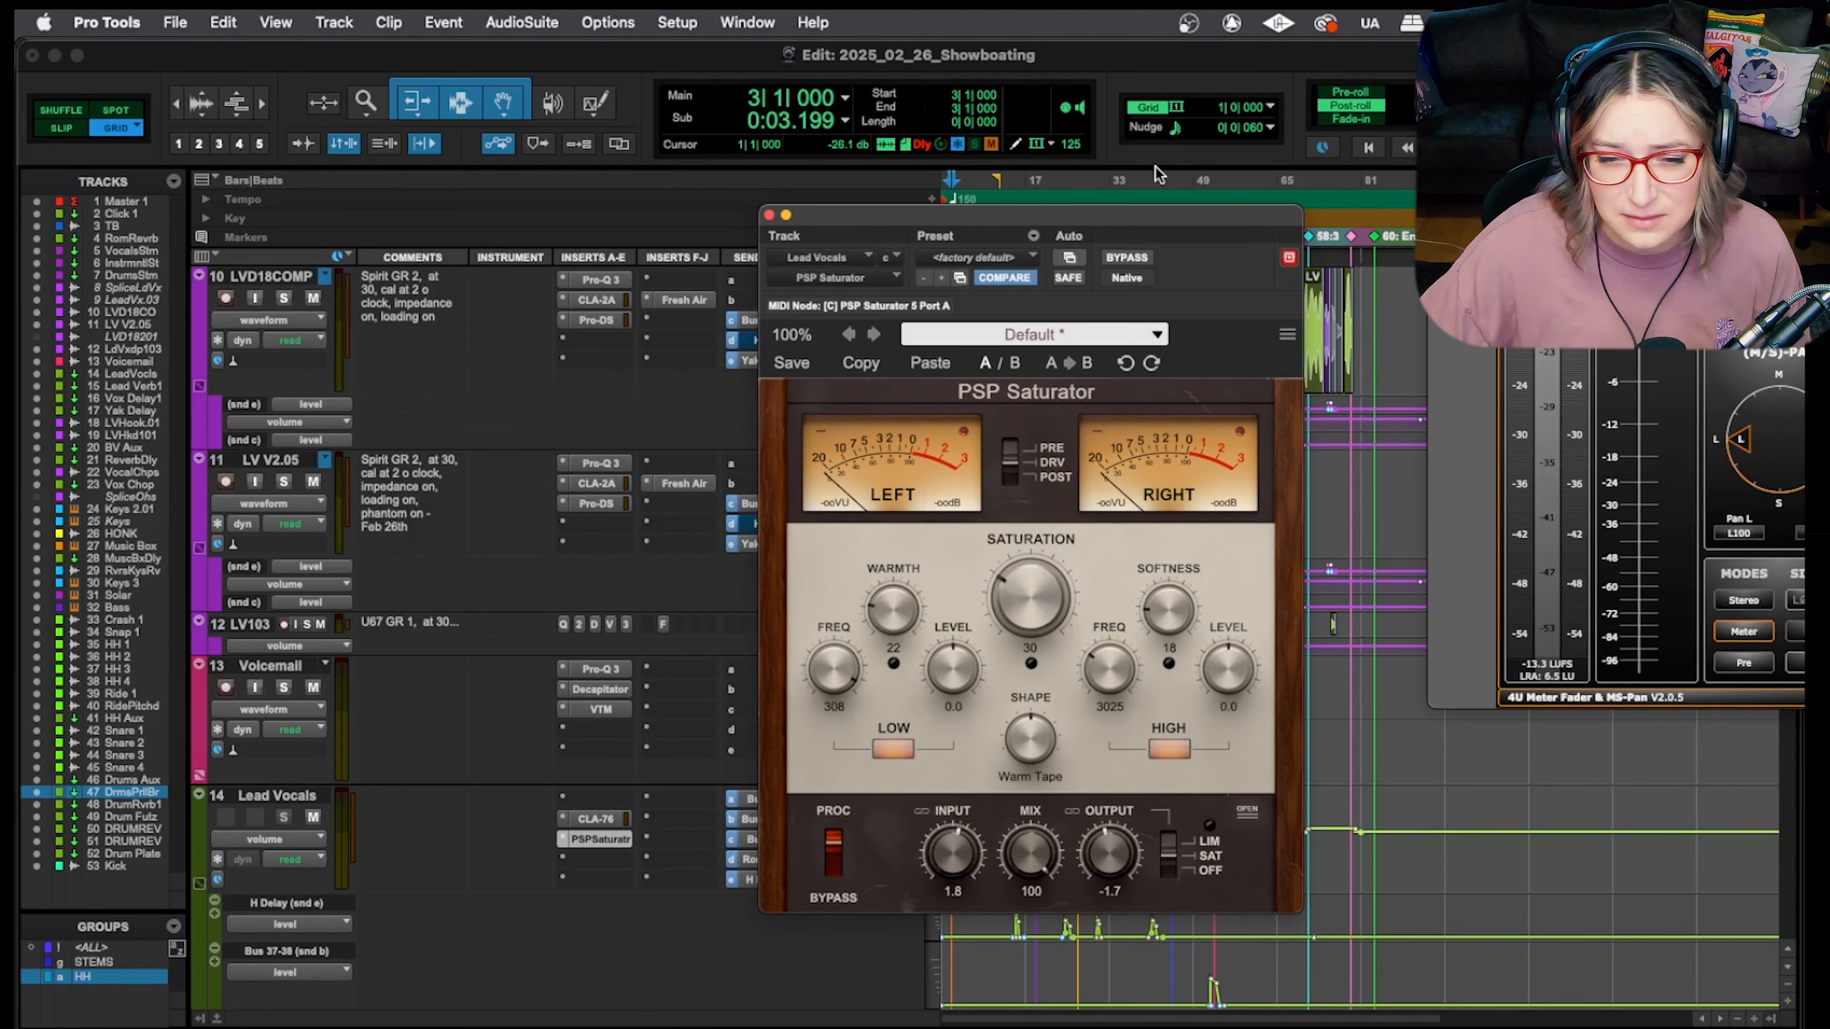
drag(1258, 215, 834, 168)
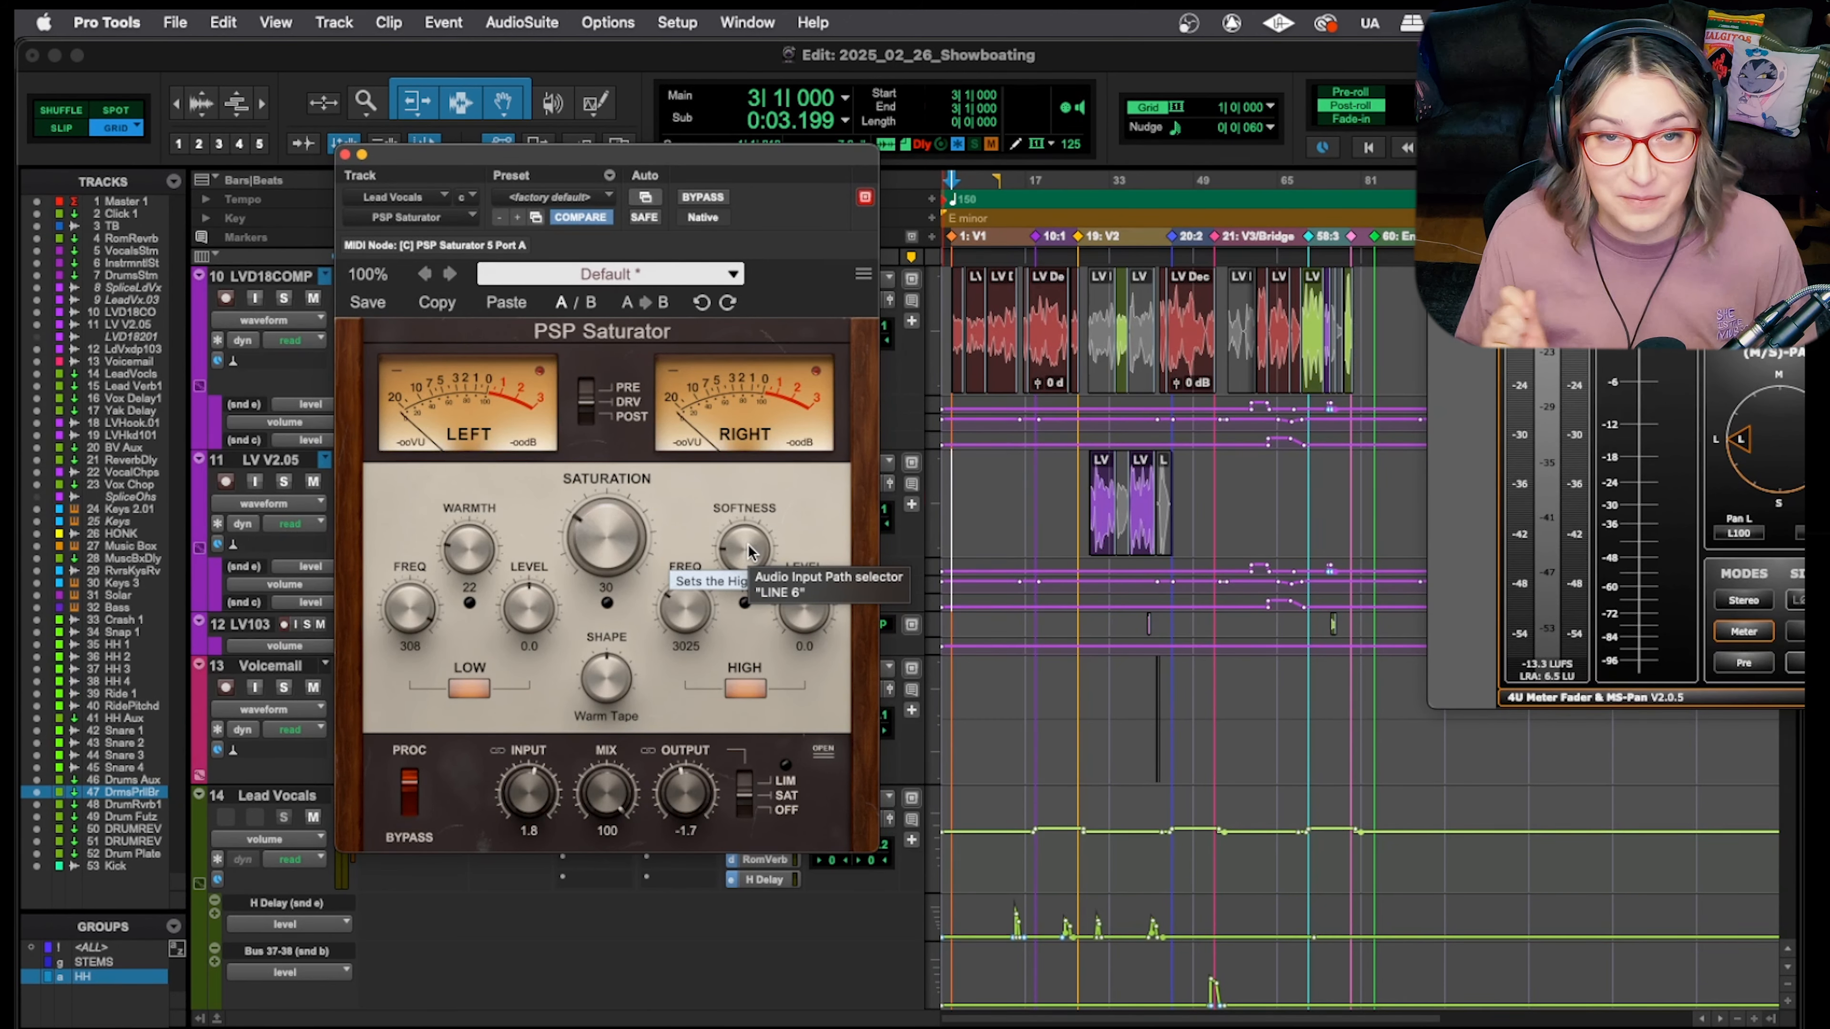
click(345, 154)
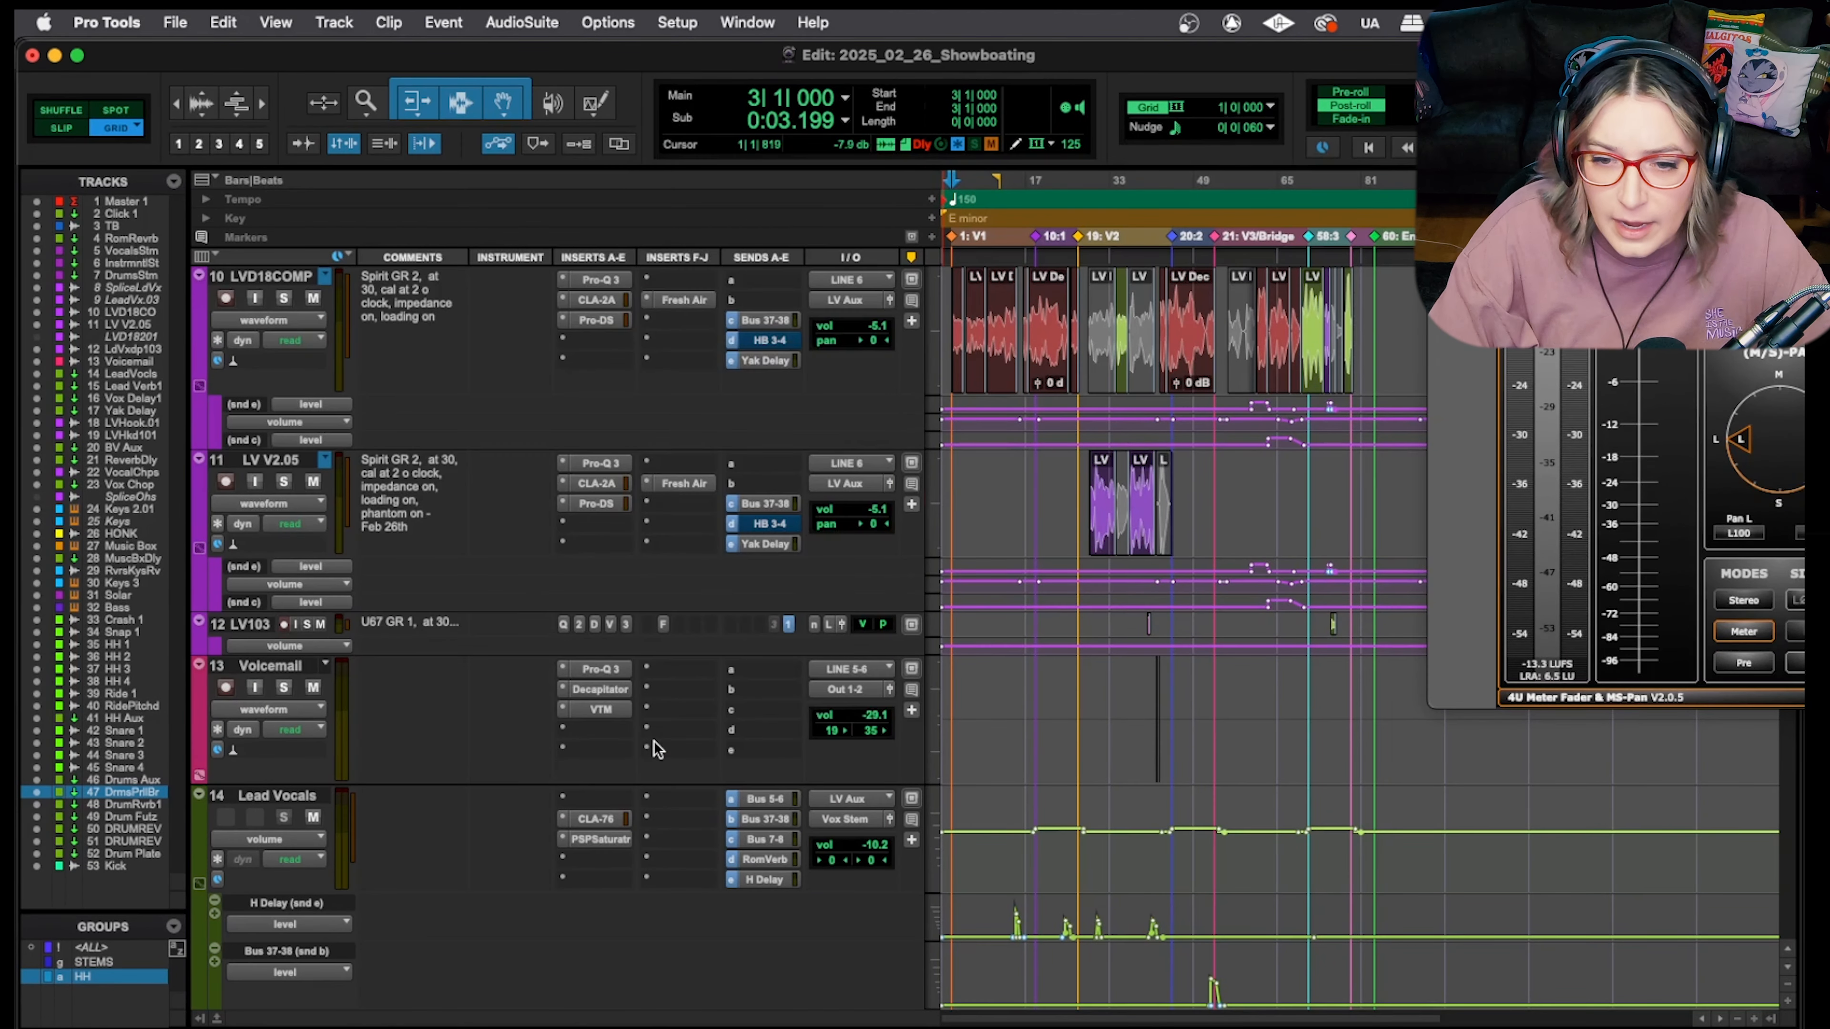
click(593, 858)
mouse_move(599, 861)
mouse_move(784, 858)
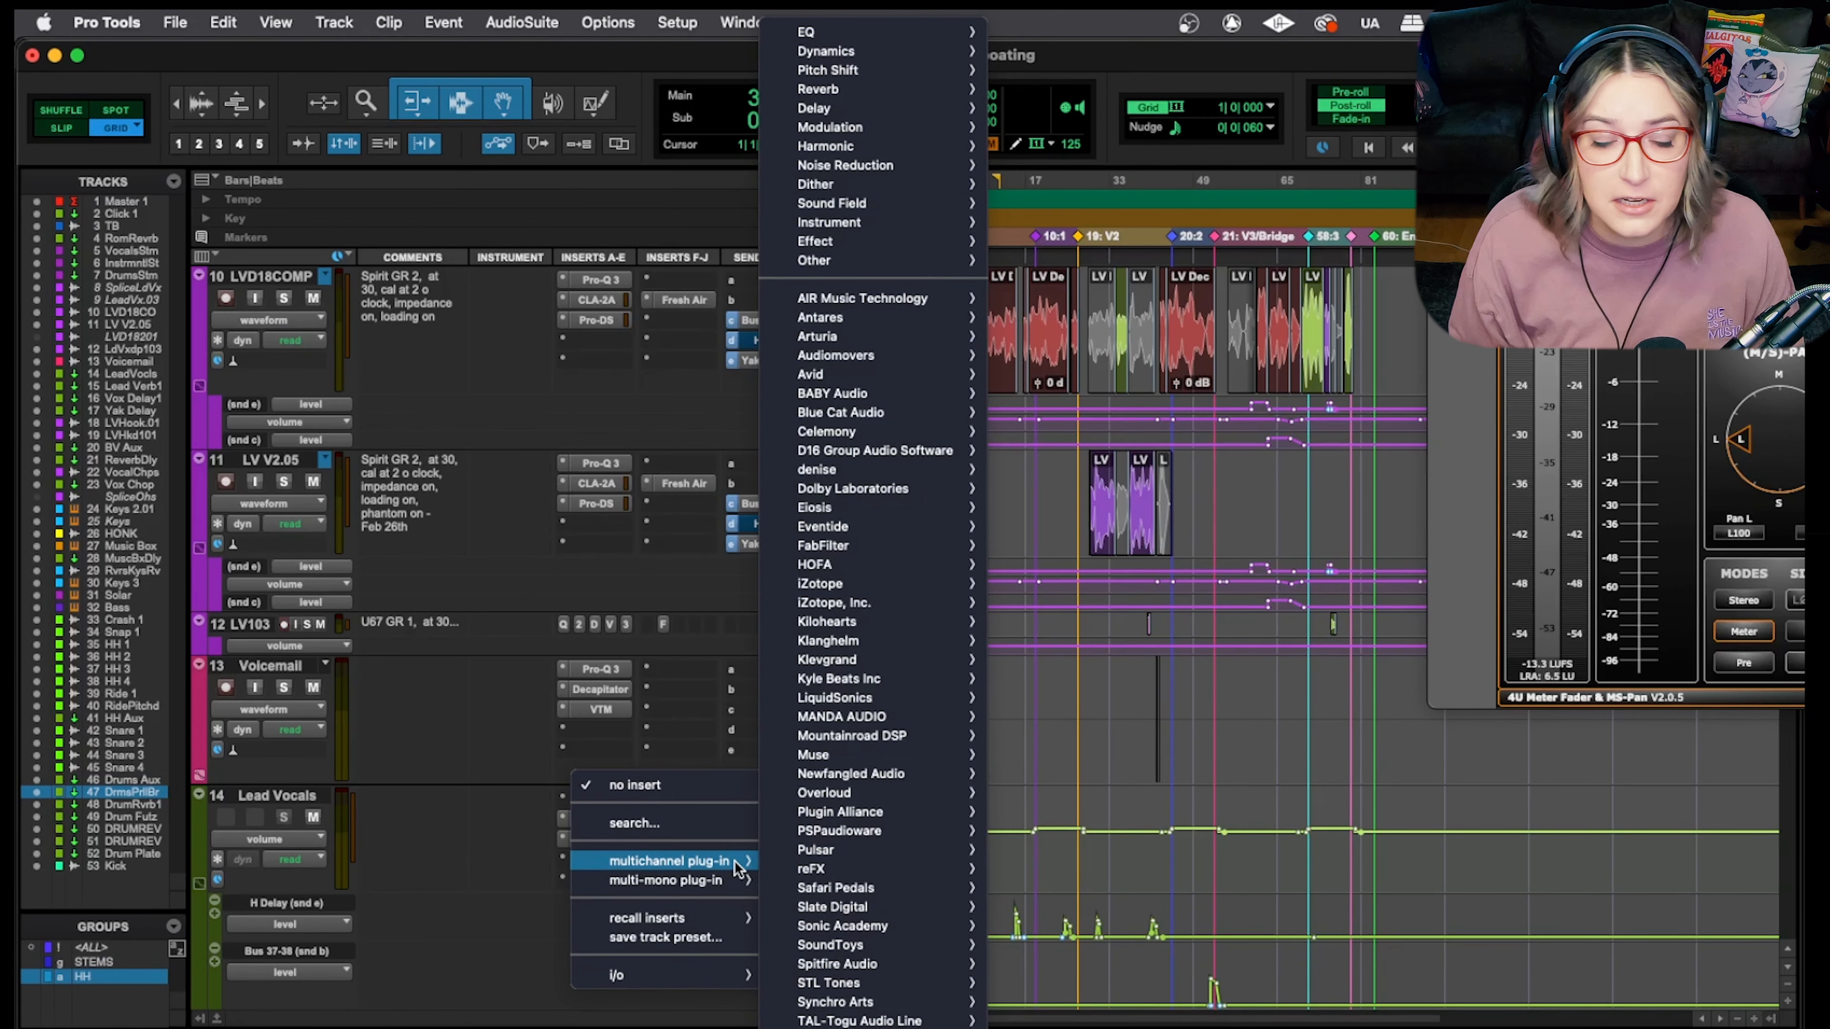
click(539, 885)
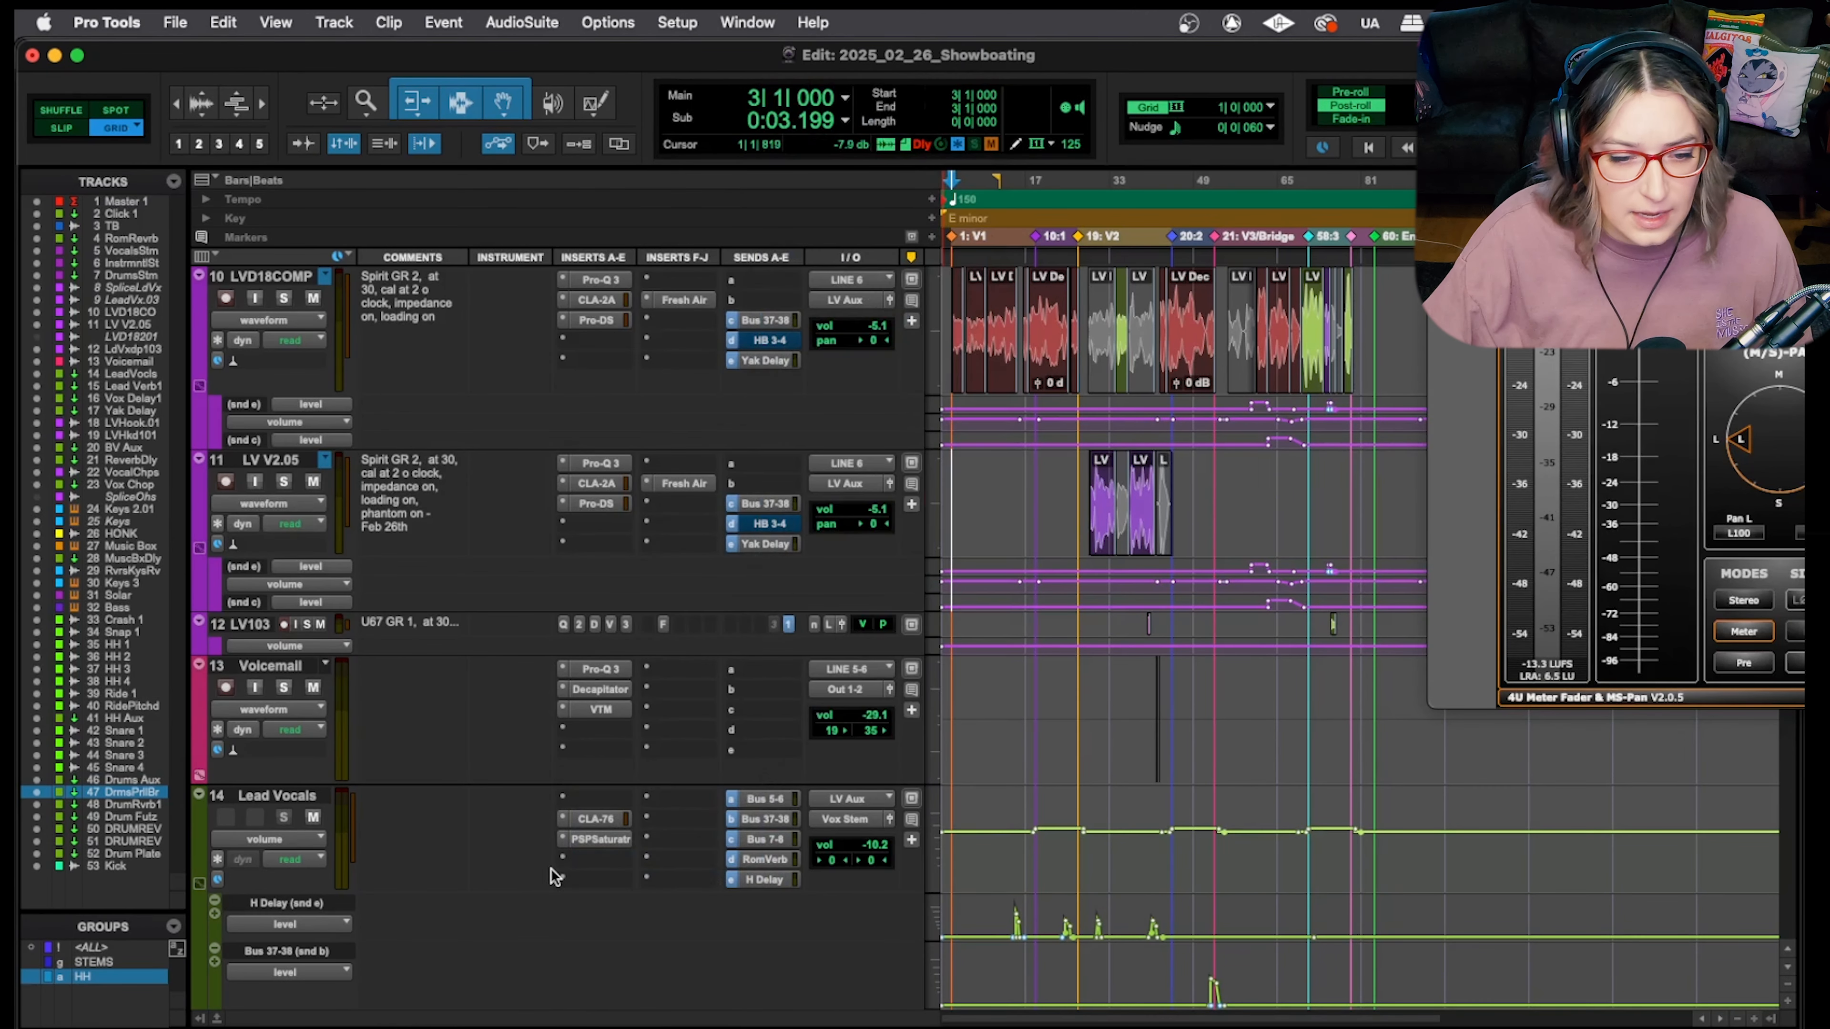
Insert FabFilter Pro-Q 3 before the CLA-76 on Lead Vocals and add a bell cut of about 1.15 dB near 1 kHz, Q 1.432
click(587, 801)
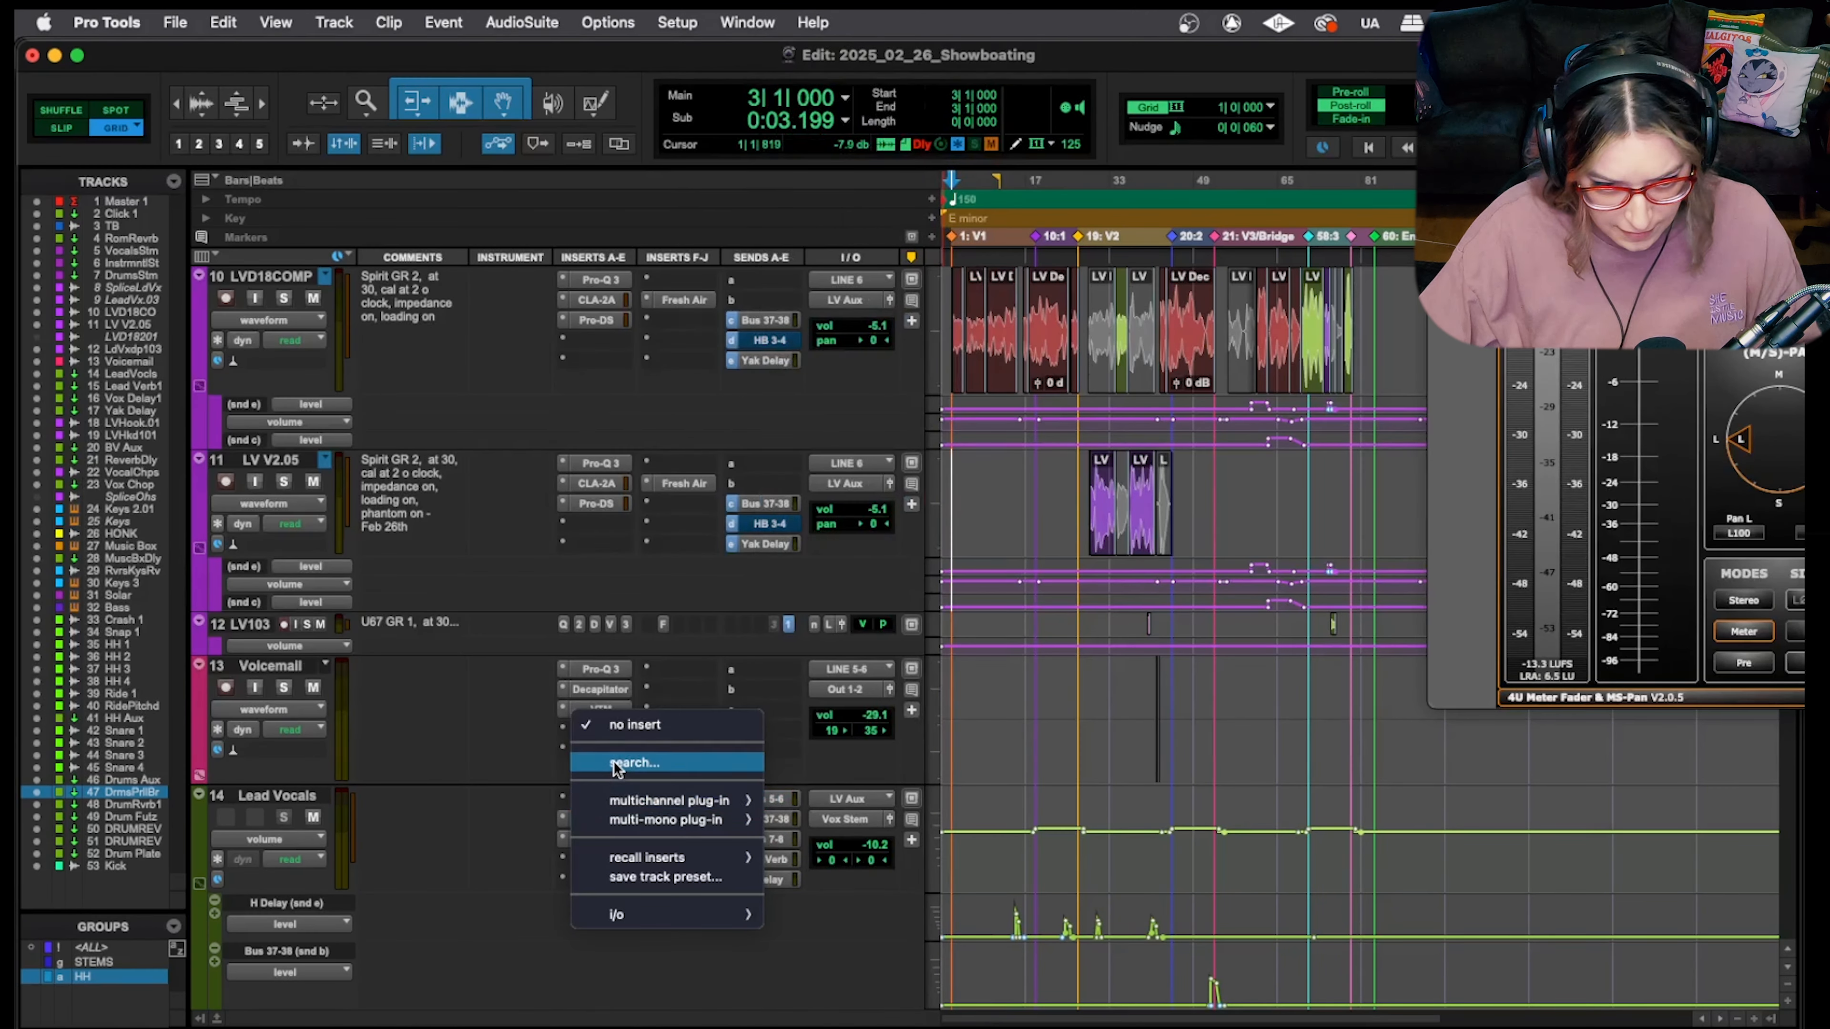
click(612, 767)
text(fabf)
click(642, 685)
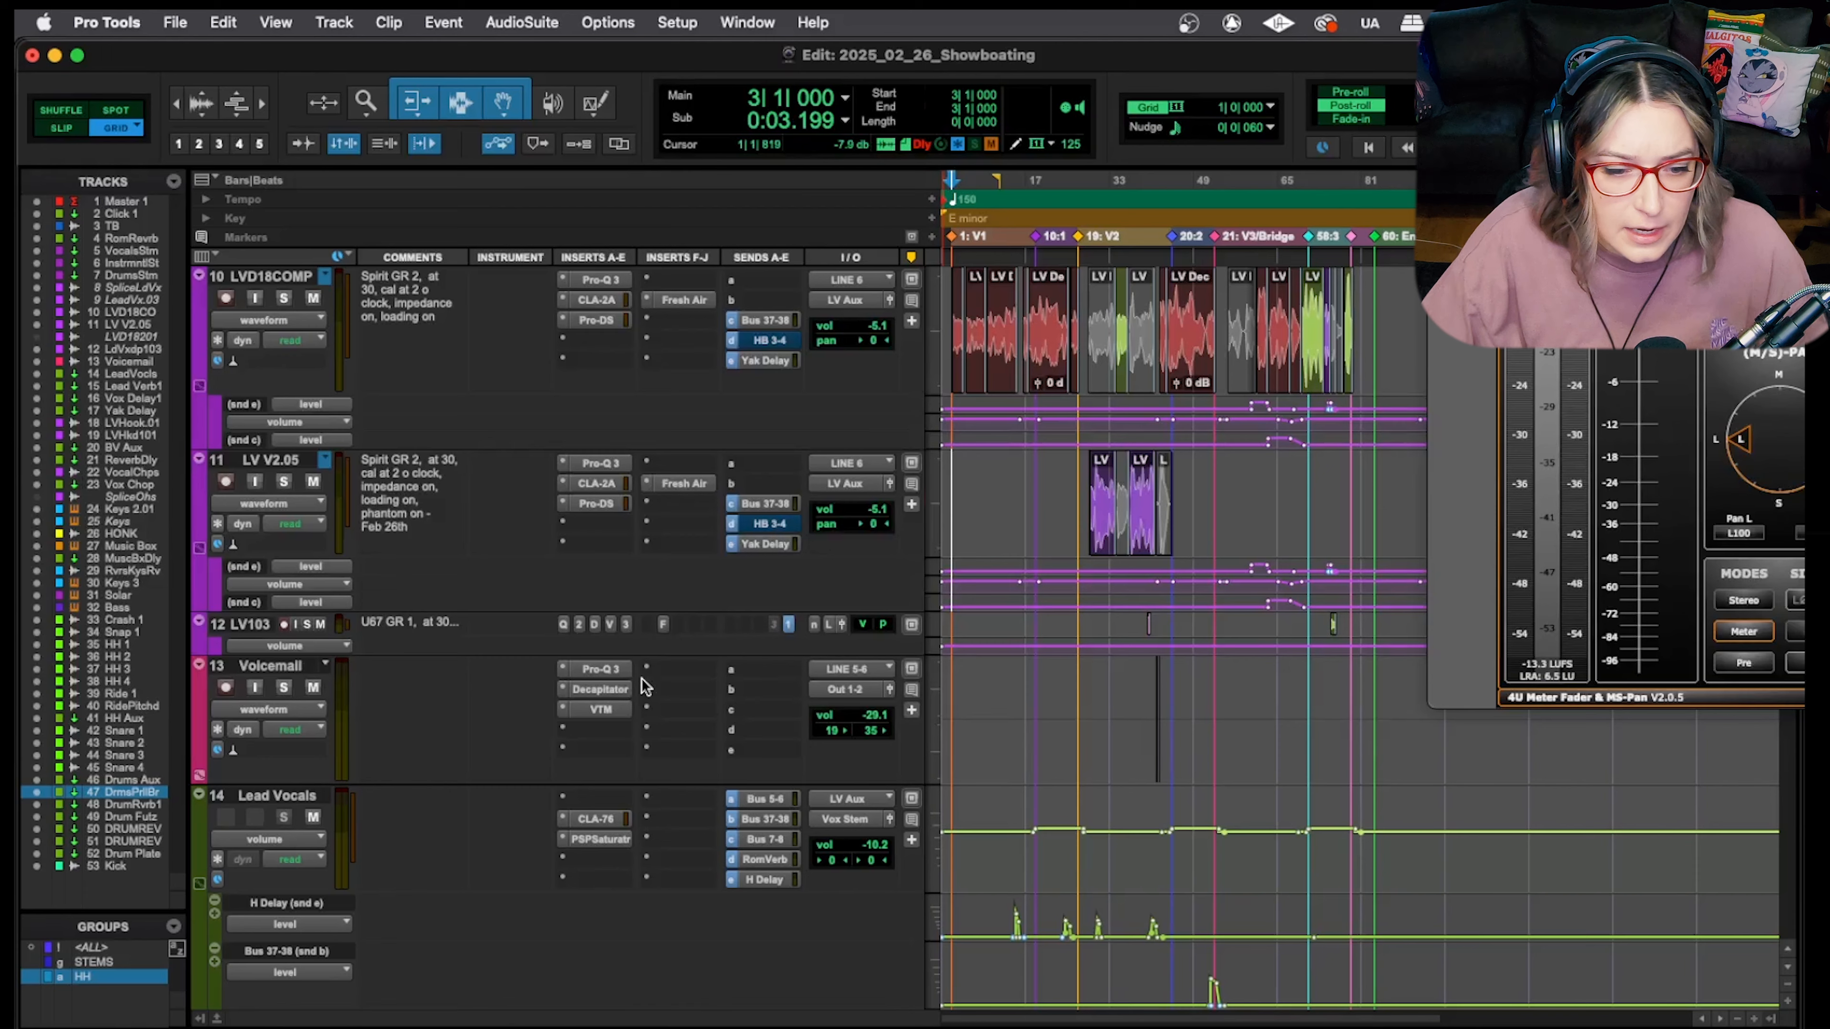
drag(770, 484, 896, 505)
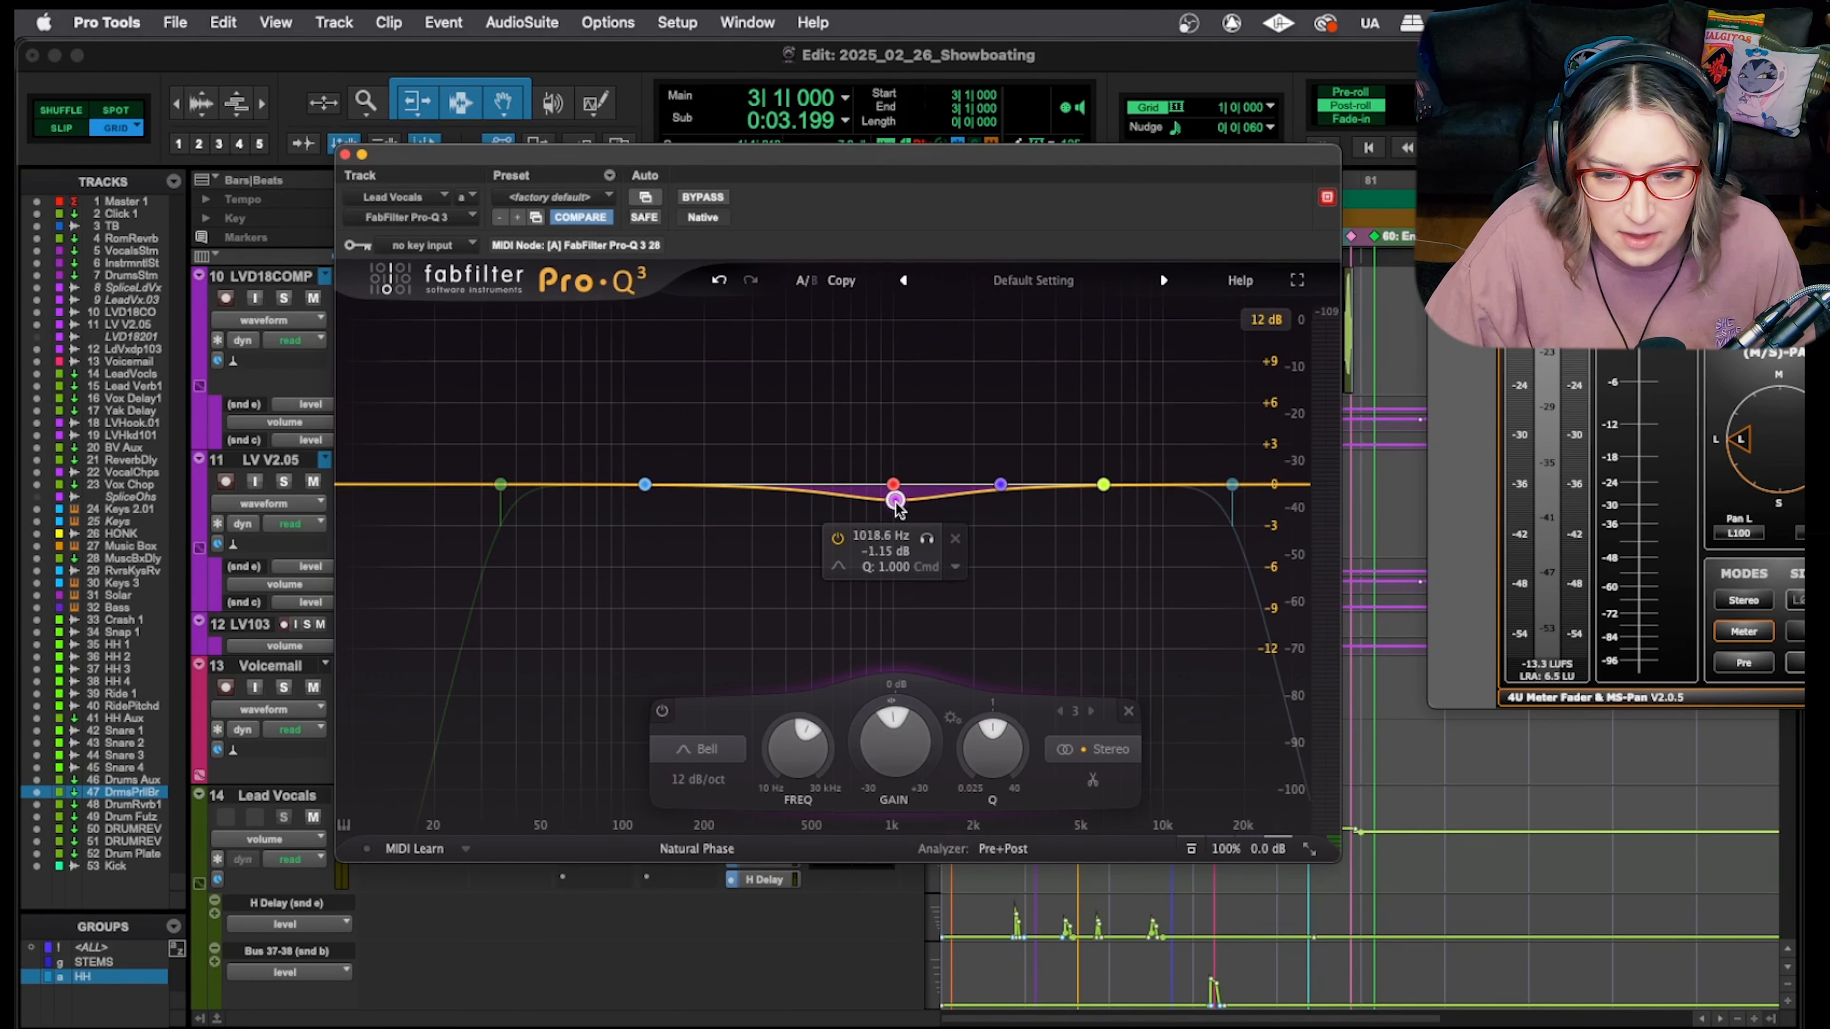
drag(992, 746, 982, 709)
Make the 1 kHz band dynamic with a threshold of -25.3 dB, ease its gain to about -0.34 dB, and close the EQ
right_click(896, 500)
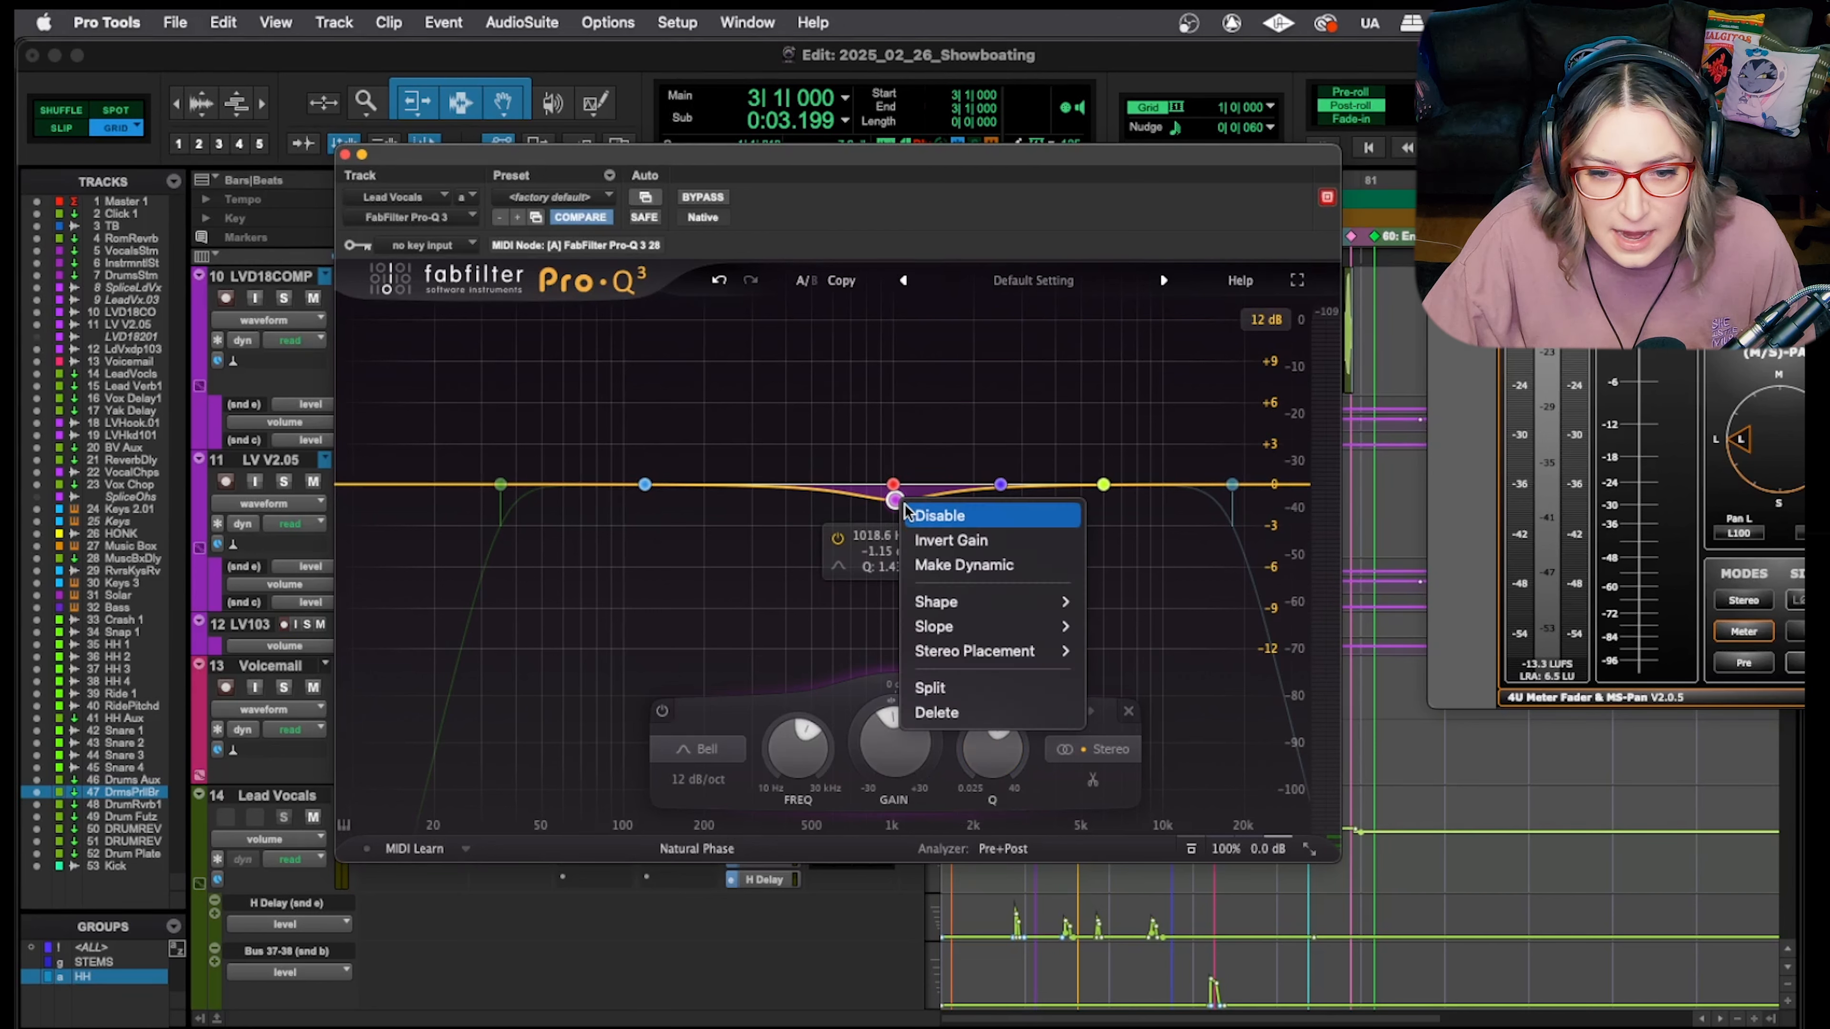
click(950, 569)
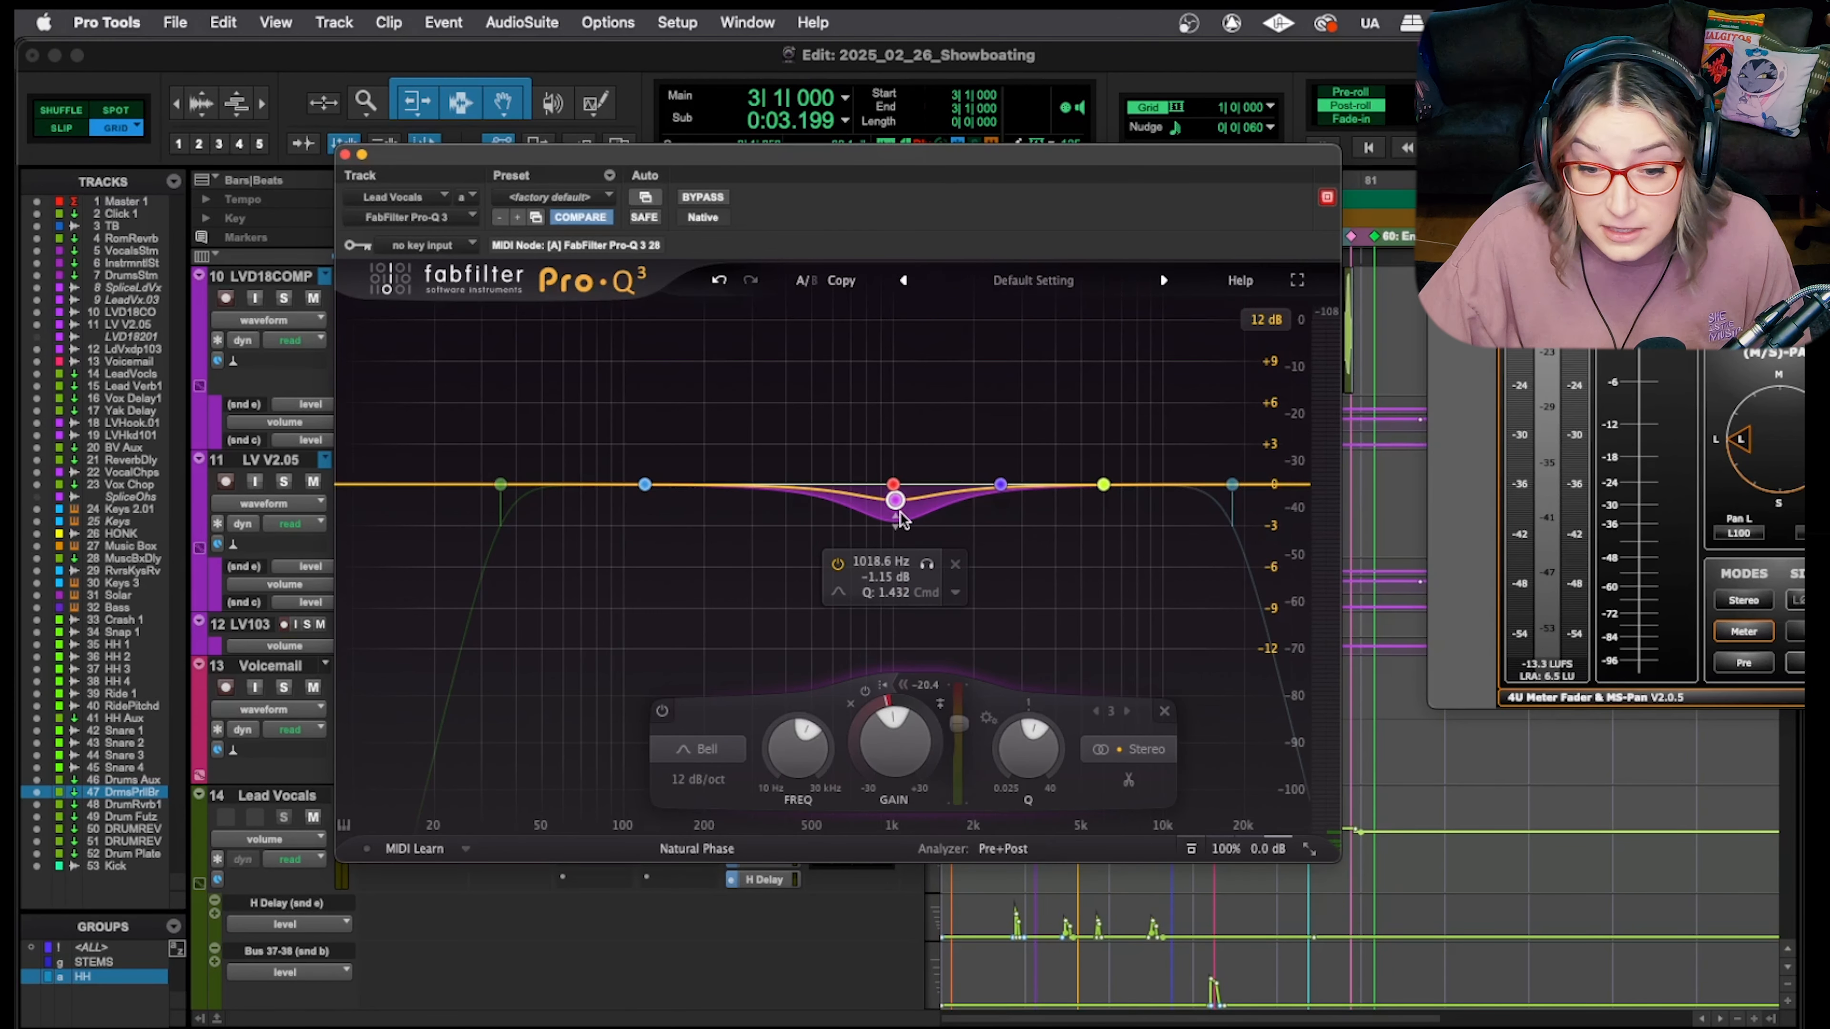
drag(959, 724, 962, 732)
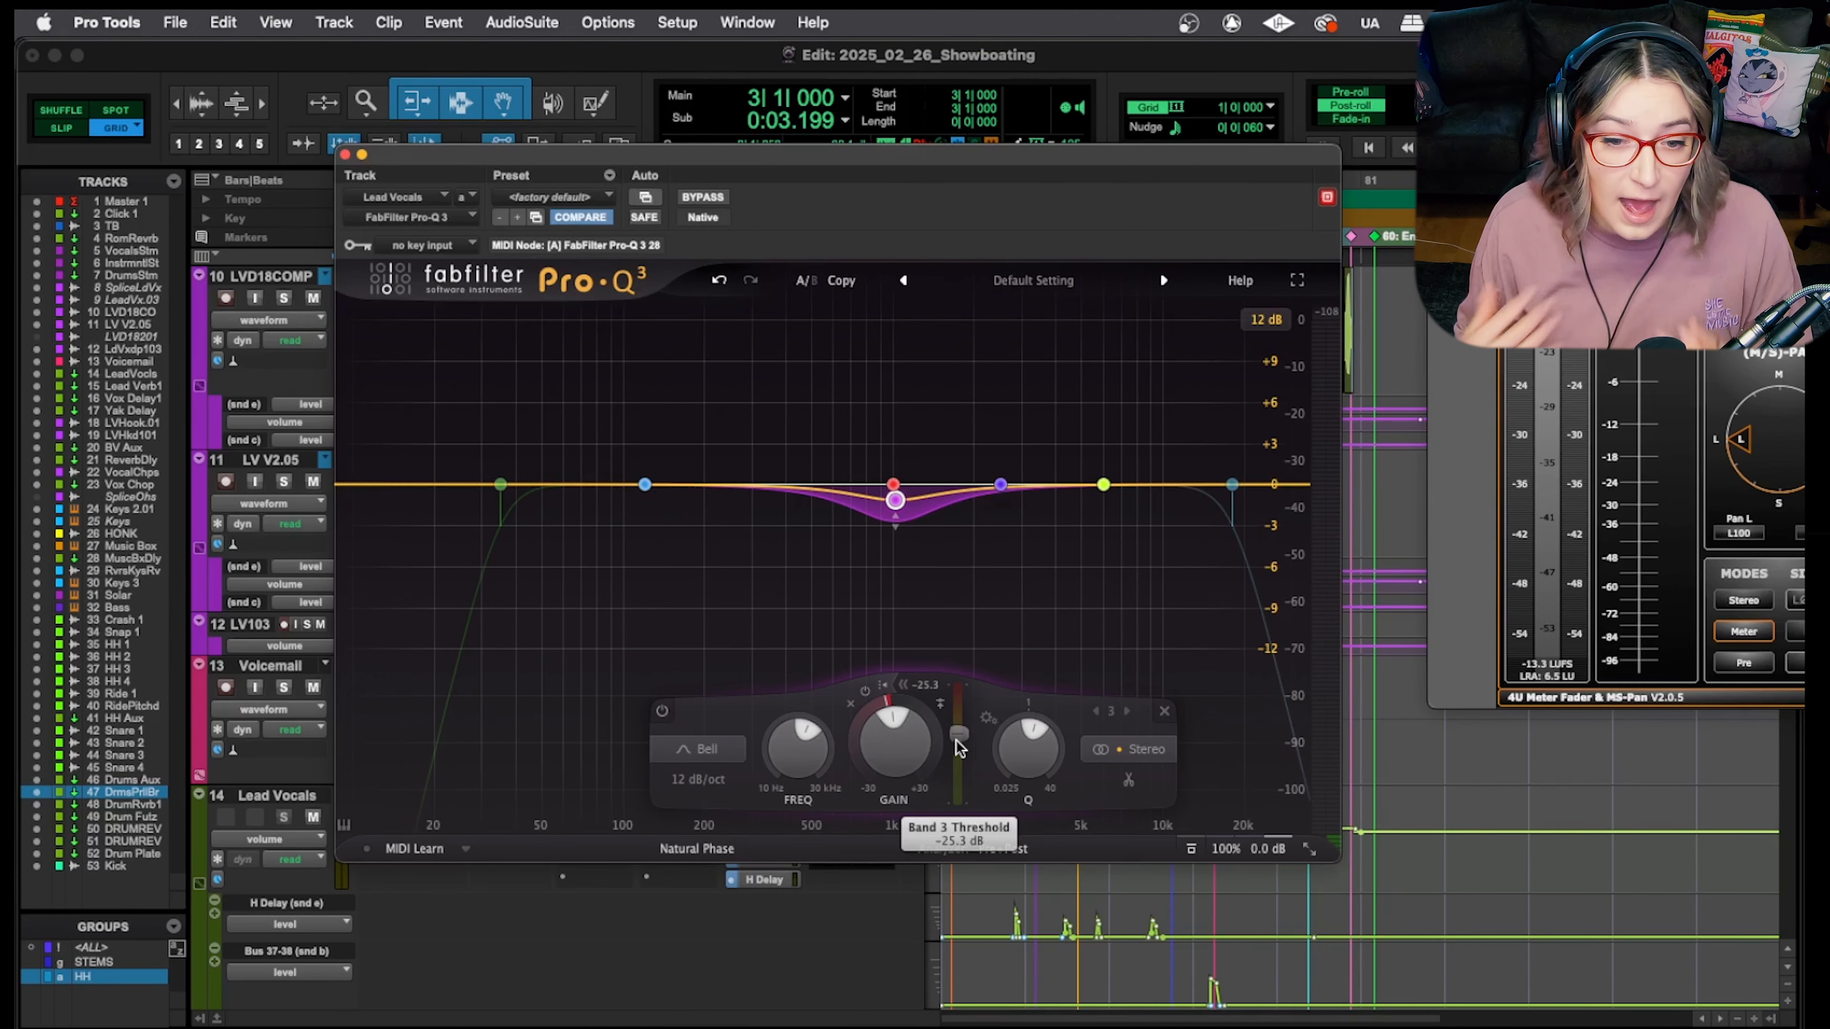
mouse_move(894, 489)
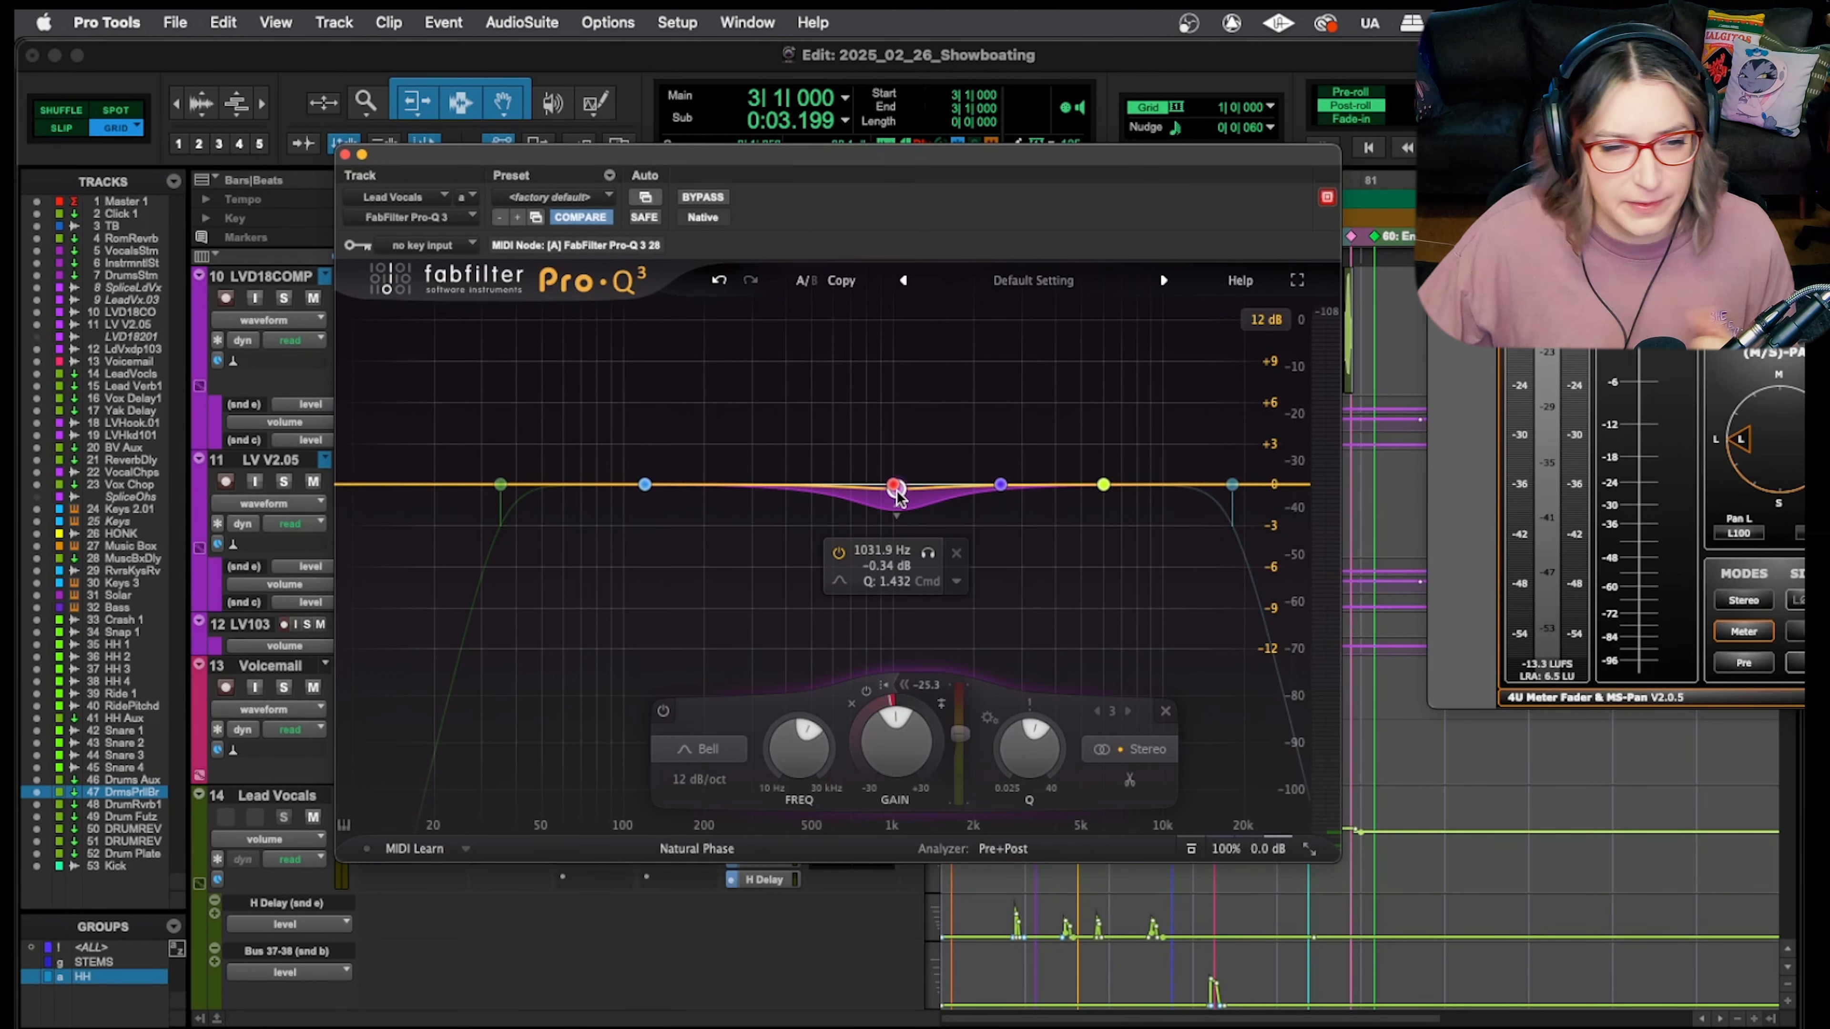
click(345, 155)
Insert FabFilter Pro-MB on the Lead Vocals track directly after PSP Saturator
click(571, 858)
mouse_move(621, 858)
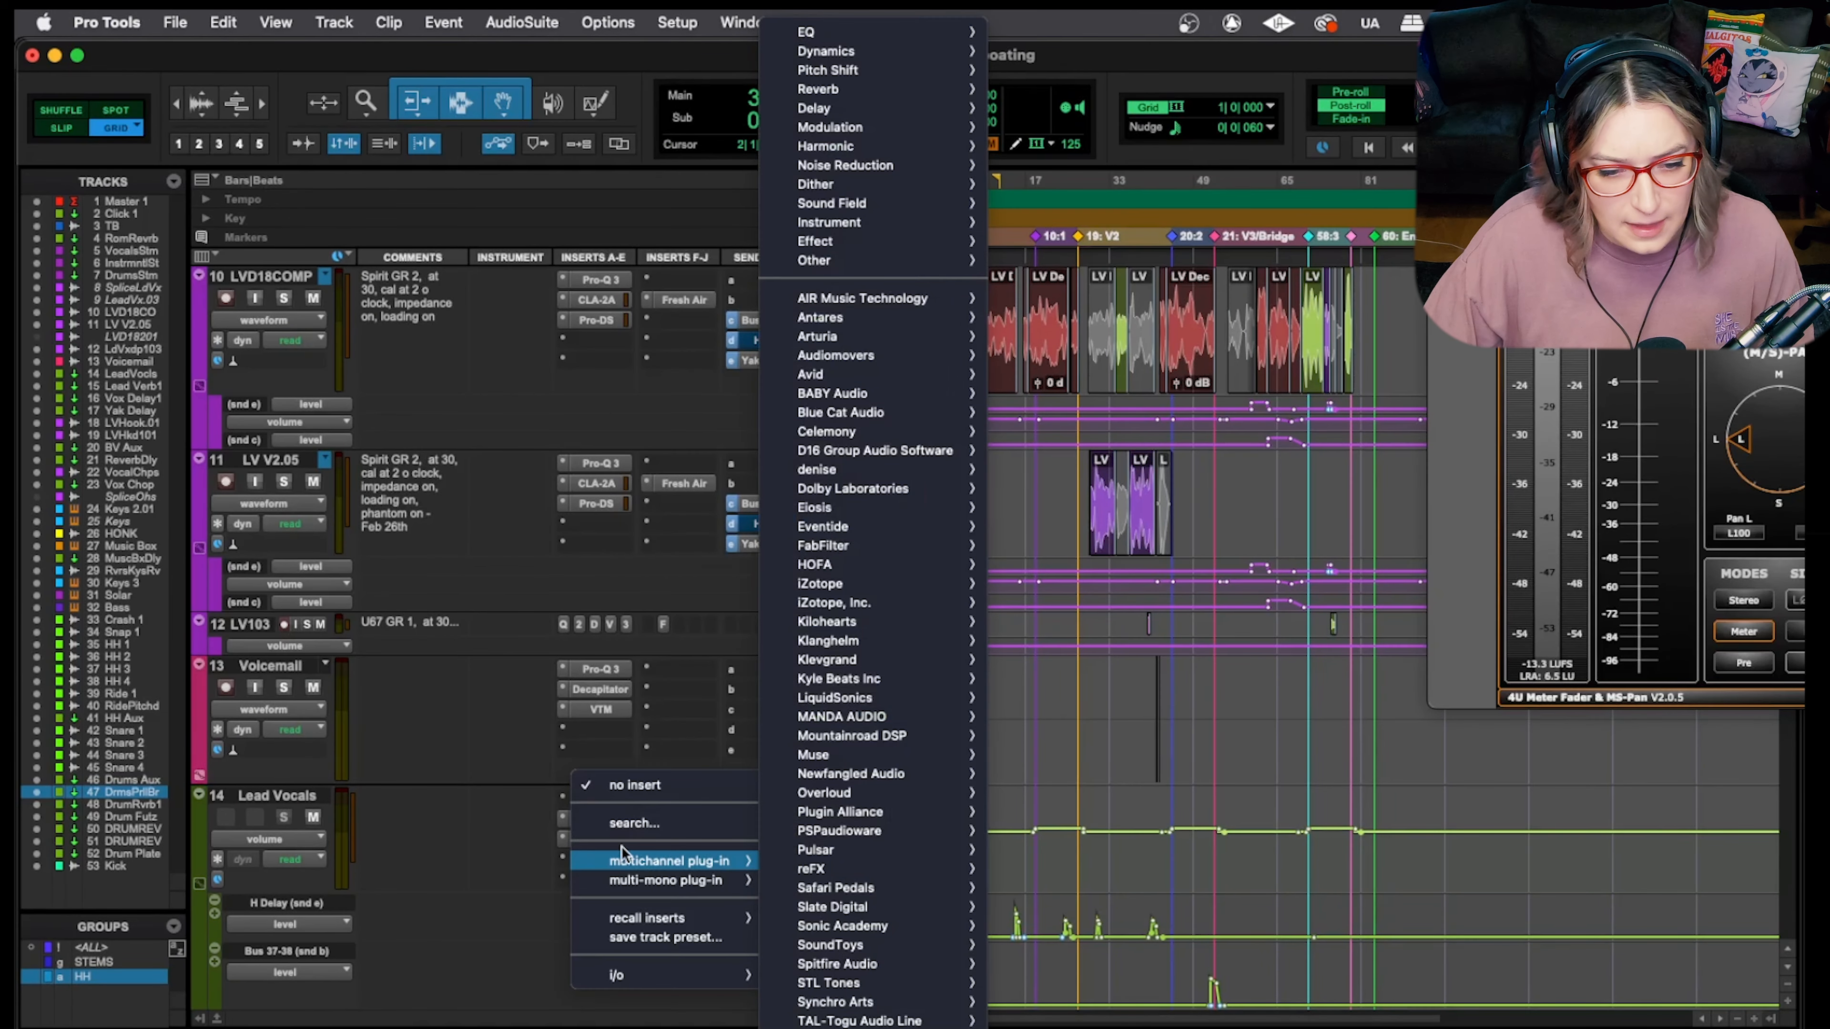
click(634, 823)
text(fab)
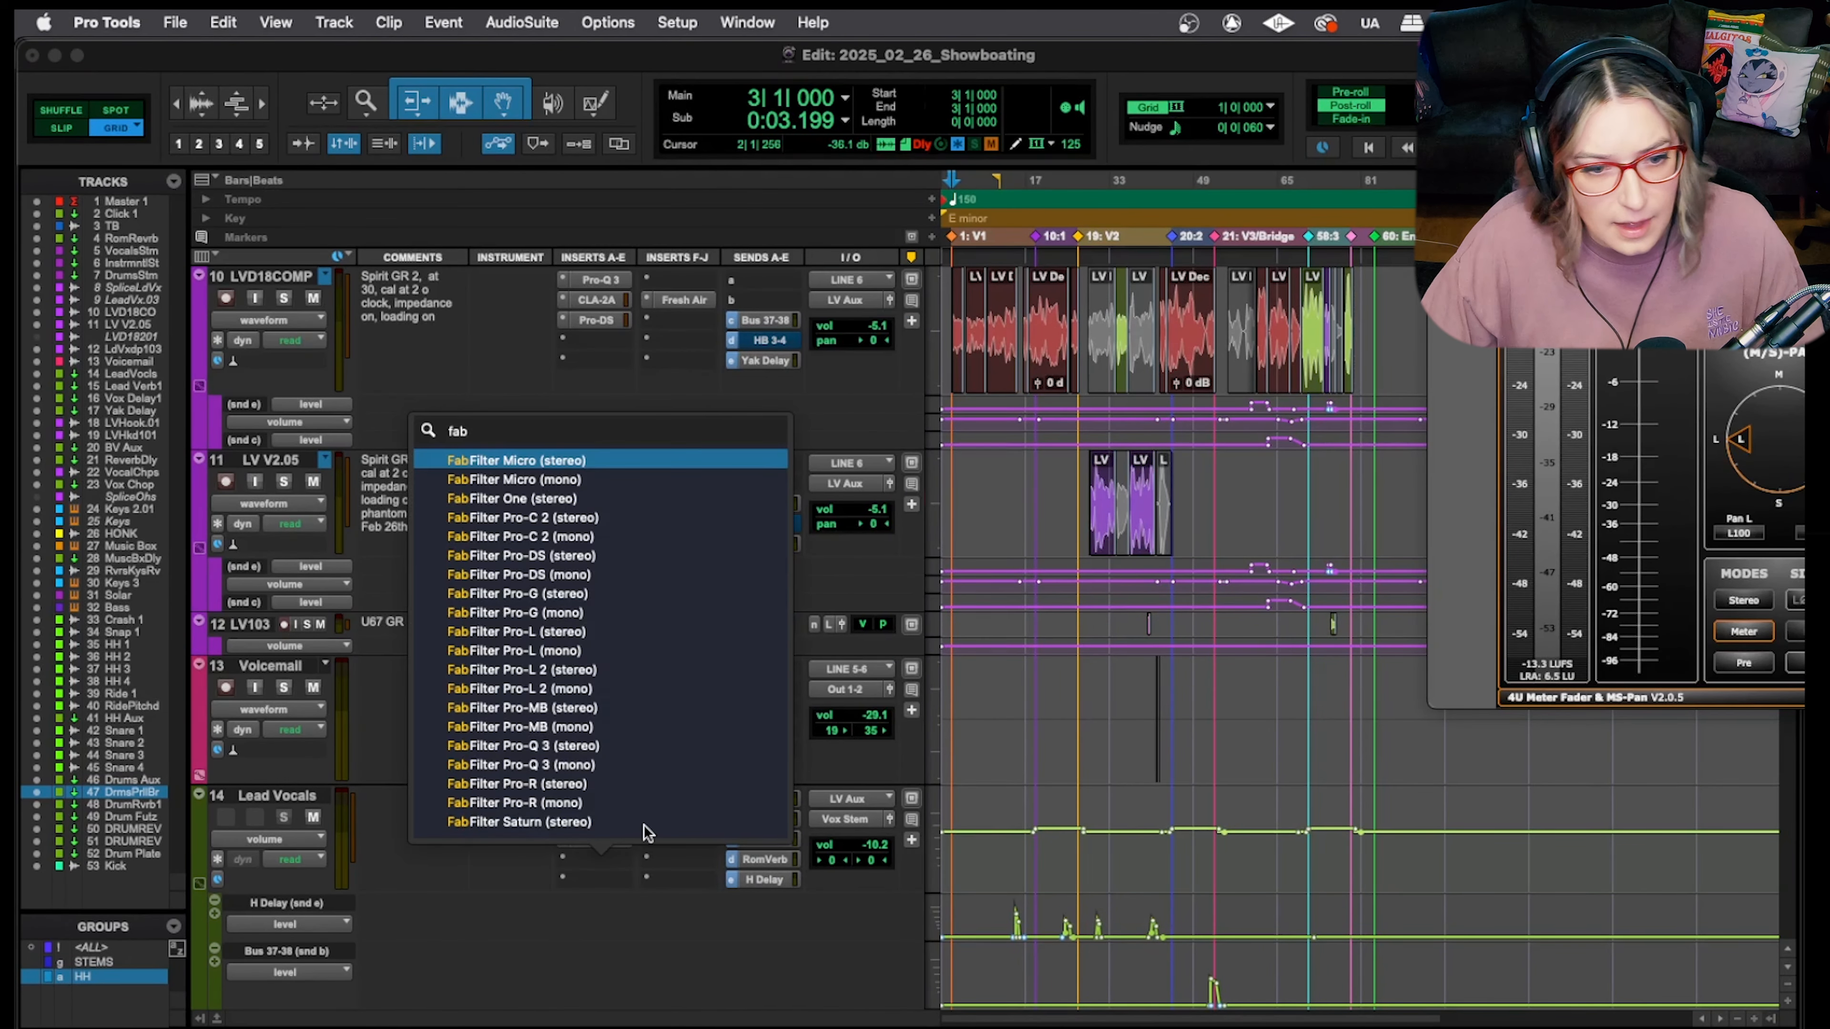
click(615, 726)
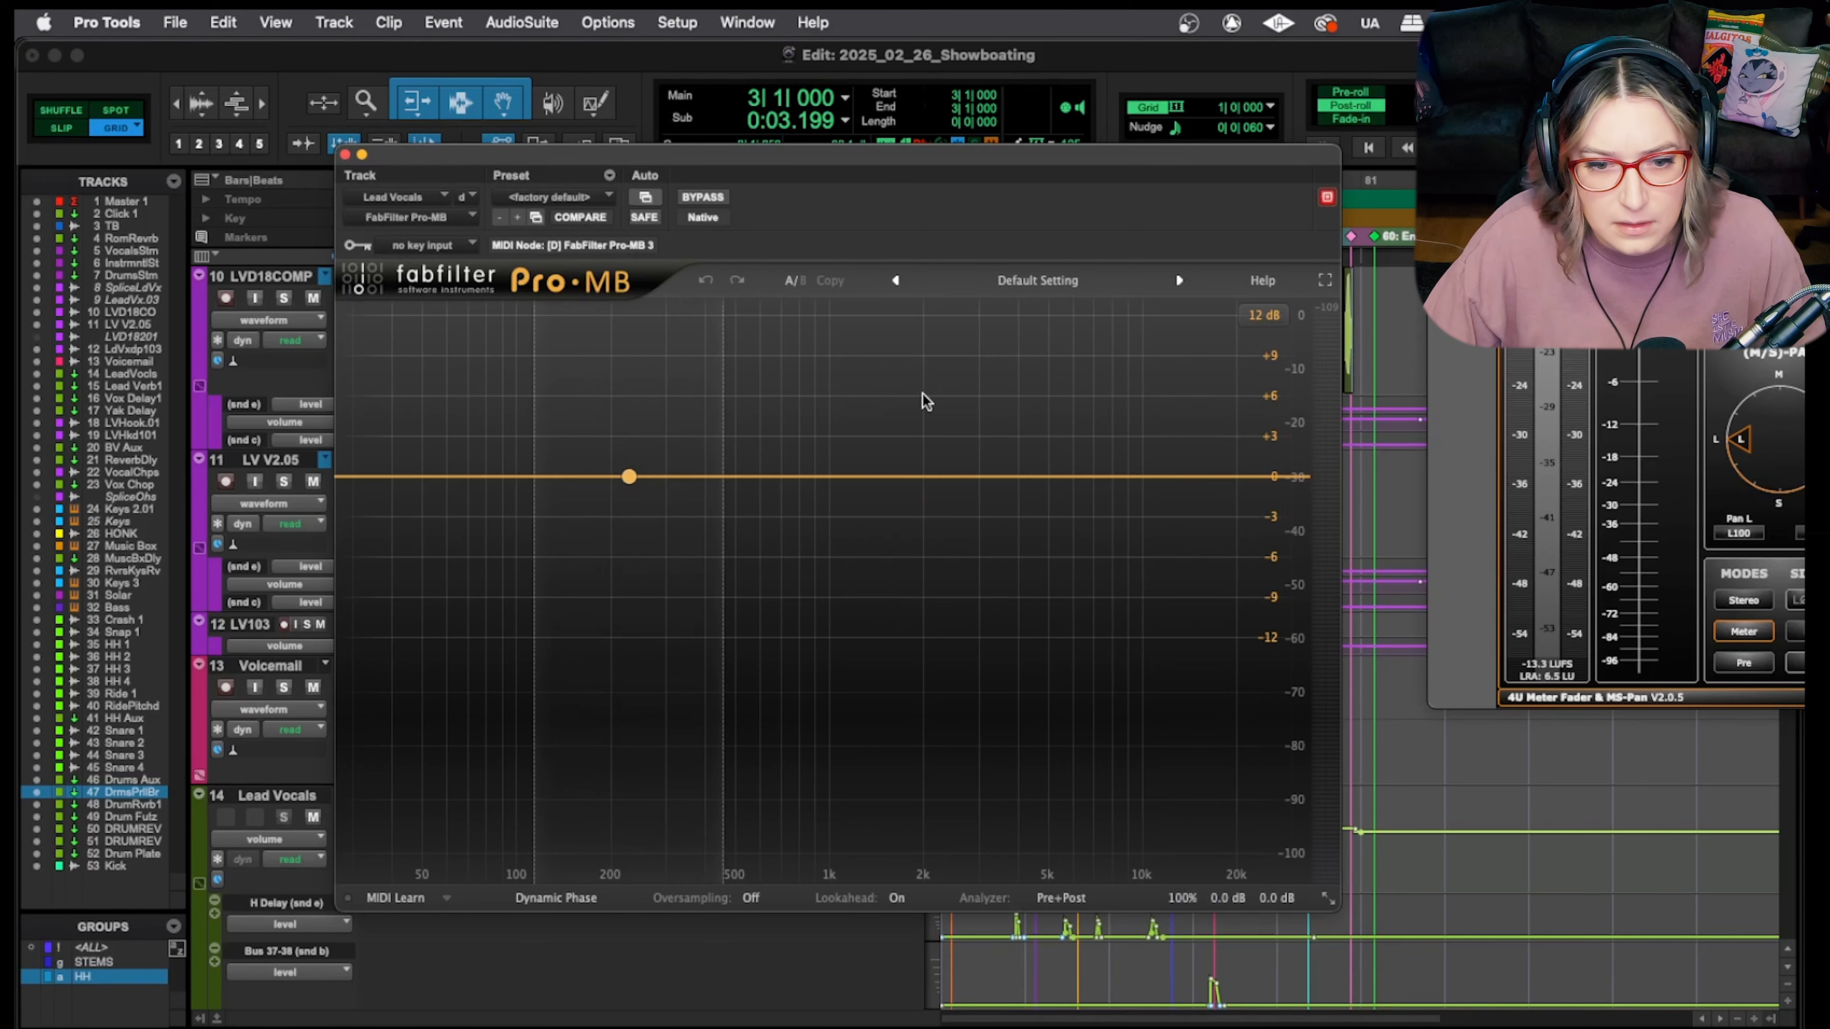
Load the vocal preset "Presence and Control bM" in Pro-MB
click(1009, 280)
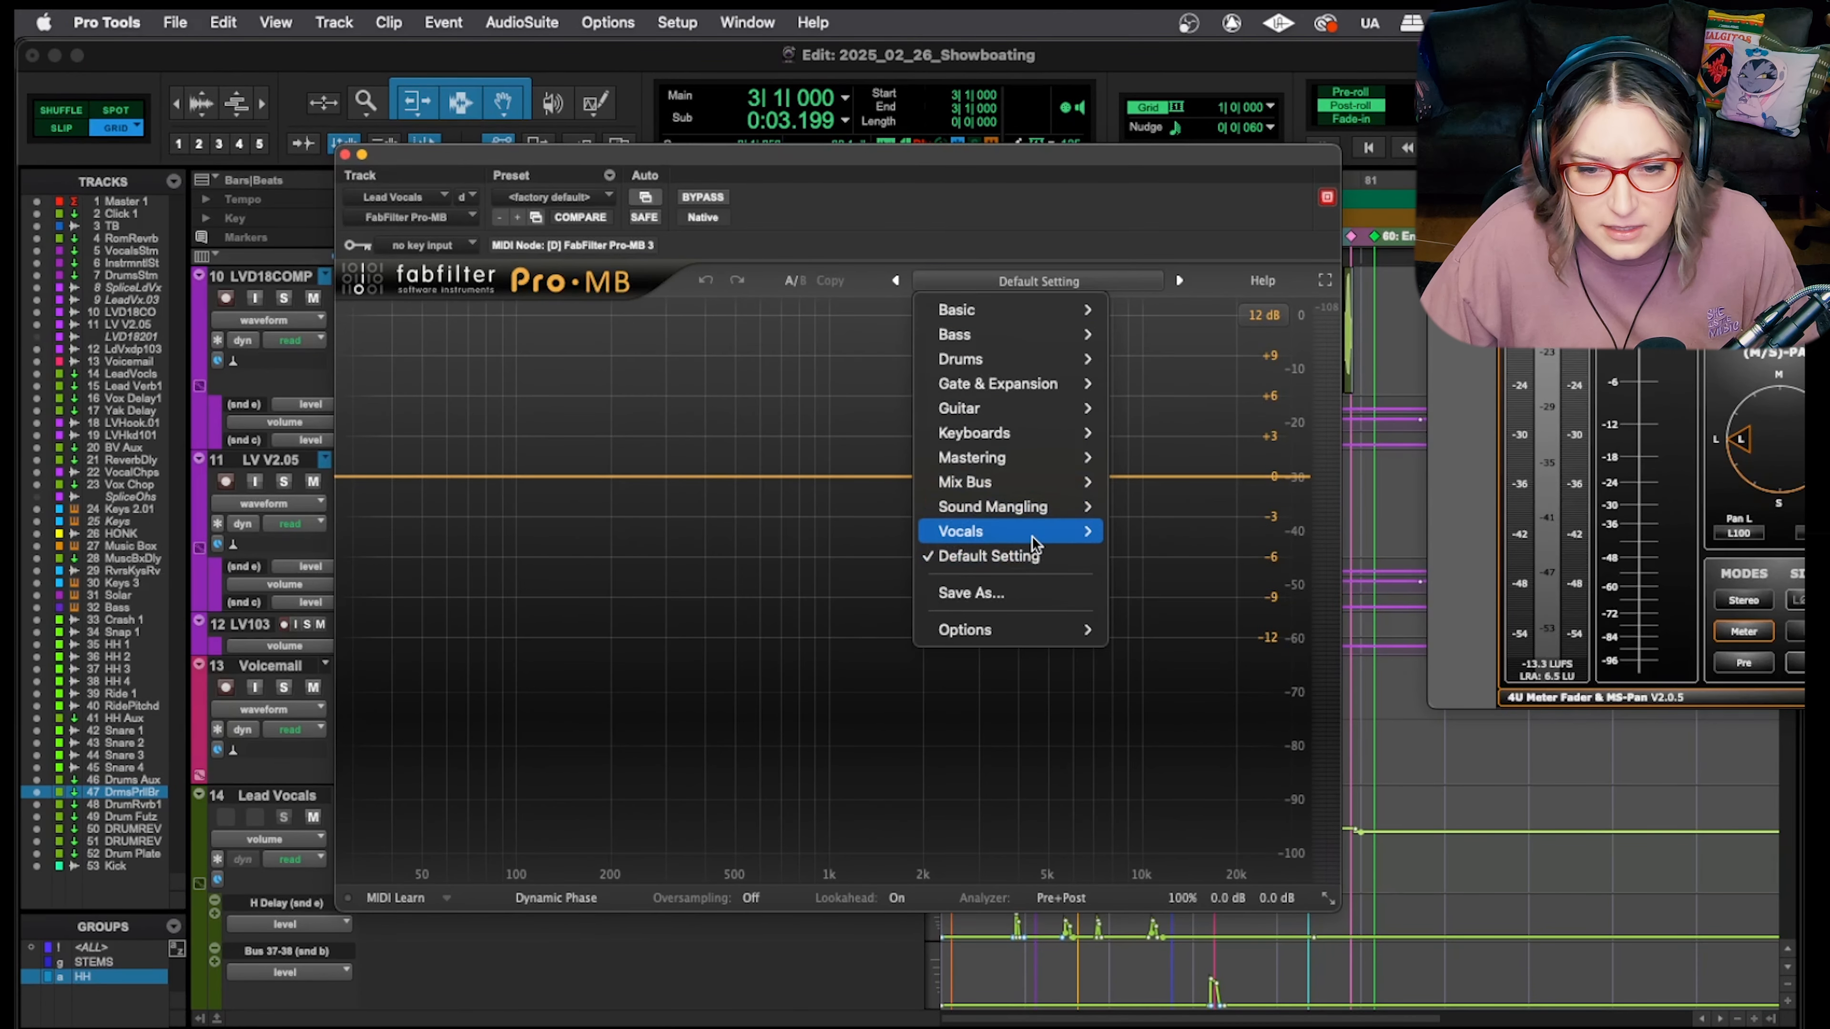
mouse_move(1035, 541)
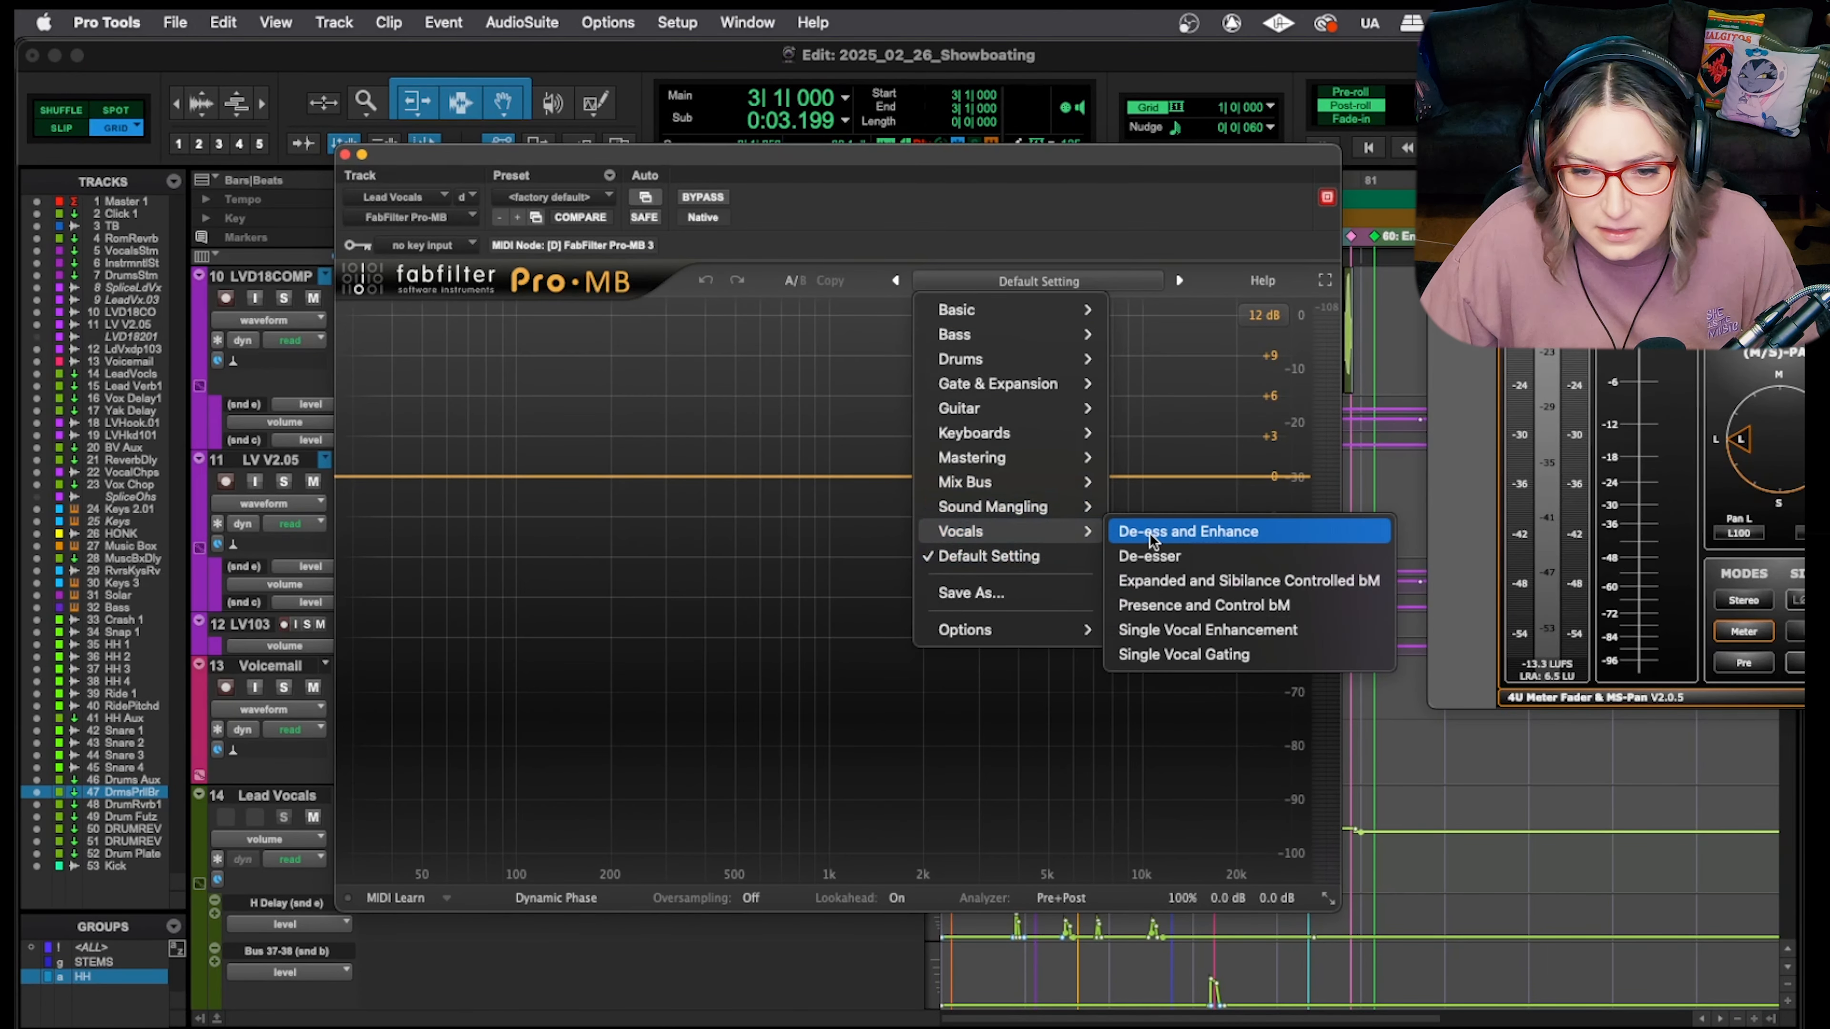
click(1287, 605)
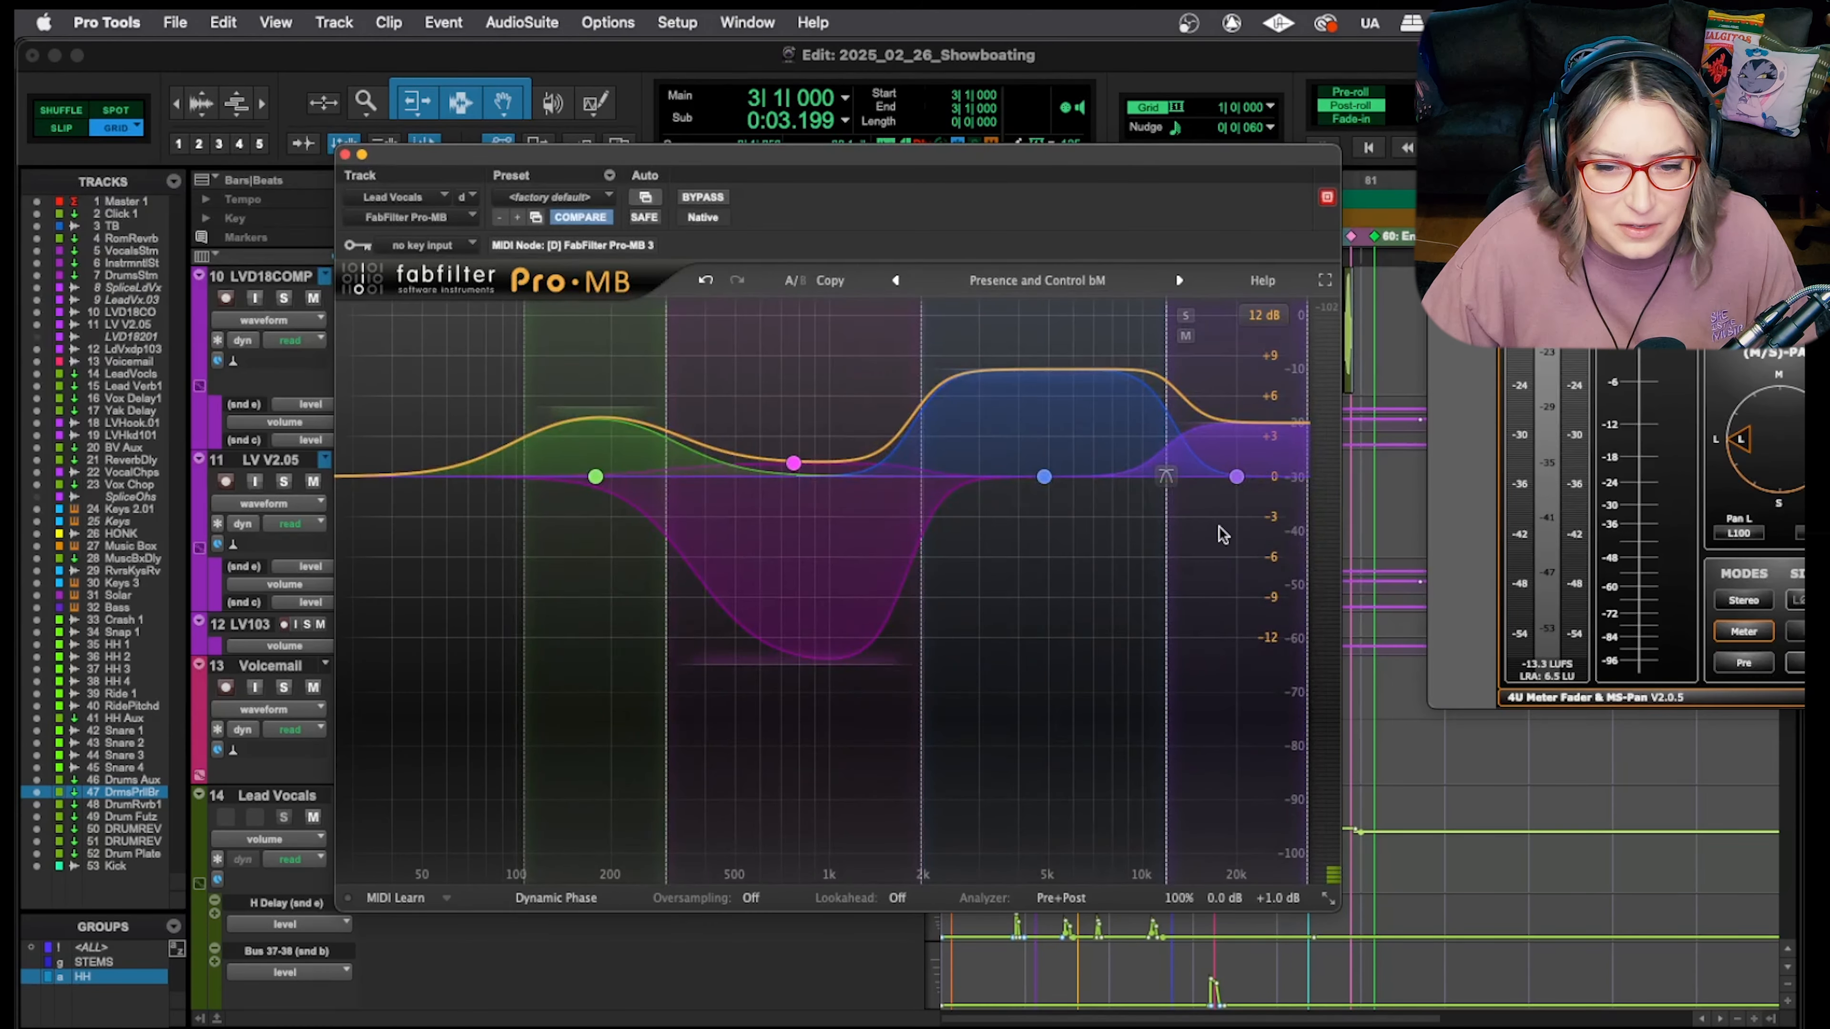
Examine the compression settings and frequency ranges of Pro-MB's low, low-mid and high-mid bands
mouse_move(1045, 480)
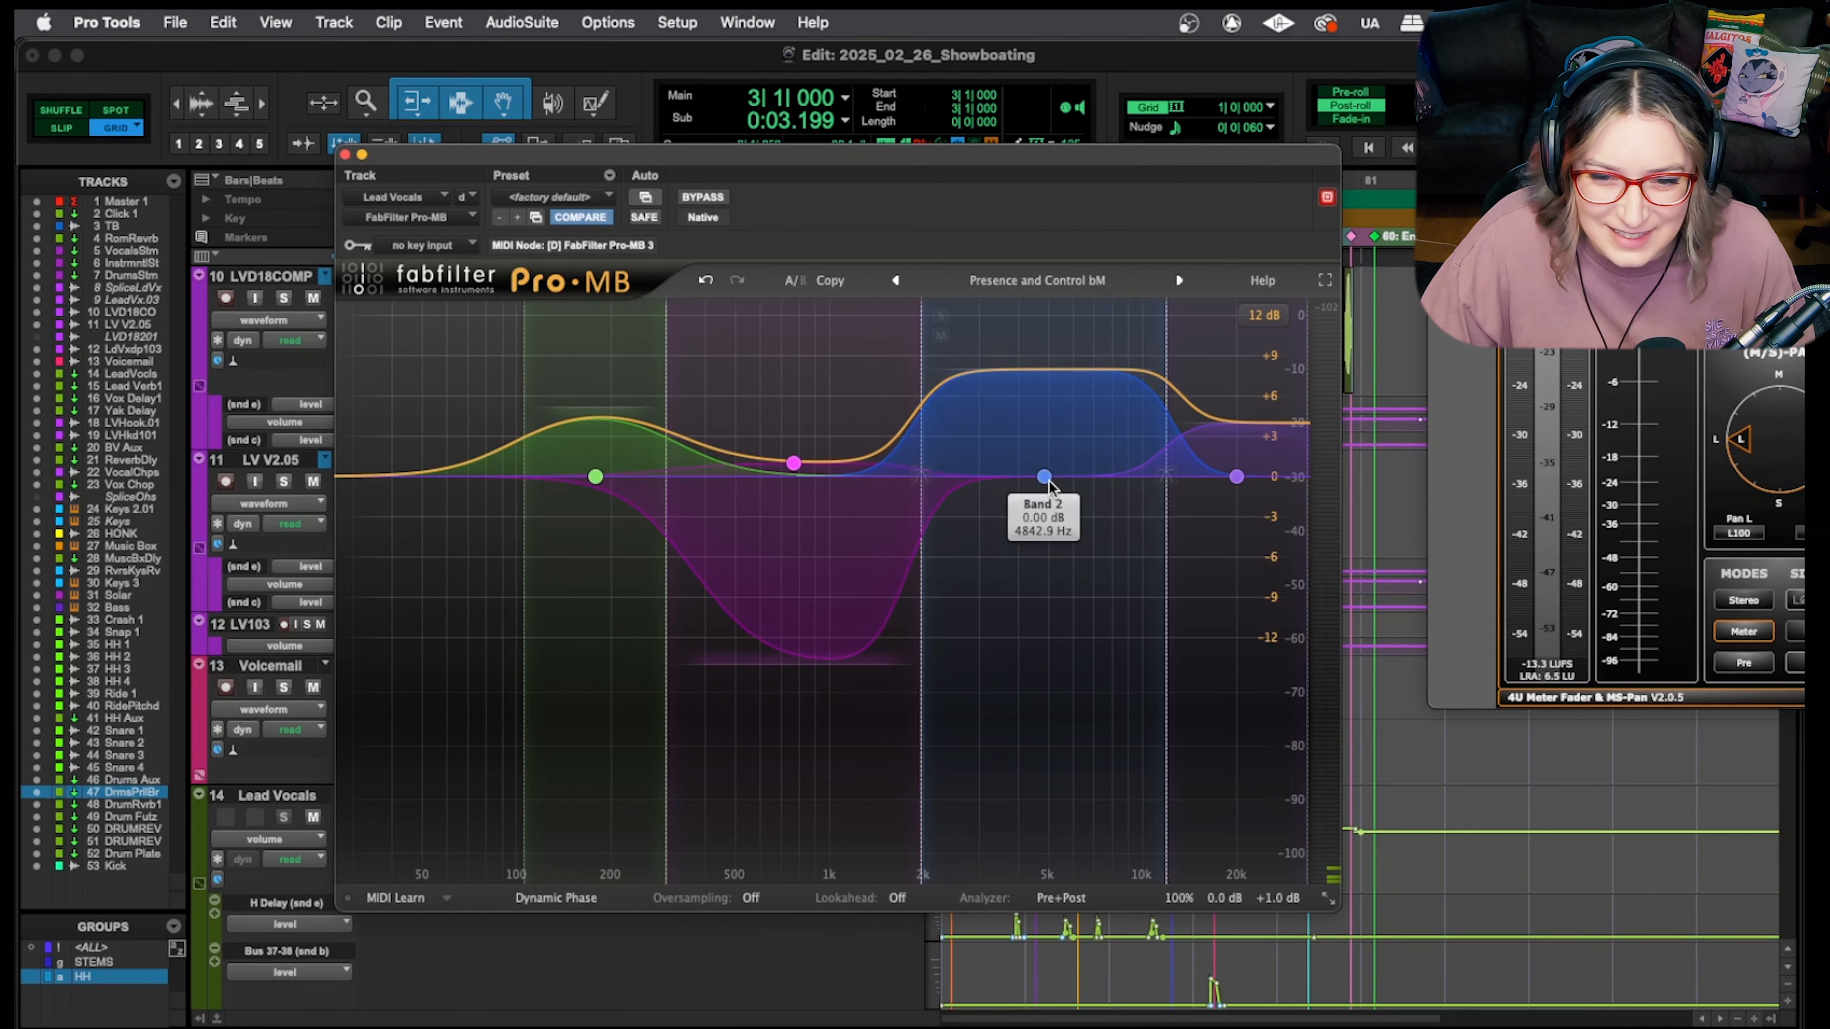
click(1045, 478)
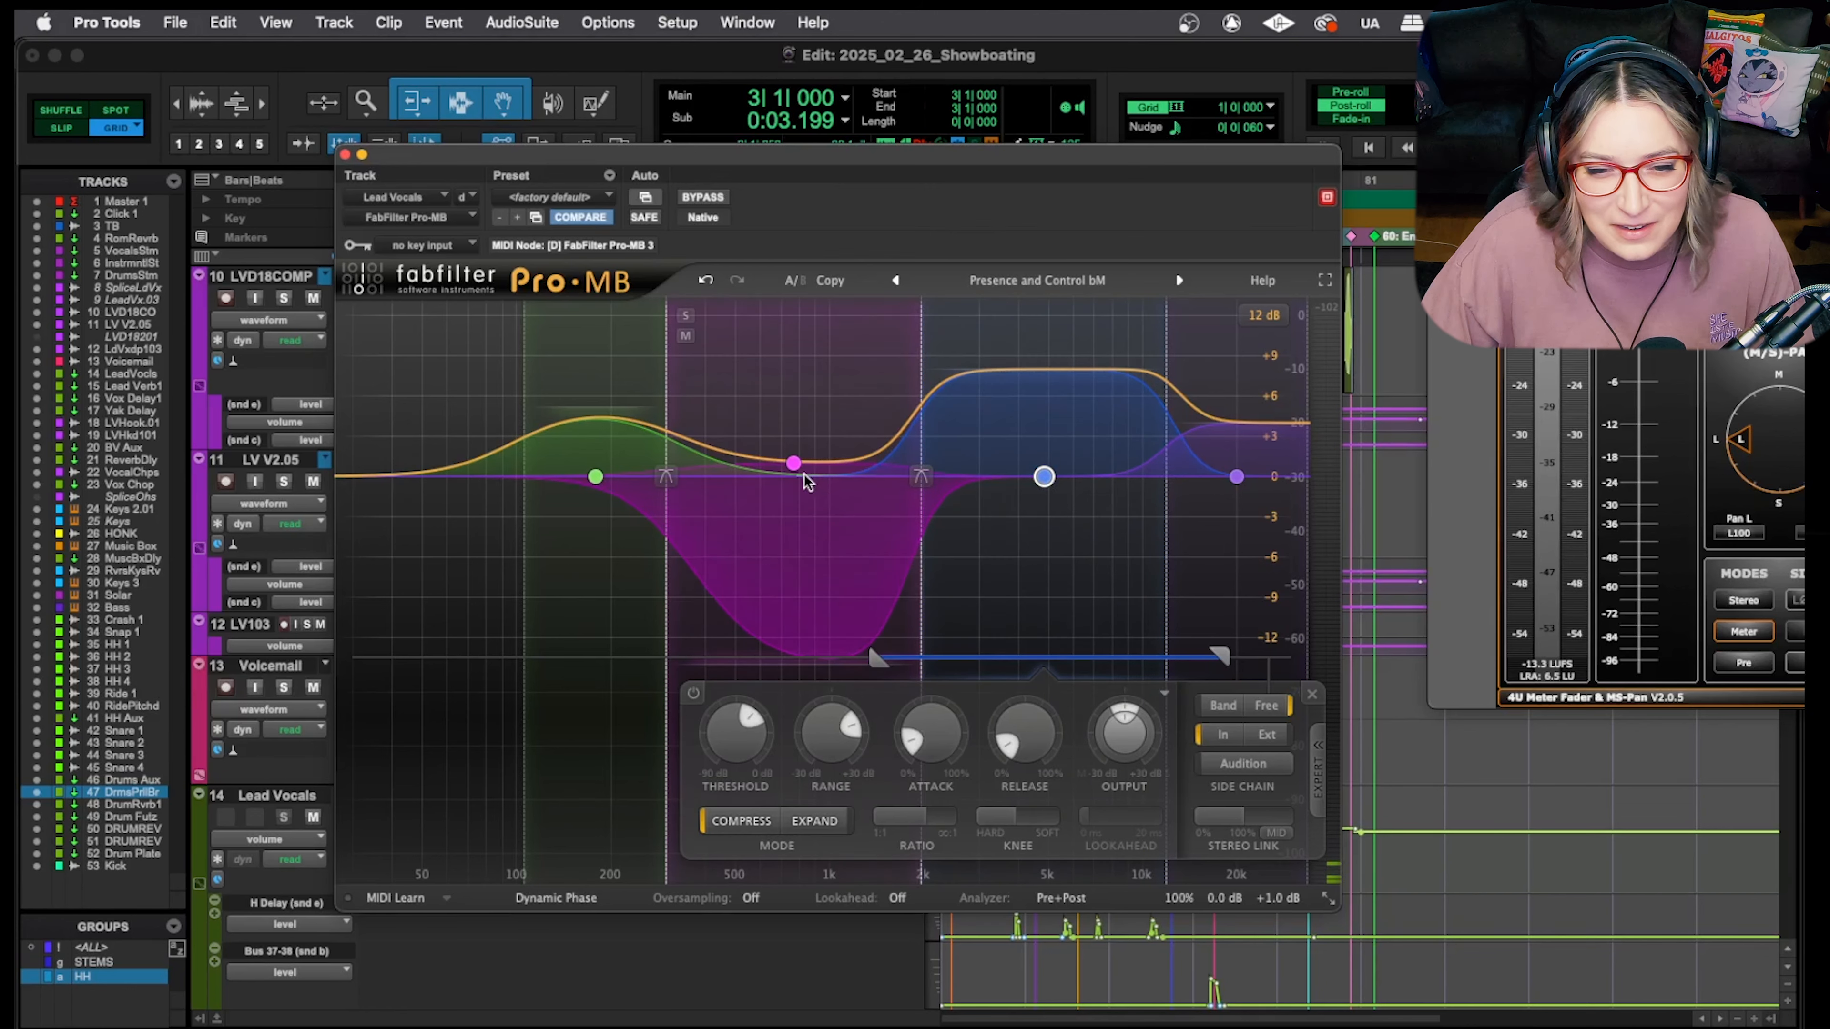
click(593, 477)
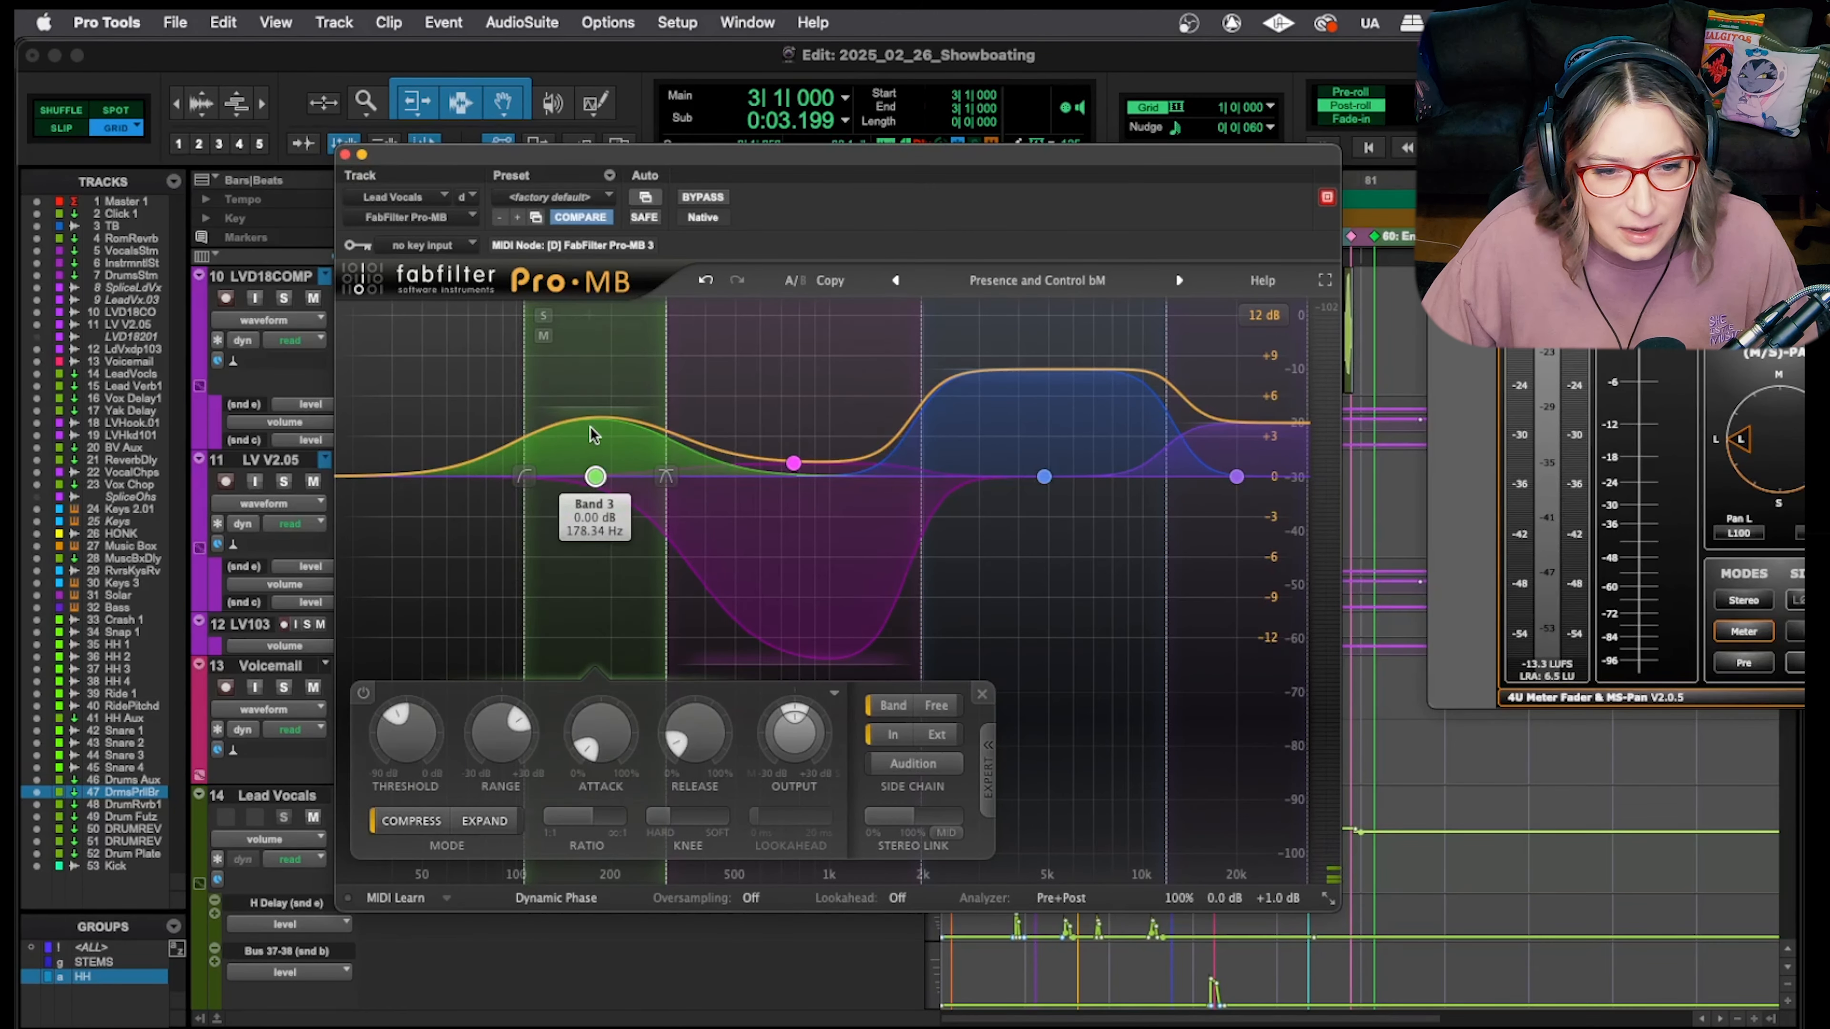
click(797, 550)
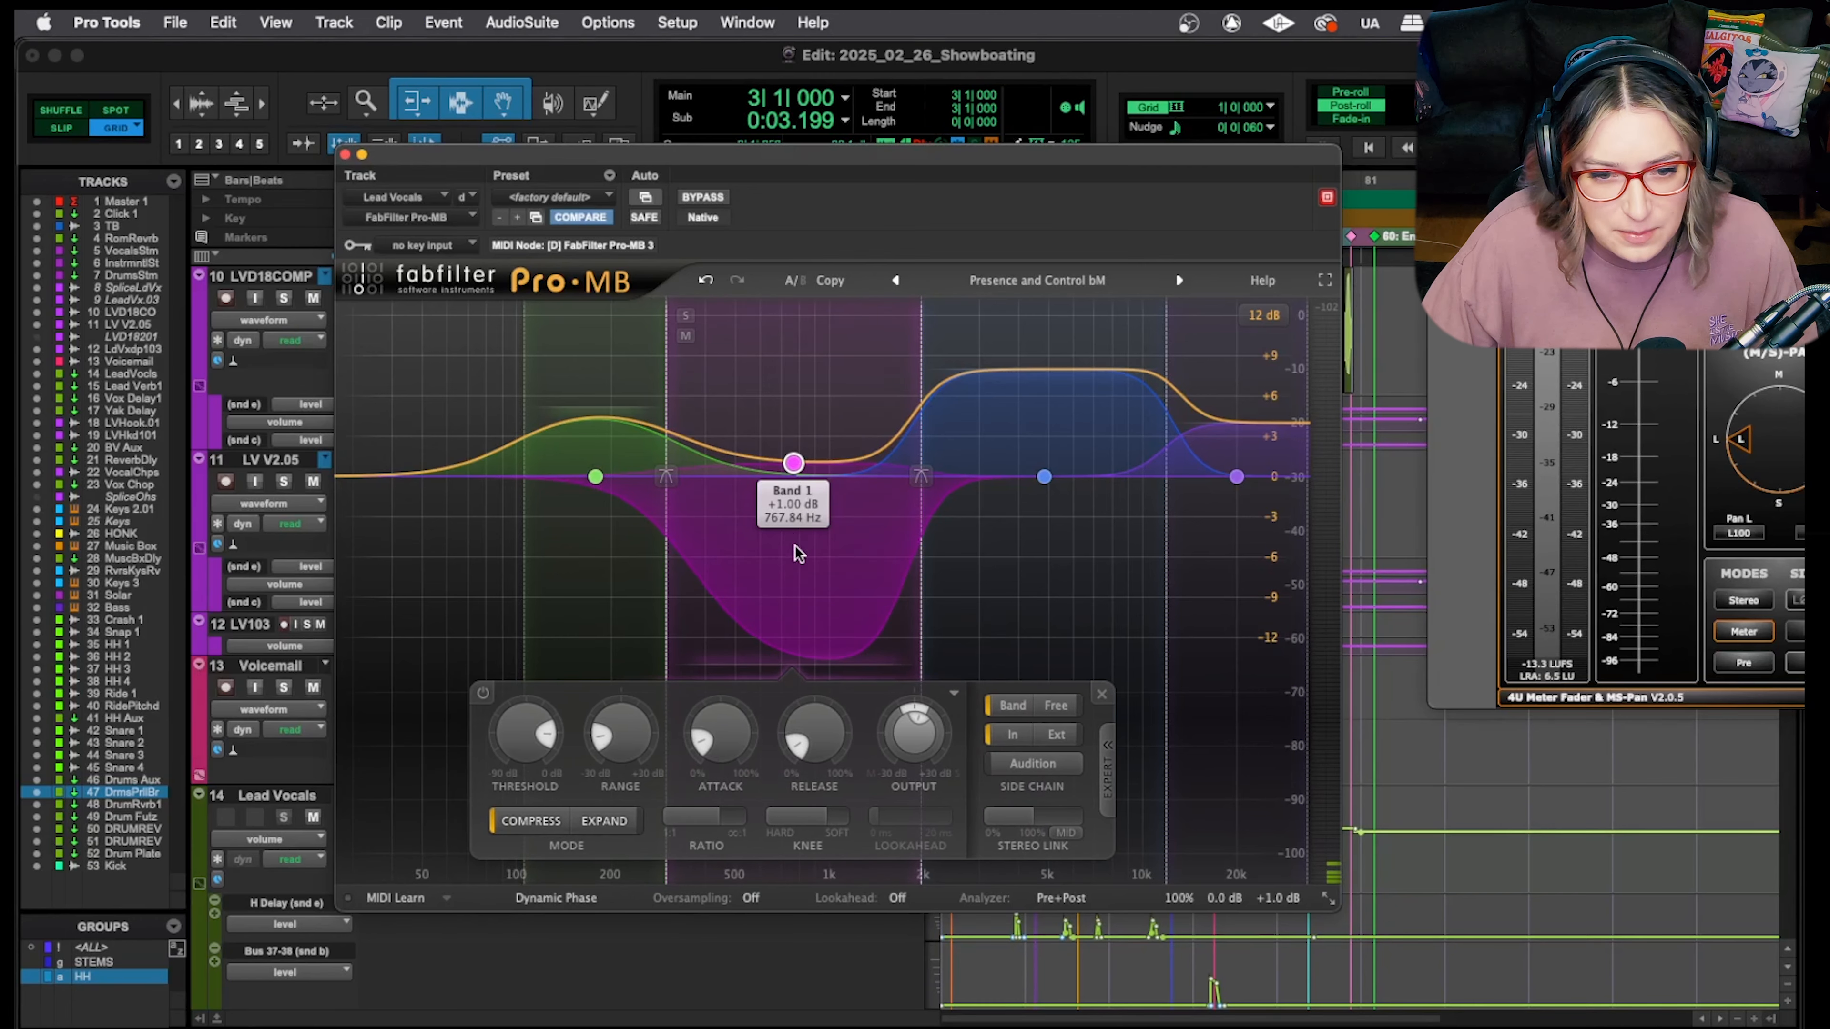
click(1044, 477)
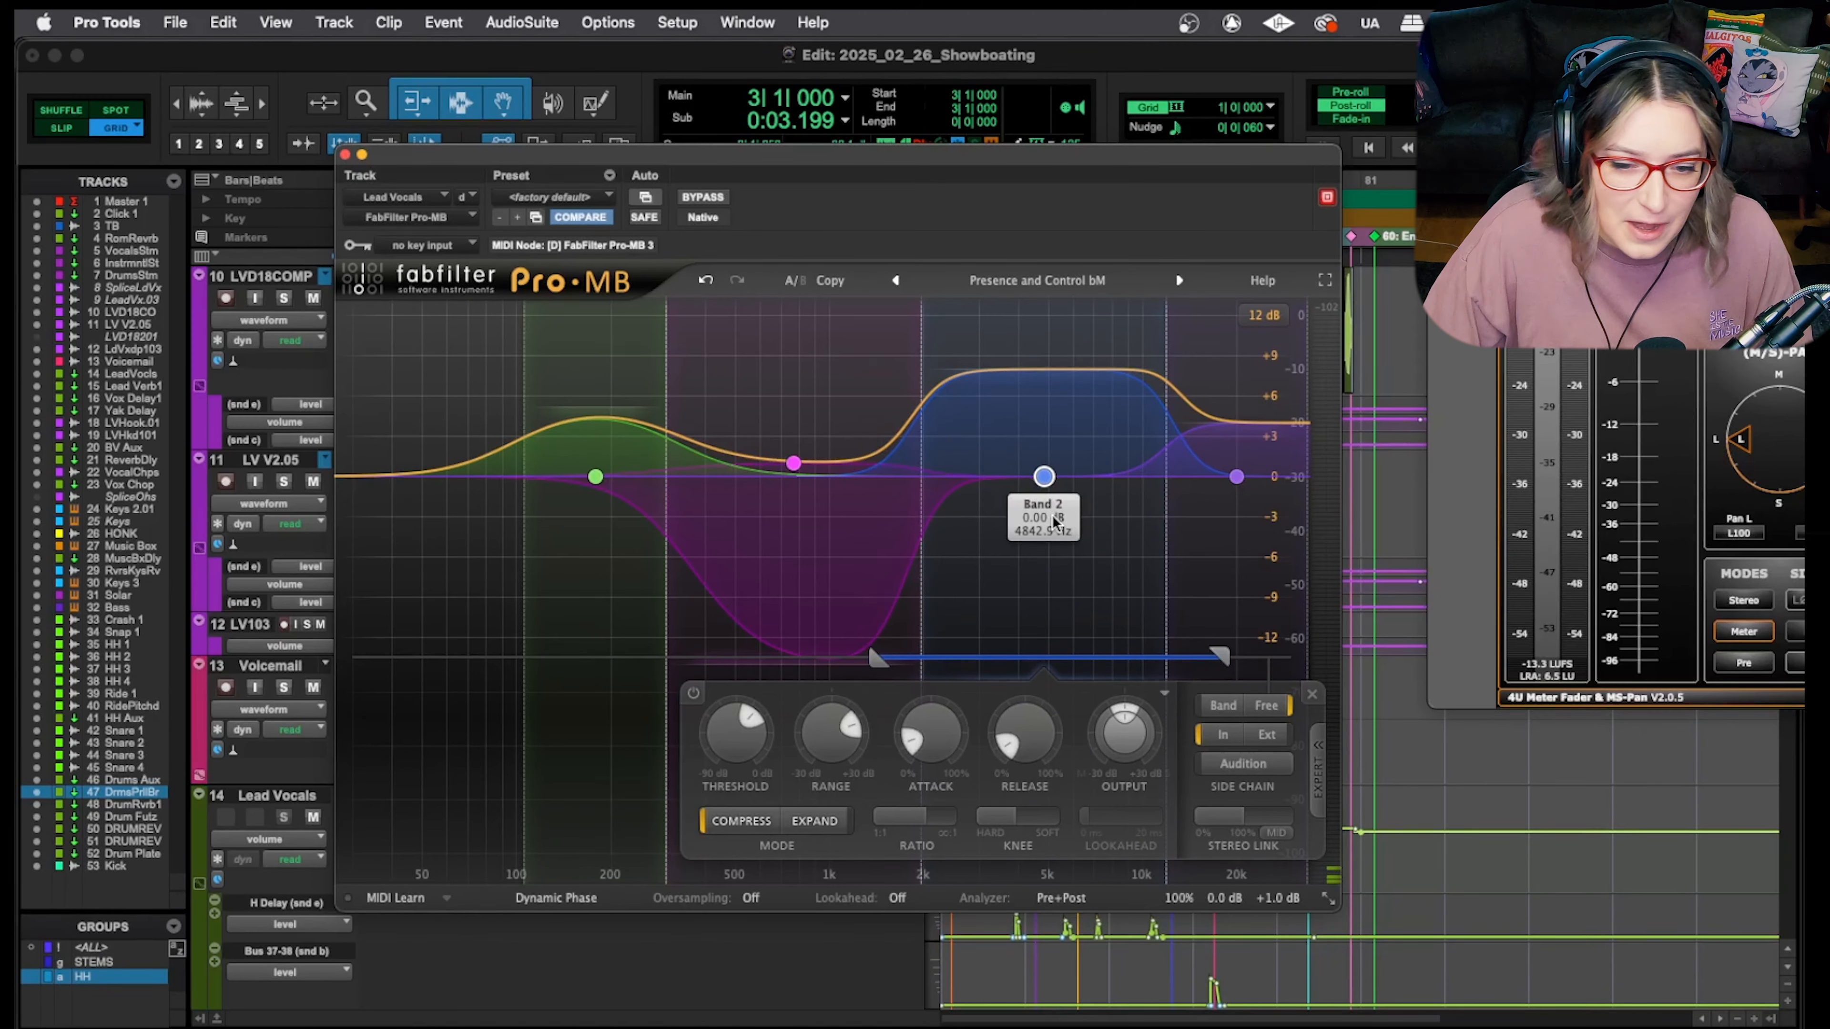
click(595, 477)
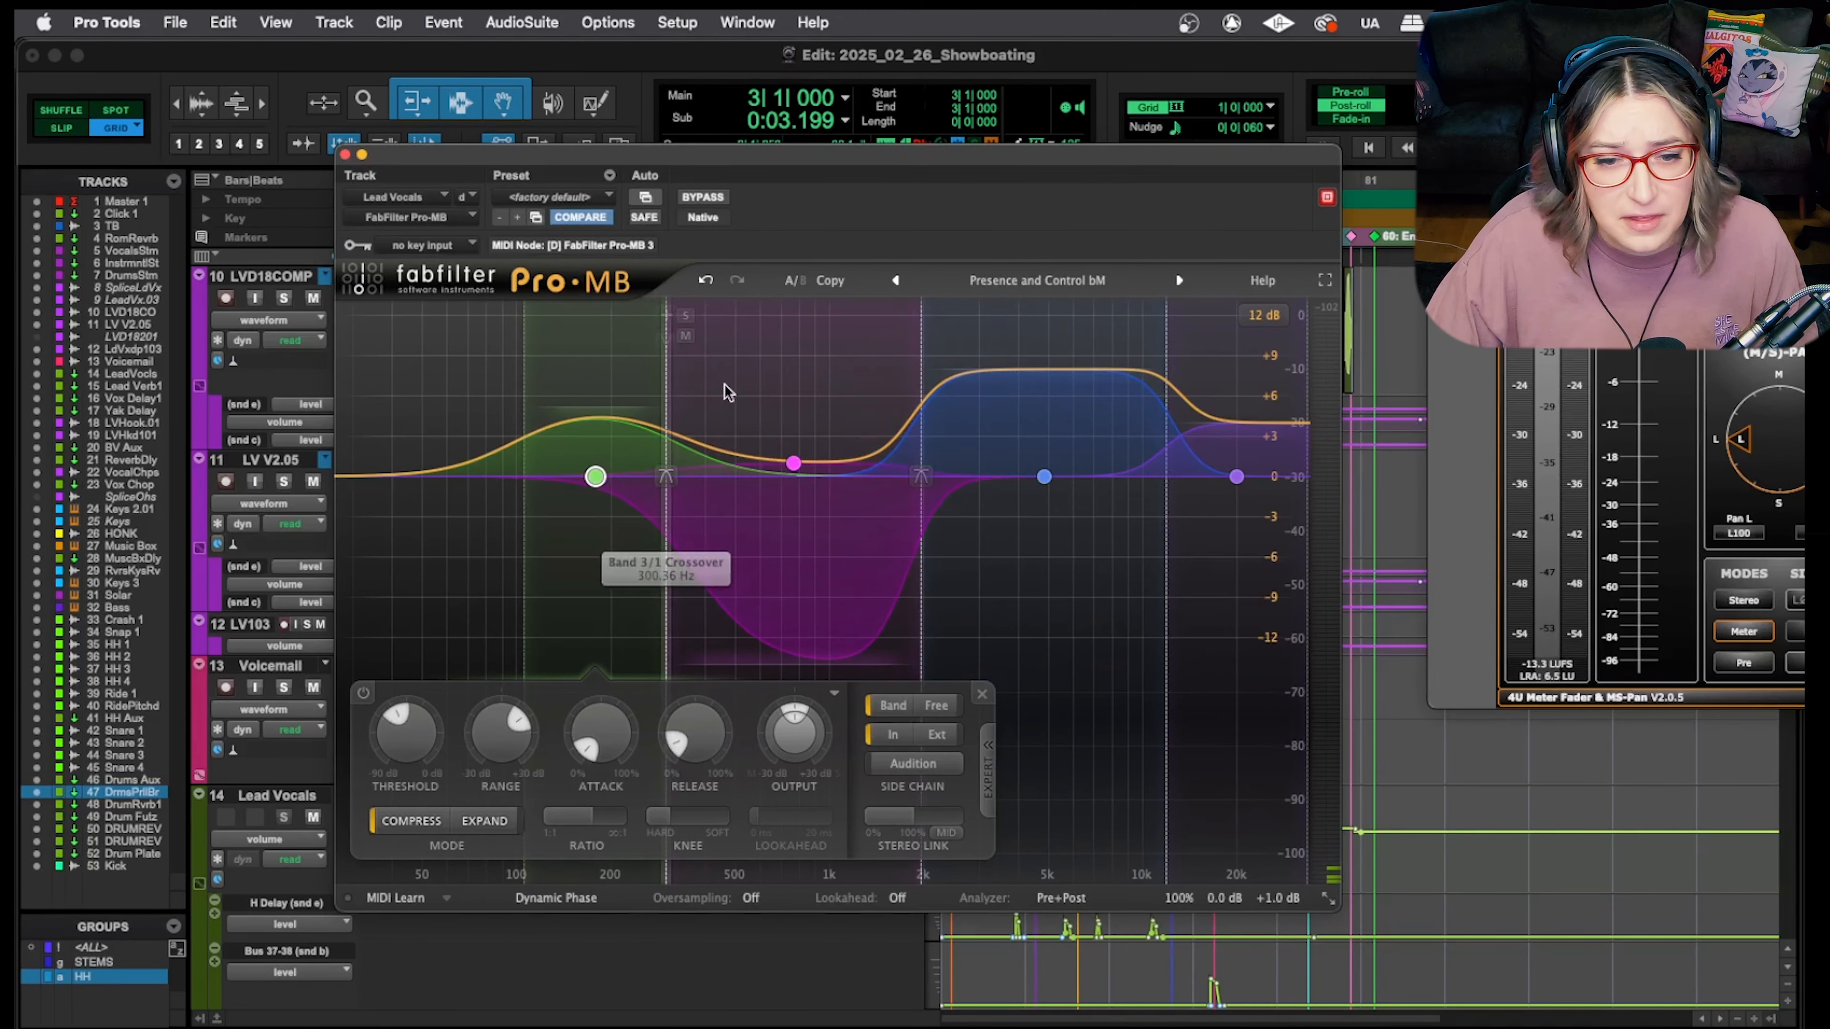
Load the Default Setting in Pro-MB and add a compression band at about 997 Hz with slightly lowered output and threshold
click(987, 280)
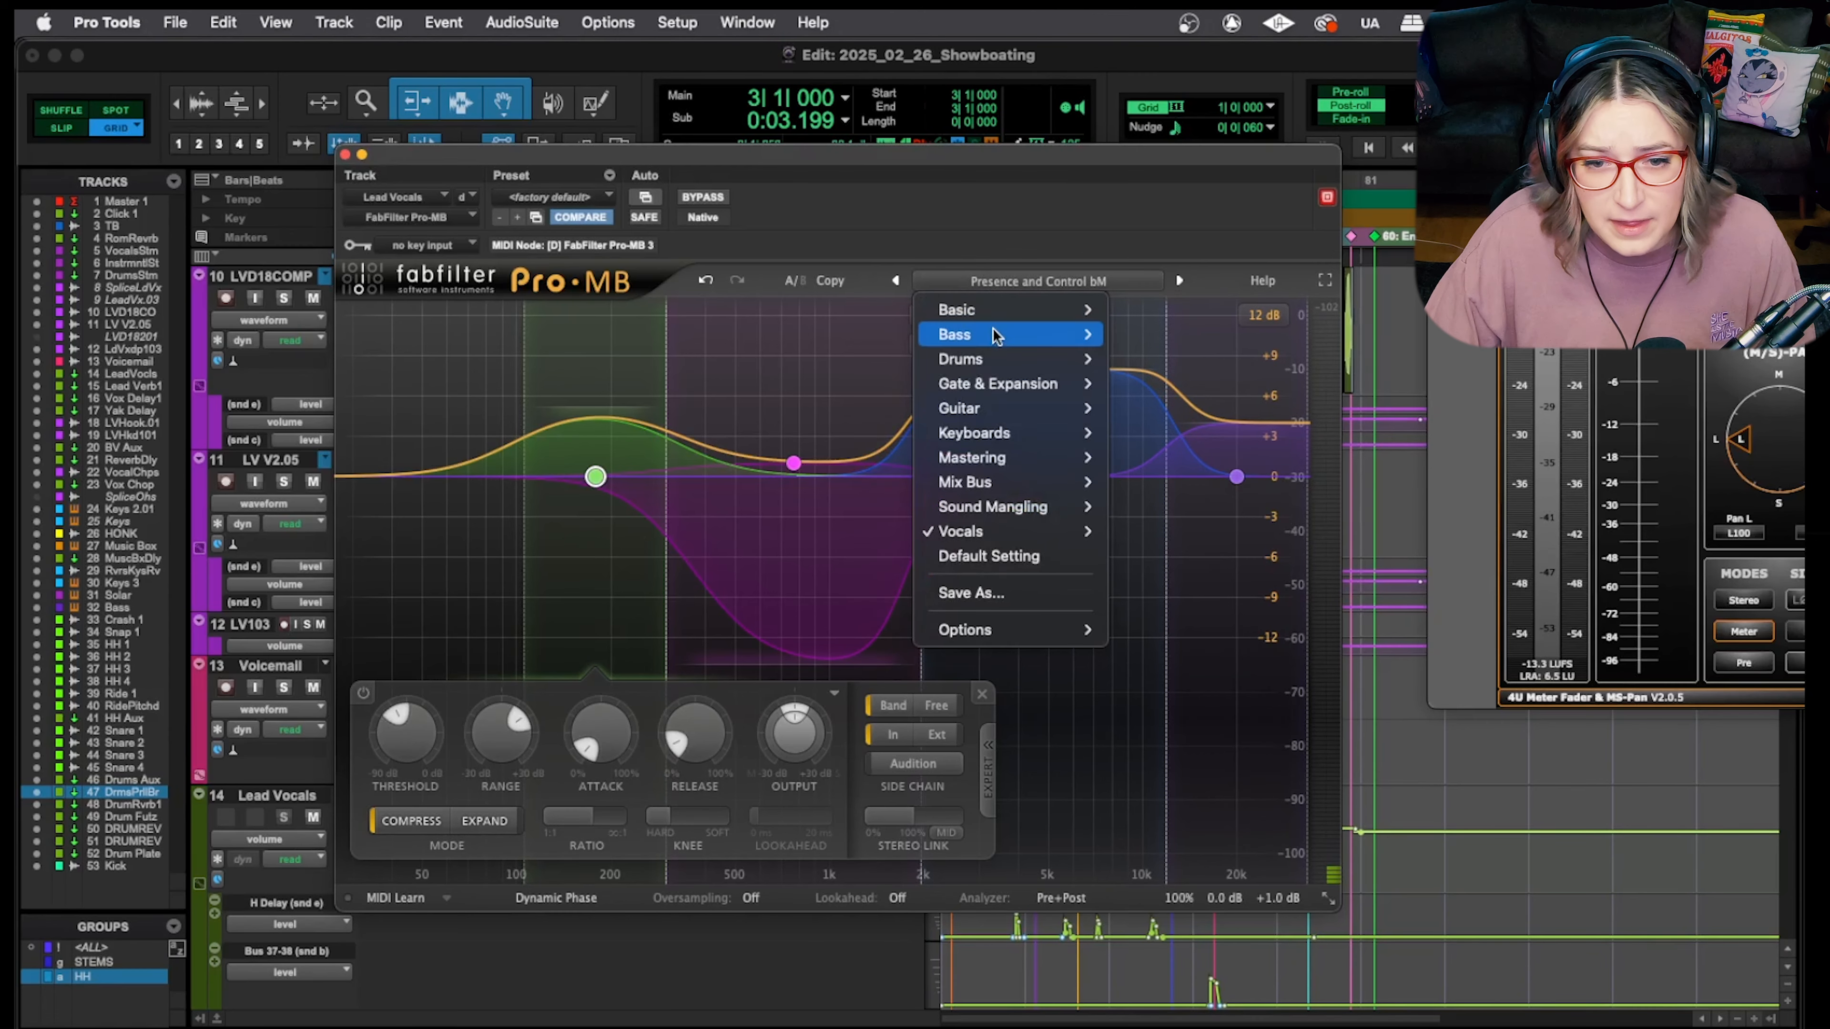
click(972, 544)
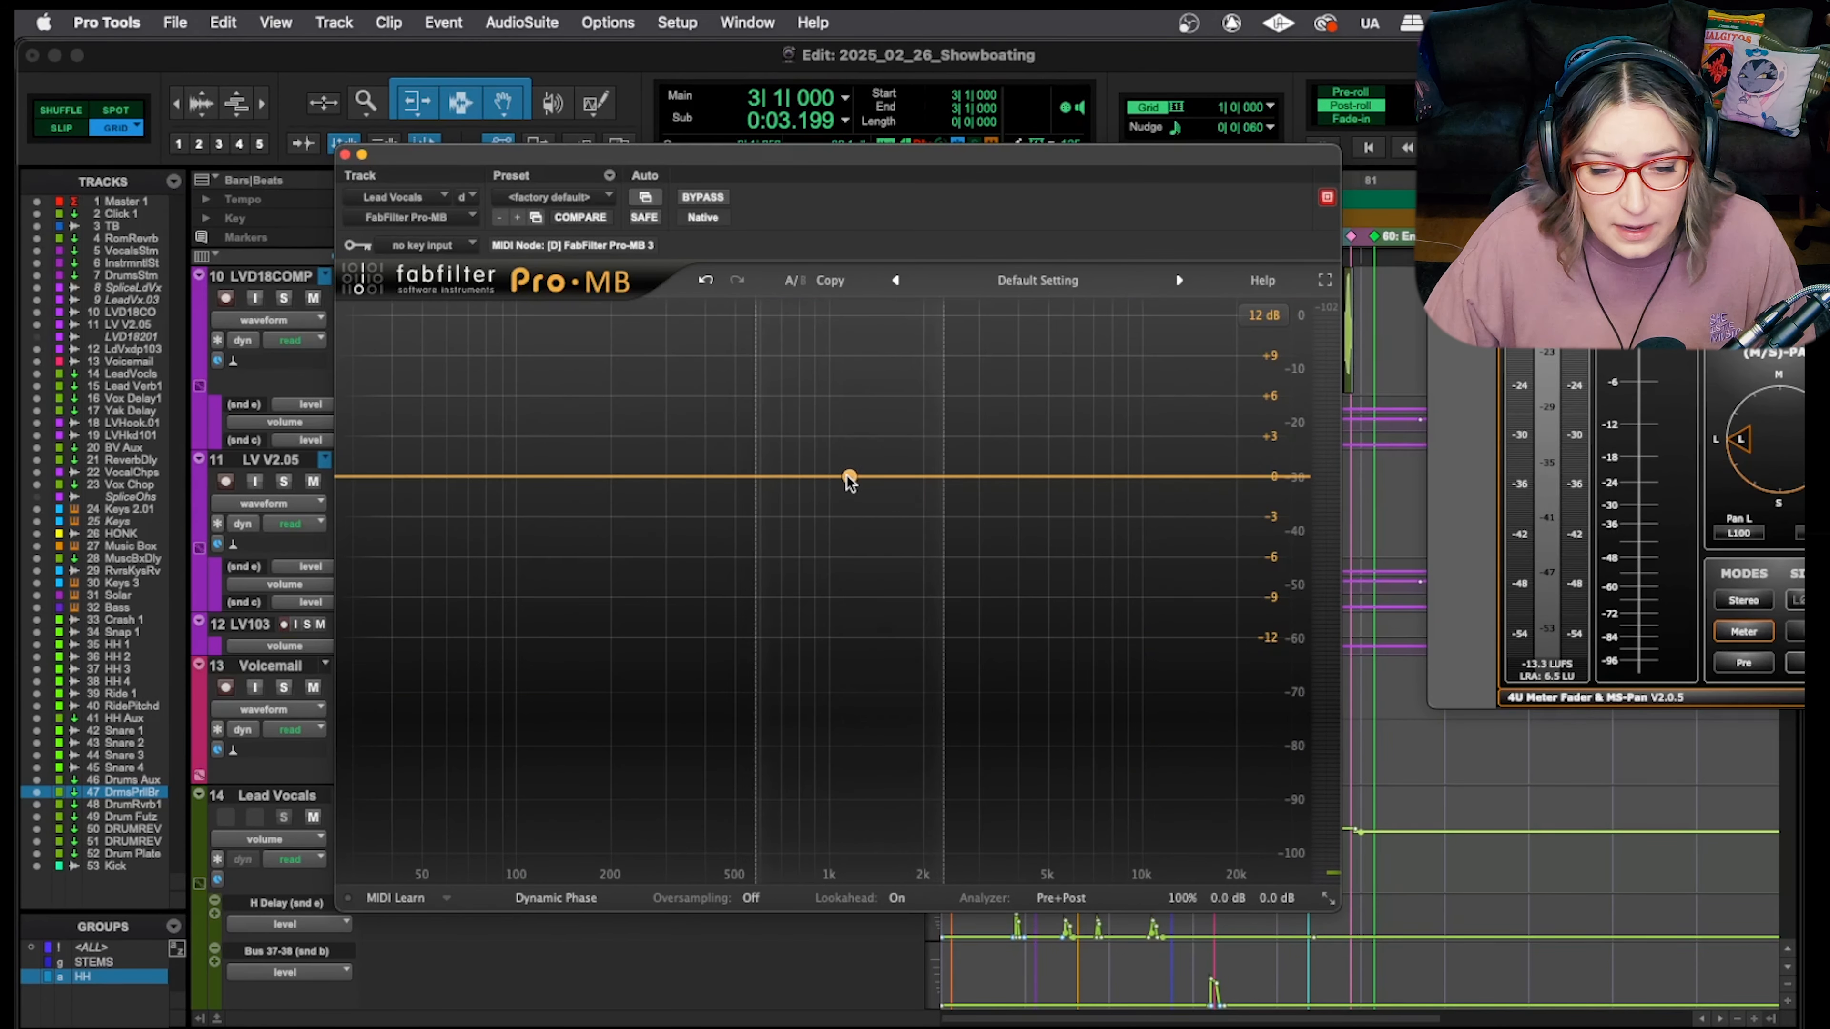
click(829, 477)
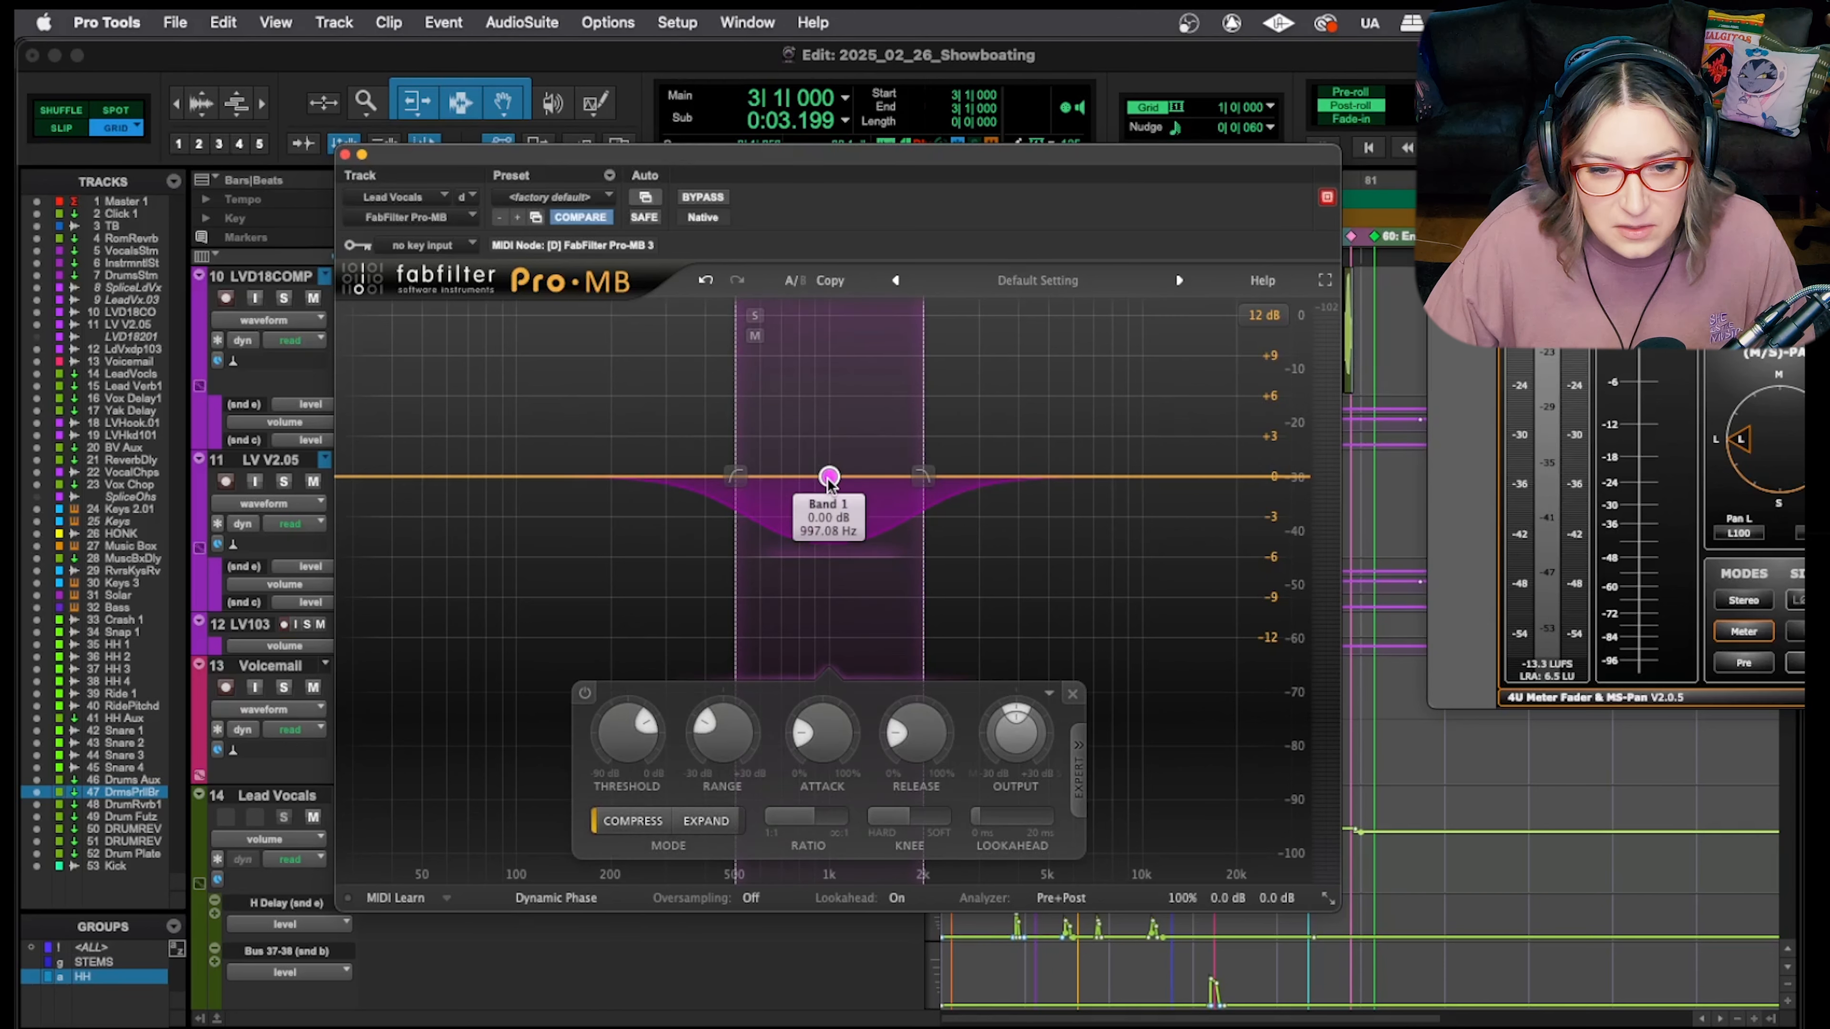
drag(829, 478, 829, 489)
mouse_move(632, 734)
mouse_down()
mouse_move(634, 788)
mouse_move(635, 671)
mouse_move(632, 743)
mouse_up()
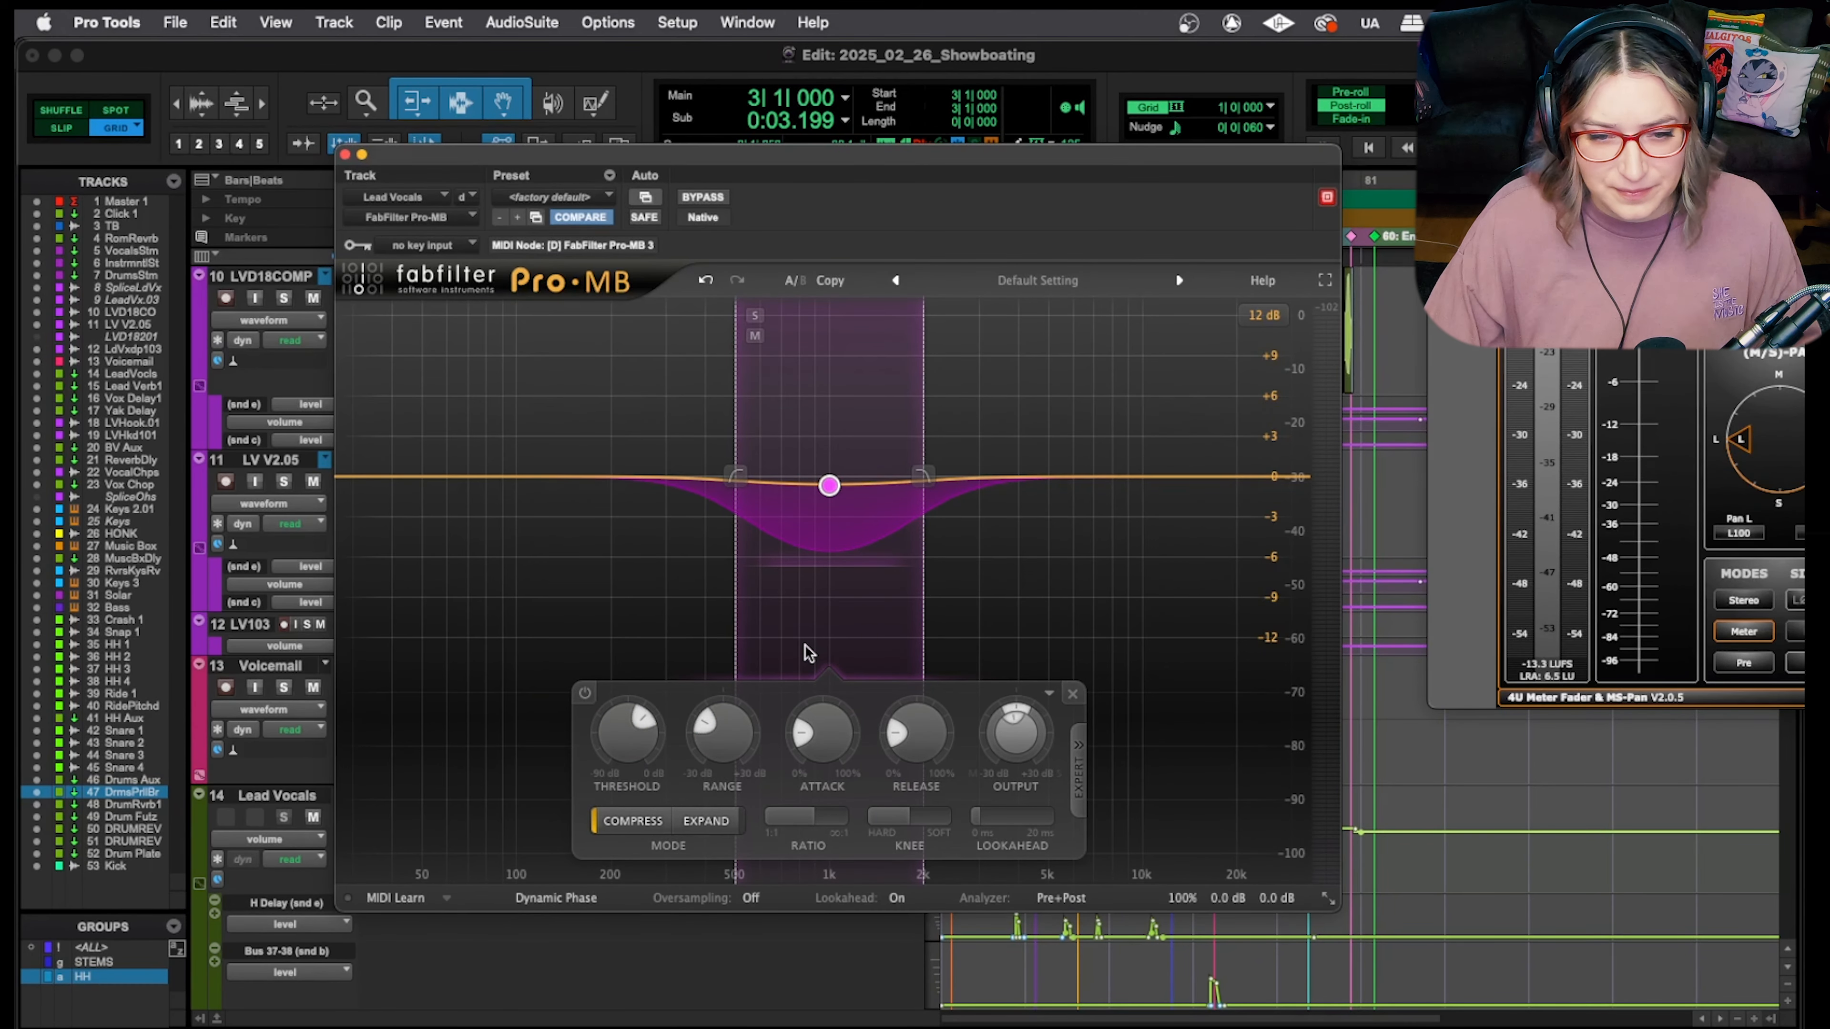
Close Pro-MB and remove it from the Lead Vocals track's inserts
click(345, 155)
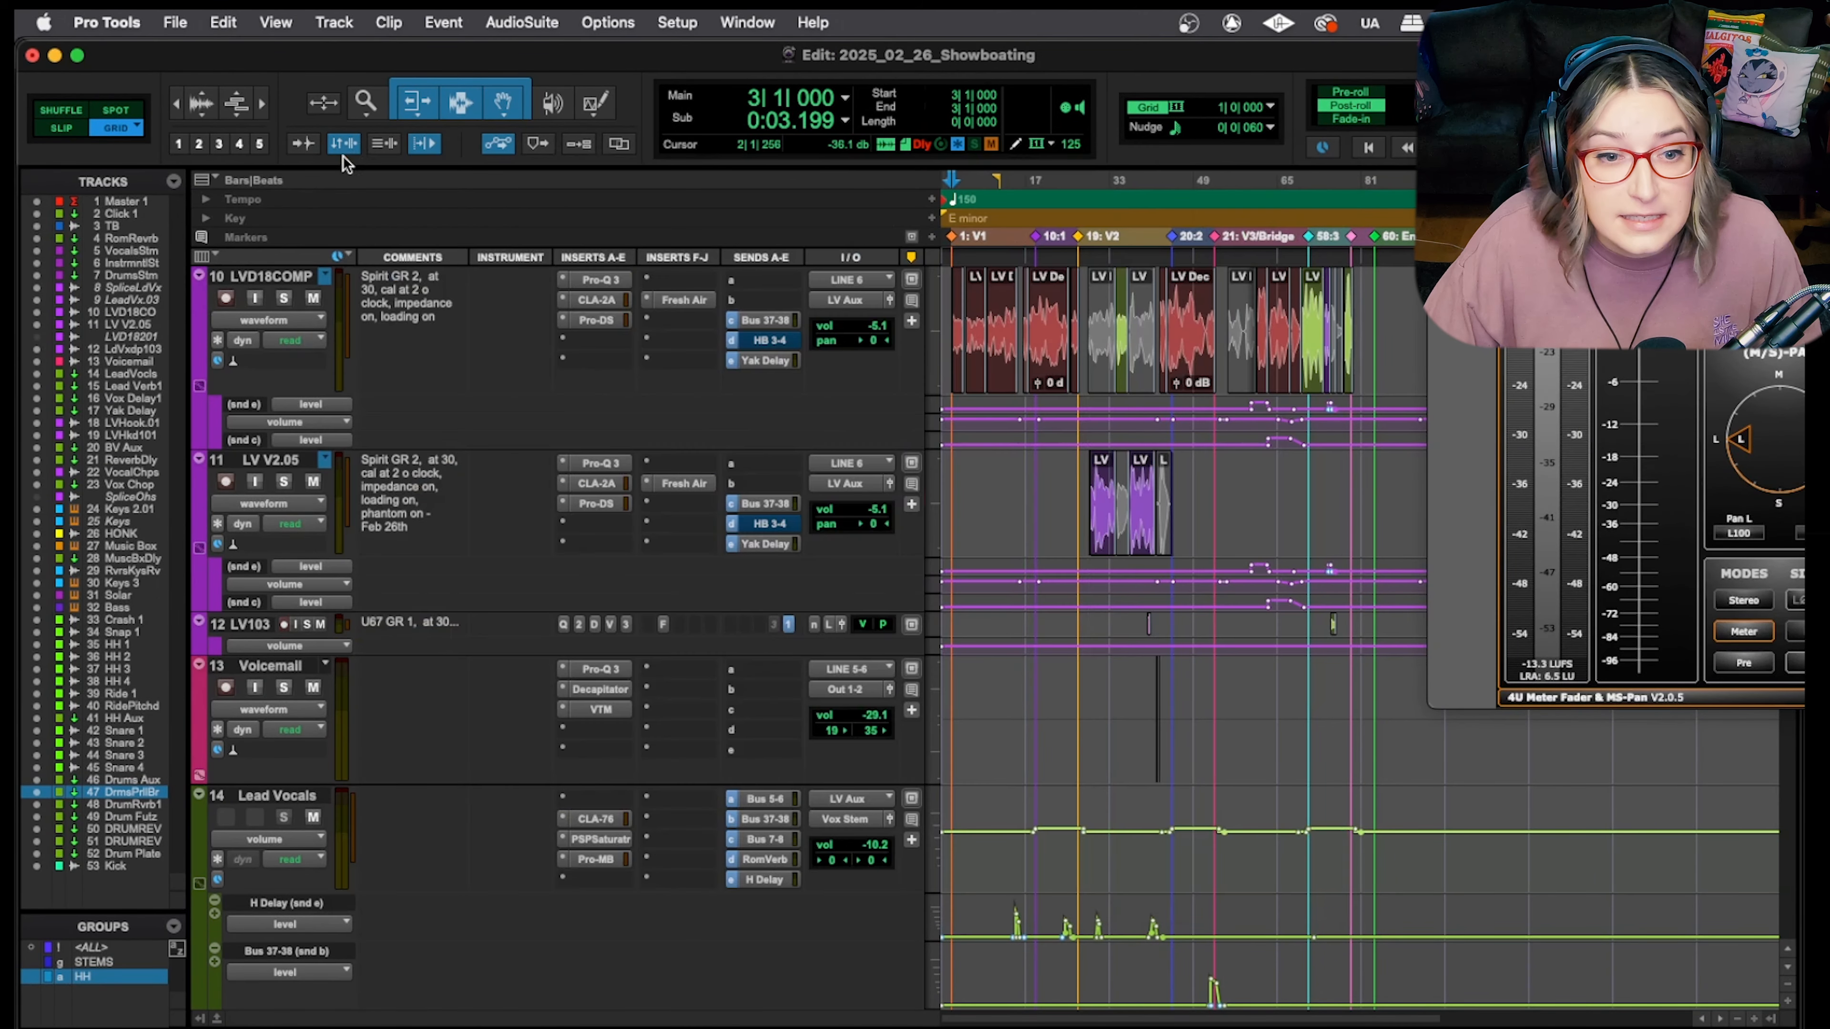
click(563, 860)
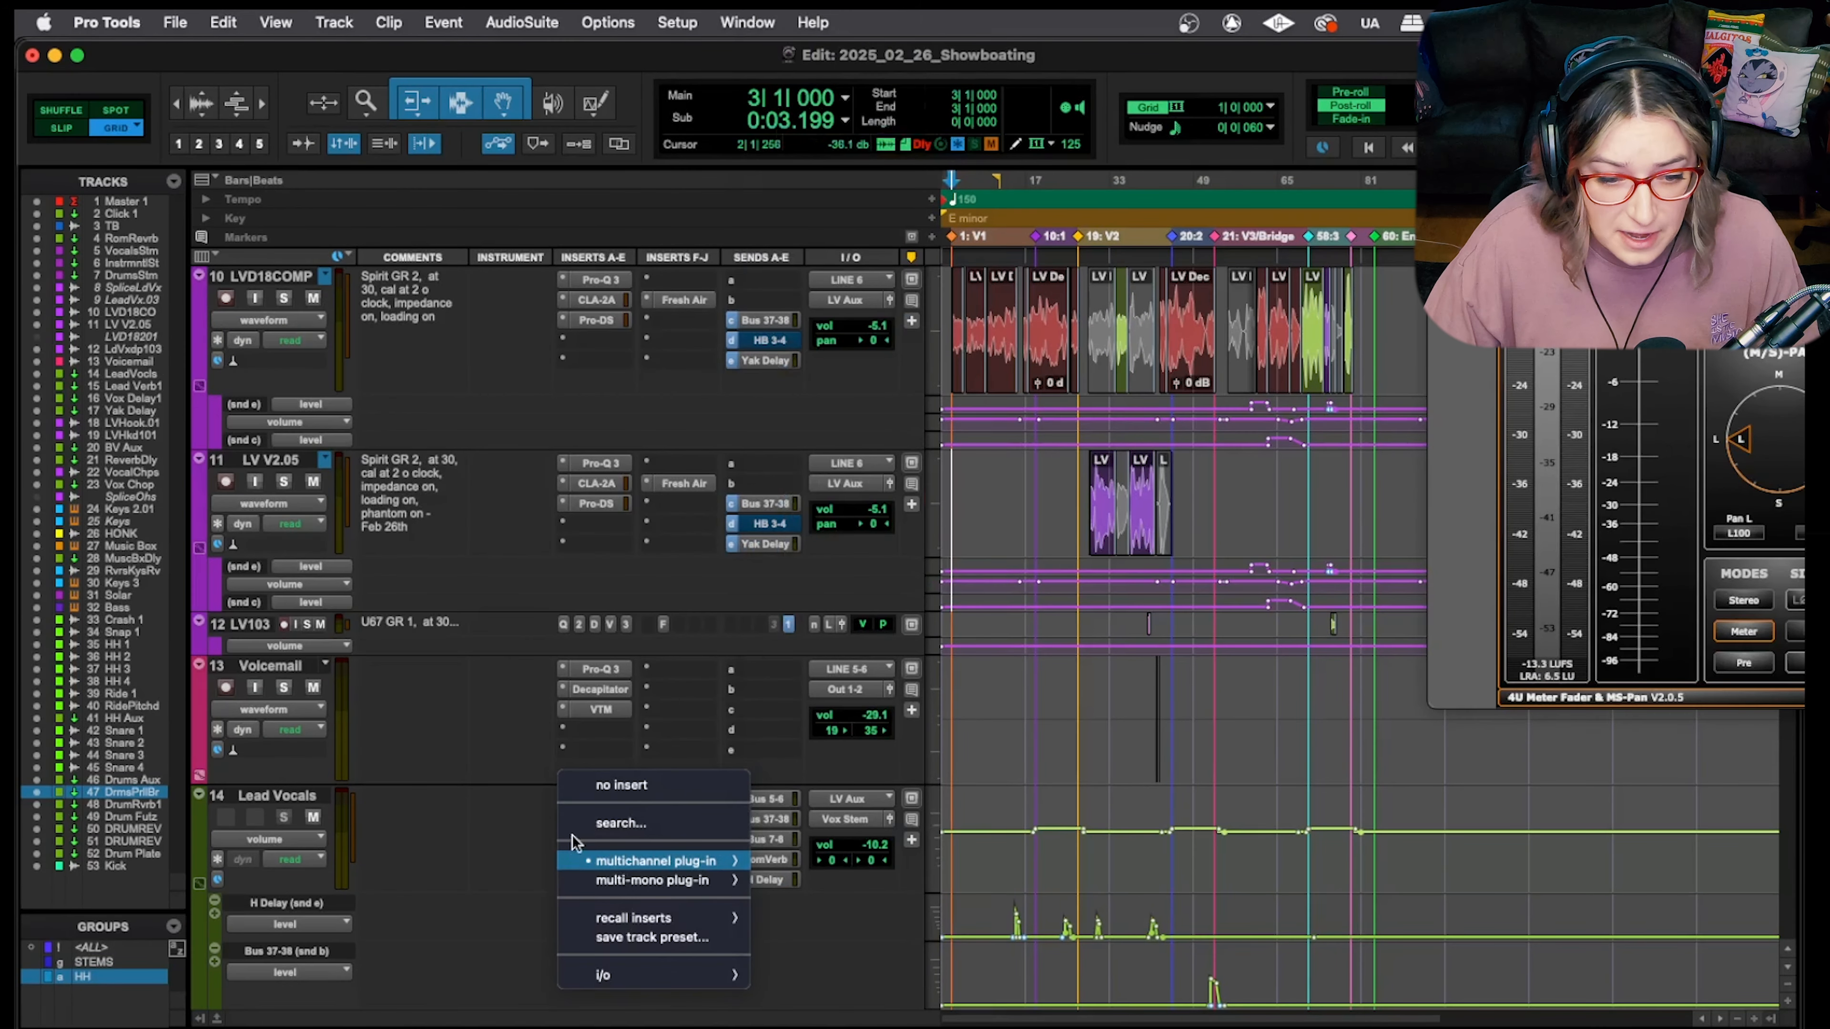
click(599, 786)
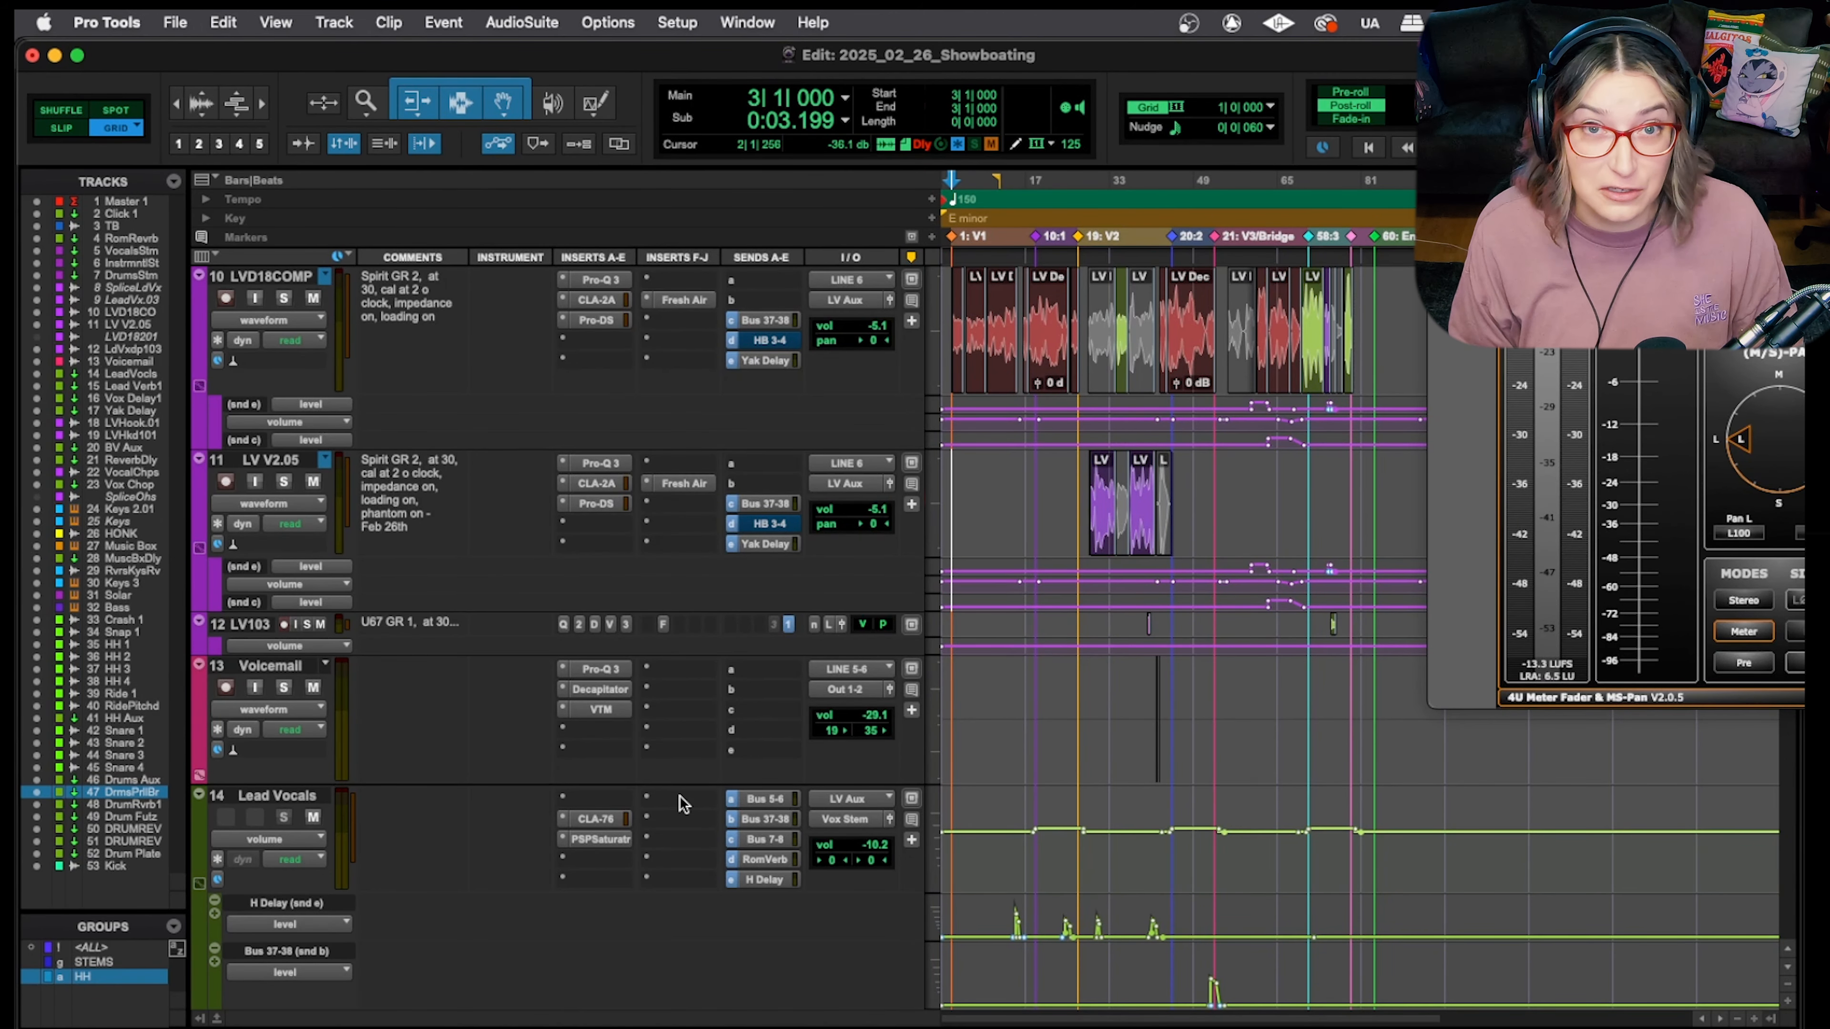
Review the H-Delay settings on the Vox Delay 1 track and close the plug-in
scroll(650, 874, down, 3)
scroll(650, 874, down, 5)
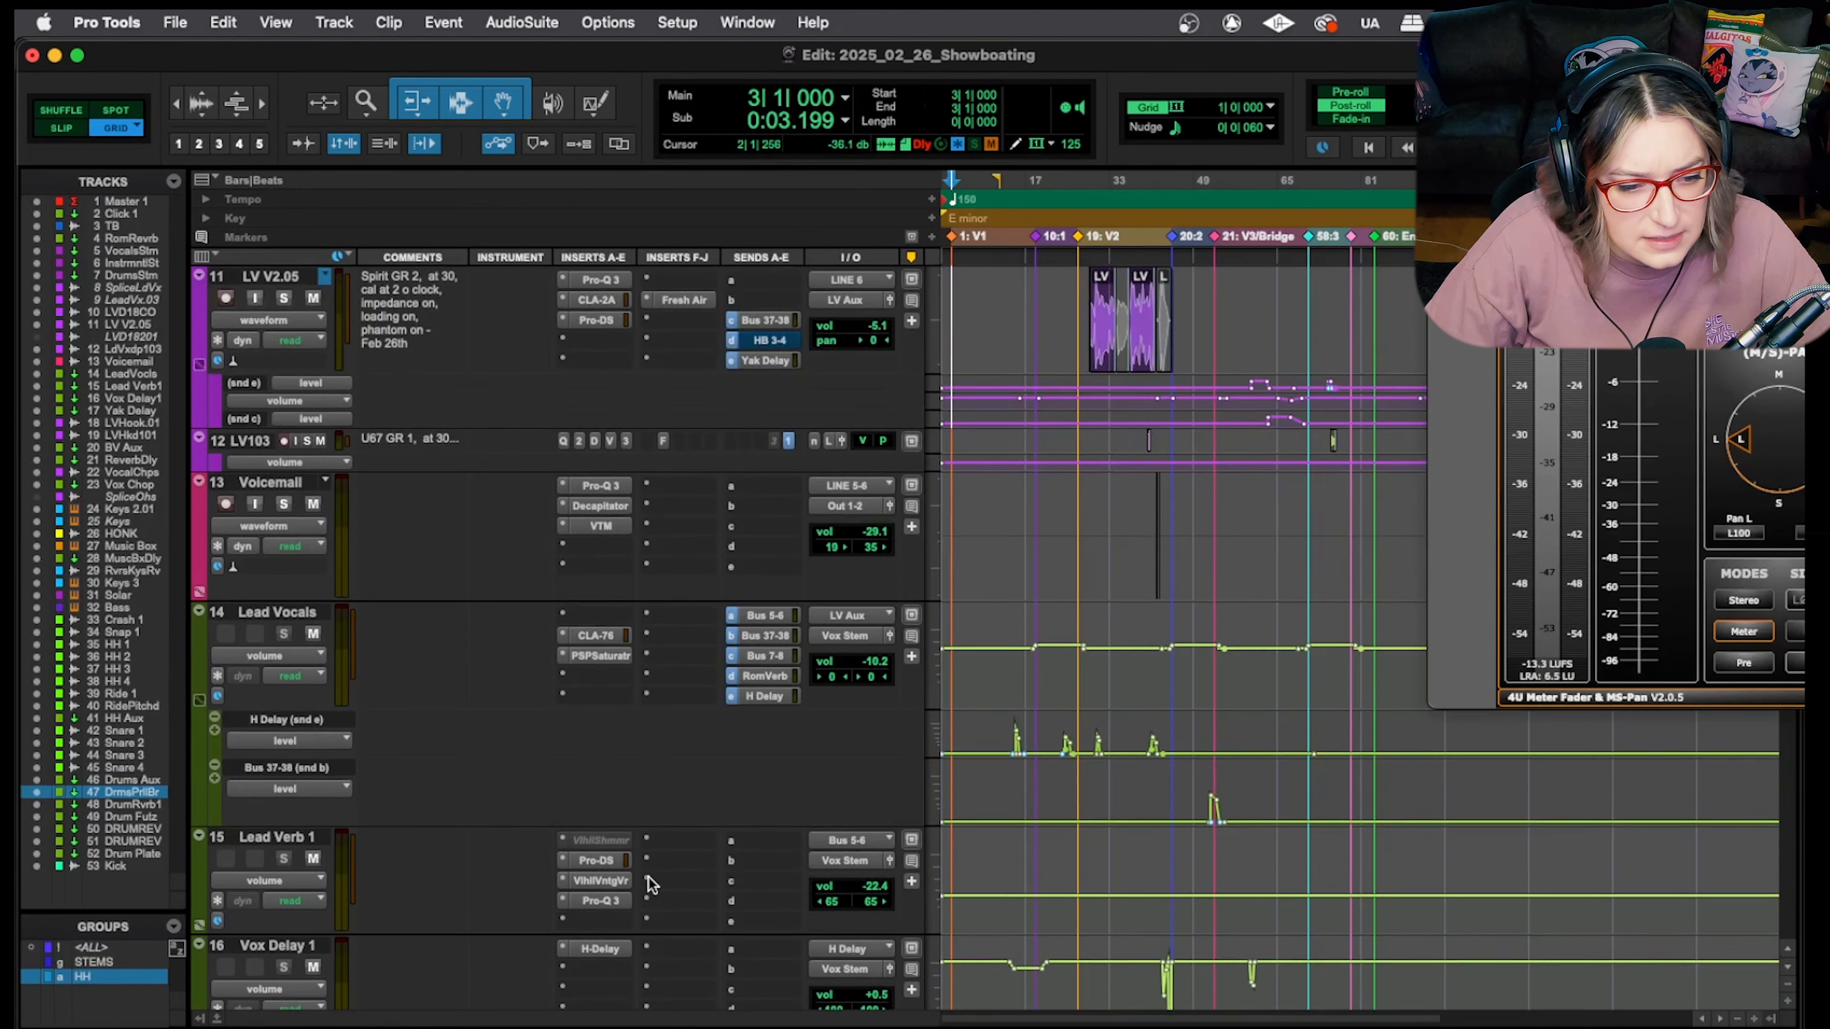
click(586, 806)
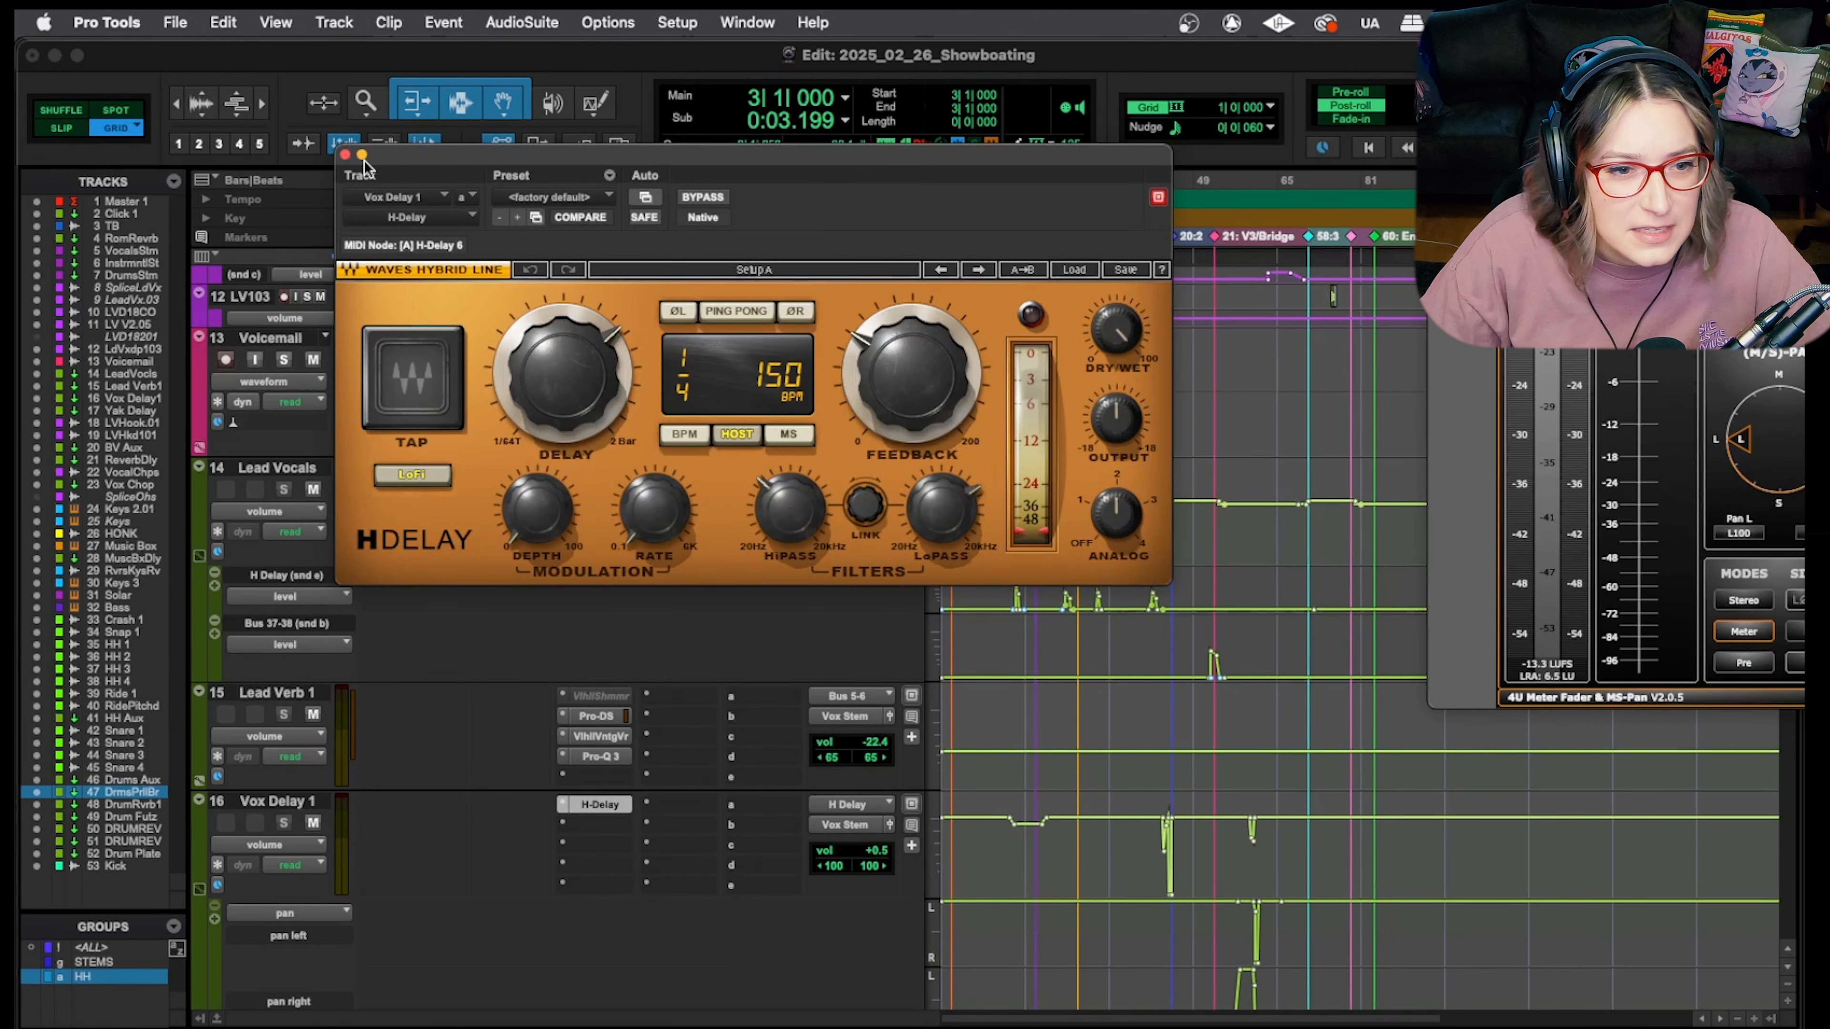
click(345, 155)
Create a stereo Aux Input track named "Short Delay LV" directly below the Lead Vocals track
scroll(367, 612, up, 1)
click(257, 485)
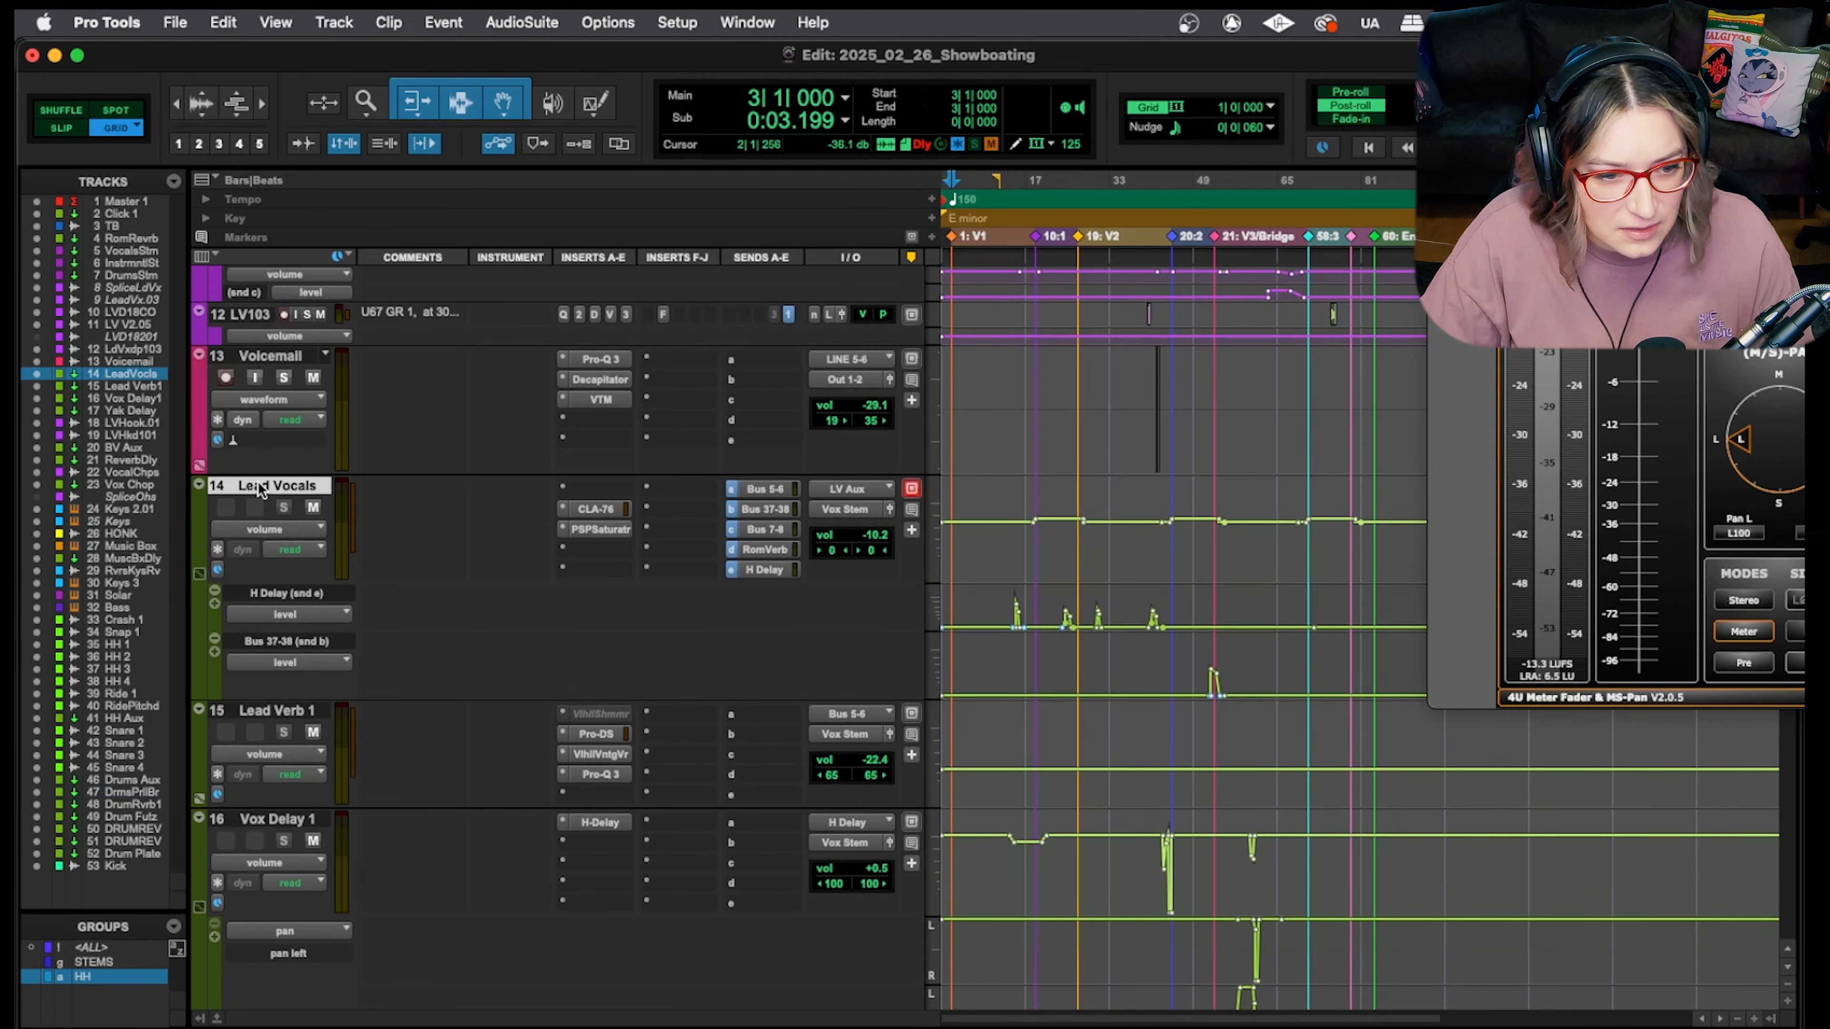
key(super+shift+n)
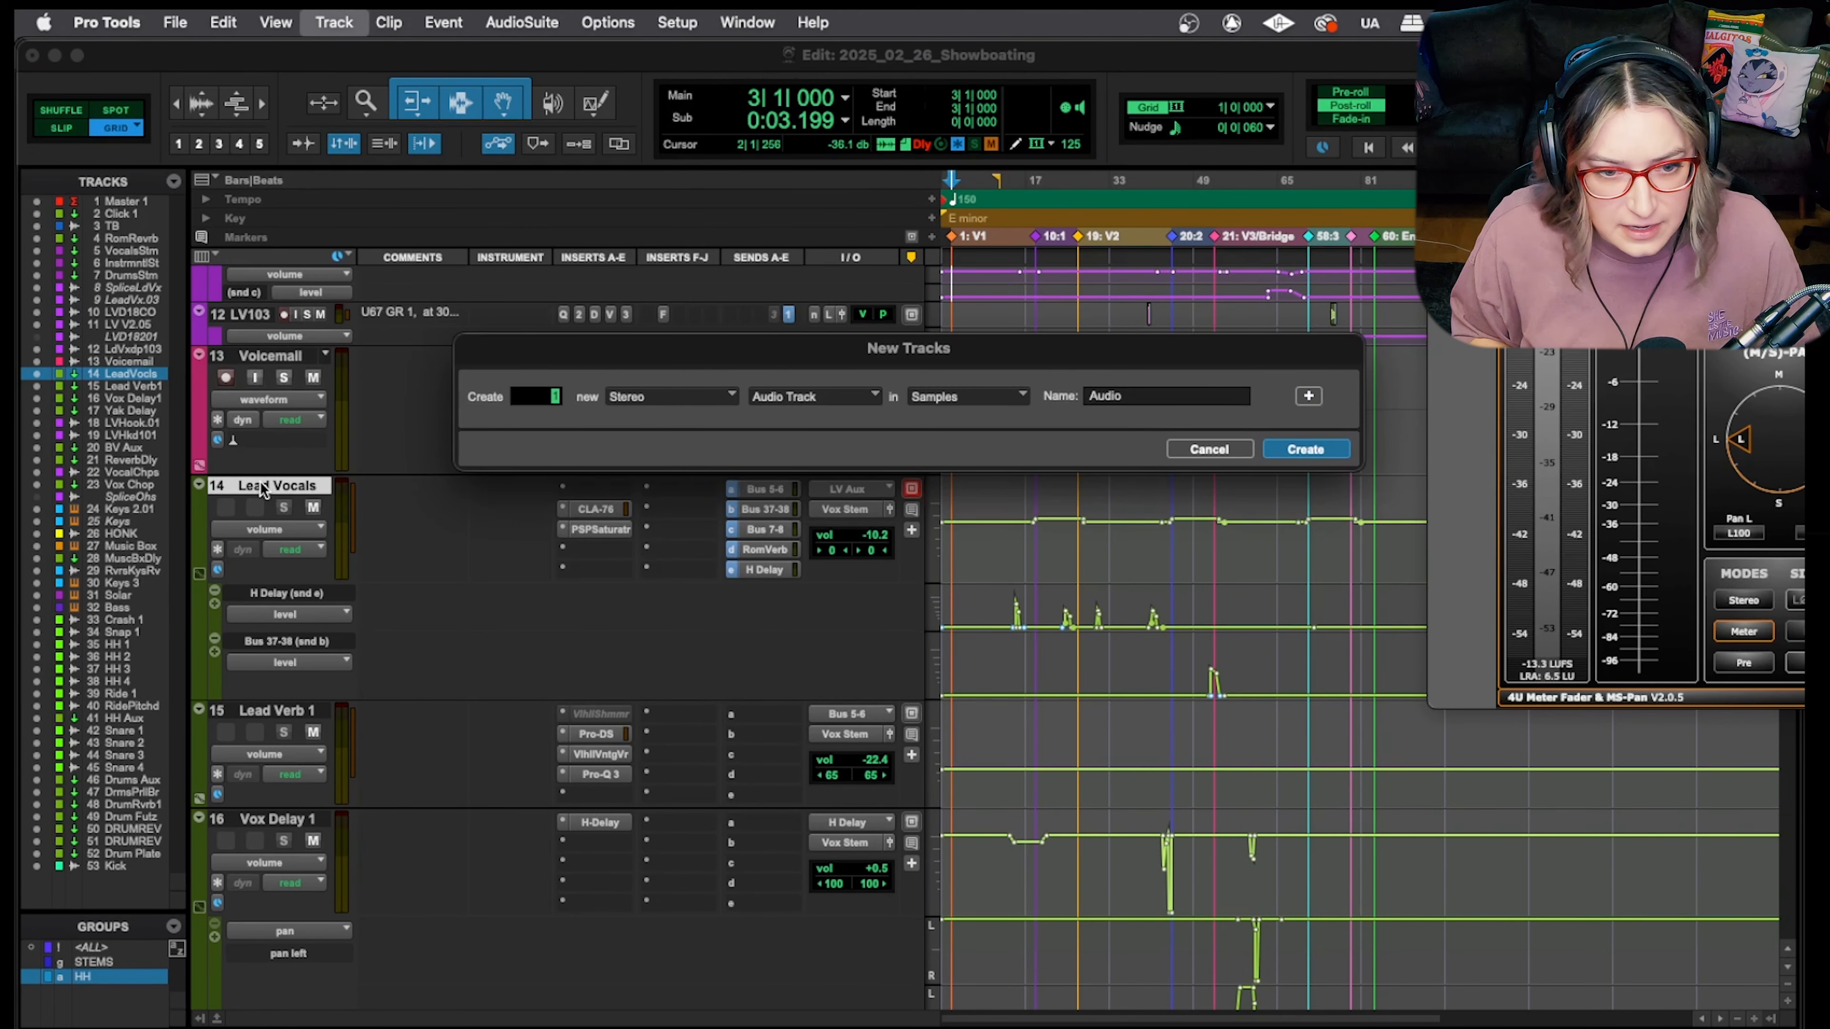
key(super+Down)
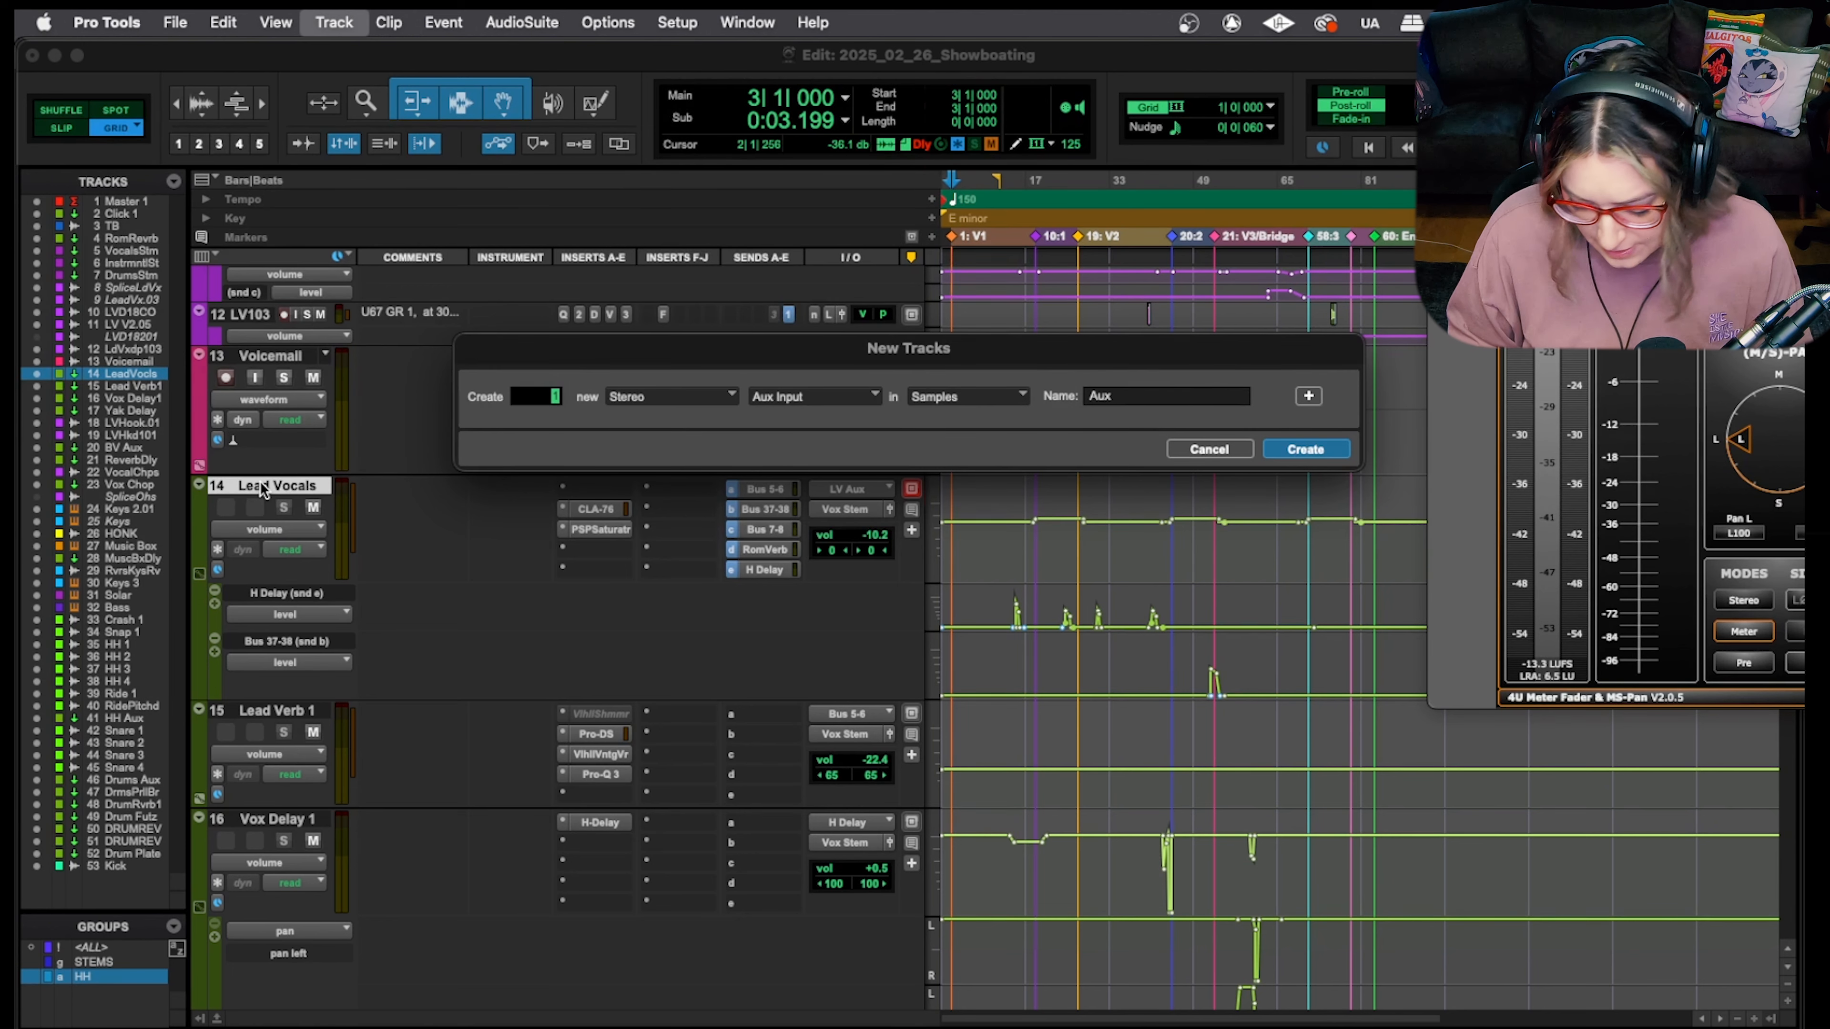
click(1153, 396)
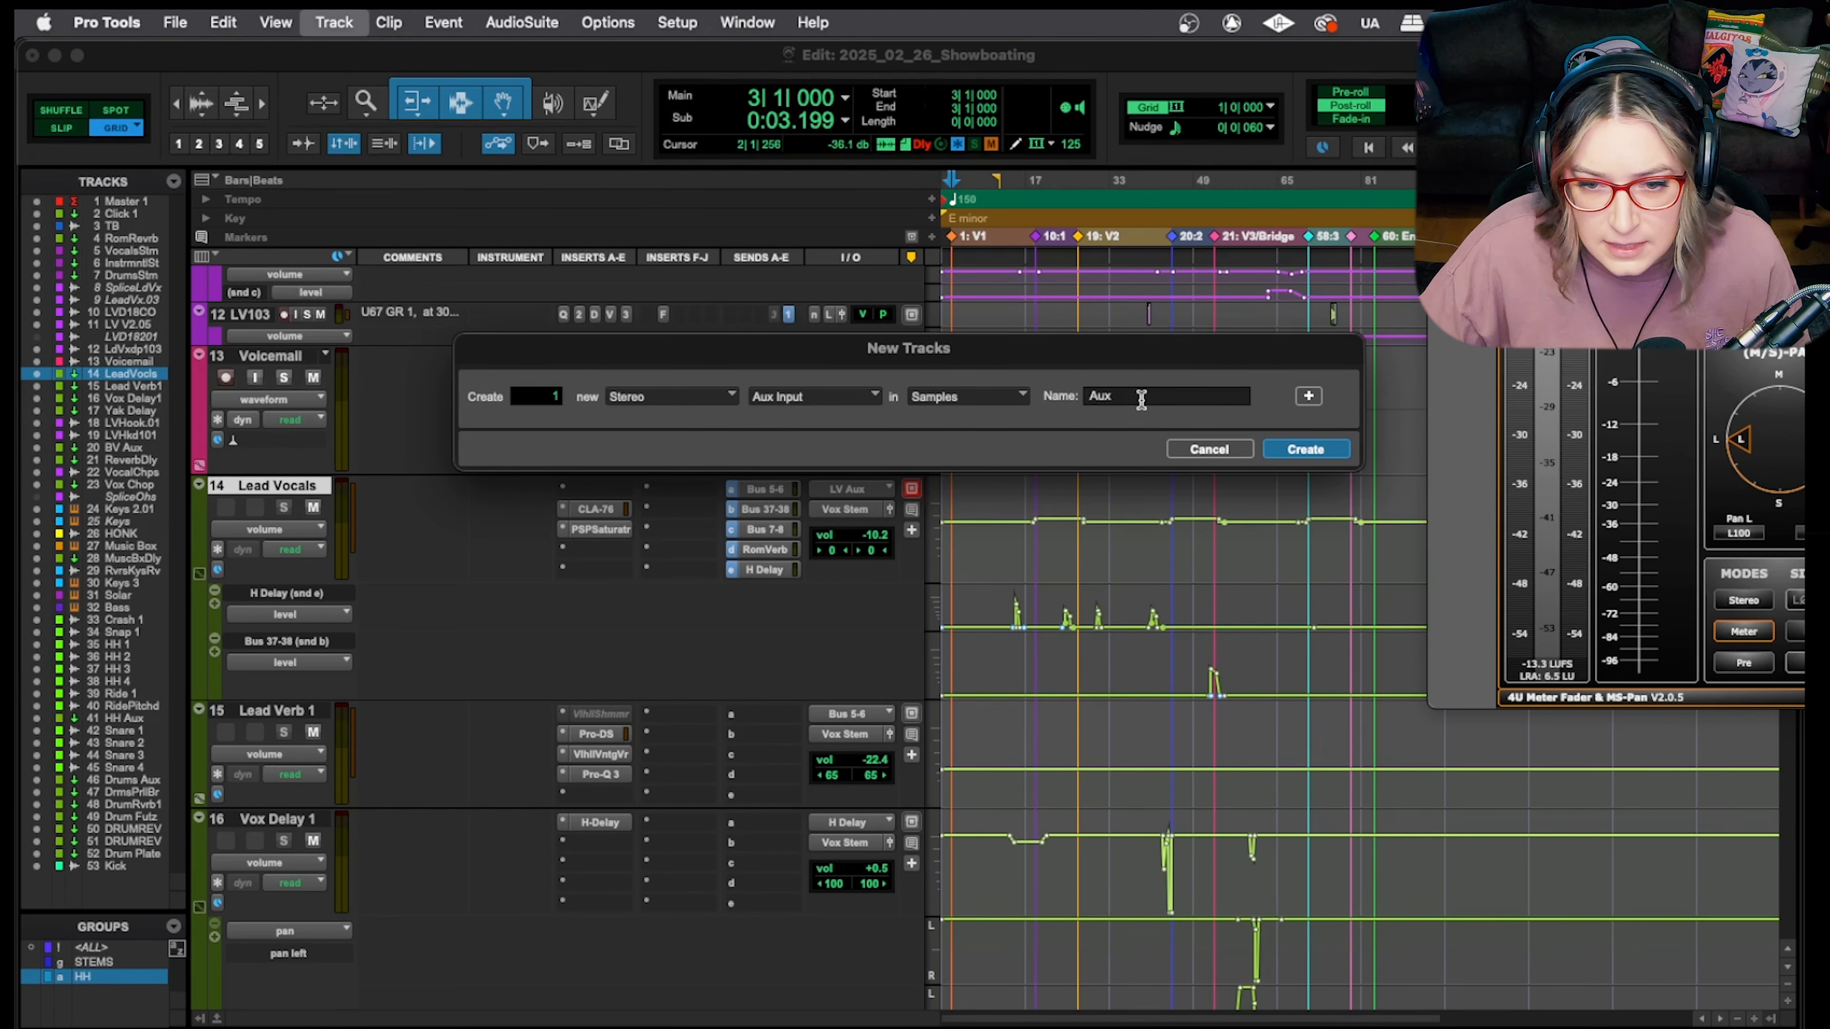
text(S)
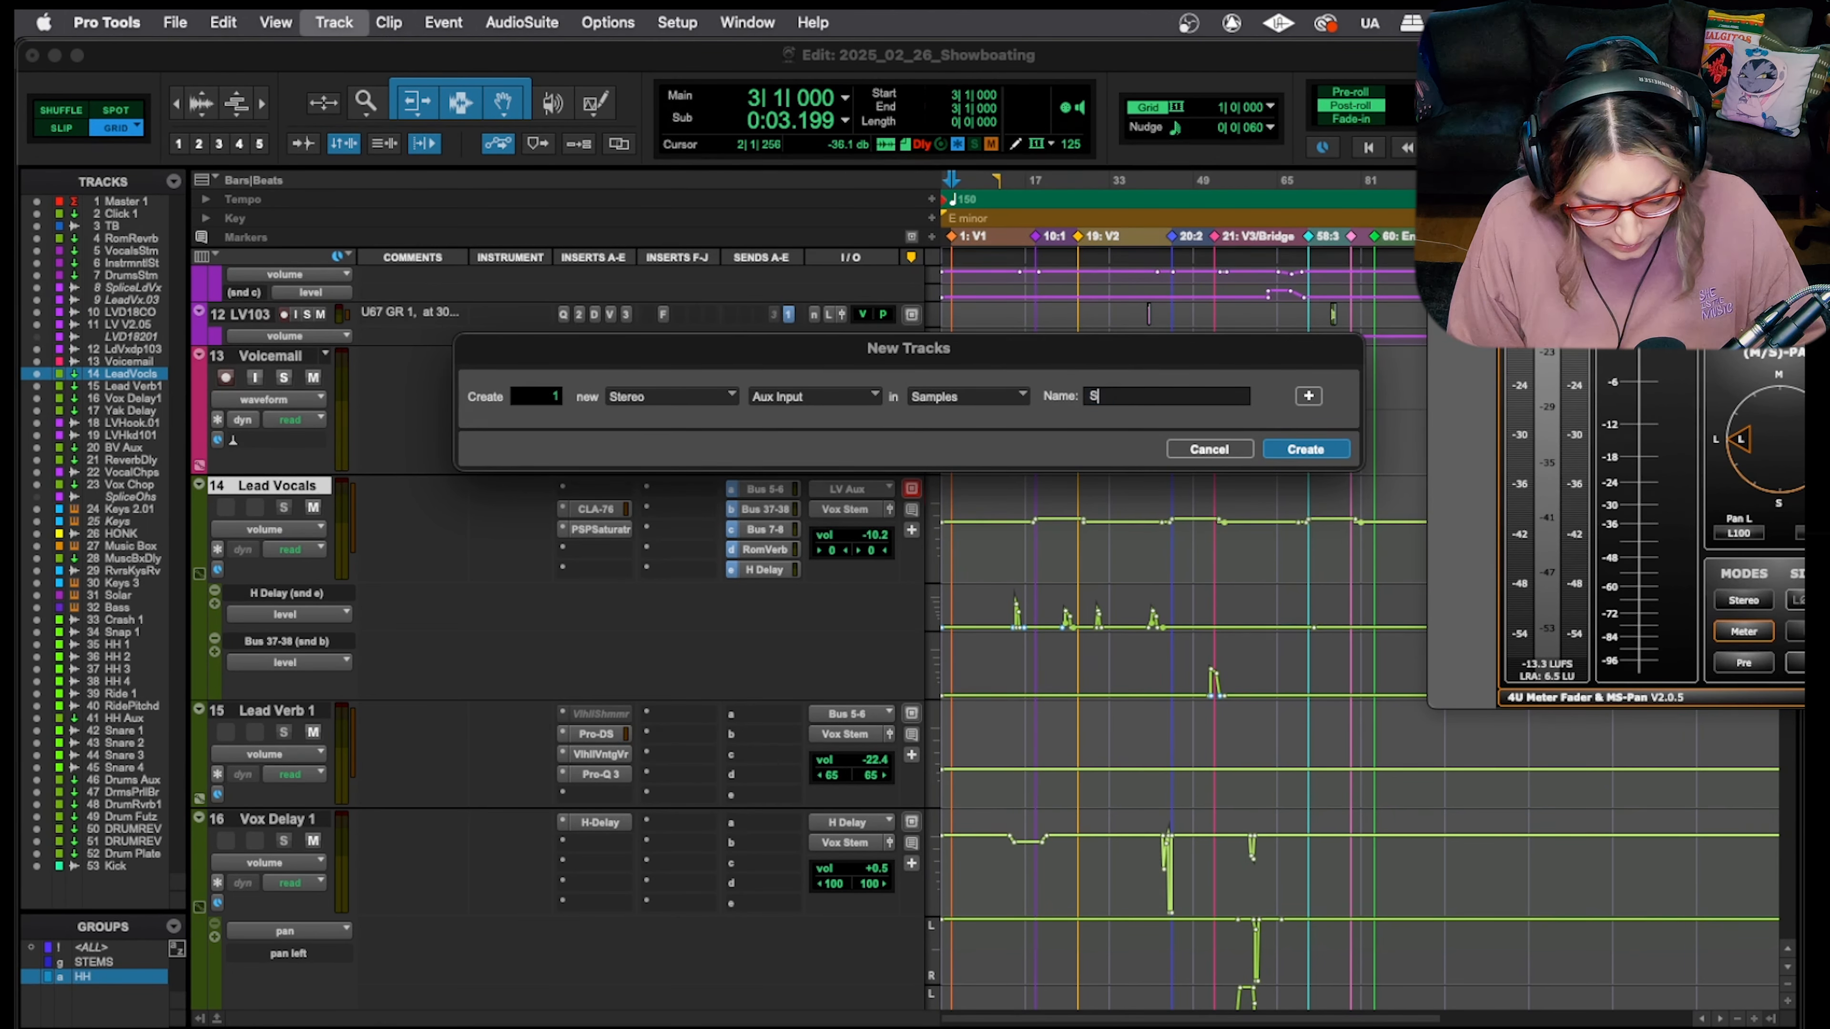
text(hort Delay LV)
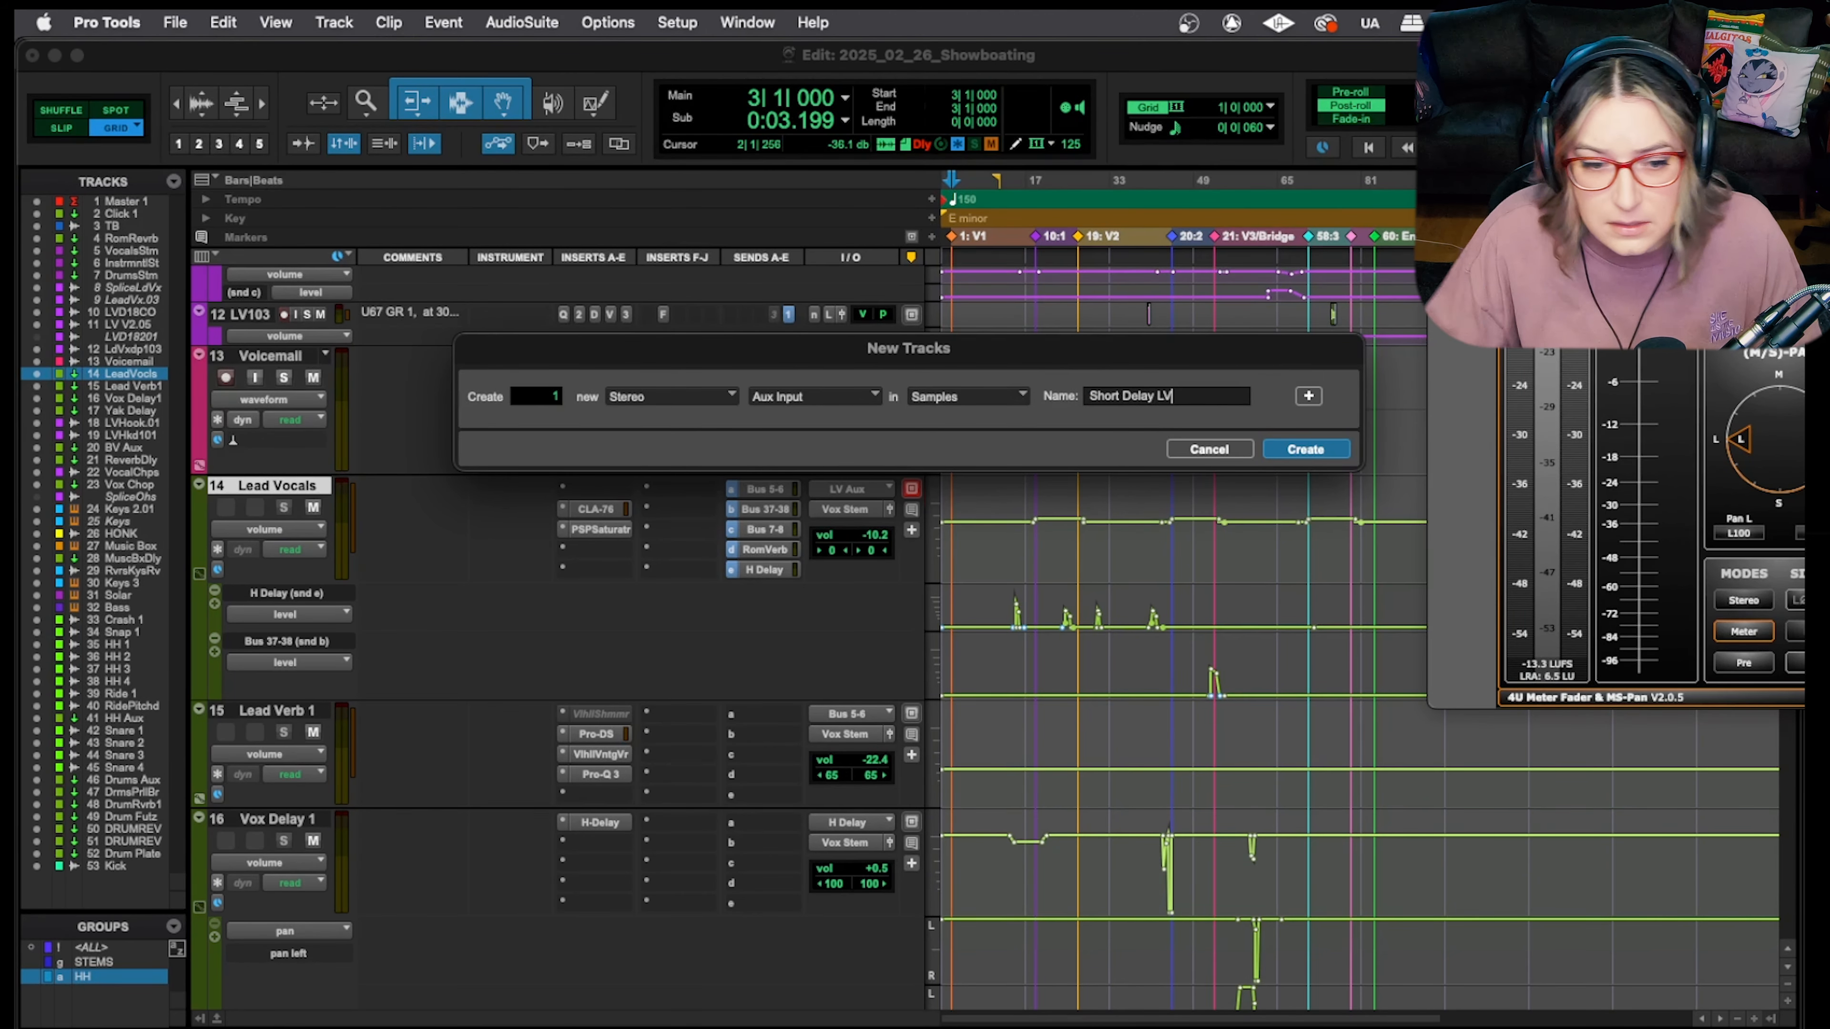
key(Return)
drag(265, 749, 283, 808)
Route the Short Delay LV track's output to the Vox Stem bus and its input to Bus 5-6
click(828, 735)
mouse_move(901, 762)
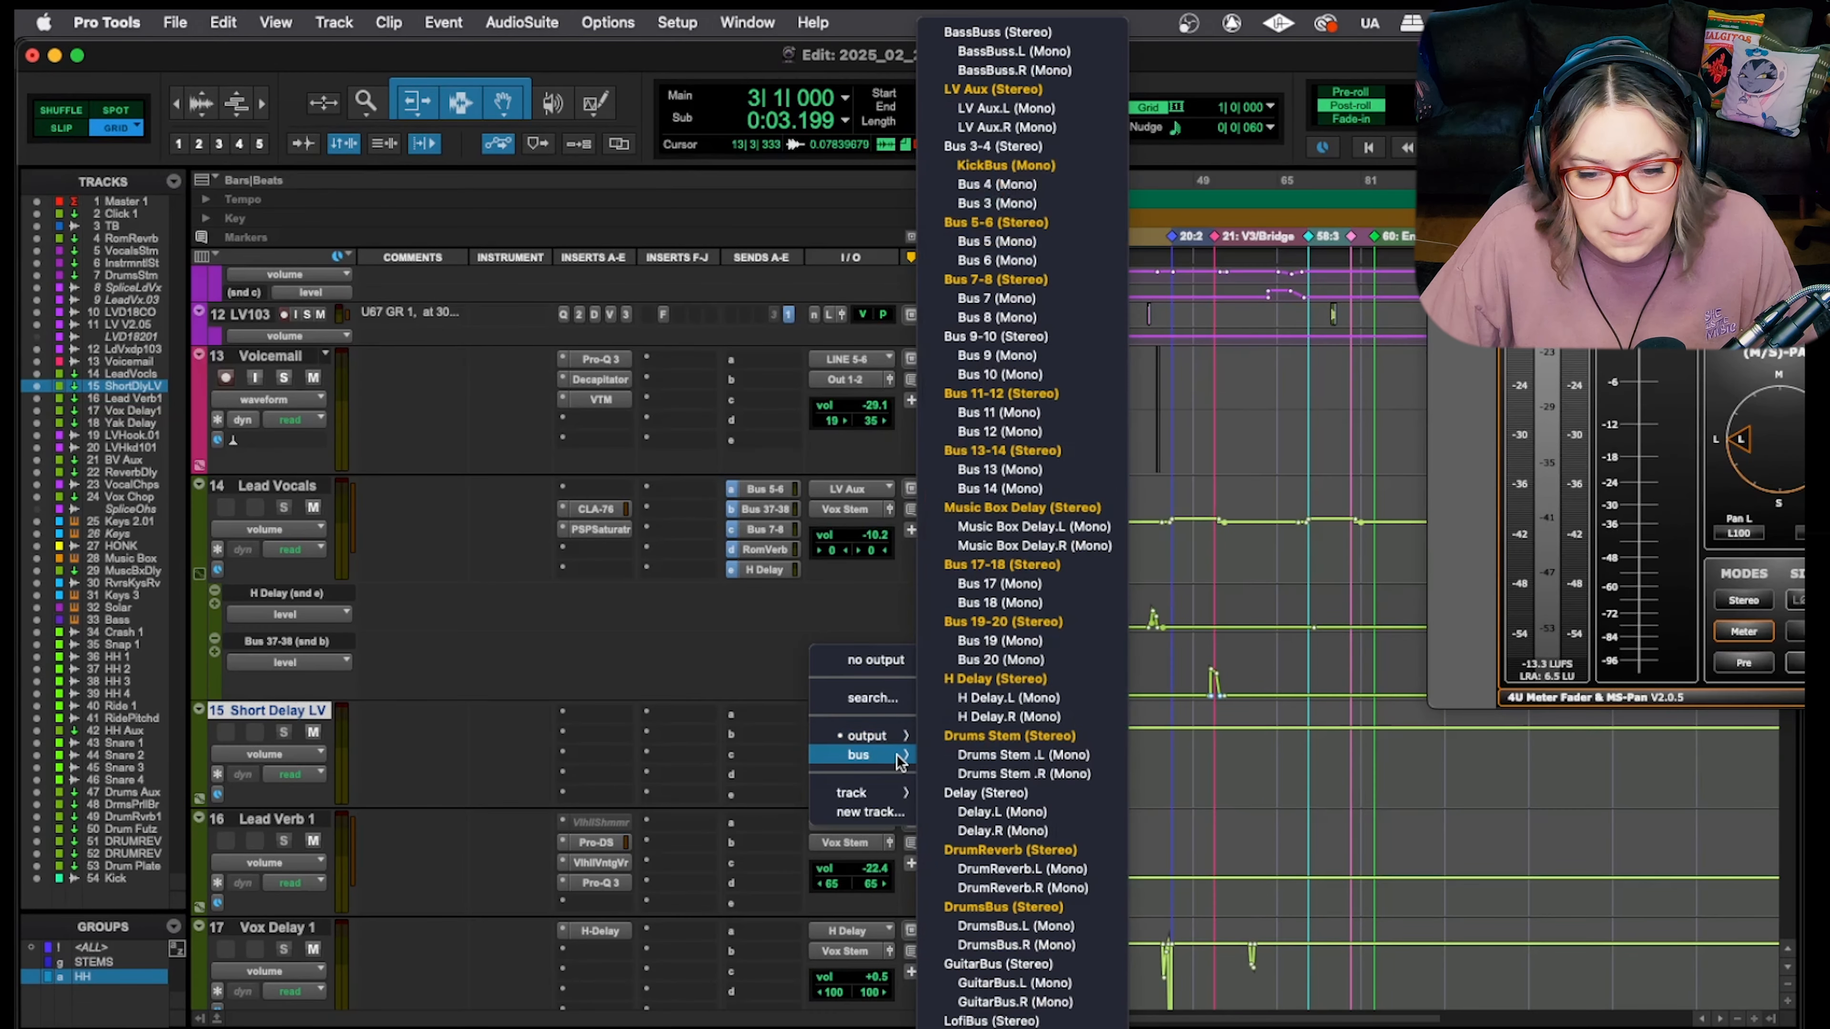
scroll(964, 765, down, 10)
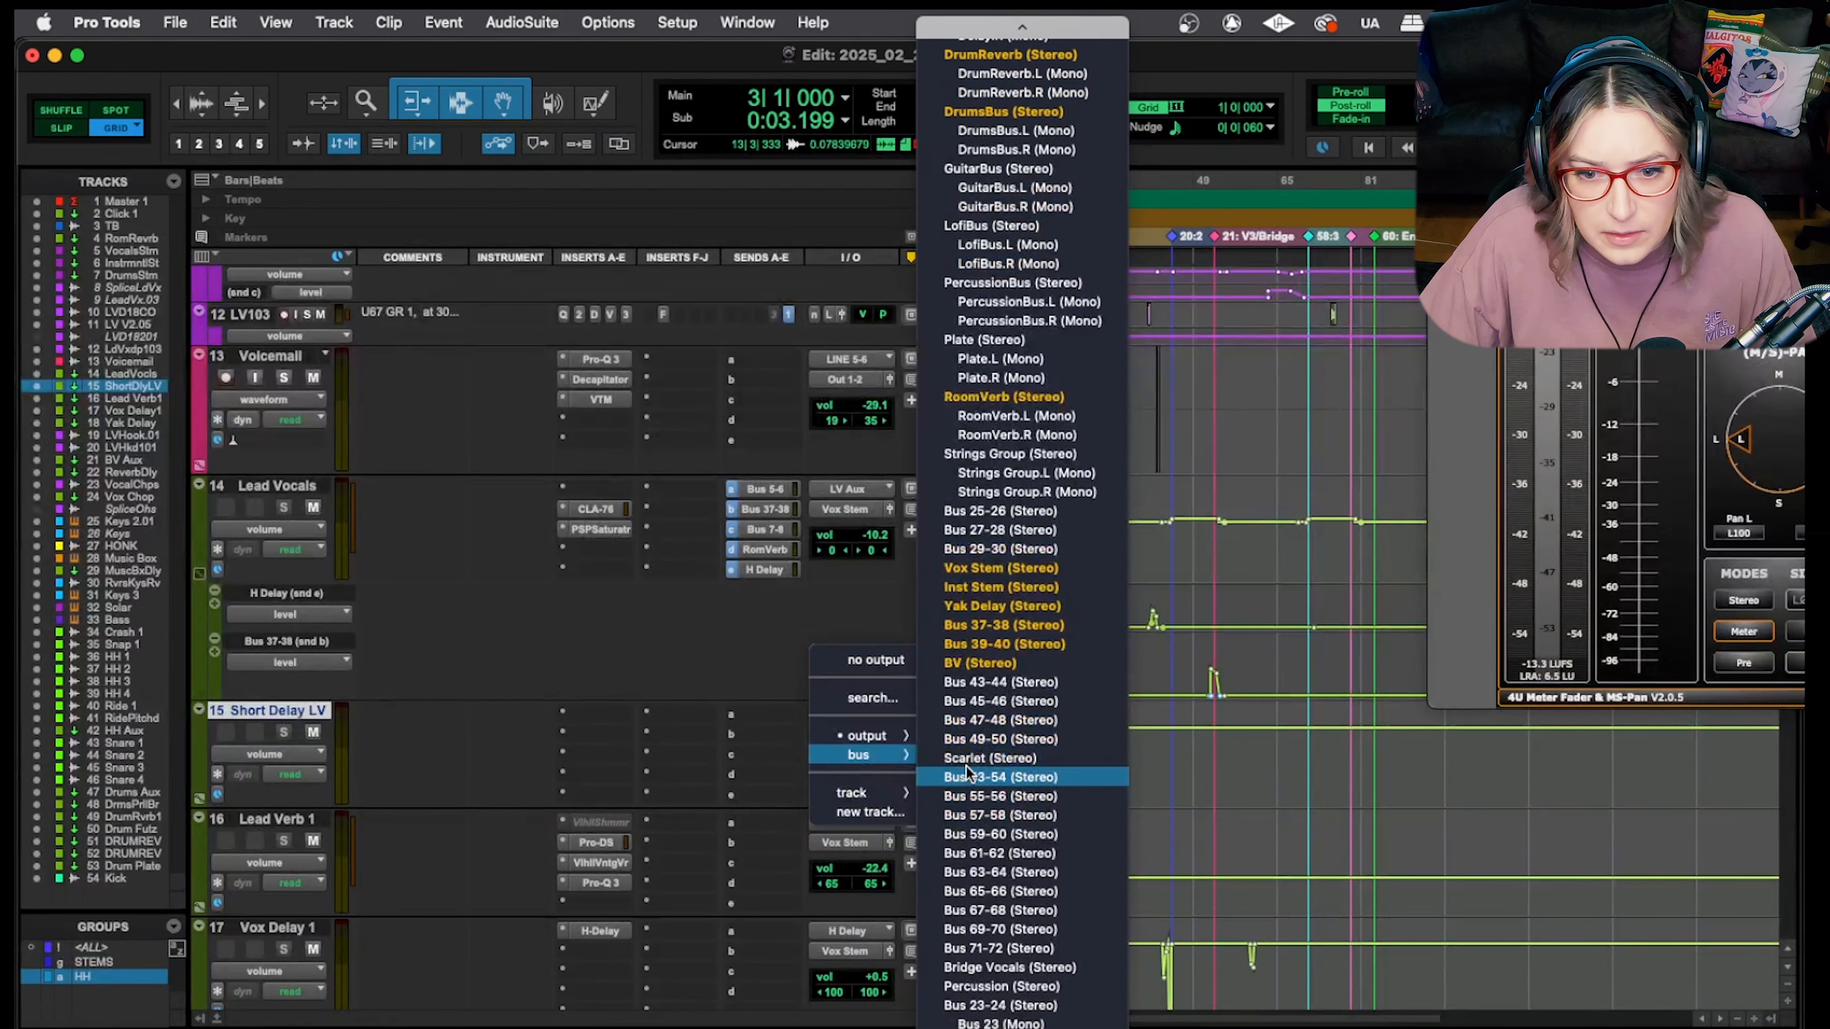
click(1002, 568)
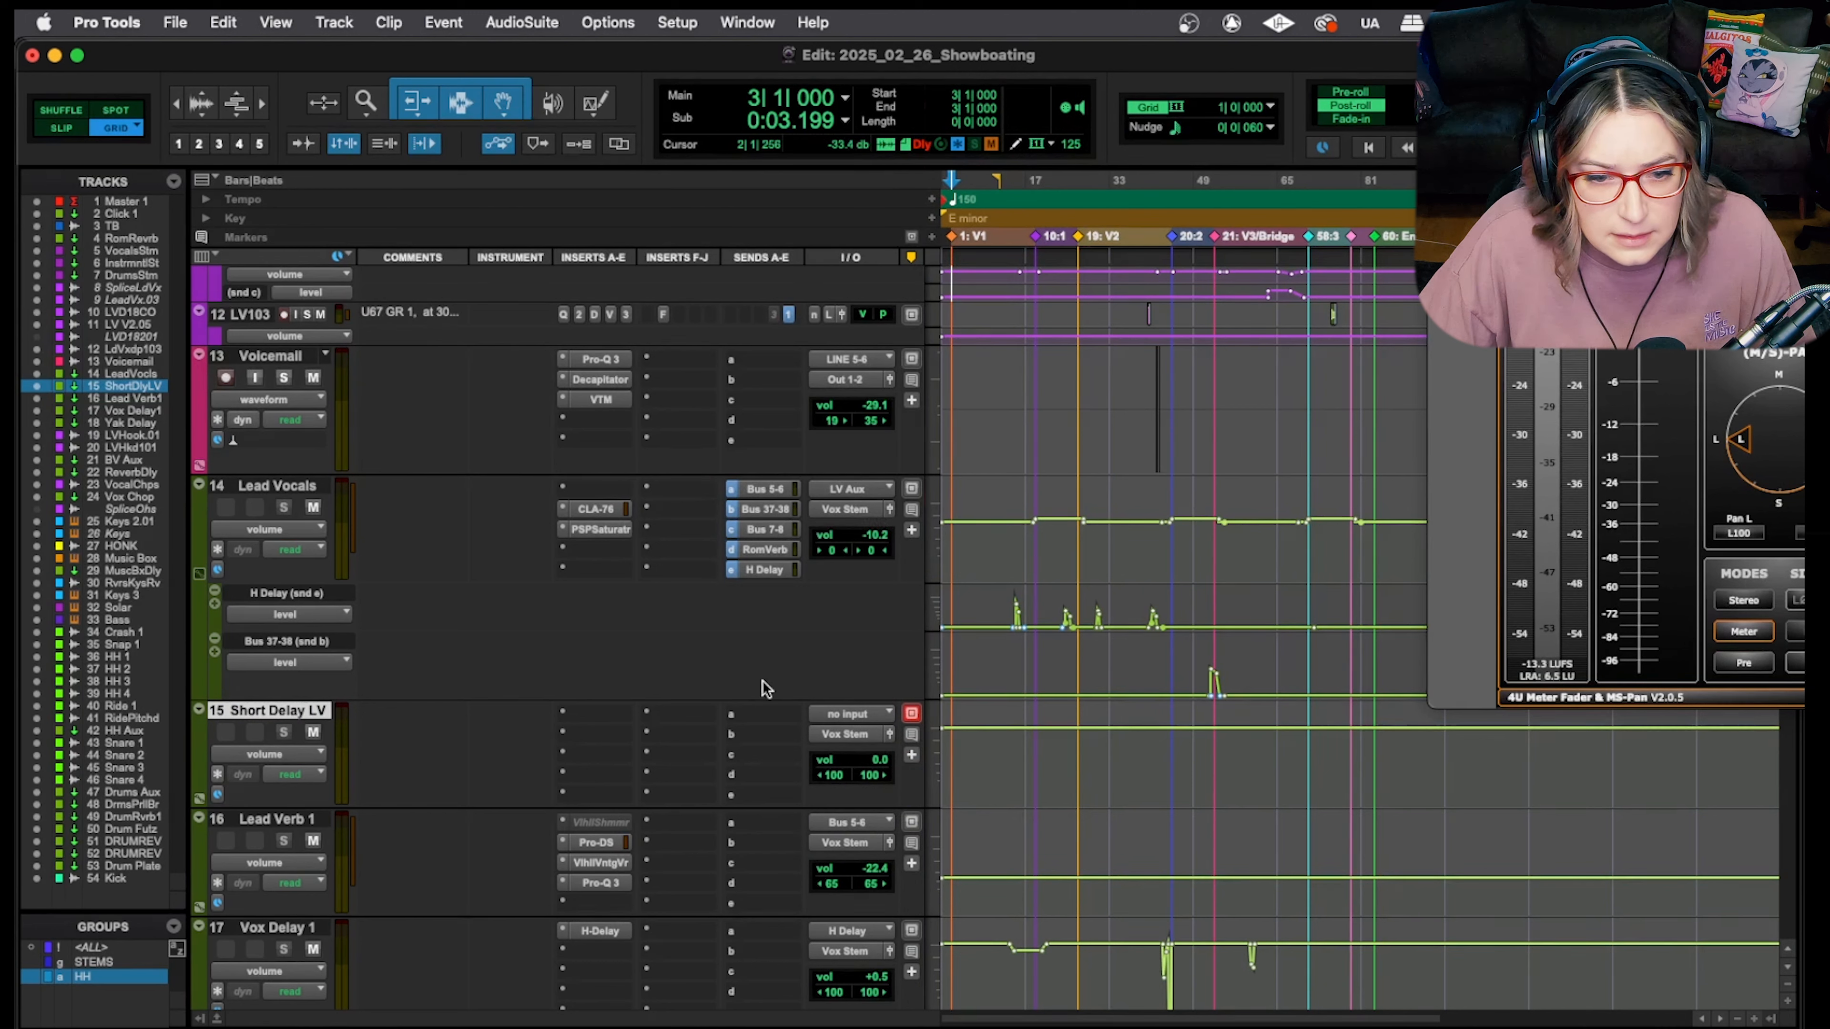
click(764, 491)
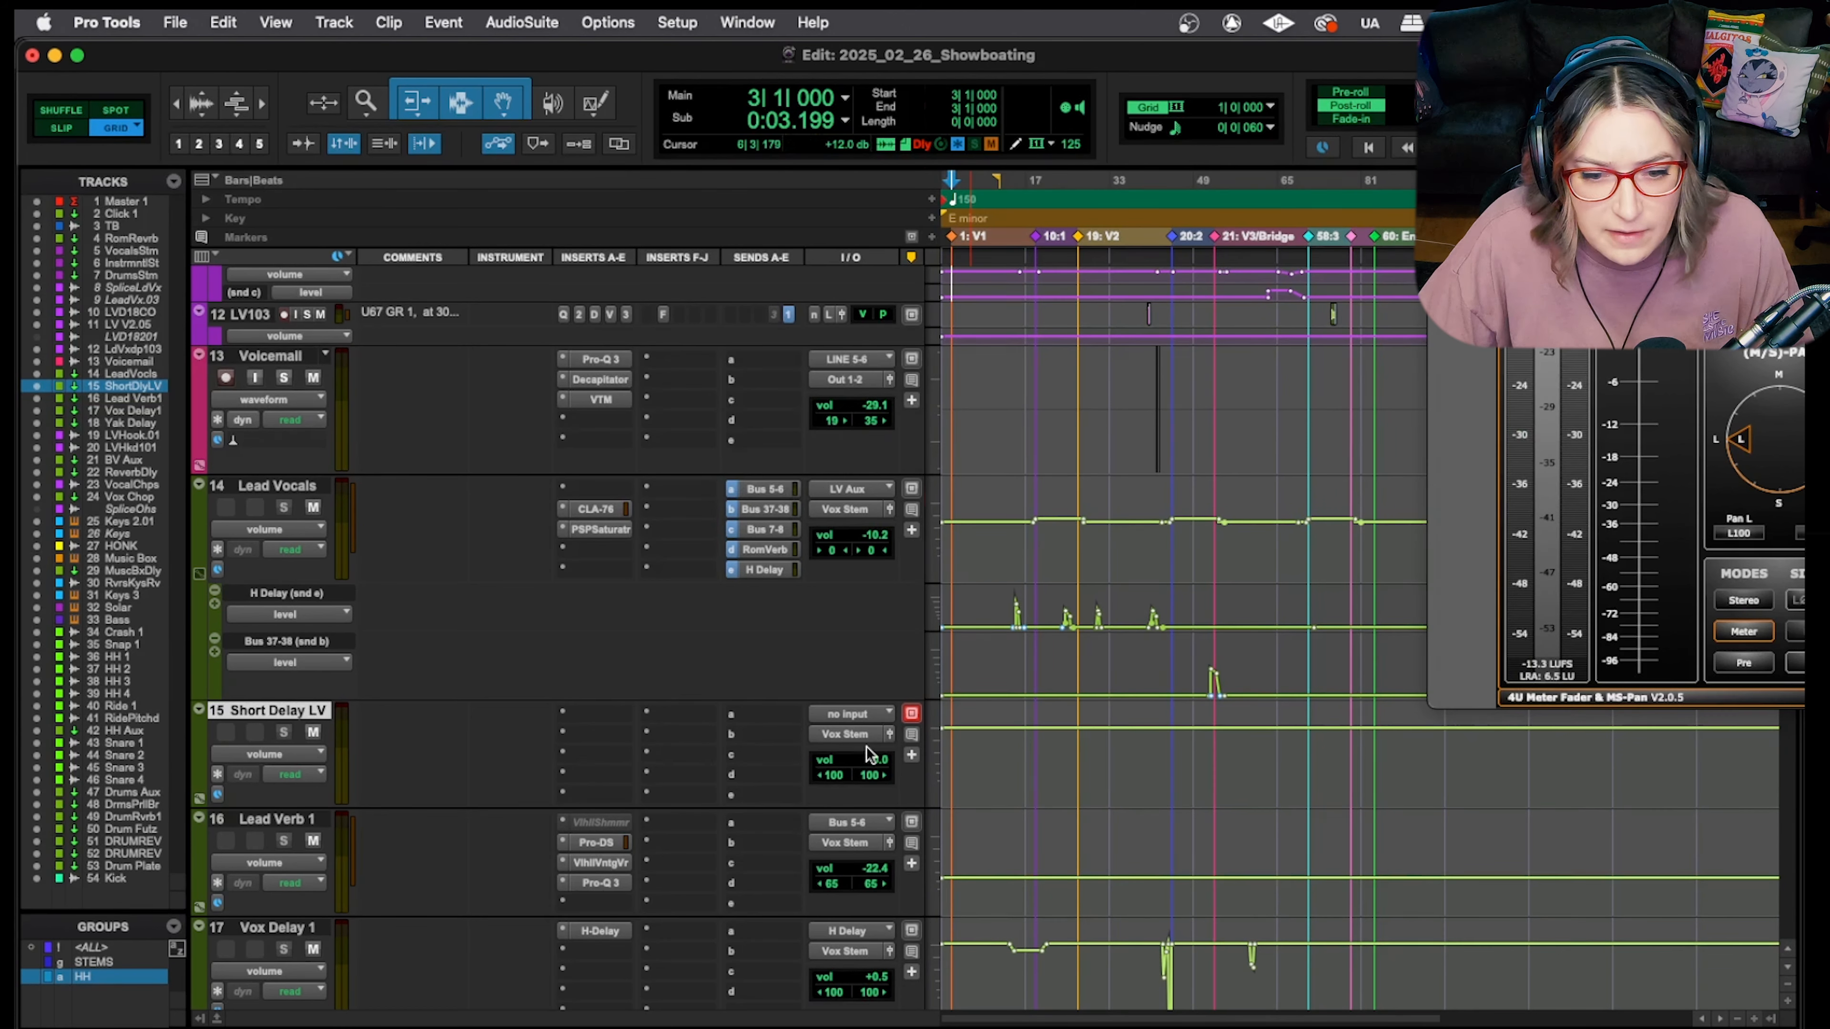
click(850, 713)
mouse_move(882, 732)
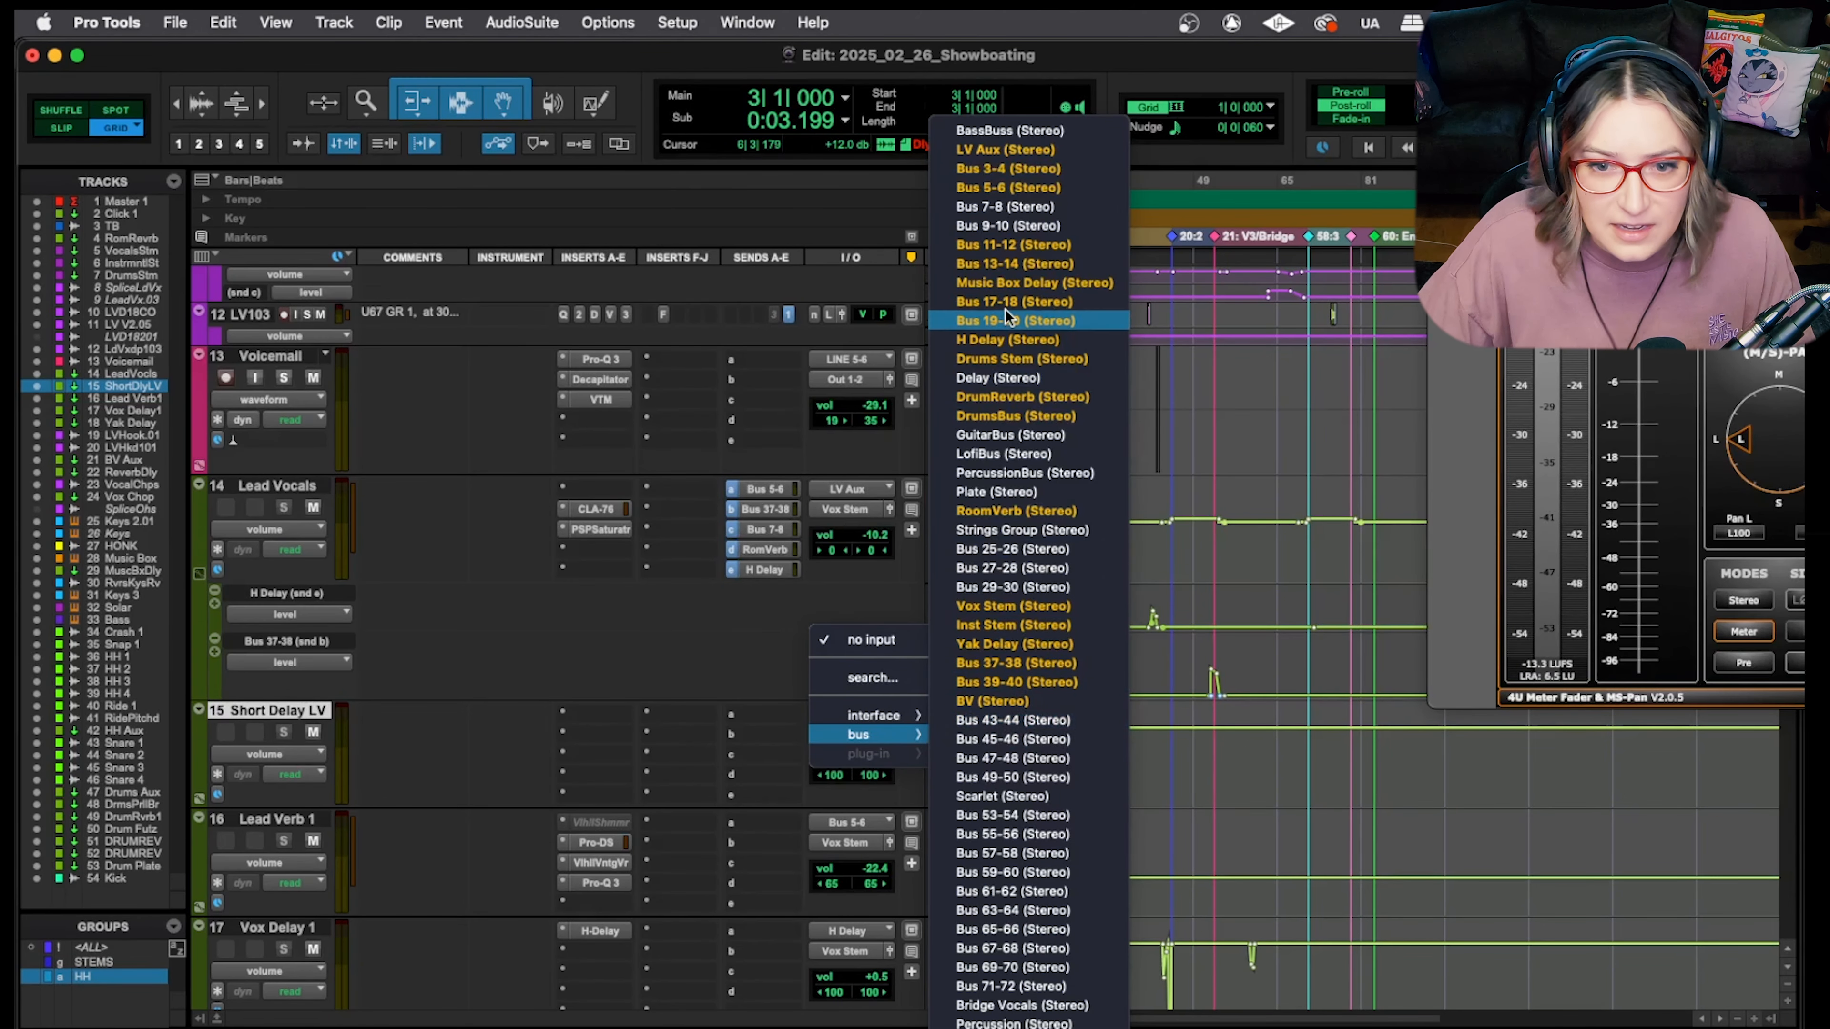
click(1028, 190)
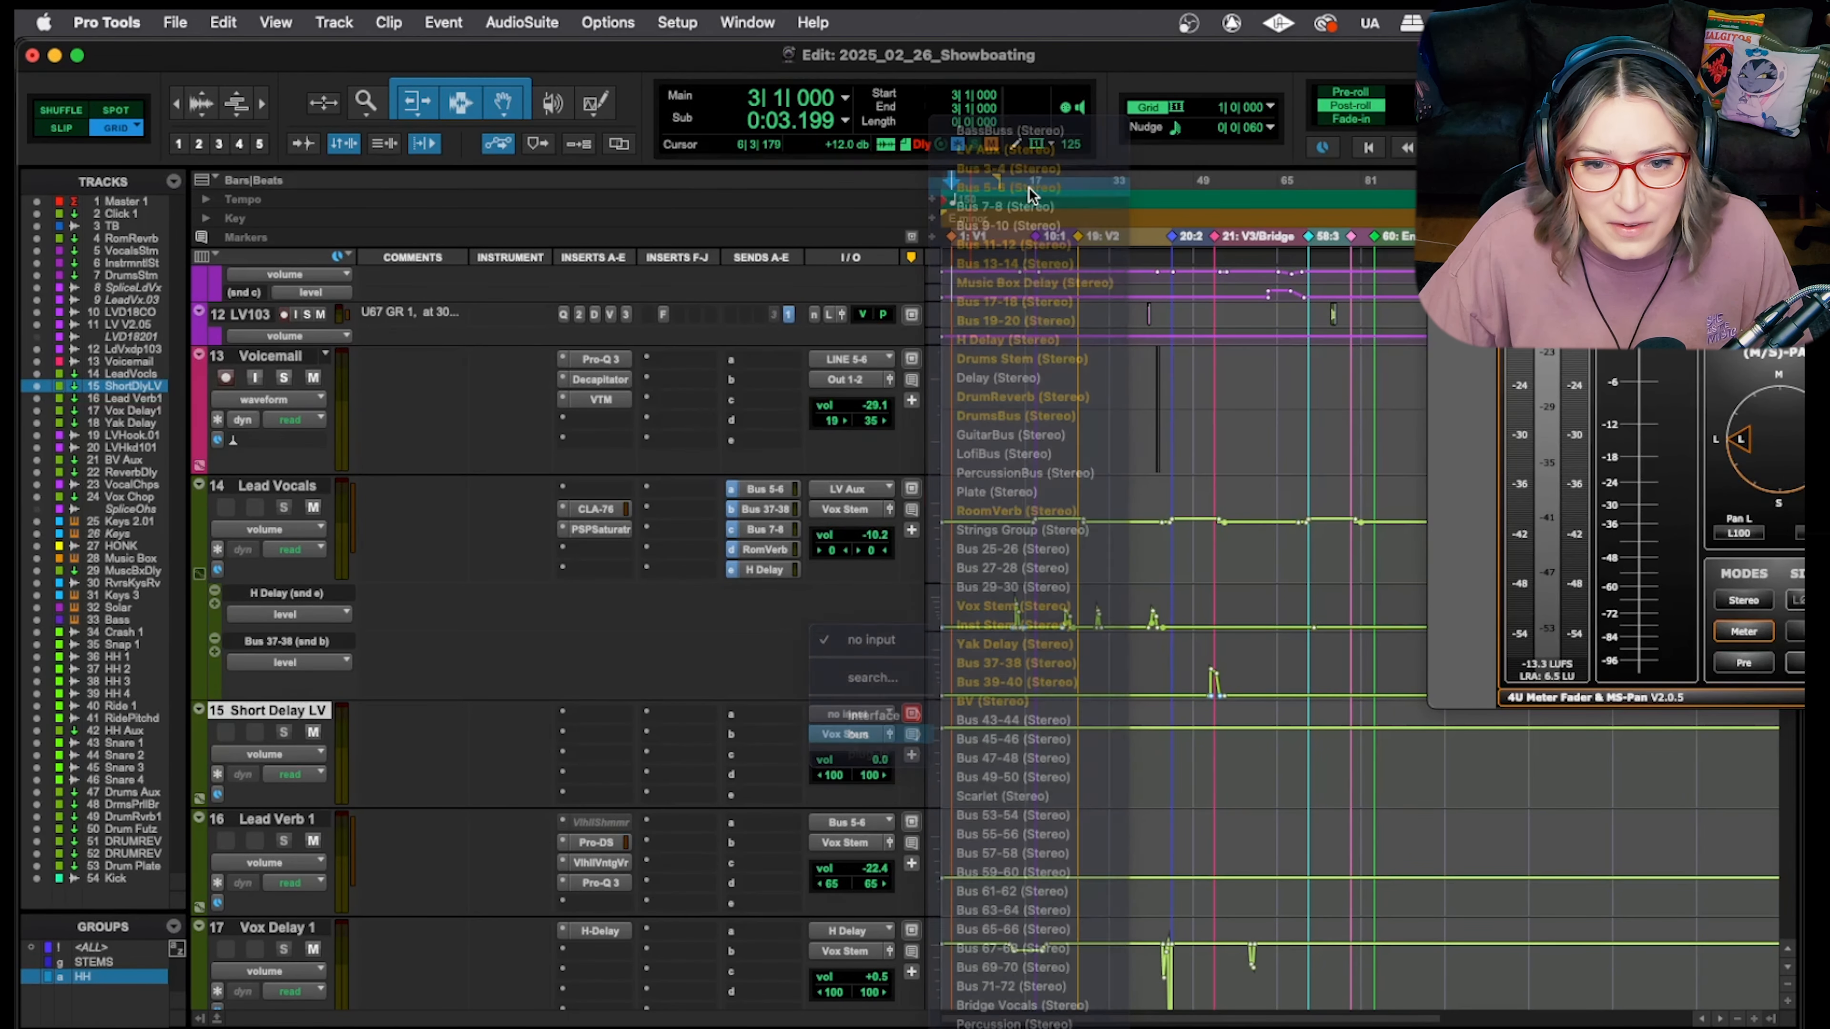
Insert H-Delay (stereo) on the Short Delay LV track and place its window clear of the track controls
click(584, 713)
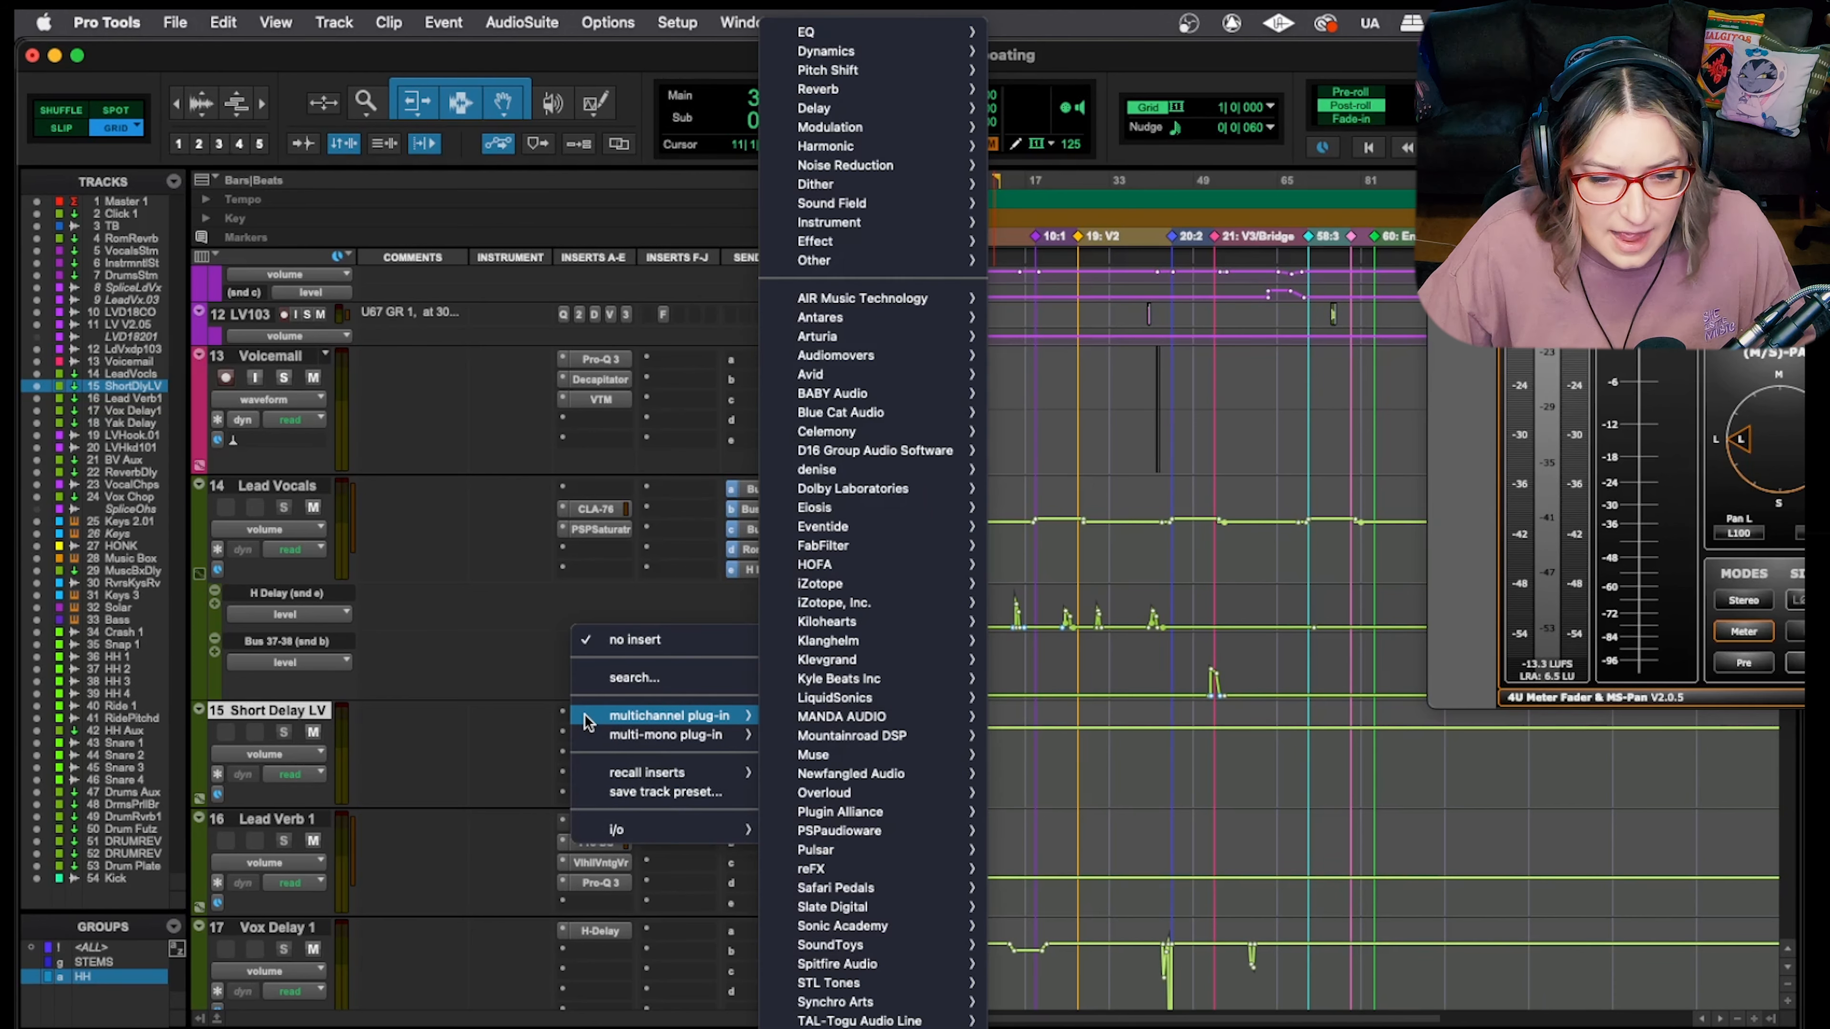
click(612, 679)
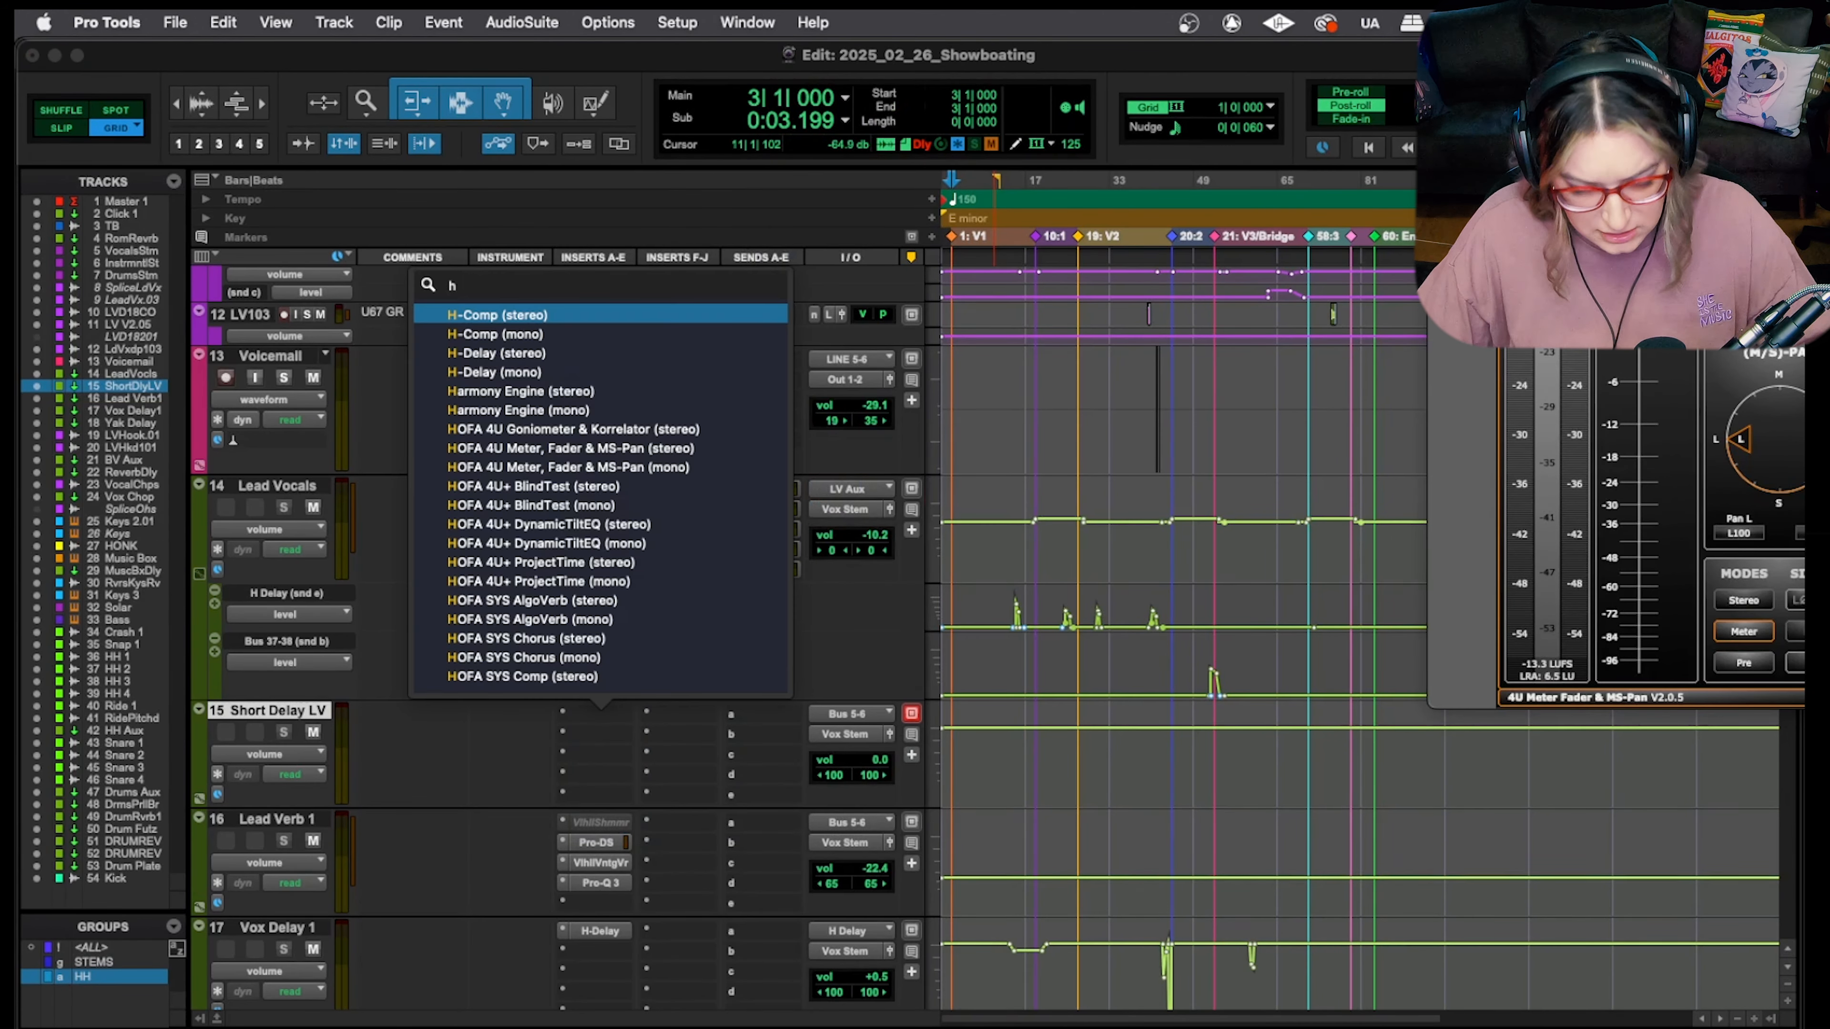
click(617, 355)
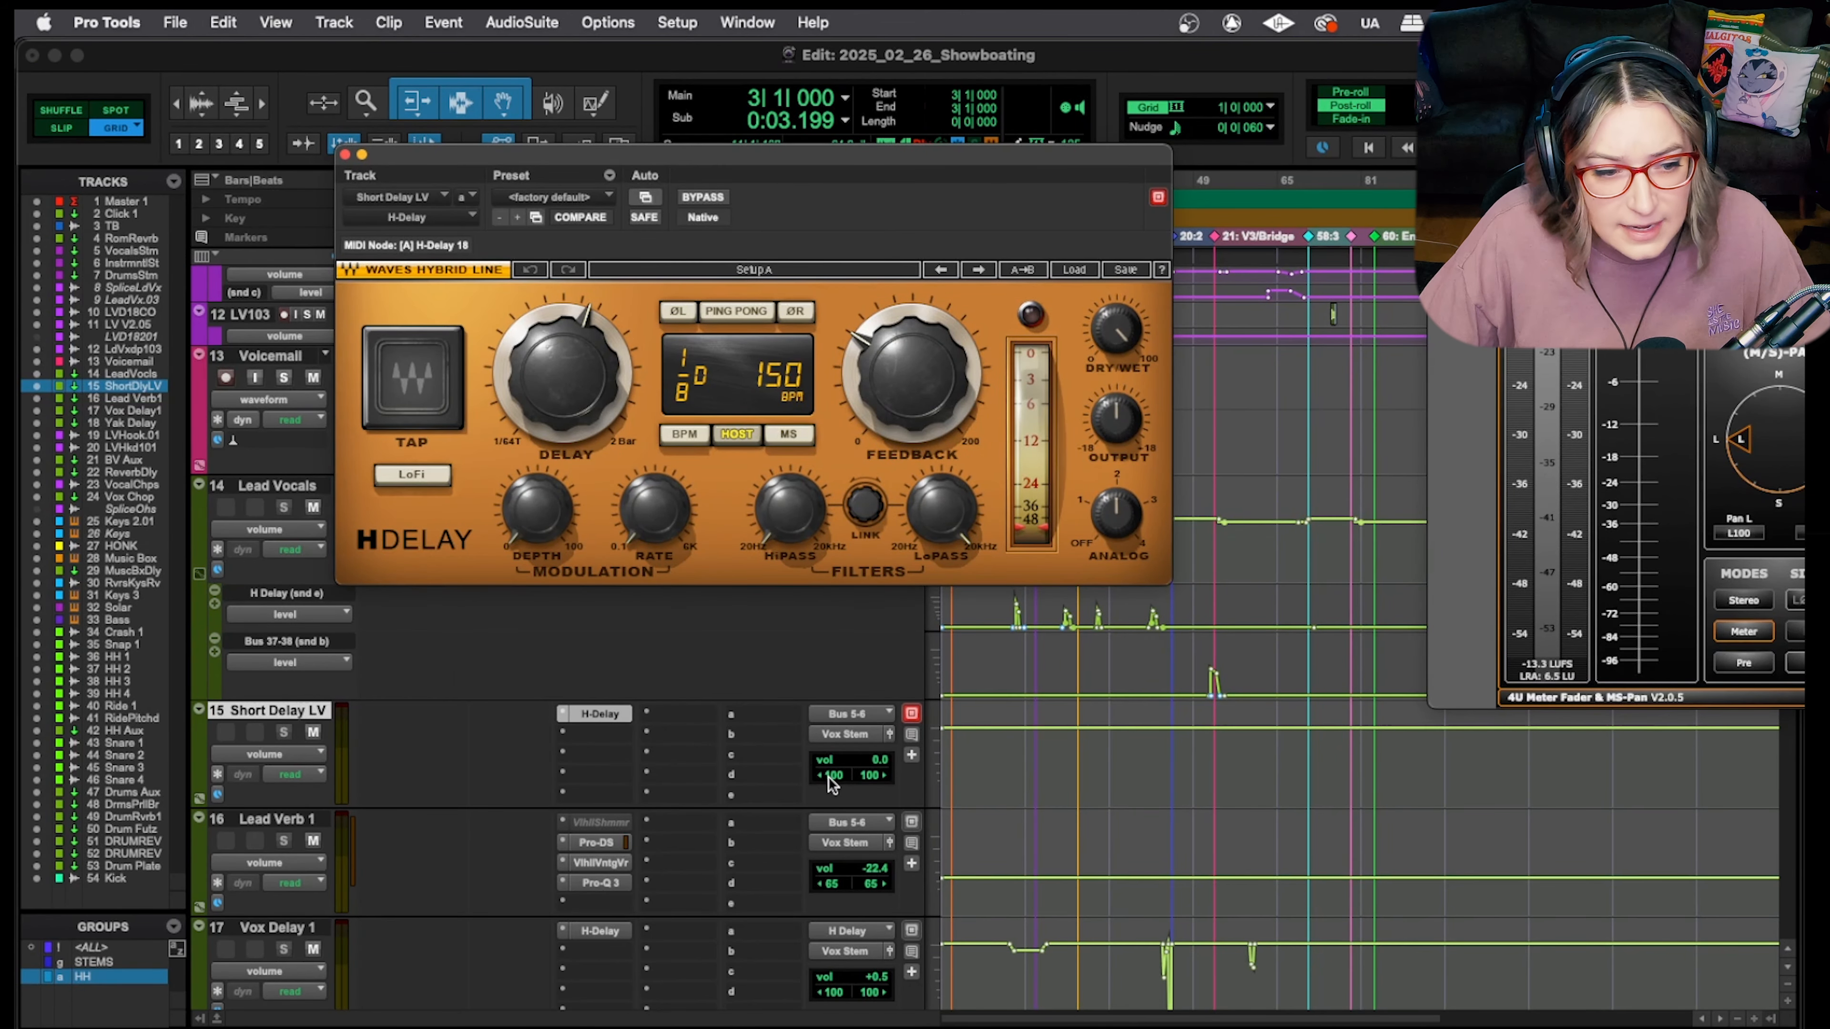
drag(588, 151, 1254, 197)
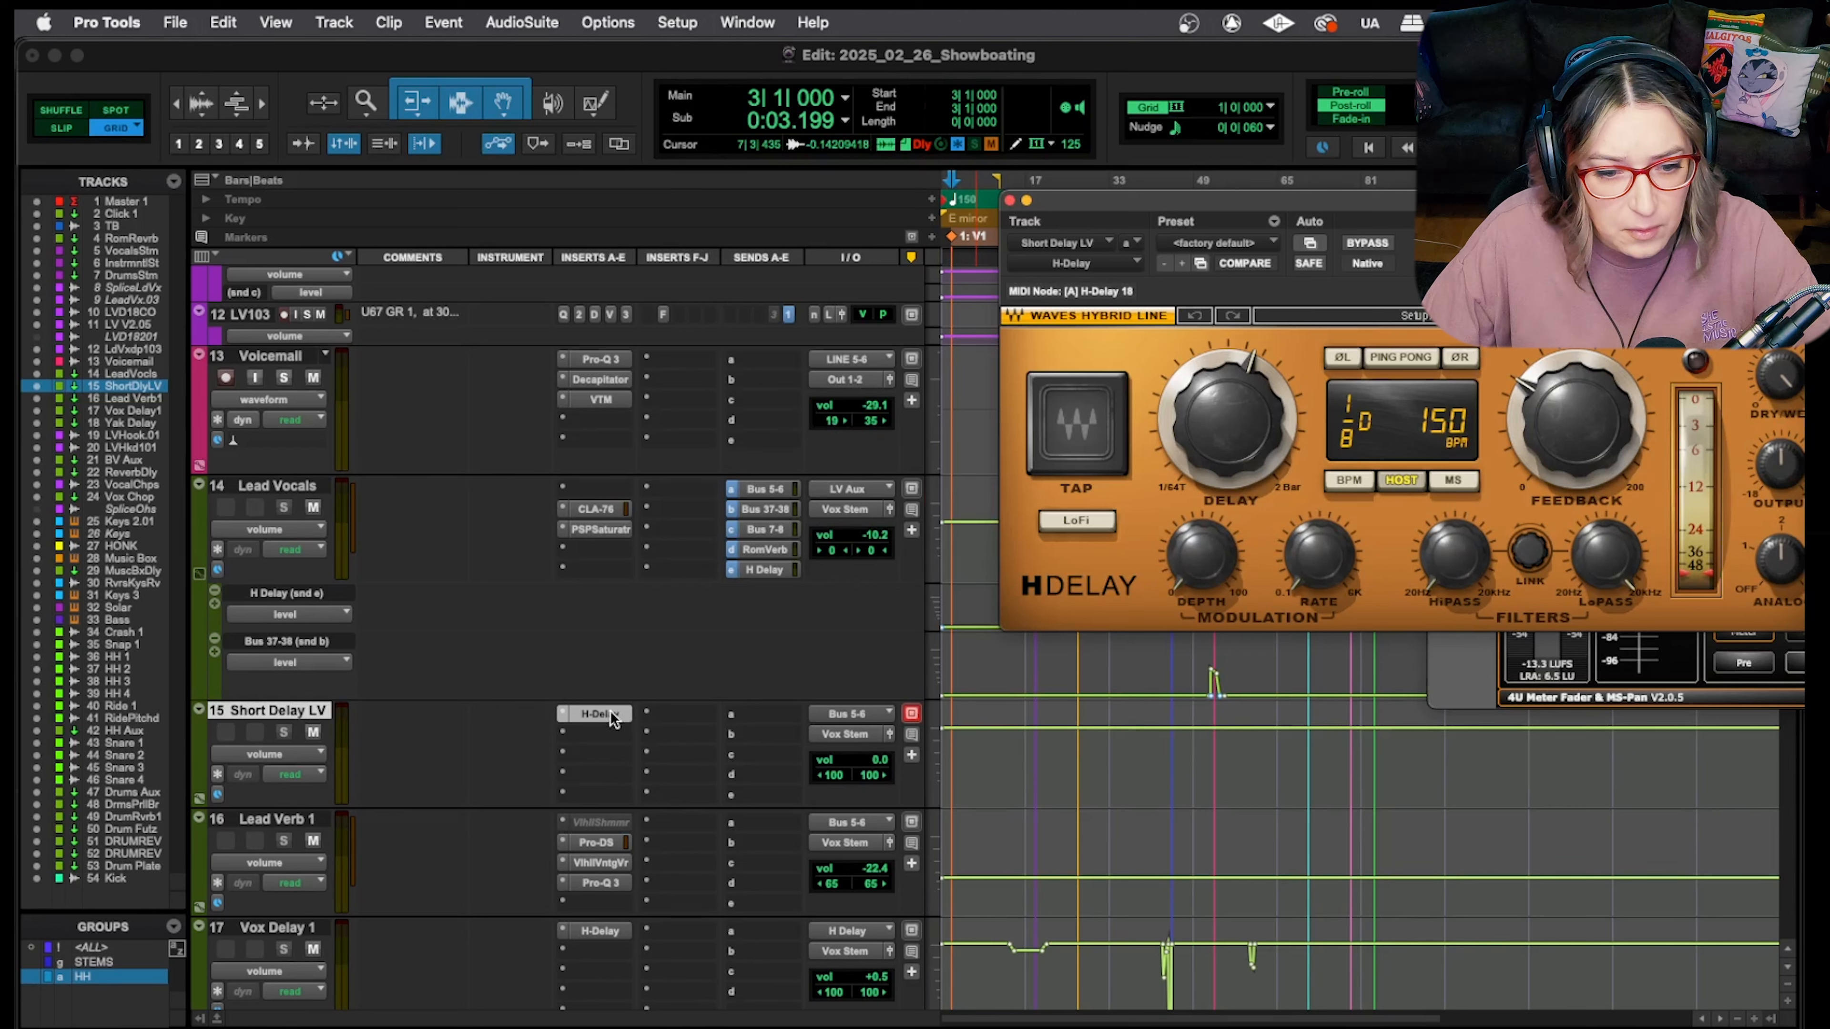
Narrow the Short Delay LV track's panning to 10 on each side
drag(835, 782, 864, 770)
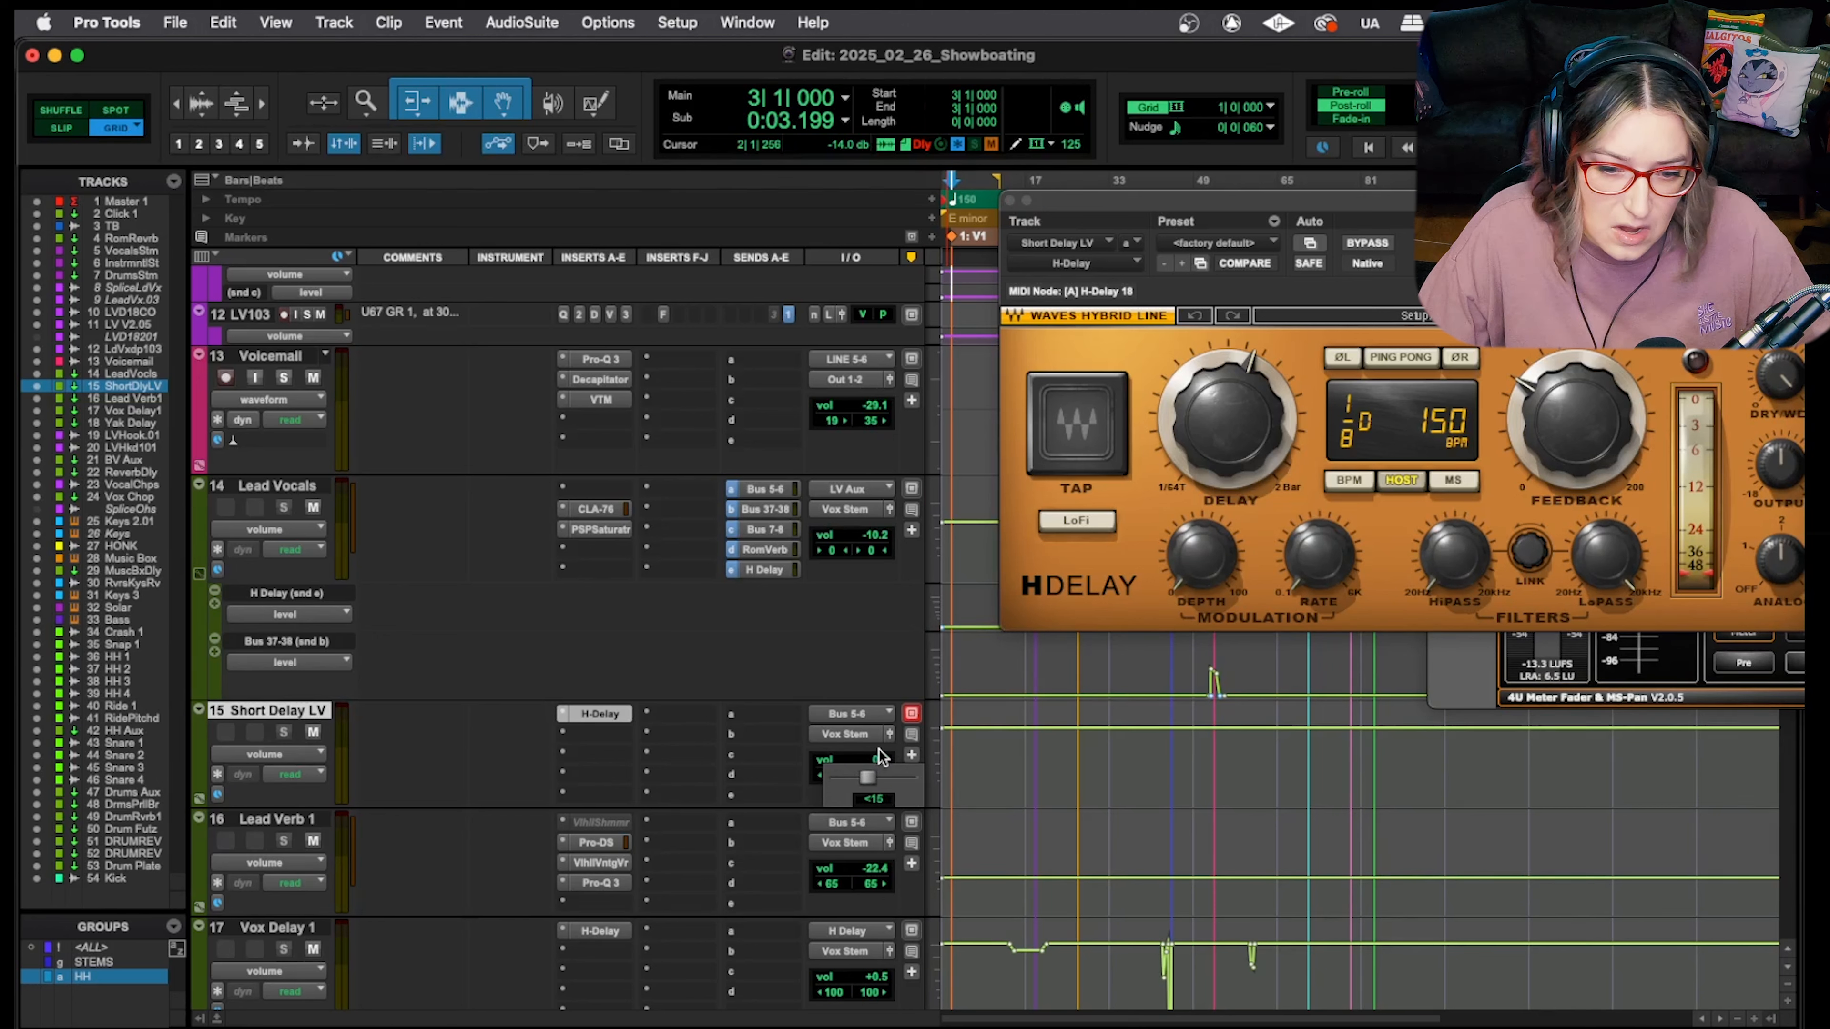
drag(890, 734, 732, 779)
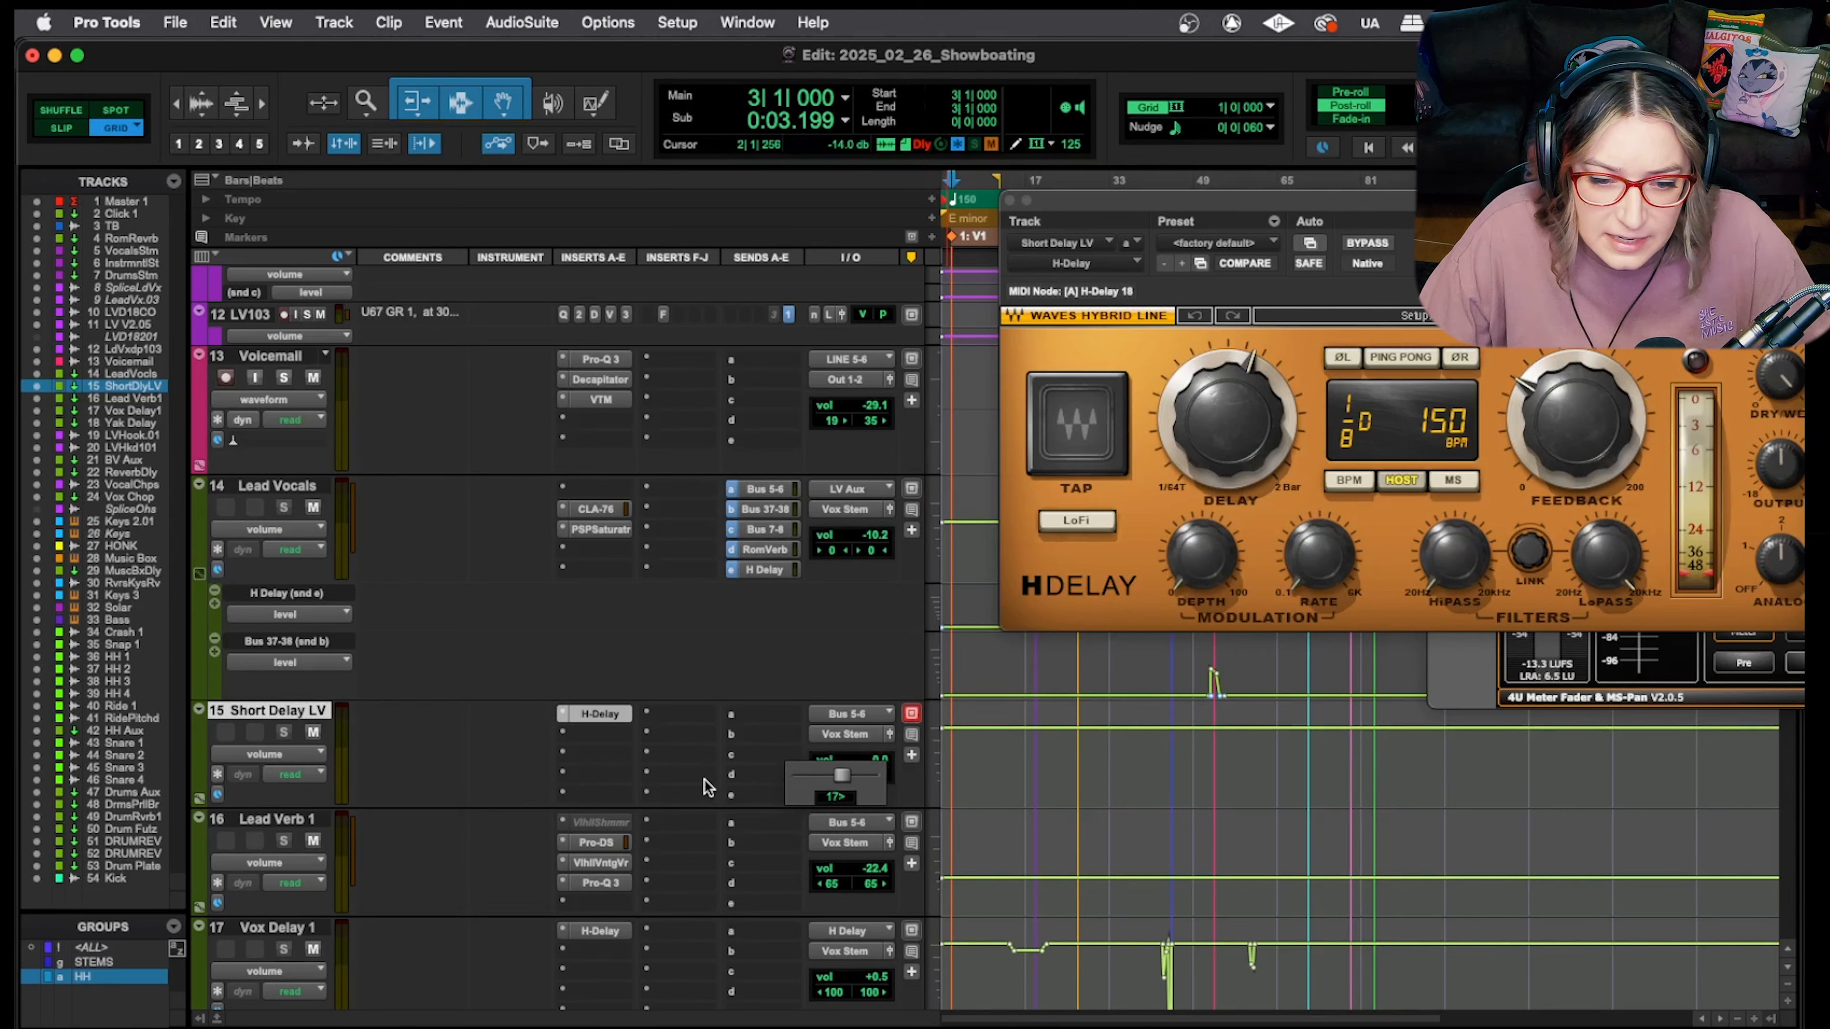
drag(690, 791, 681, 791)
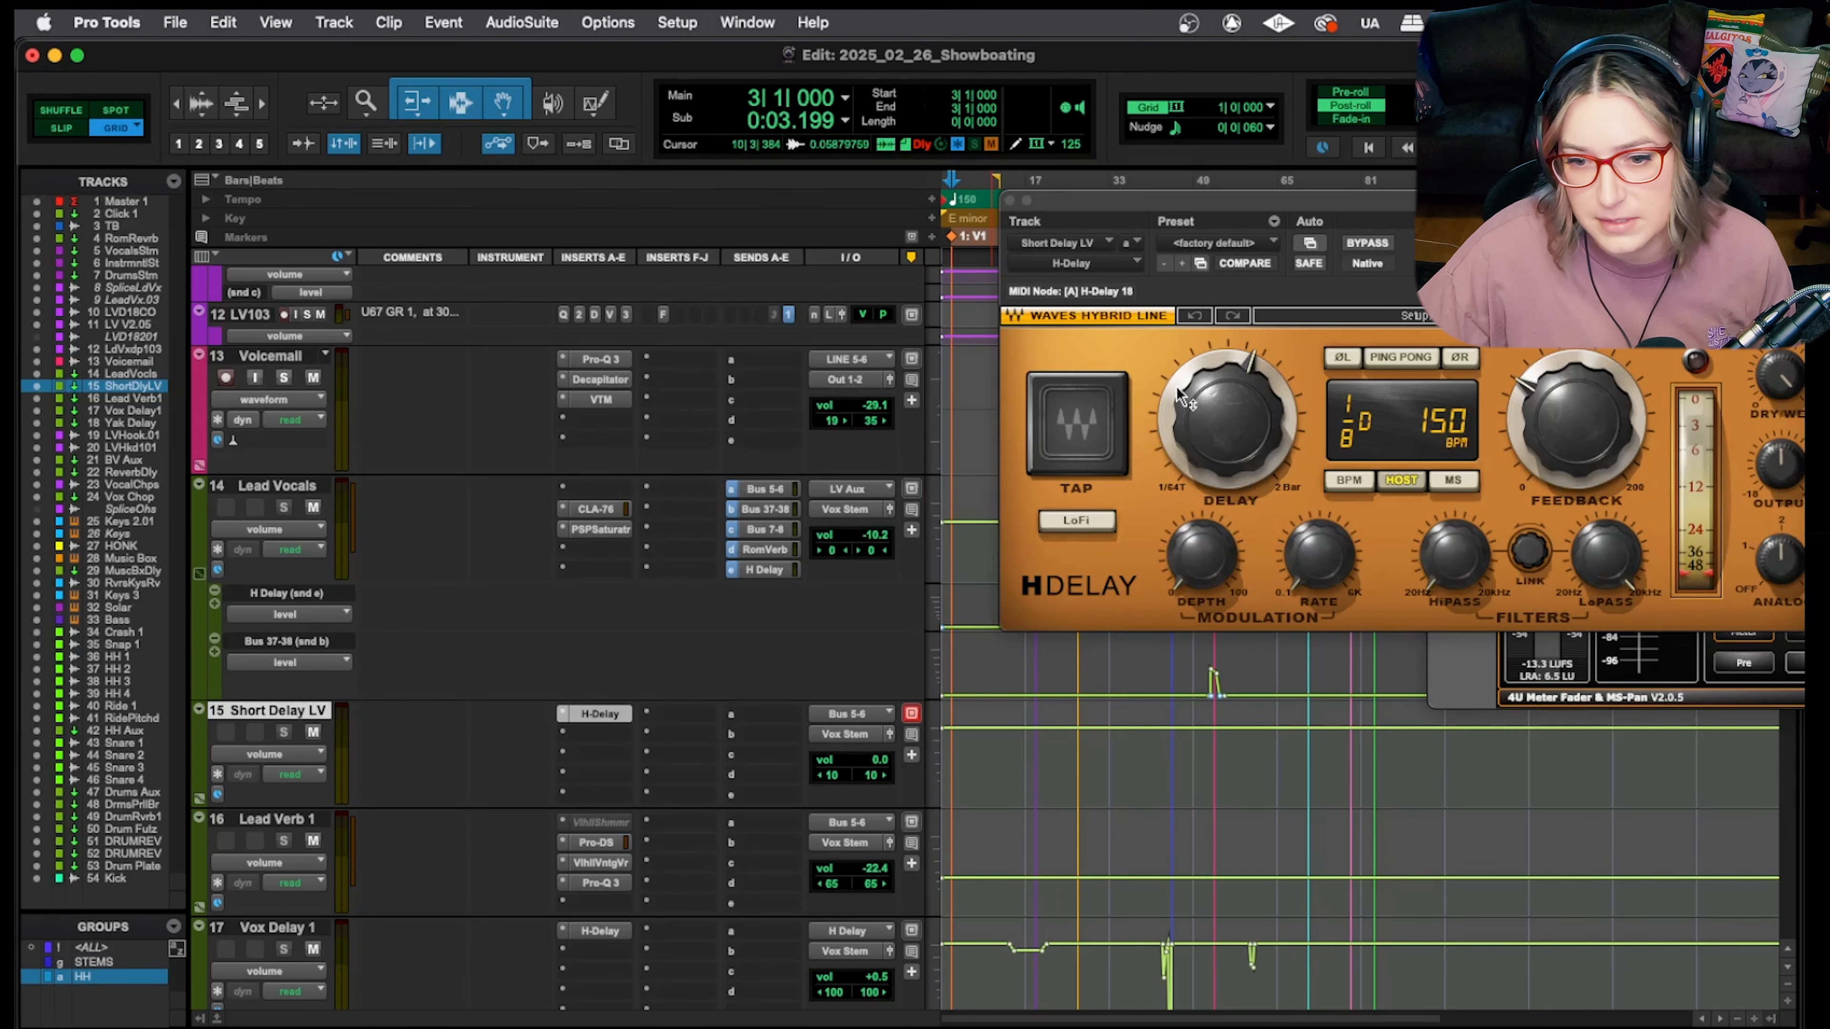
Switch H-Delay to milliseconds with a 28 ms delay, and pull the Short Delay LV volume all the way down
click(1455, 481)
drag(1293, 433, 1293, 519)
drag(1205, 366, 1214, 405)
drag(1504, 204, 1217, 184)
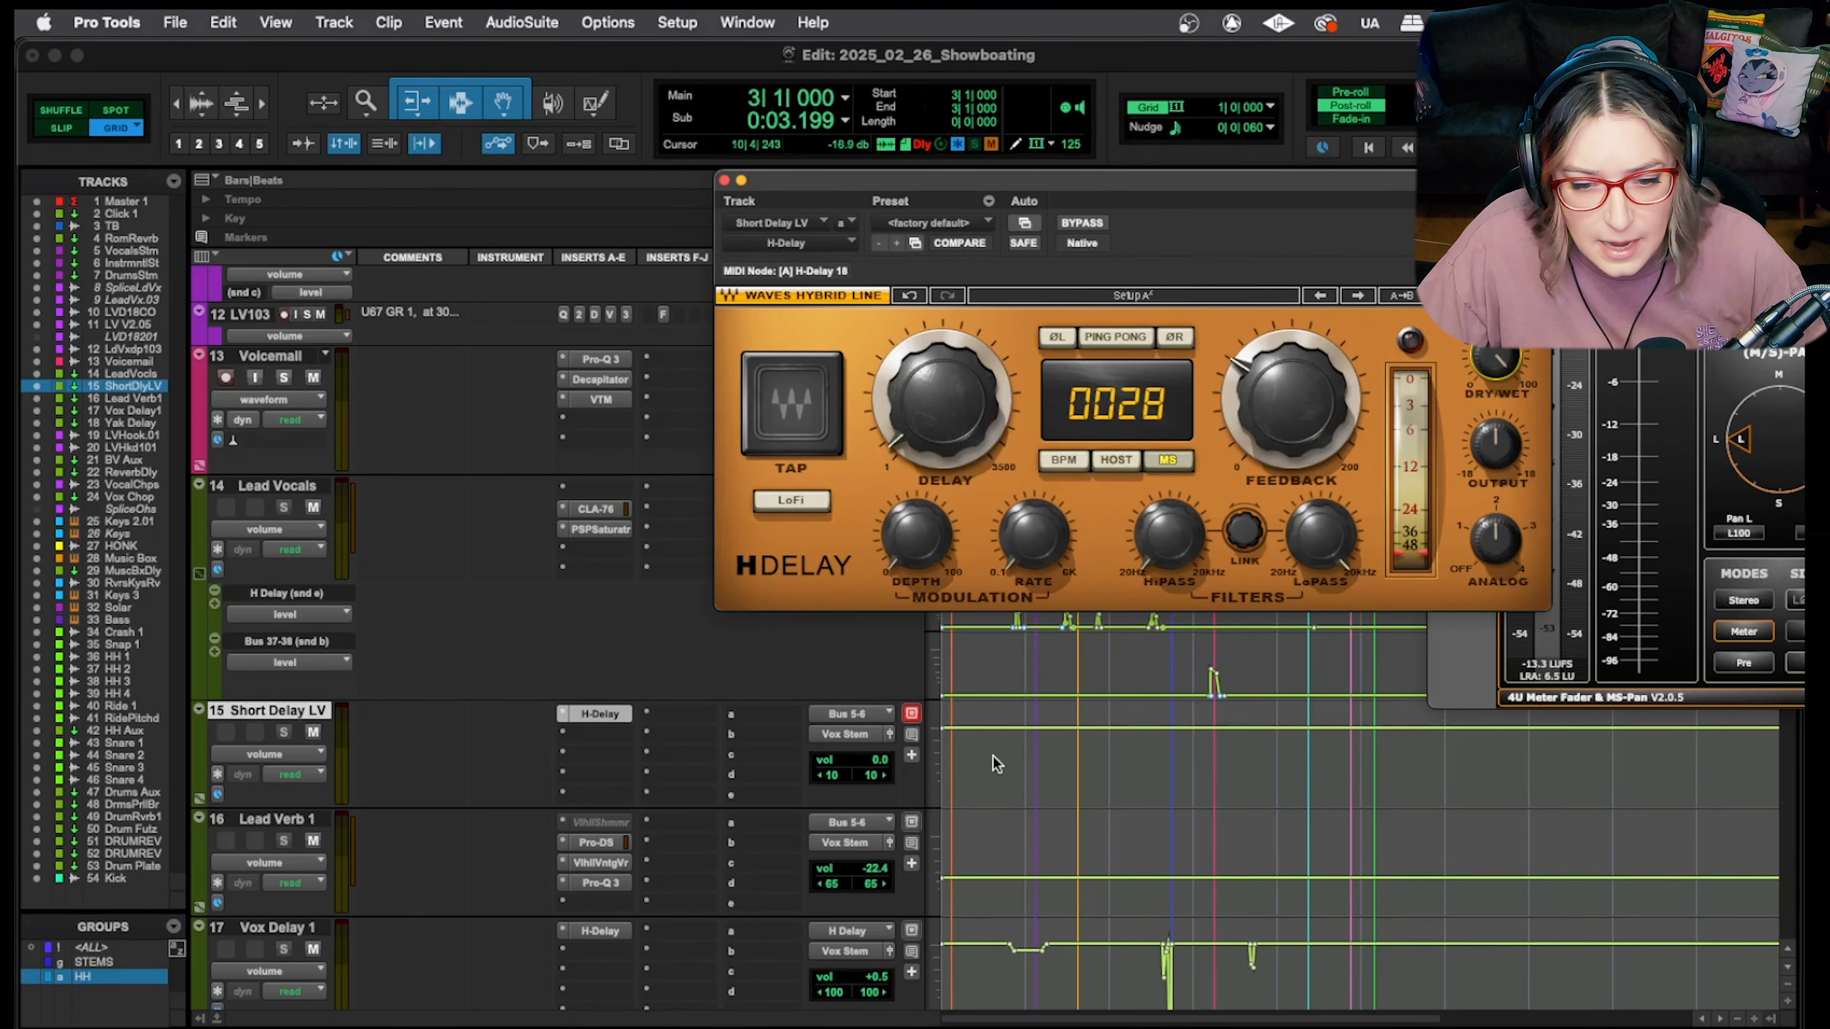
drag(880, 760, 899, 837)
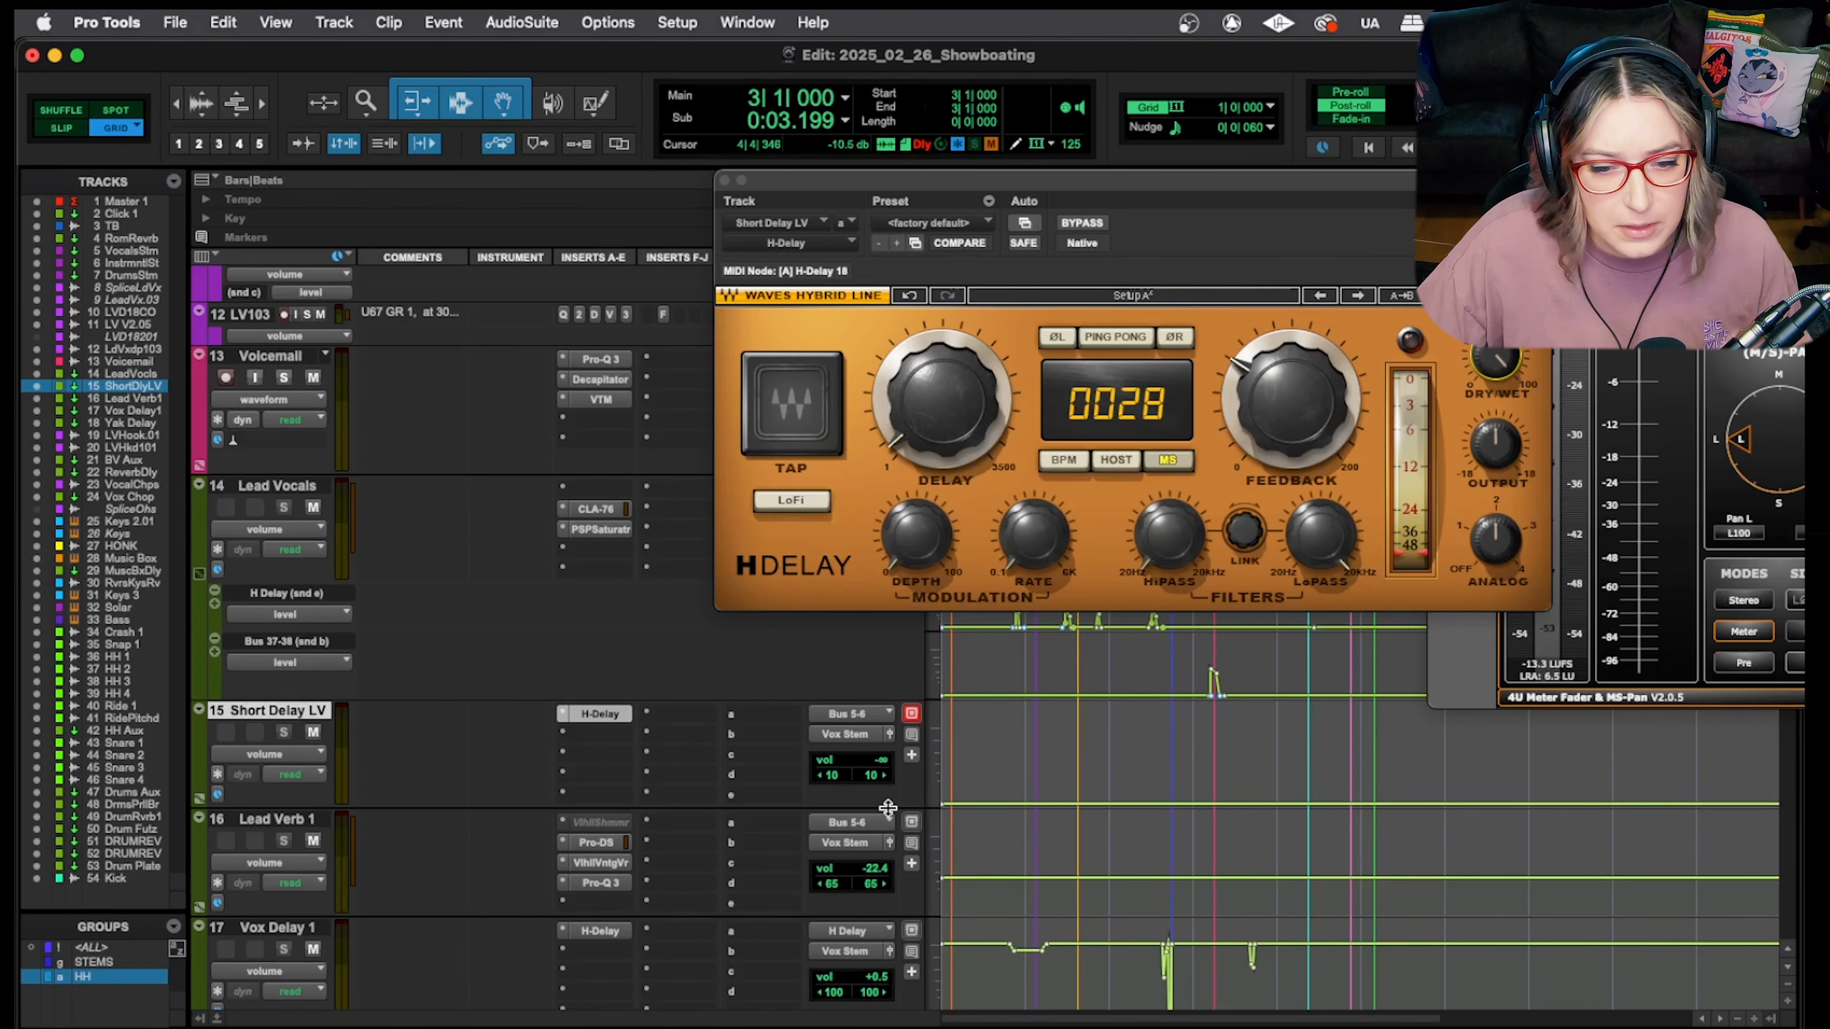
Raise H-Delay's high-pass filter, lower its low-pass filter, and set the delay time to 17 ms
drag(1173, 551, 1168, 533)
drag(1320, 532, 1321, 547)
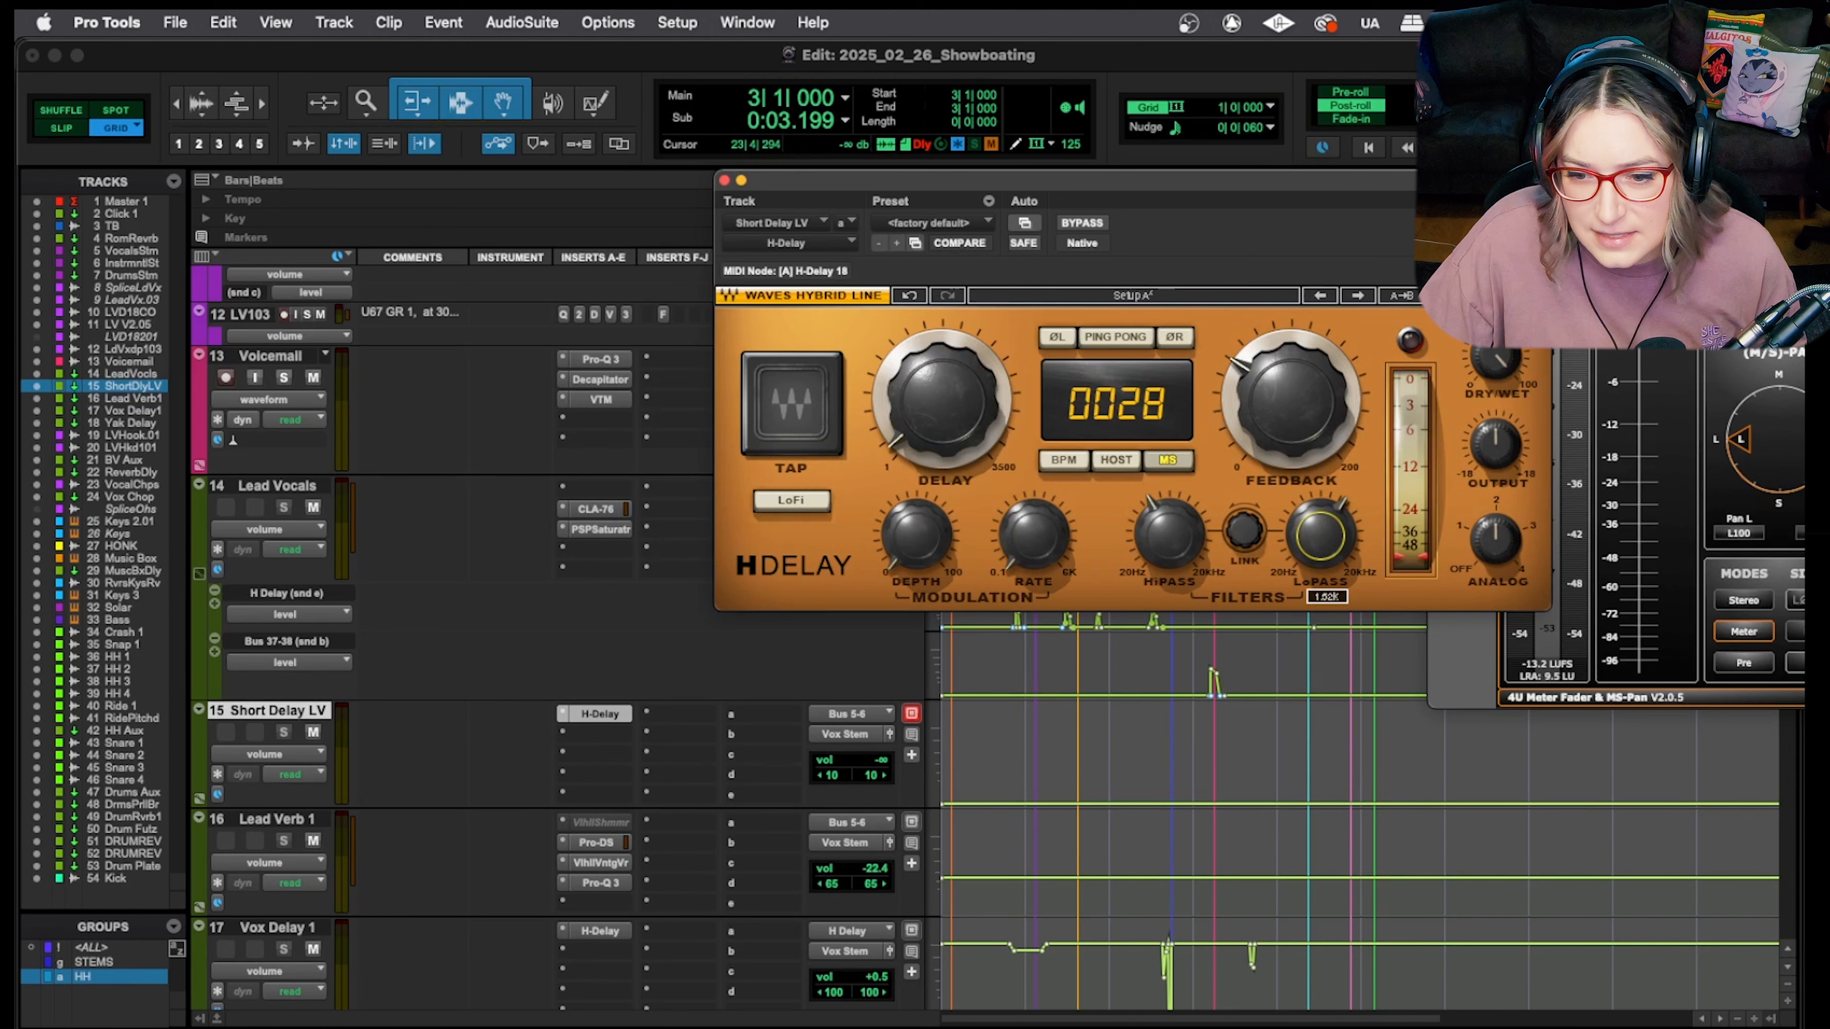
drag(942, 400, 941, 415)
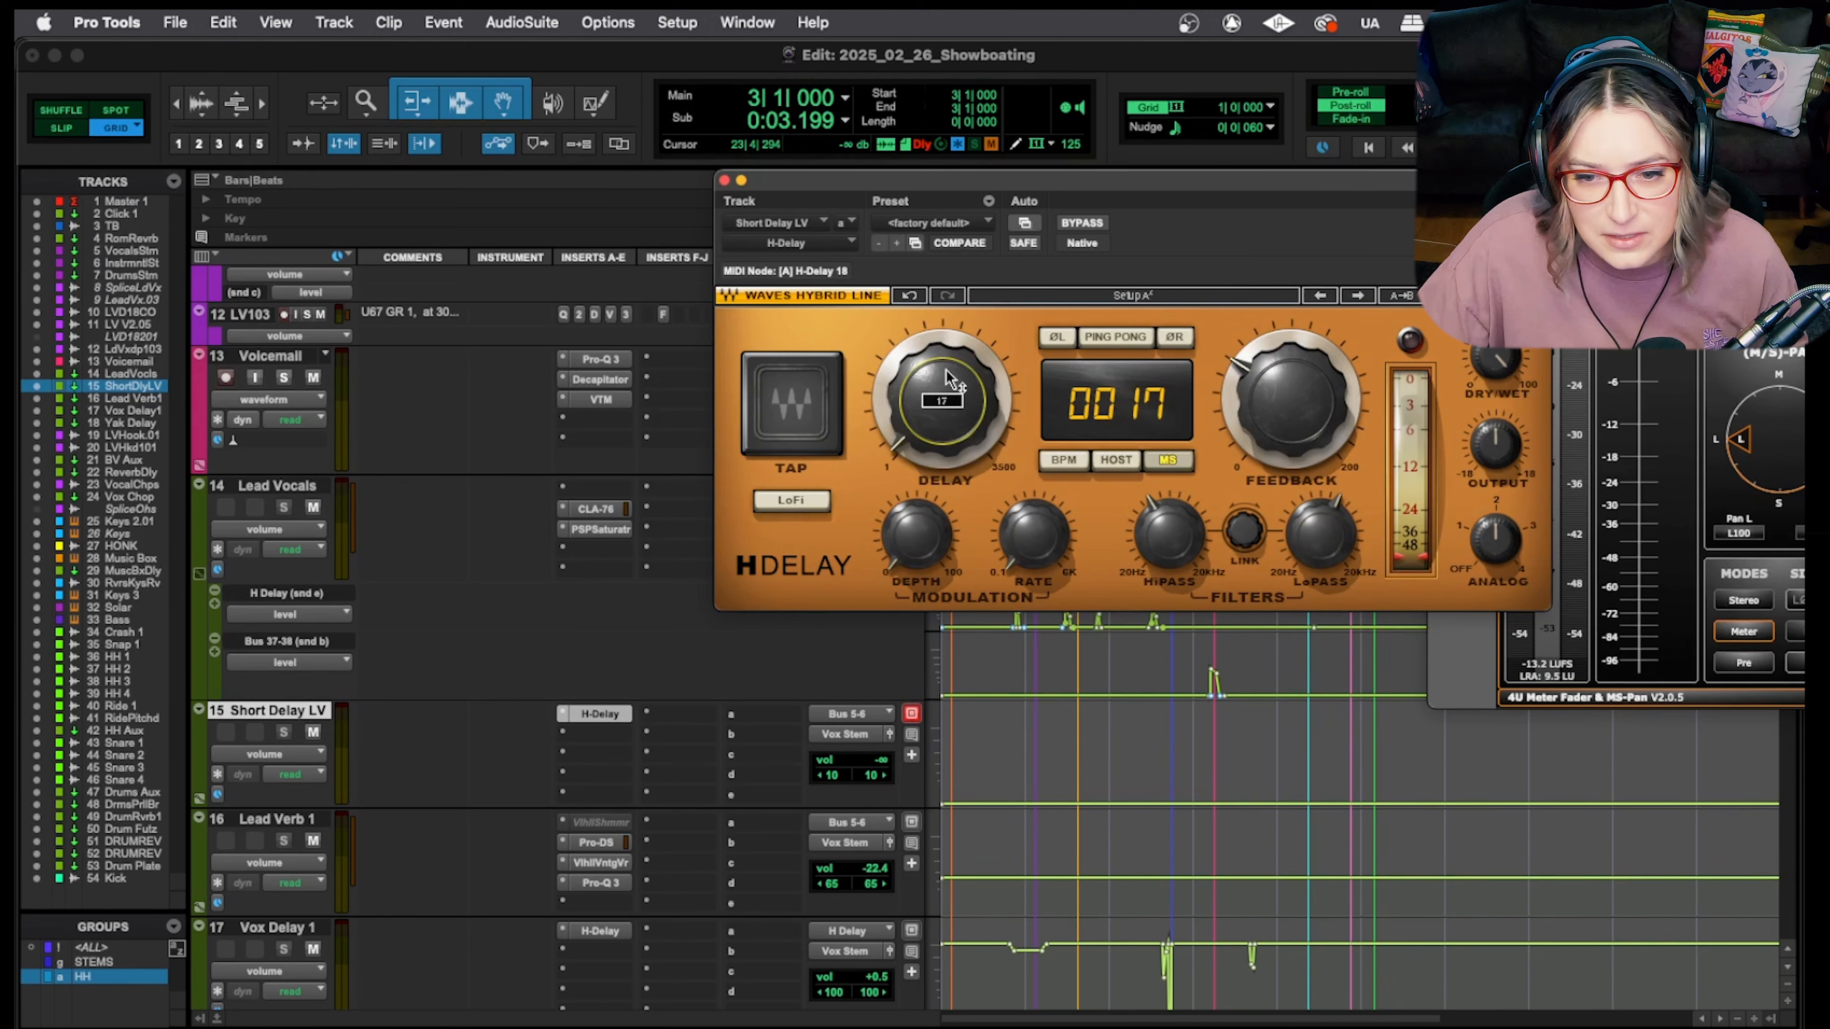
Play the mix, bring the Short Delay LV volume up to -12.5 dB, and compare the sound with the track muted and unmuted
key(space)
drag(880, 764, 890, 710)
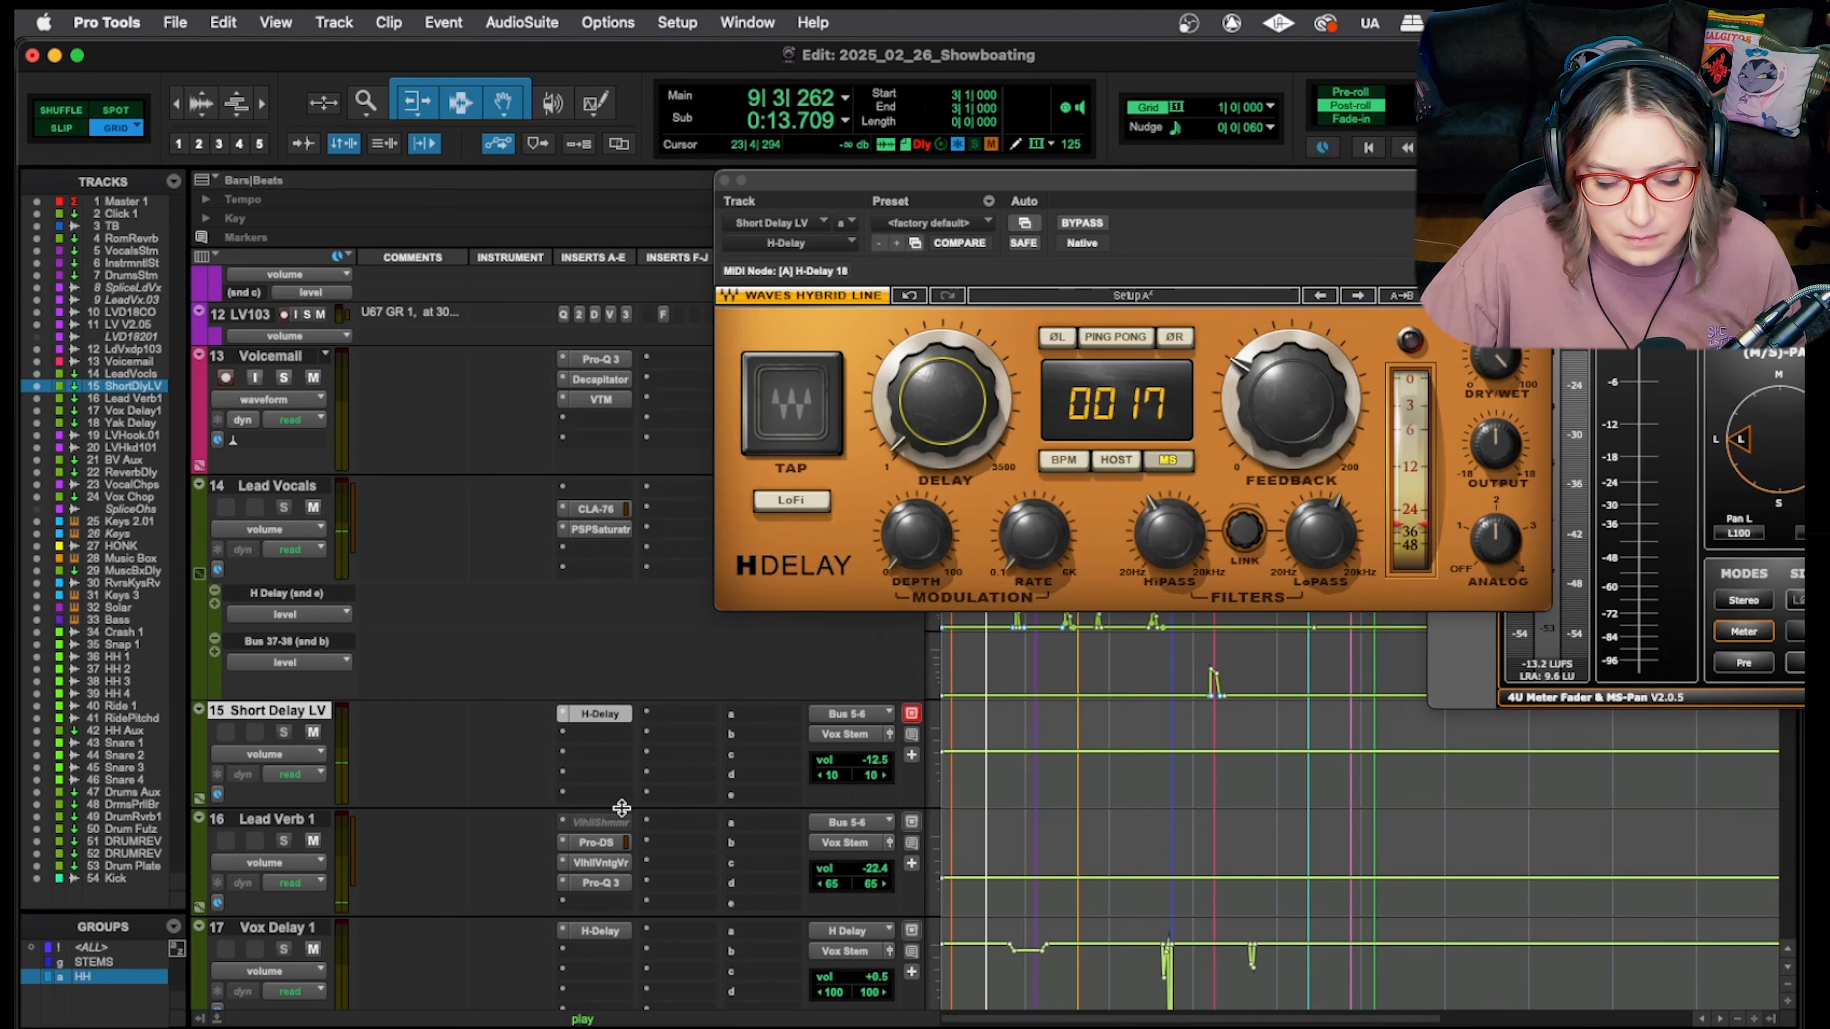
click(311, 732)
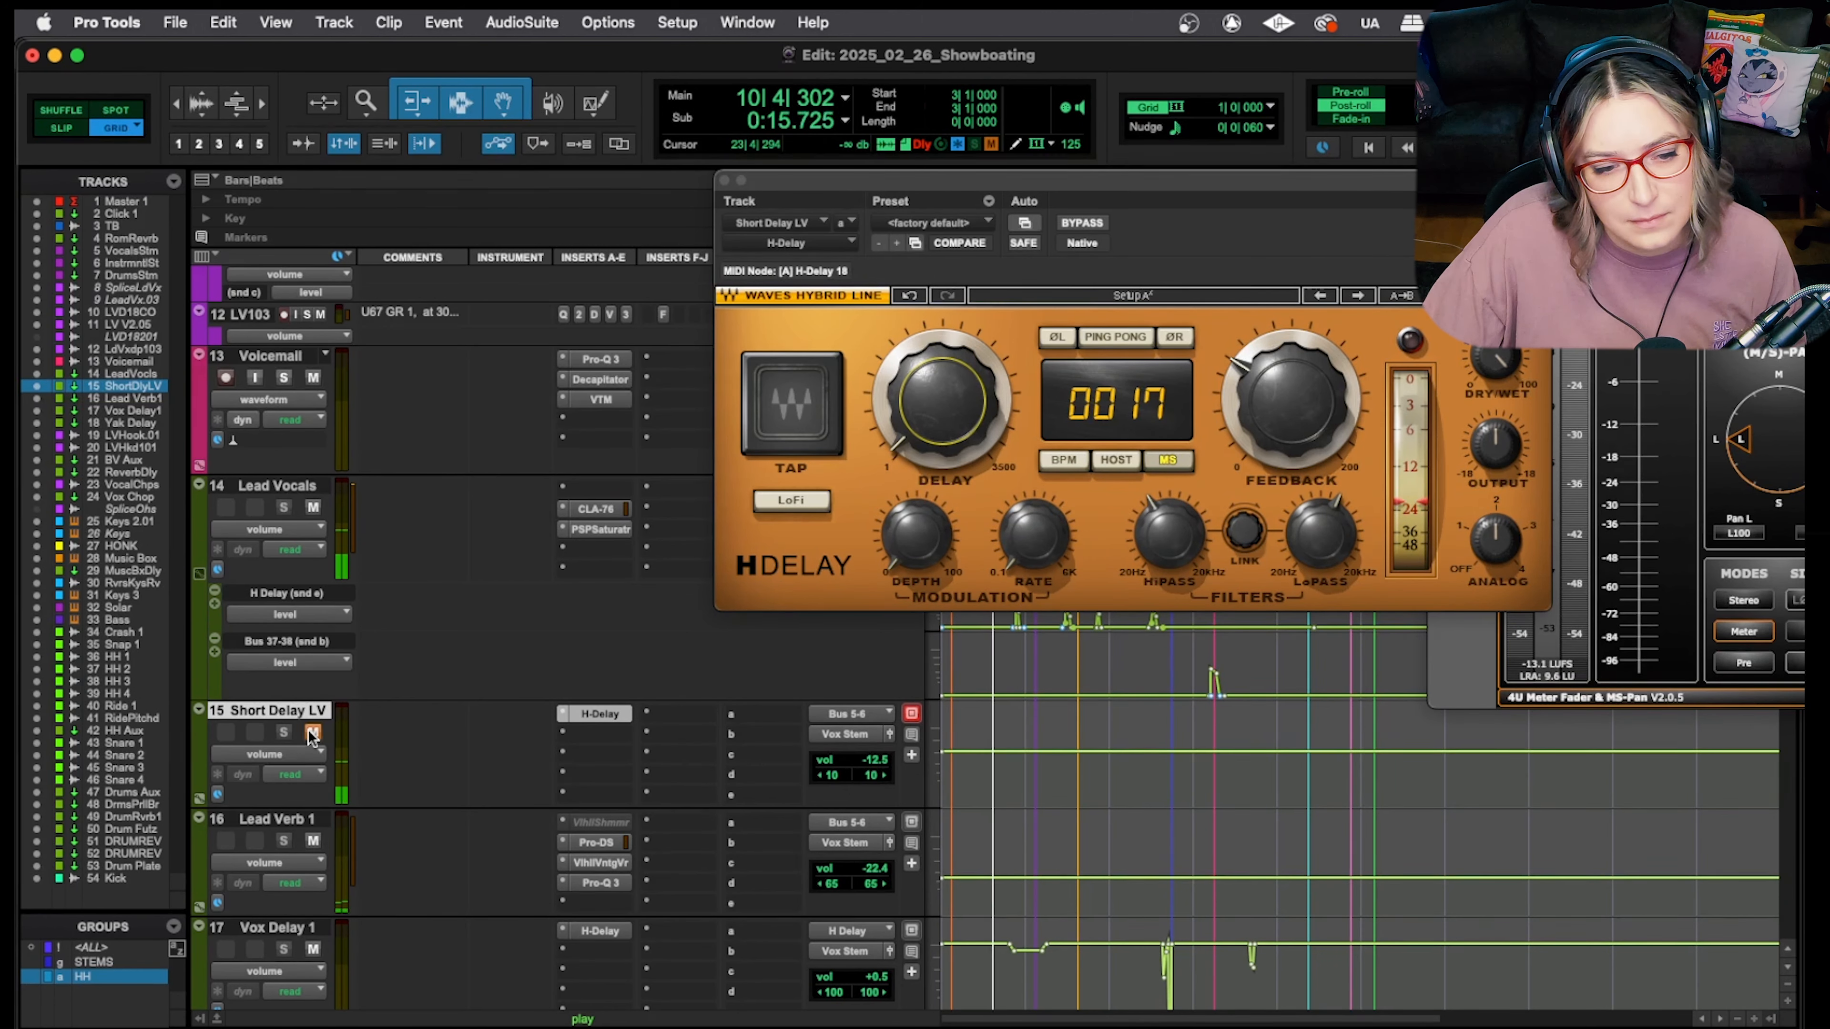
click(312, 734)
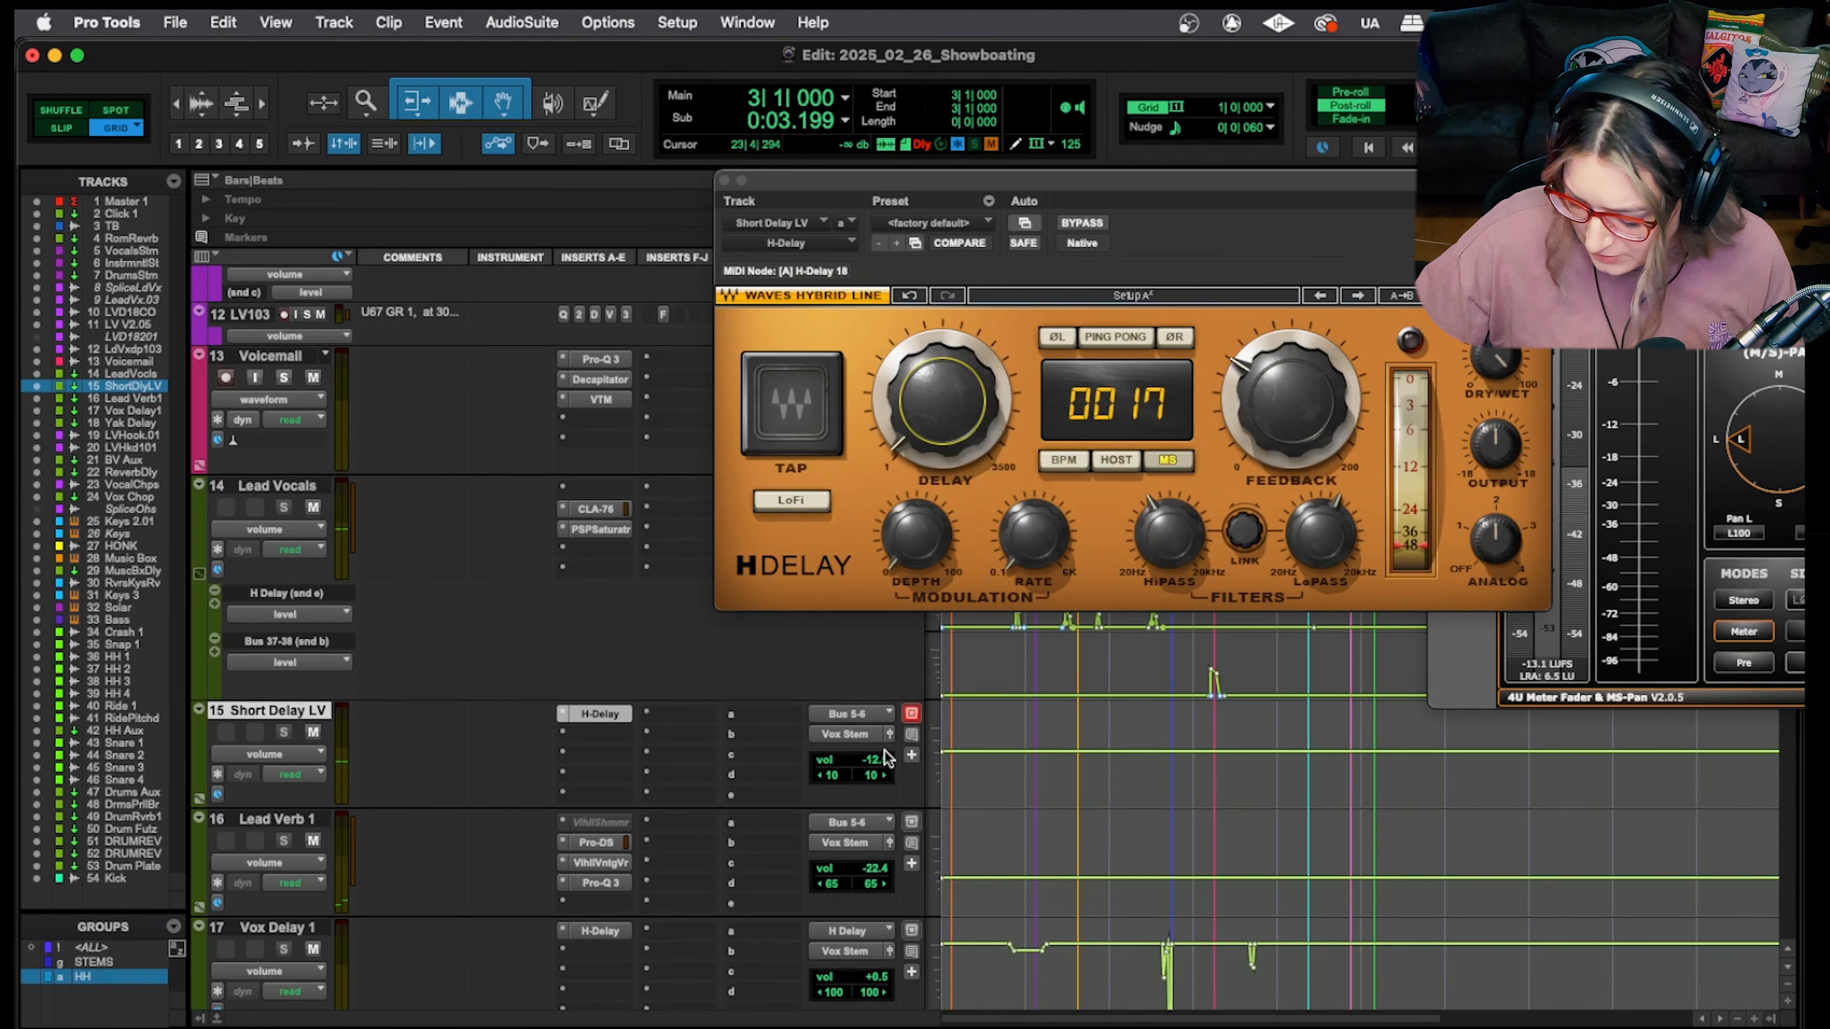
Play the mix from marker 1, lower the Short Delay LV volume to -20.6 dB, and compare the sound with the track muted and unmuted
key(KP_Decimal)
key(KP_1)
key(KP_Decimal)
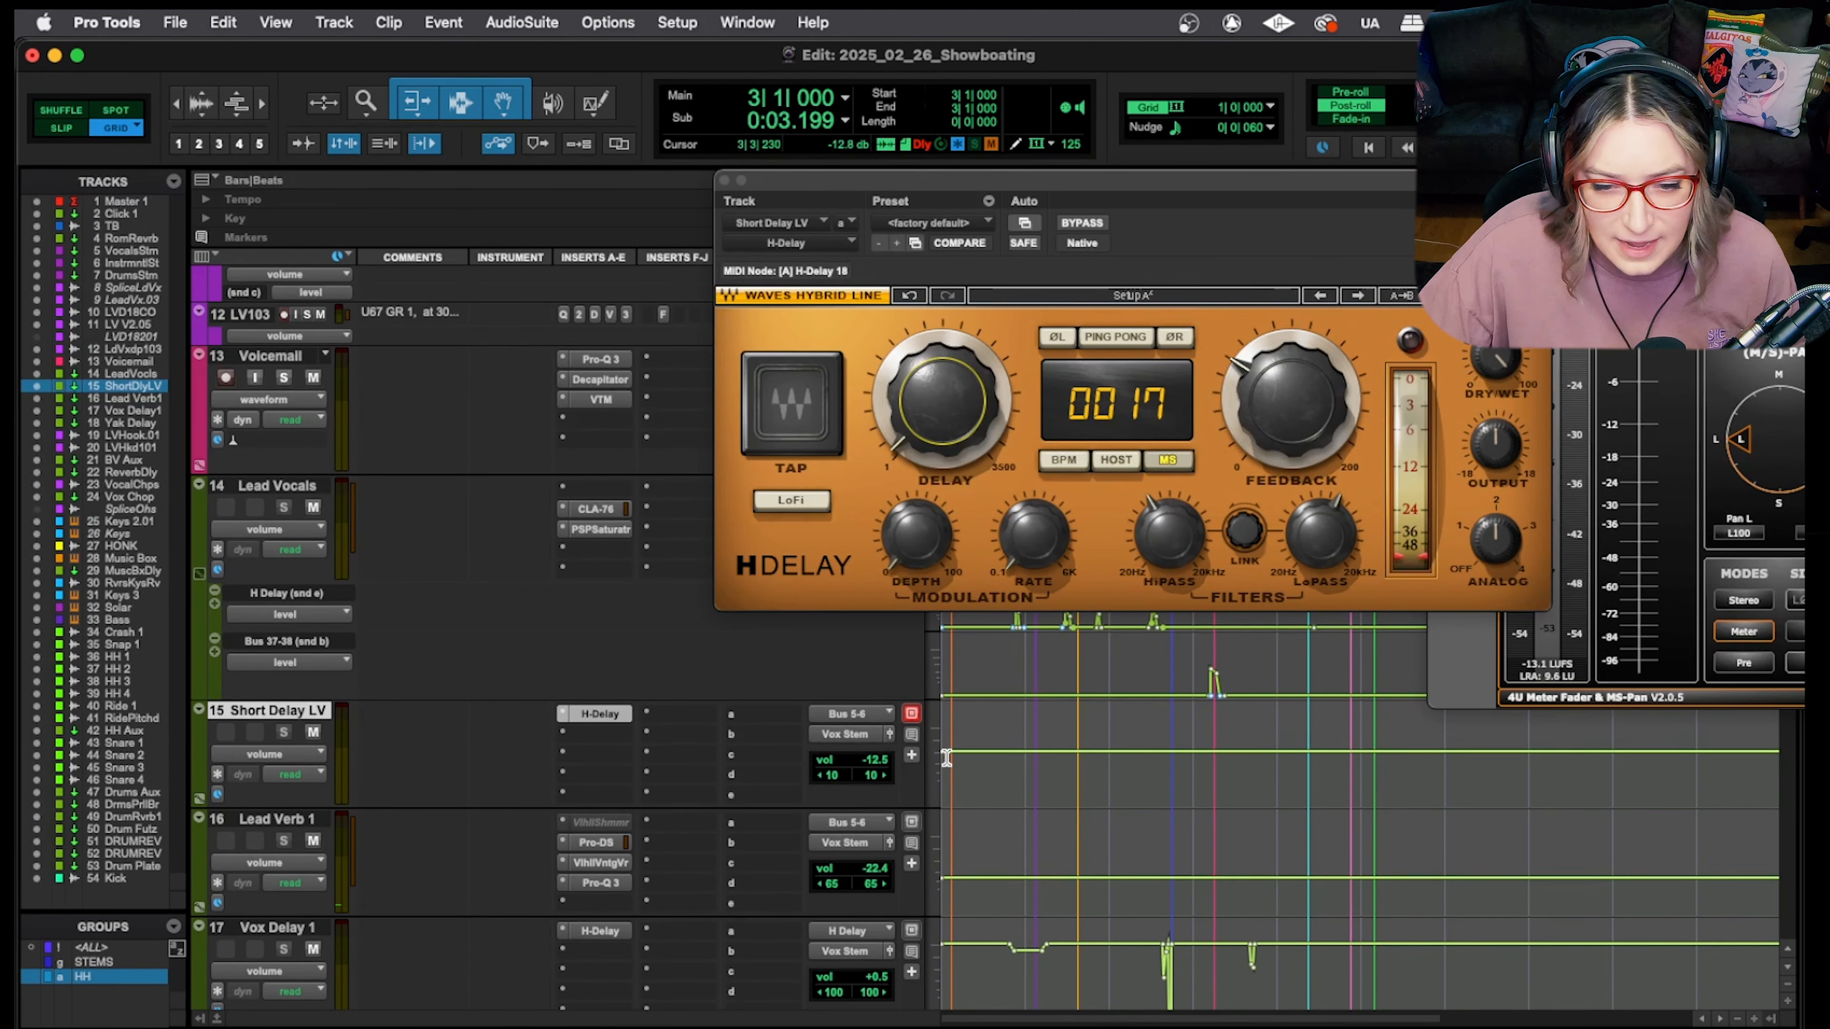
key(space)
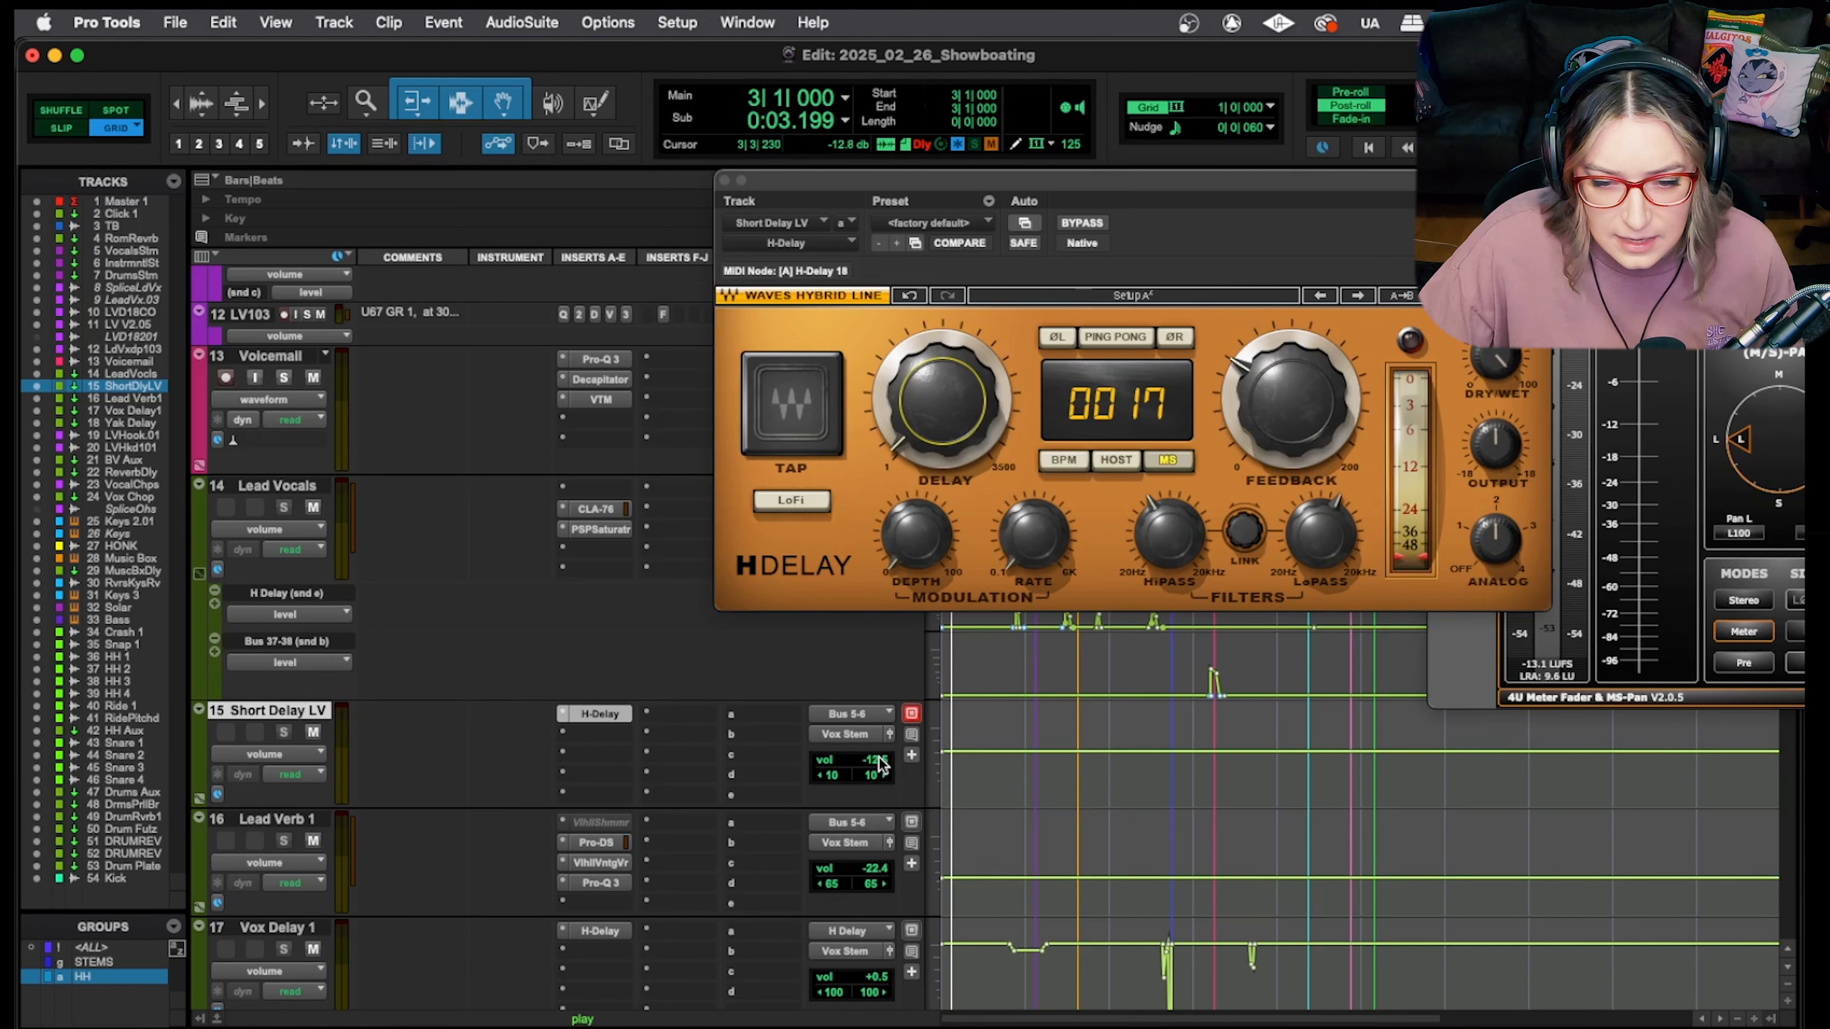
drag(880, 763, 881, 779)
click(312, 733)
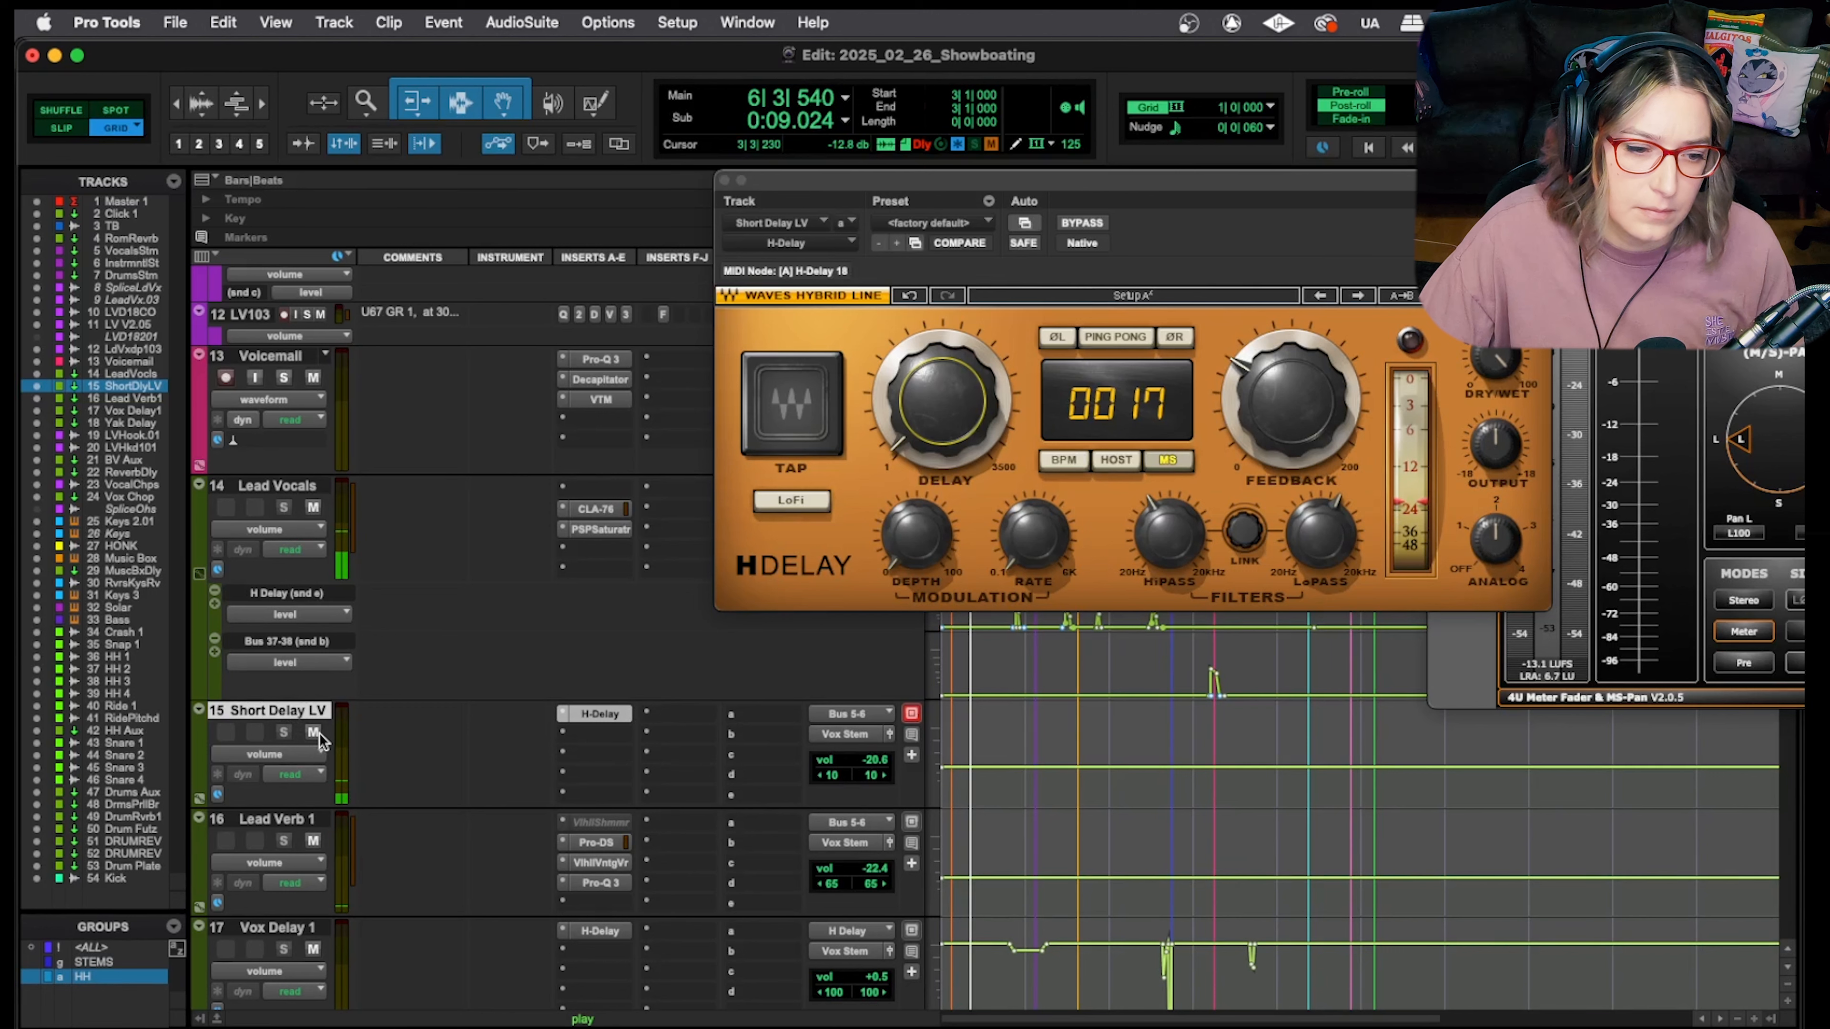
click(313, 732)
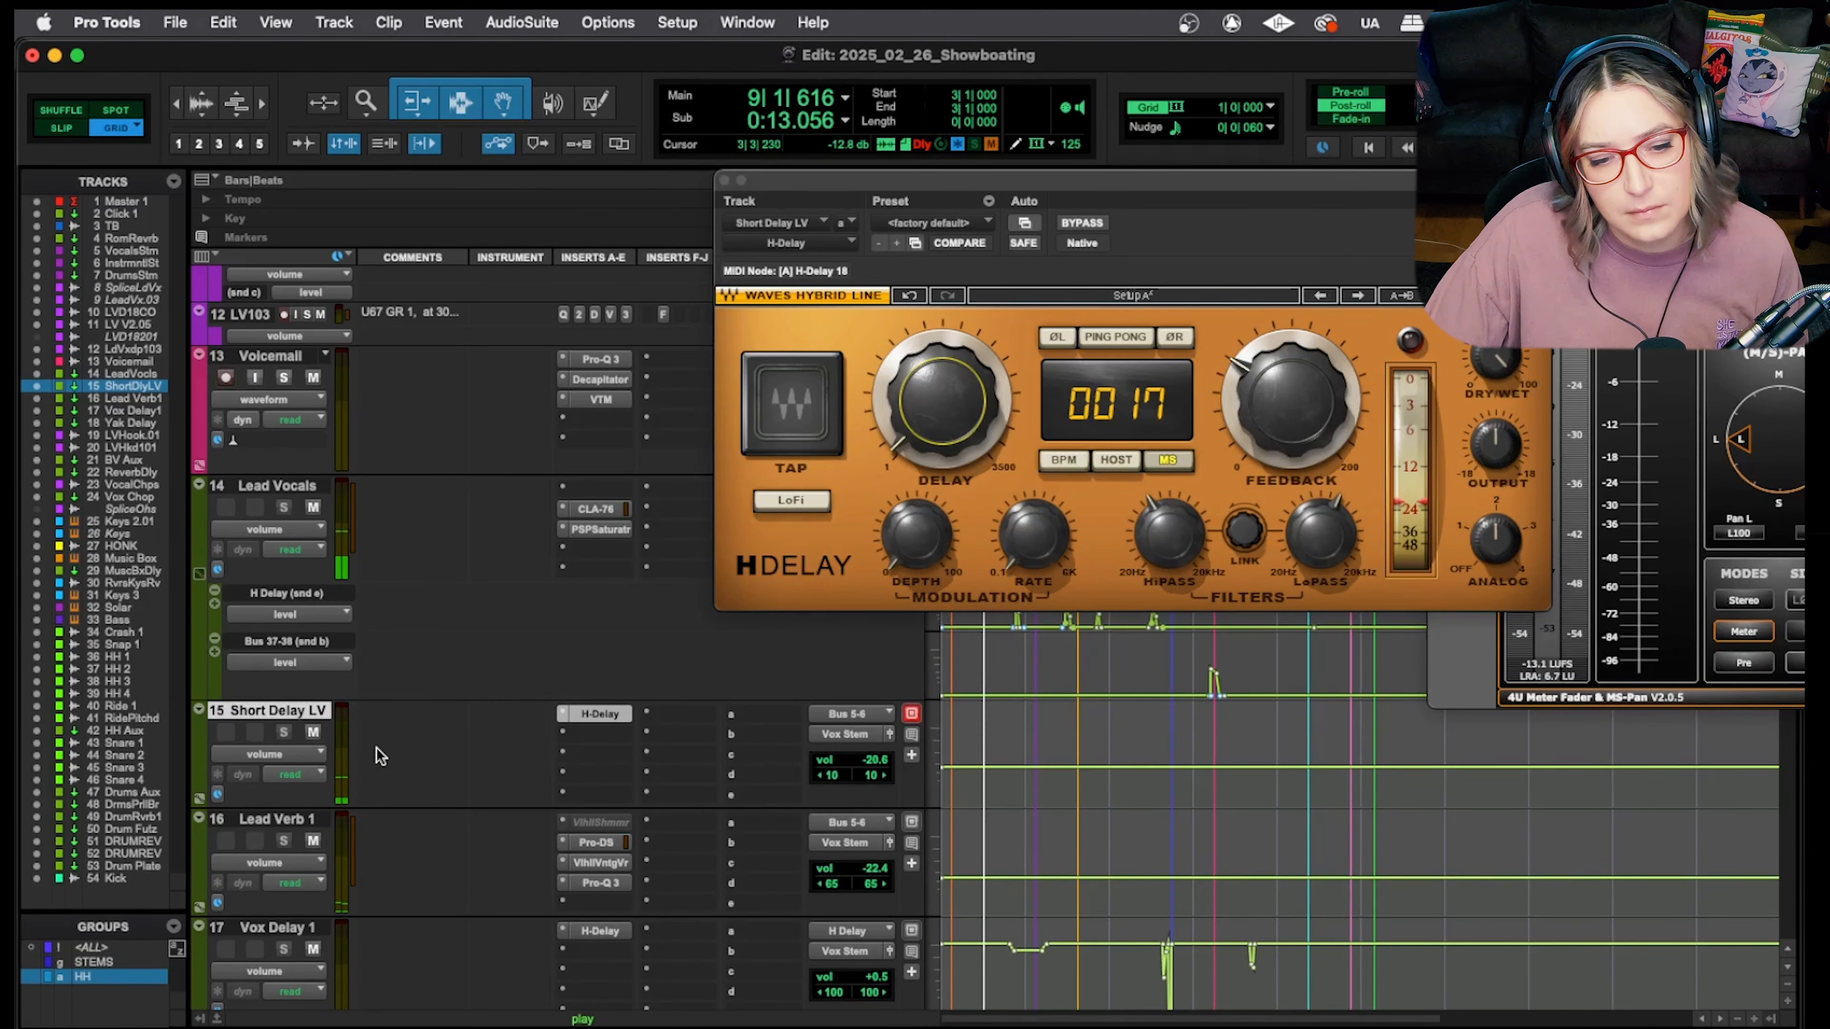
key(space)
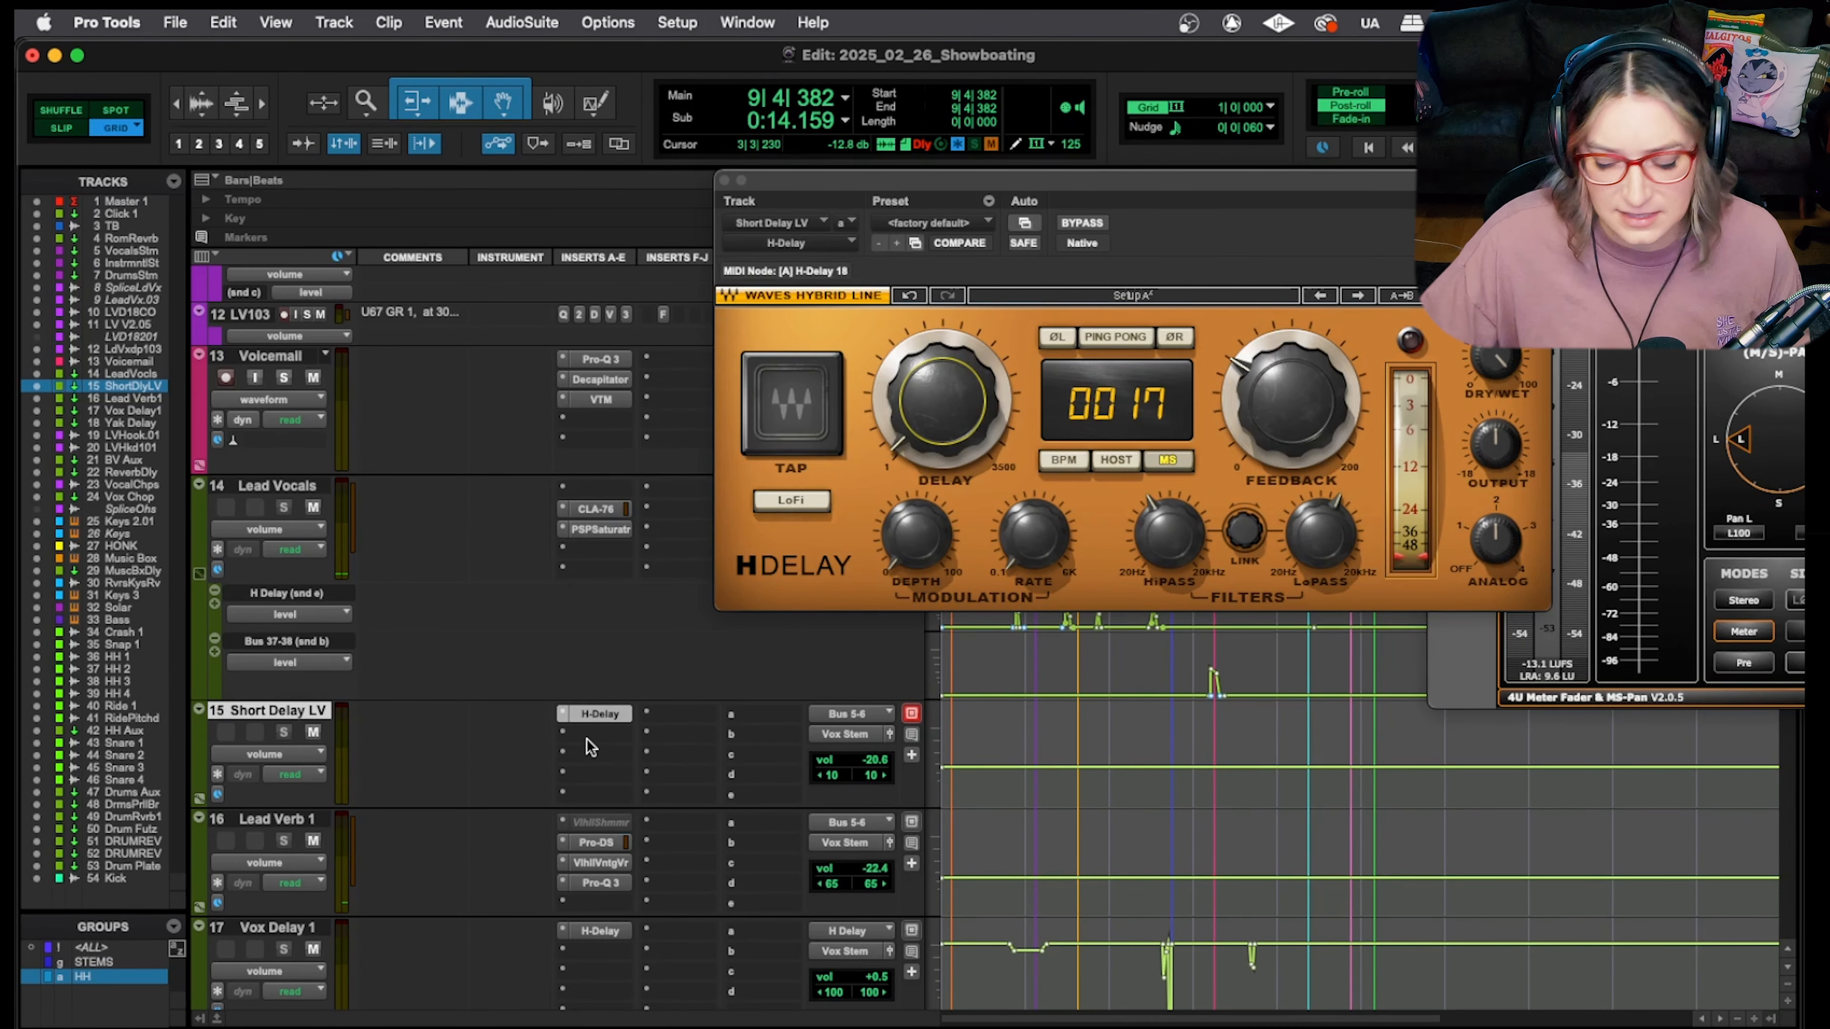
Return to marker 1 and insert a stereo FabFilter Pro-Q 3 after H-Delay on the Short Delay LV track
key(KP_Decimal)
key(KP_1)
key(KP_Decimal)
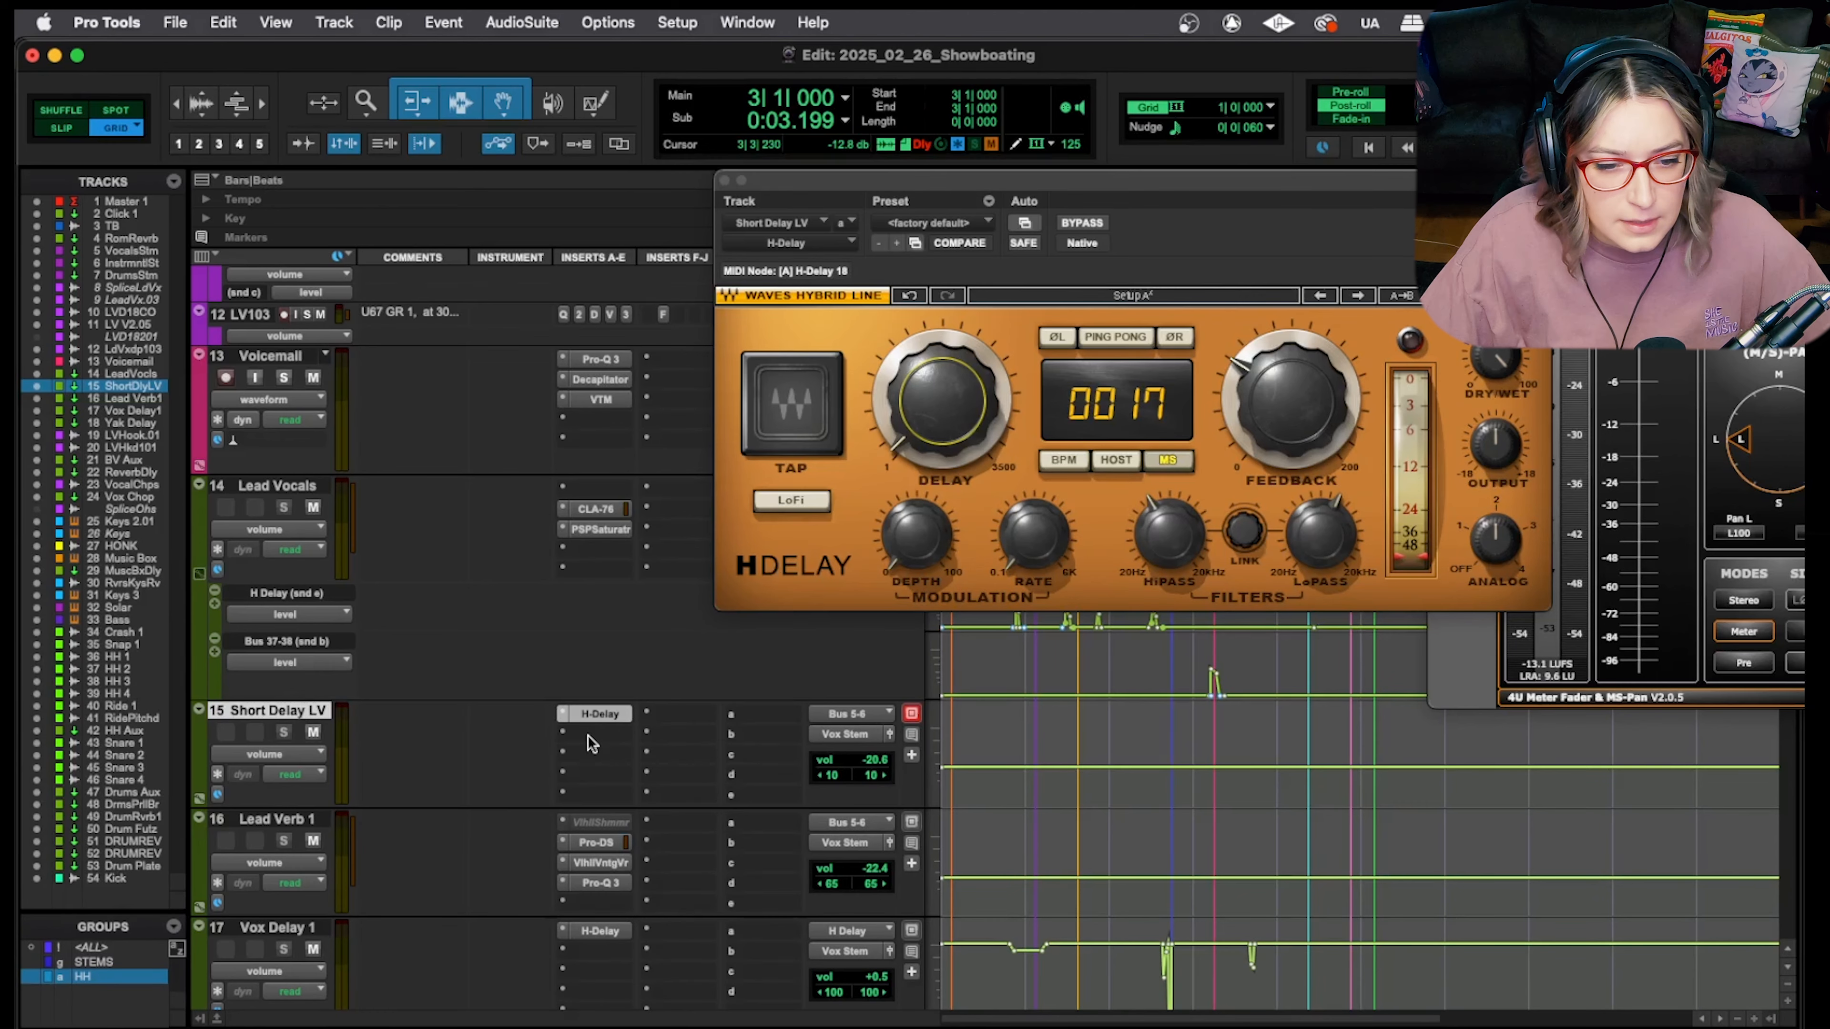
click(596, 734)
click(689, 698)
text(fab)
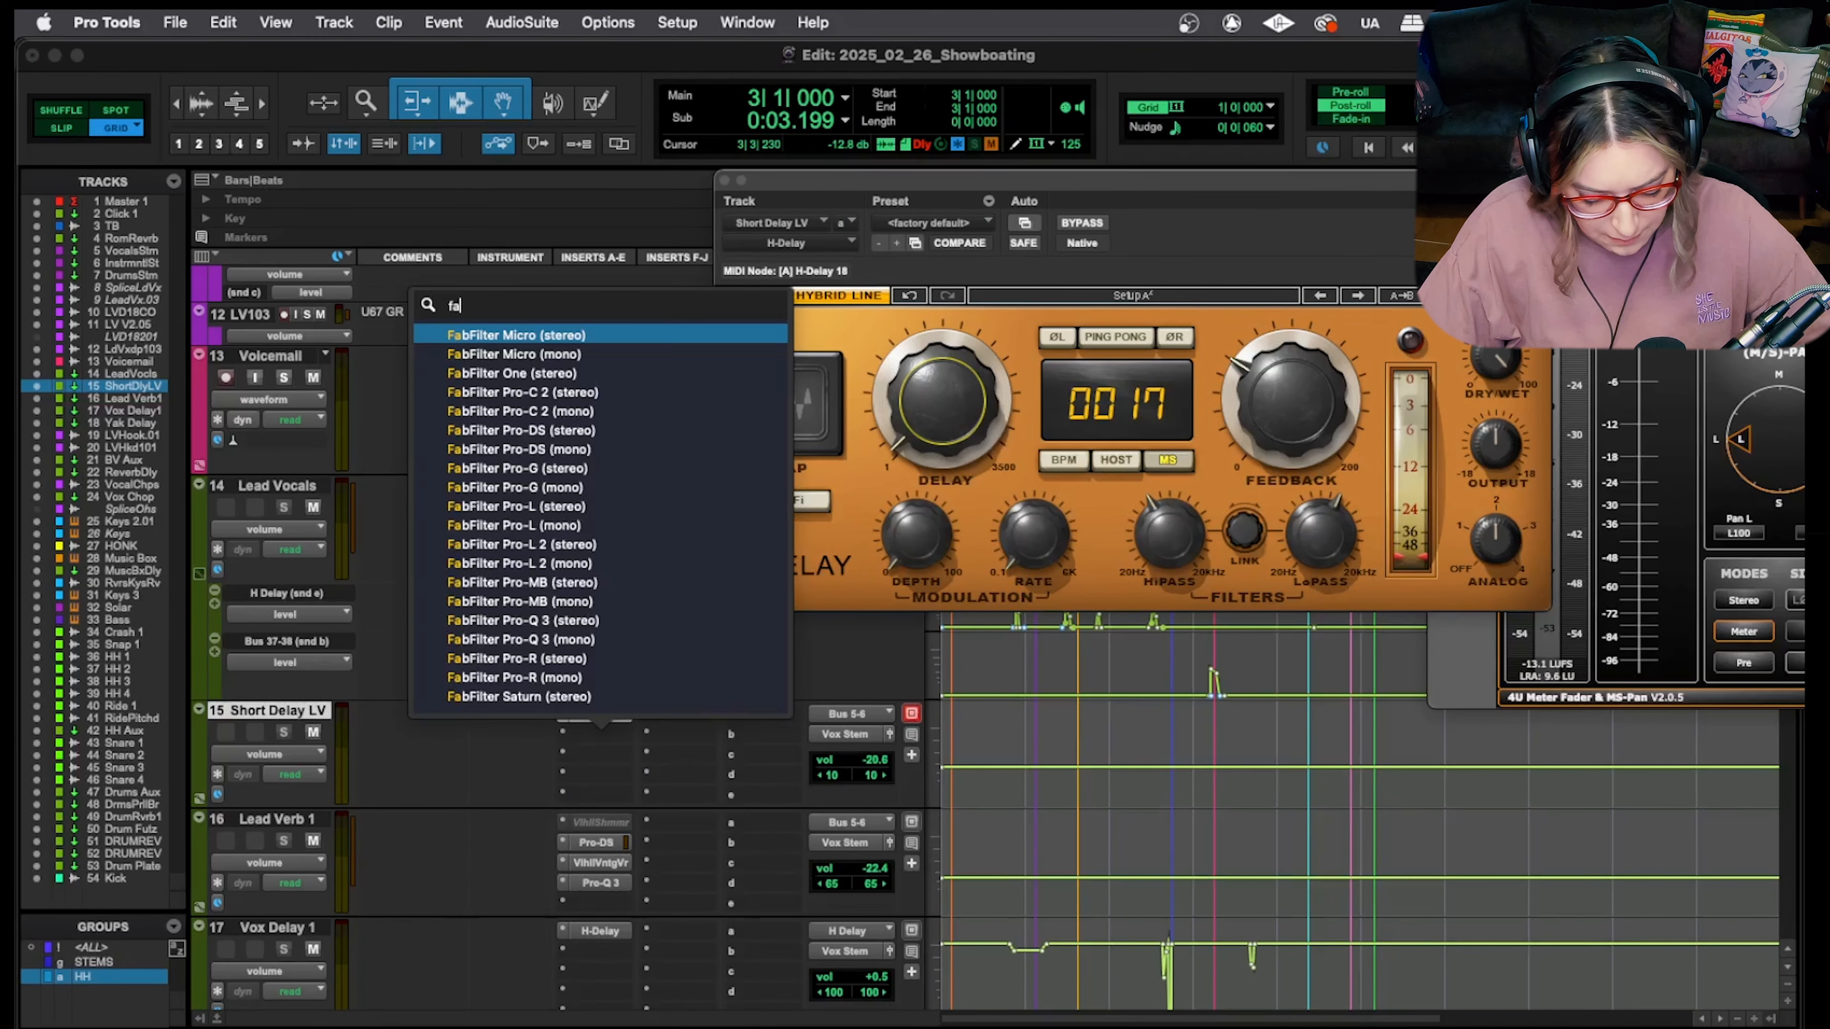
click(607, 621)
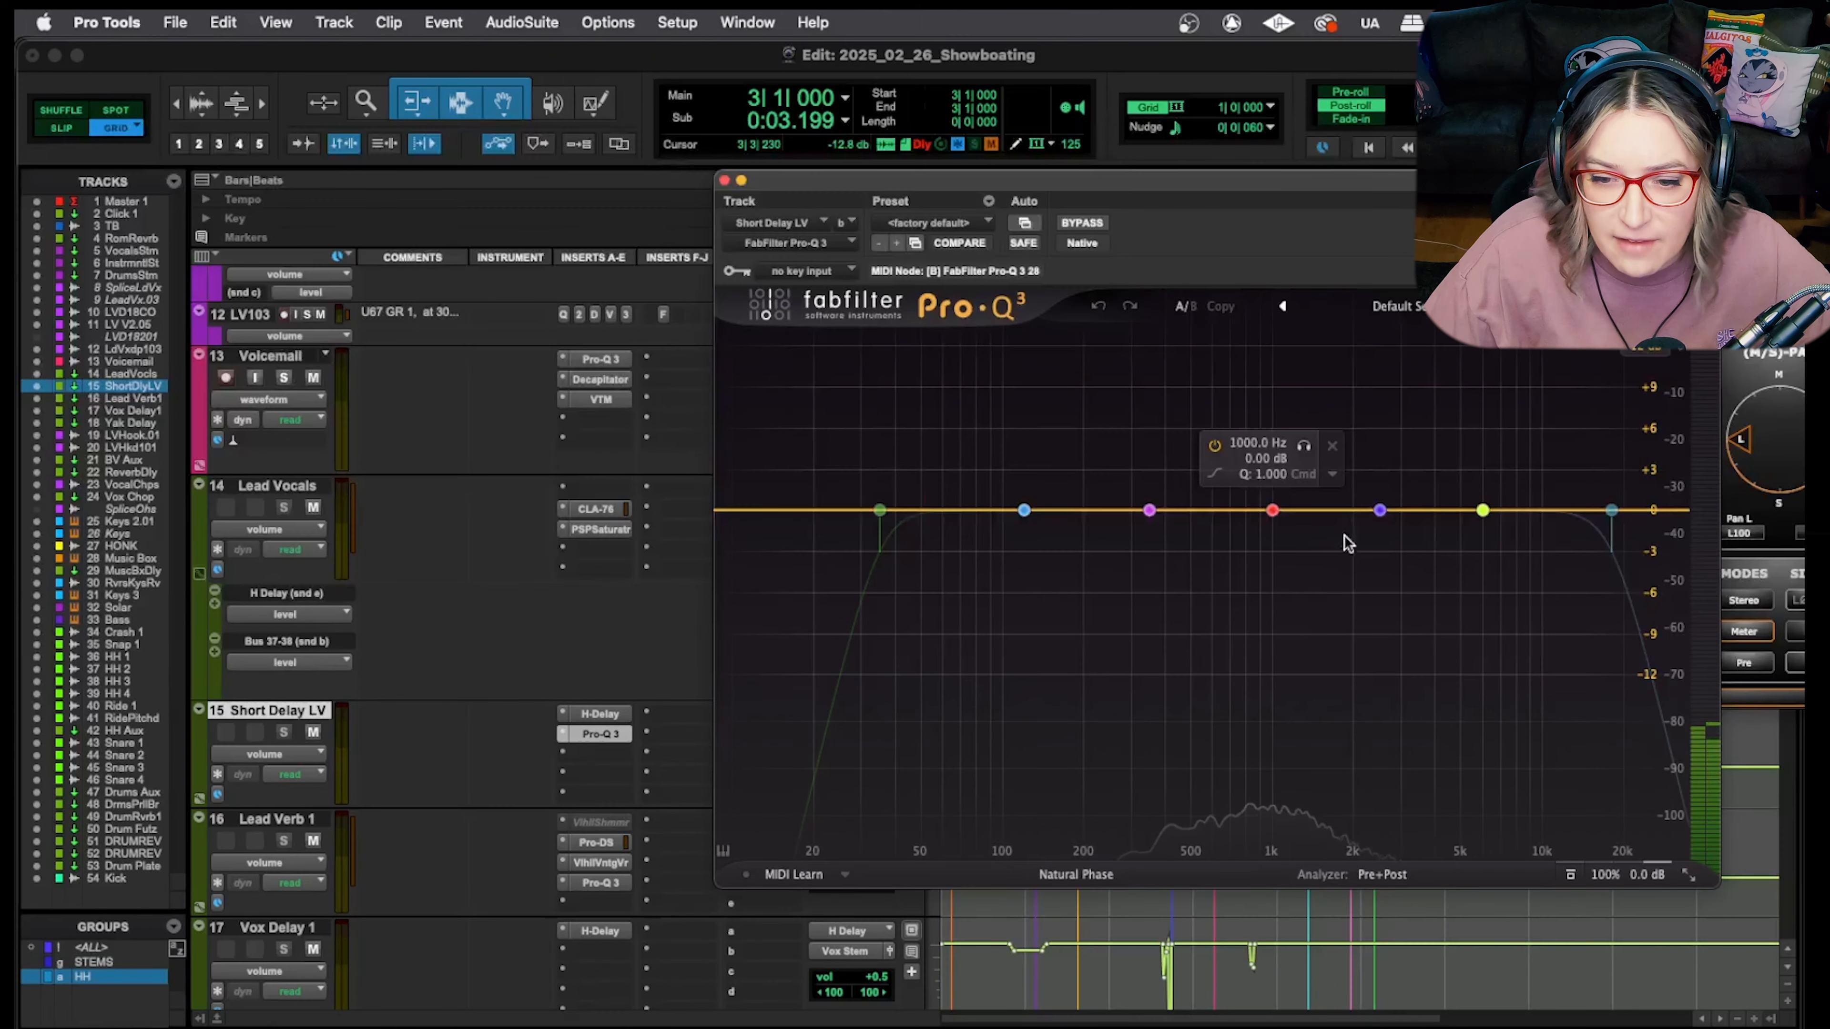
Show H-Delay beside Pro-Q 3, check its high-pass and low-pass filters, and play the mix to examine the delay's spectrum
click(600, 714)
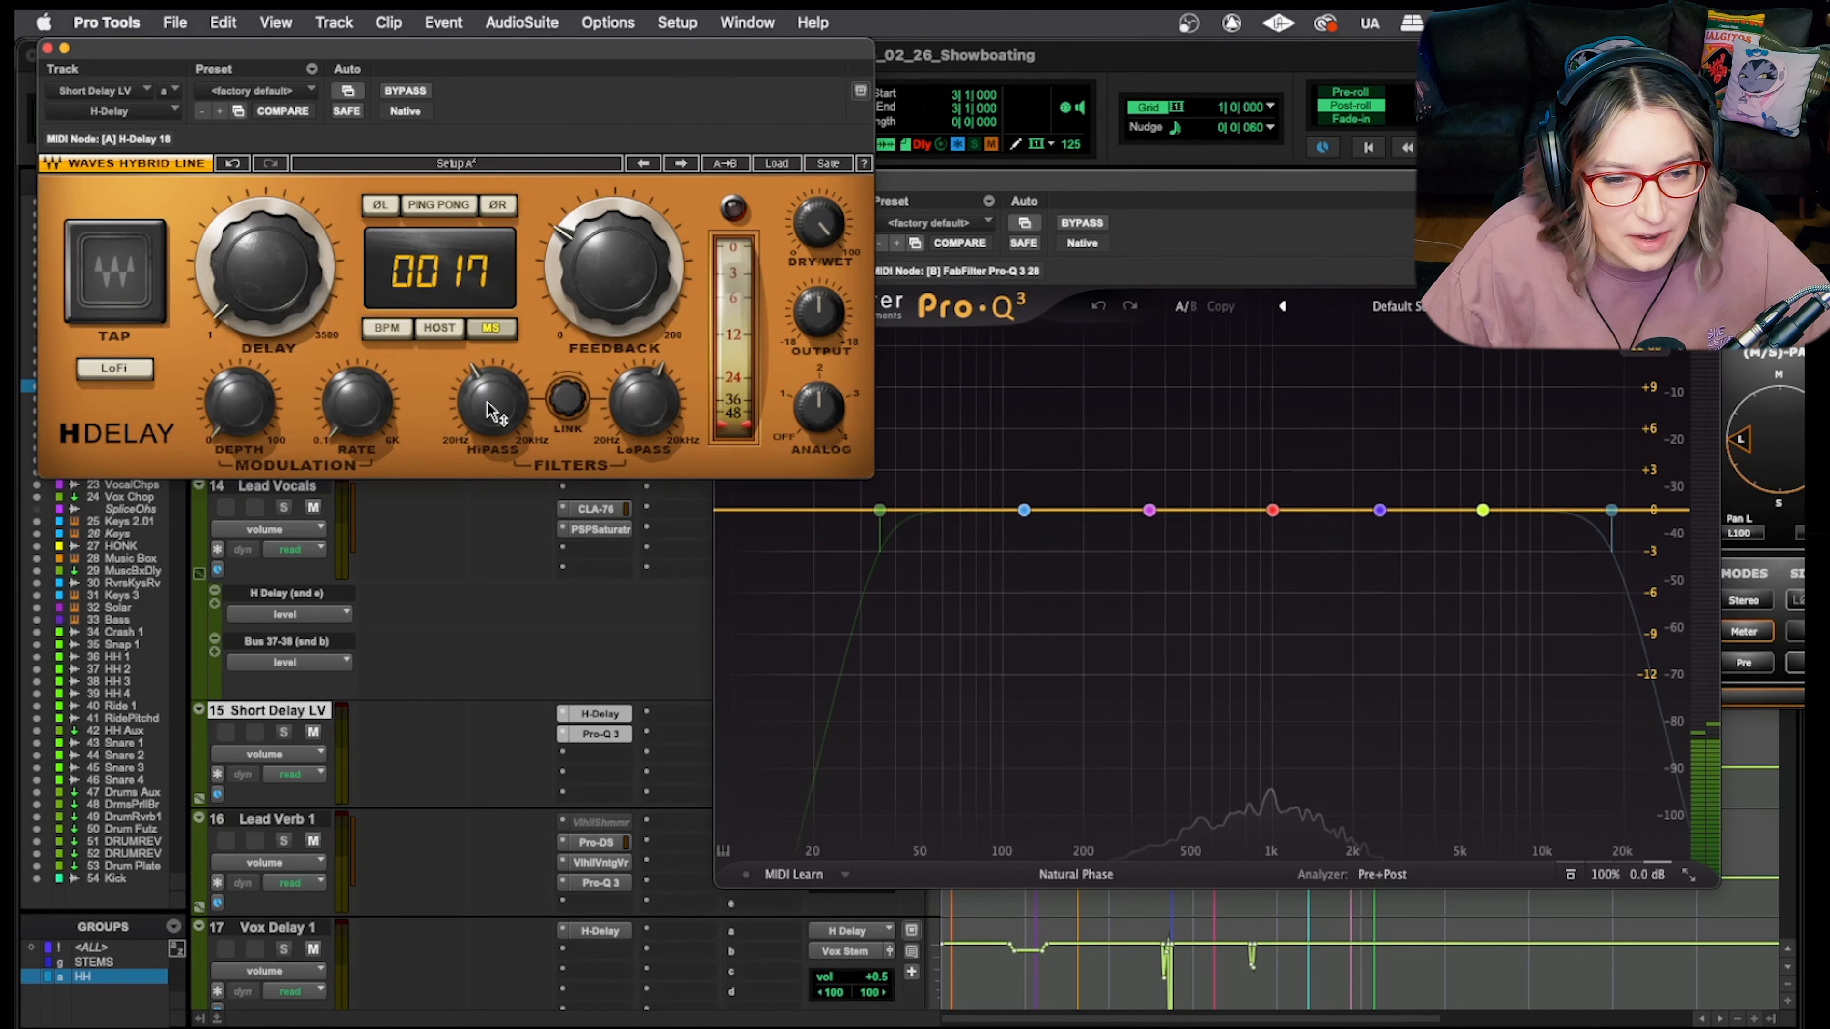
mouse_move(490, 414)
mouse_move(652, 412)
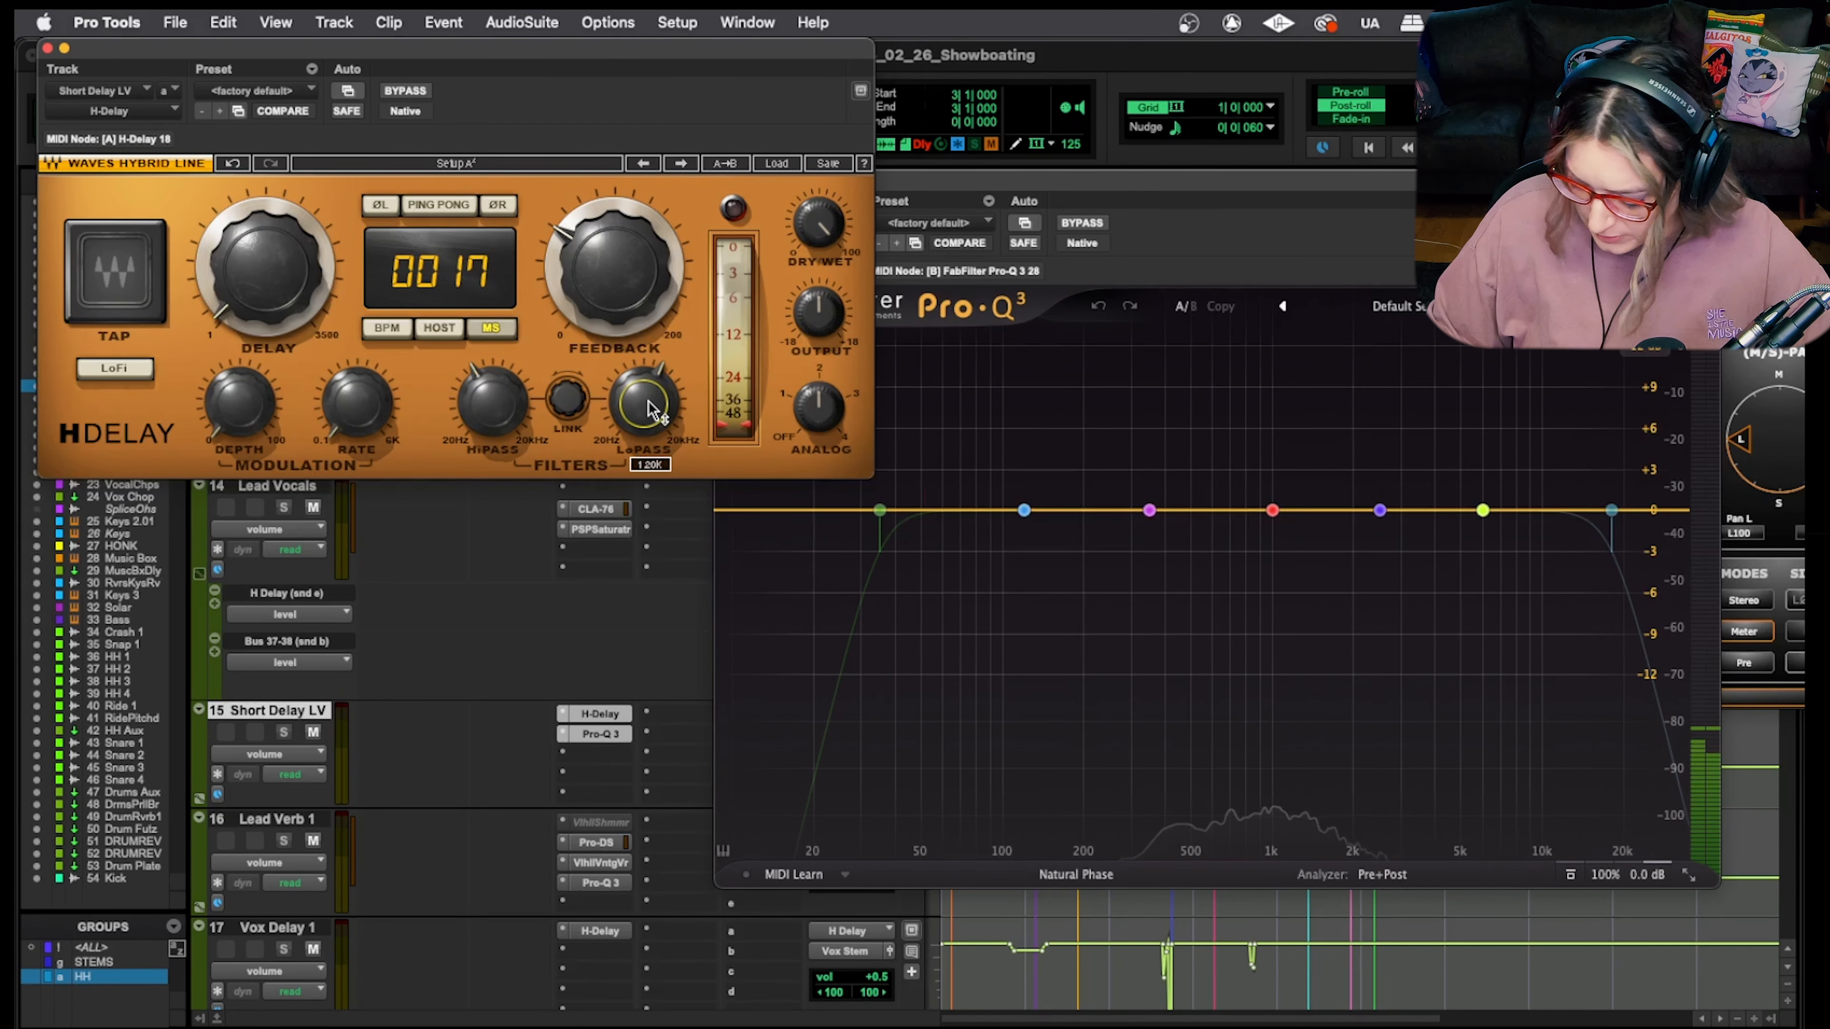
key(space)
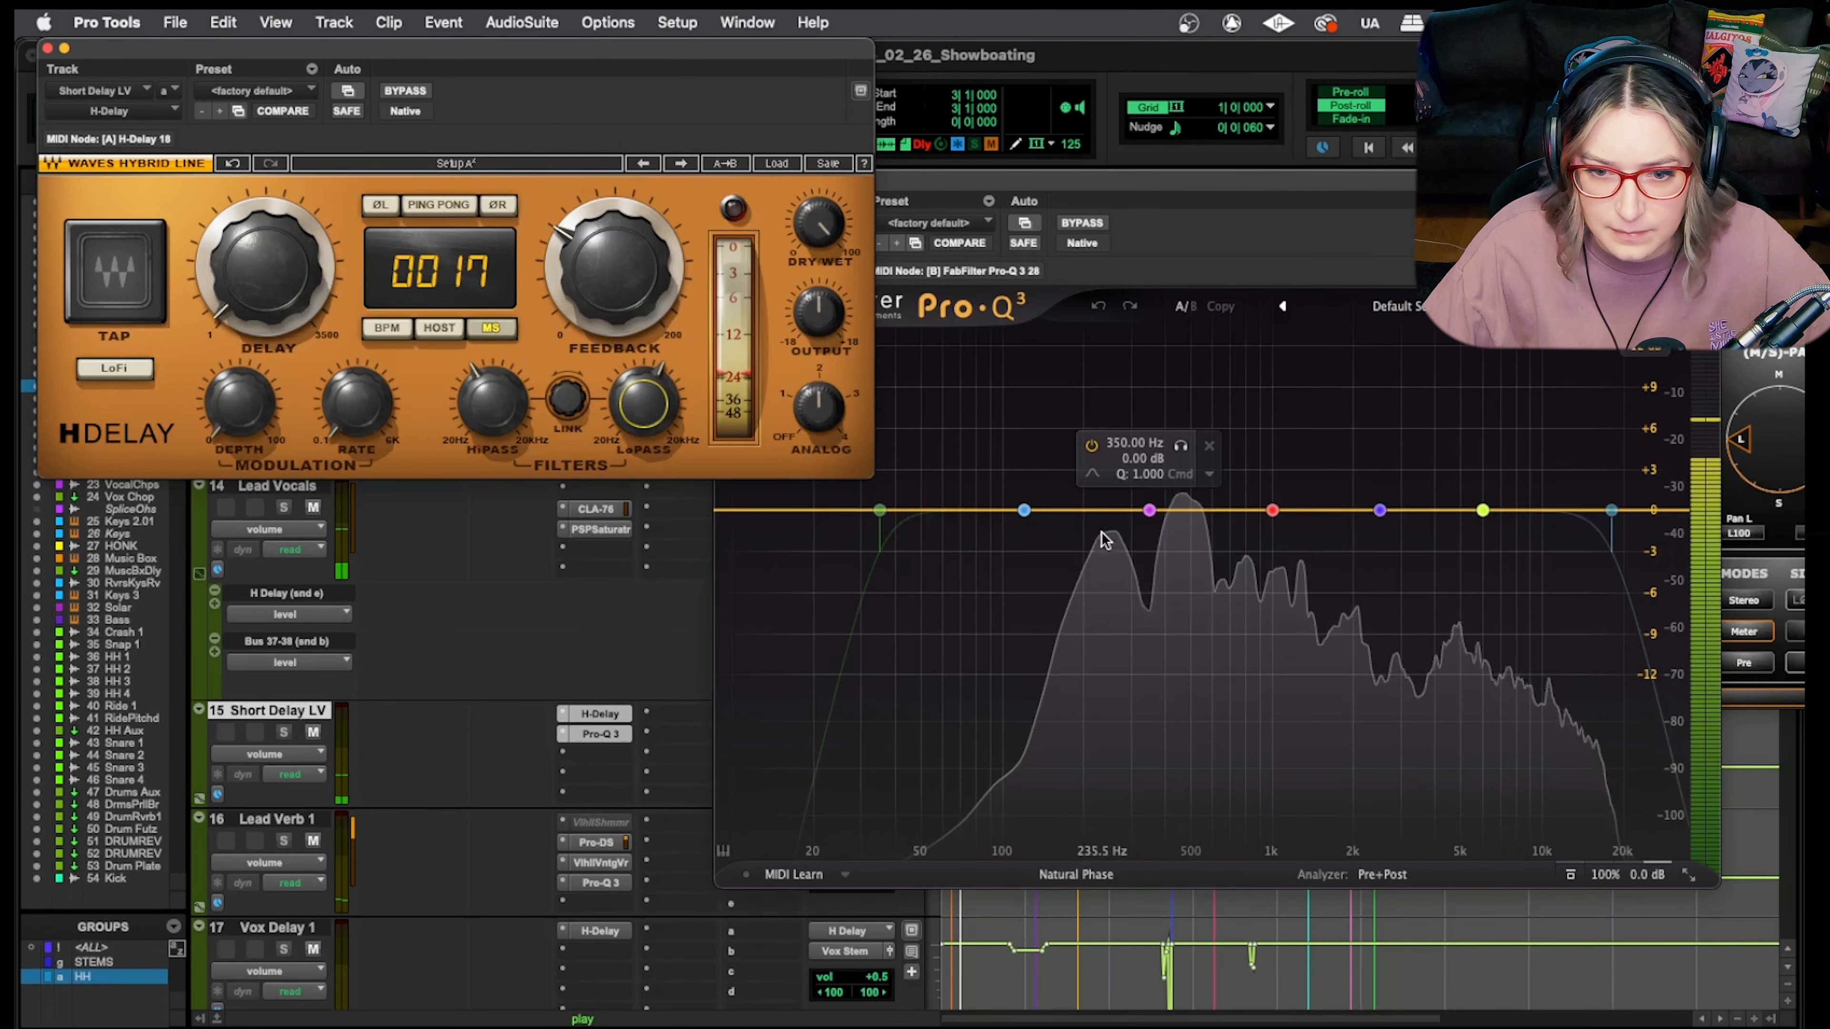
key(space)
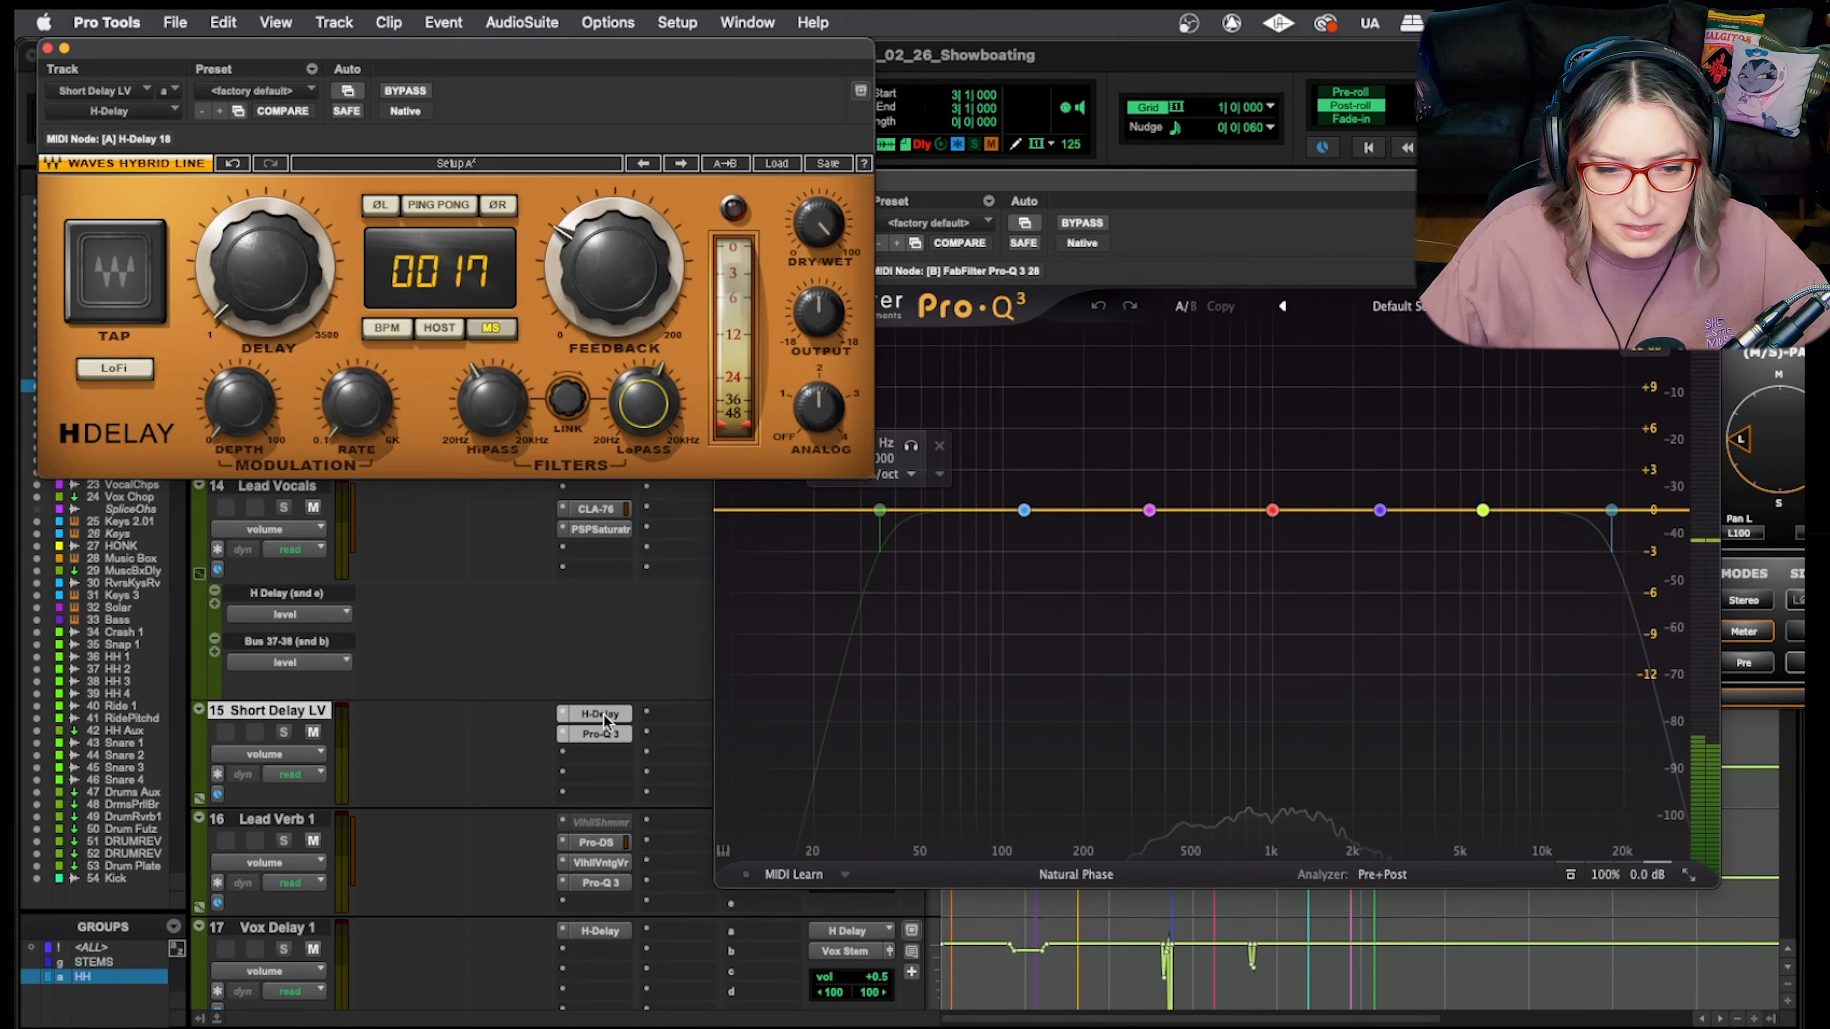
click(1083, 510)
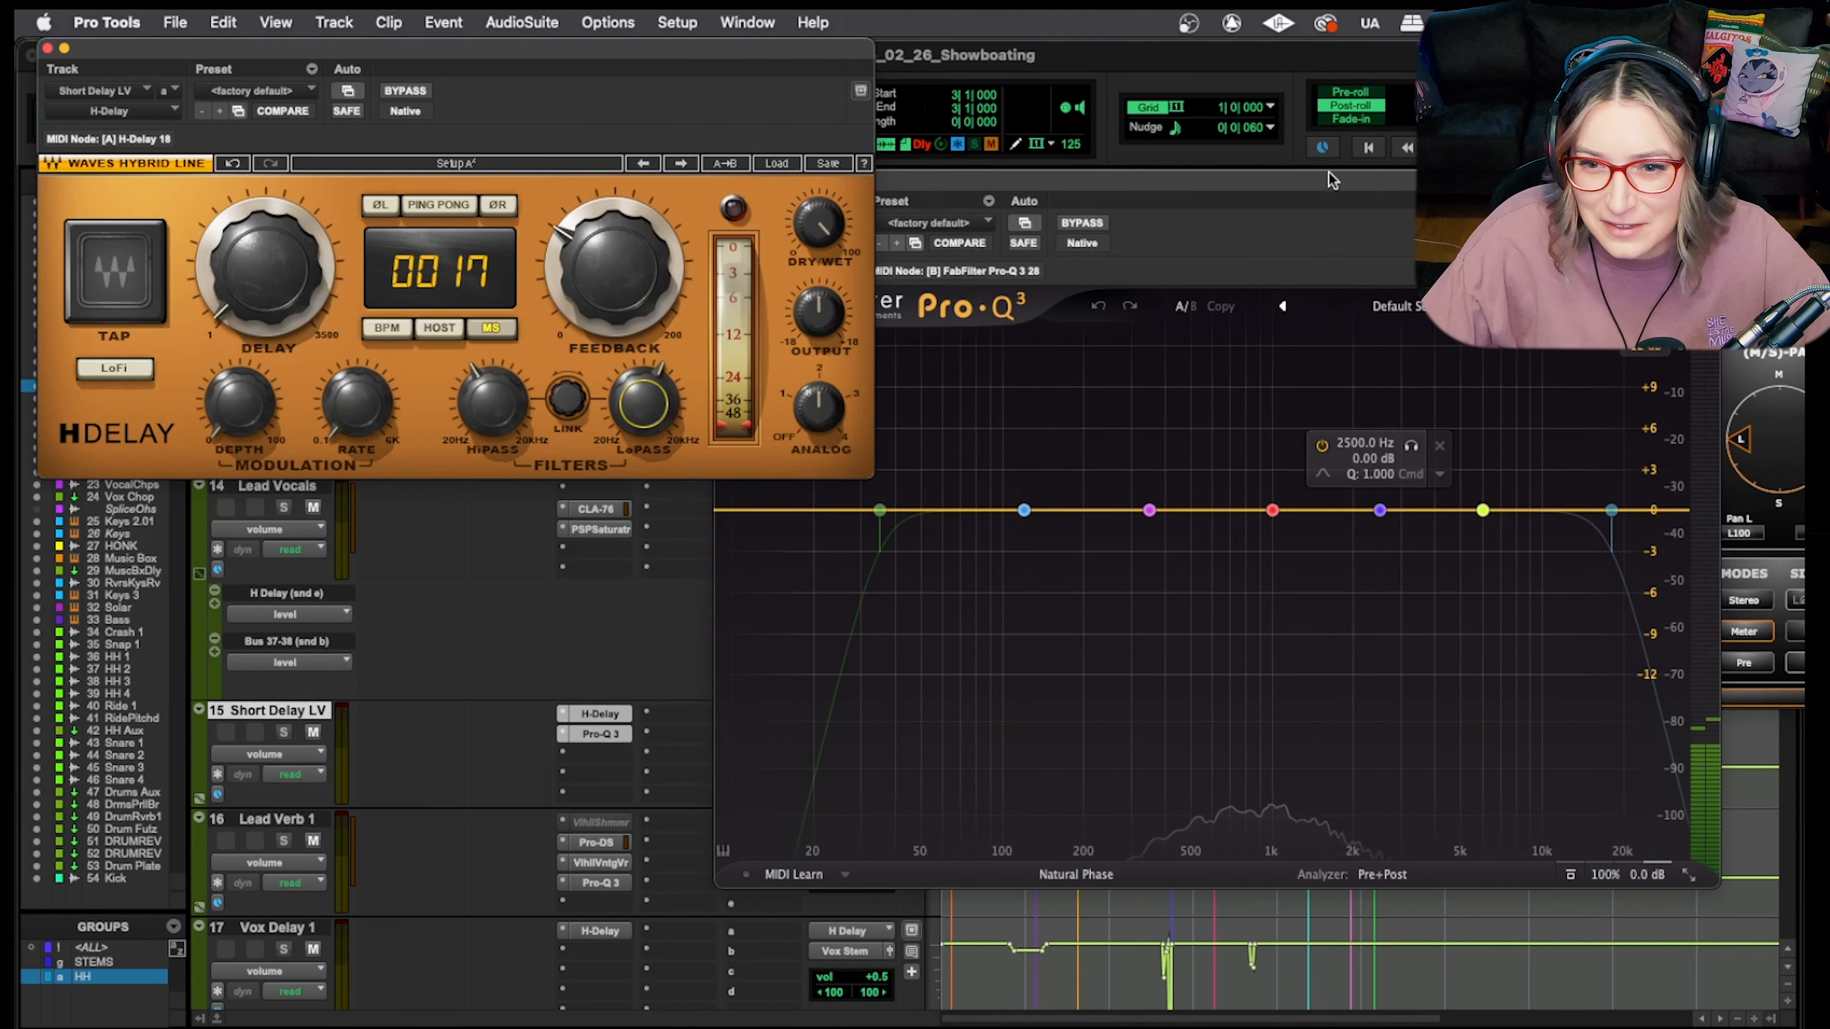
click(1434, 510)
key(space)
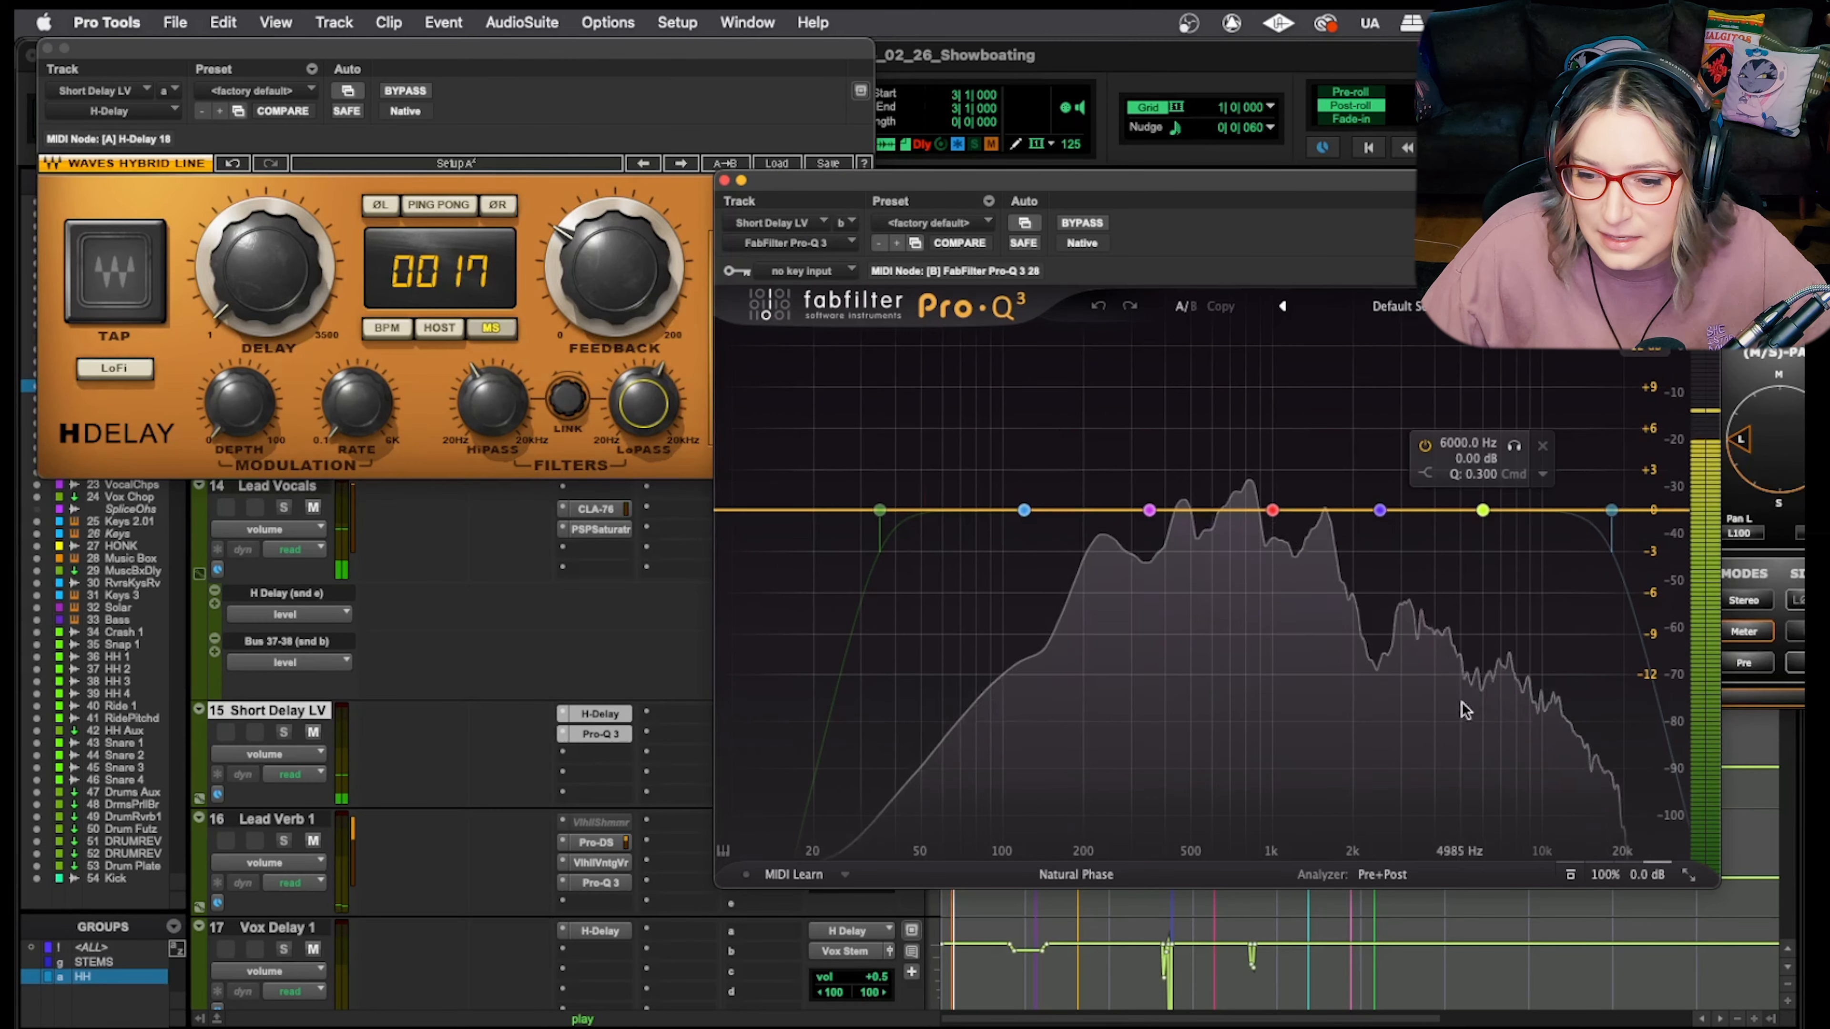
key(space)
Enable Pro-Q 3's high cut at about 6.2 kHz and its low cut at about 244 Hz
drag(1612, 510, 1486, 554)
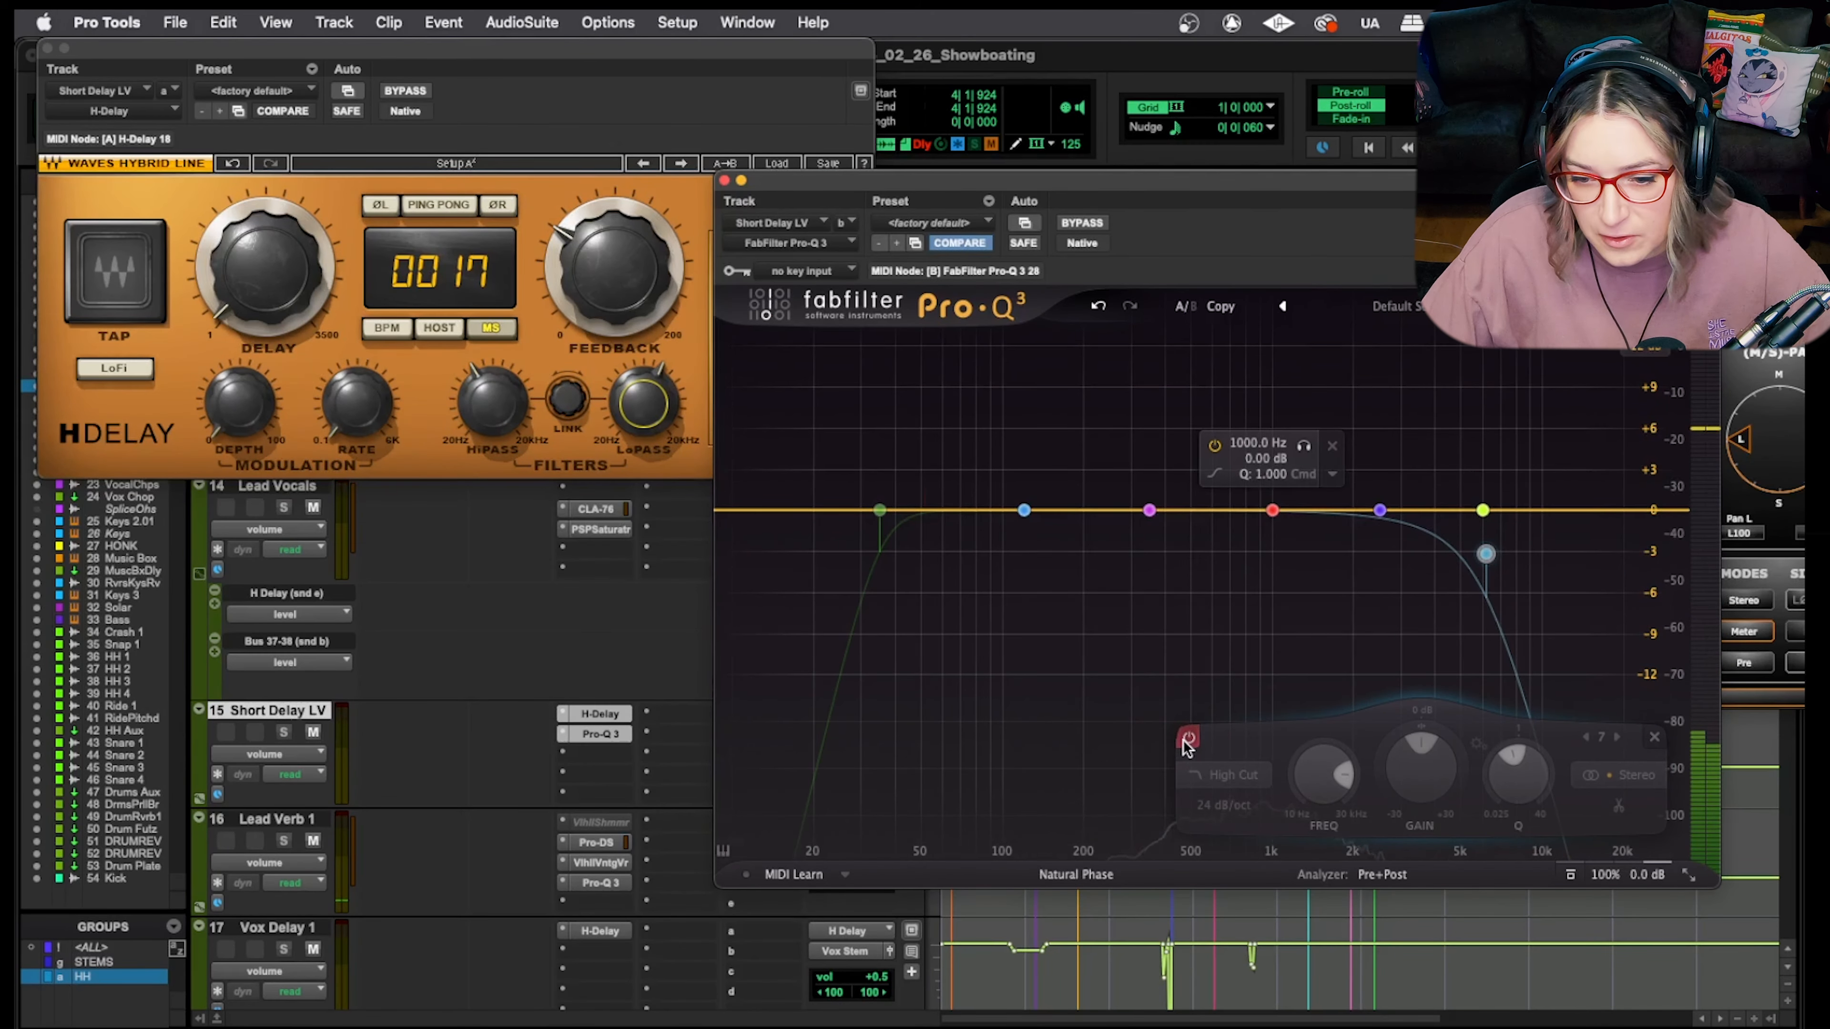
drag(880, 511, 1108, 517)
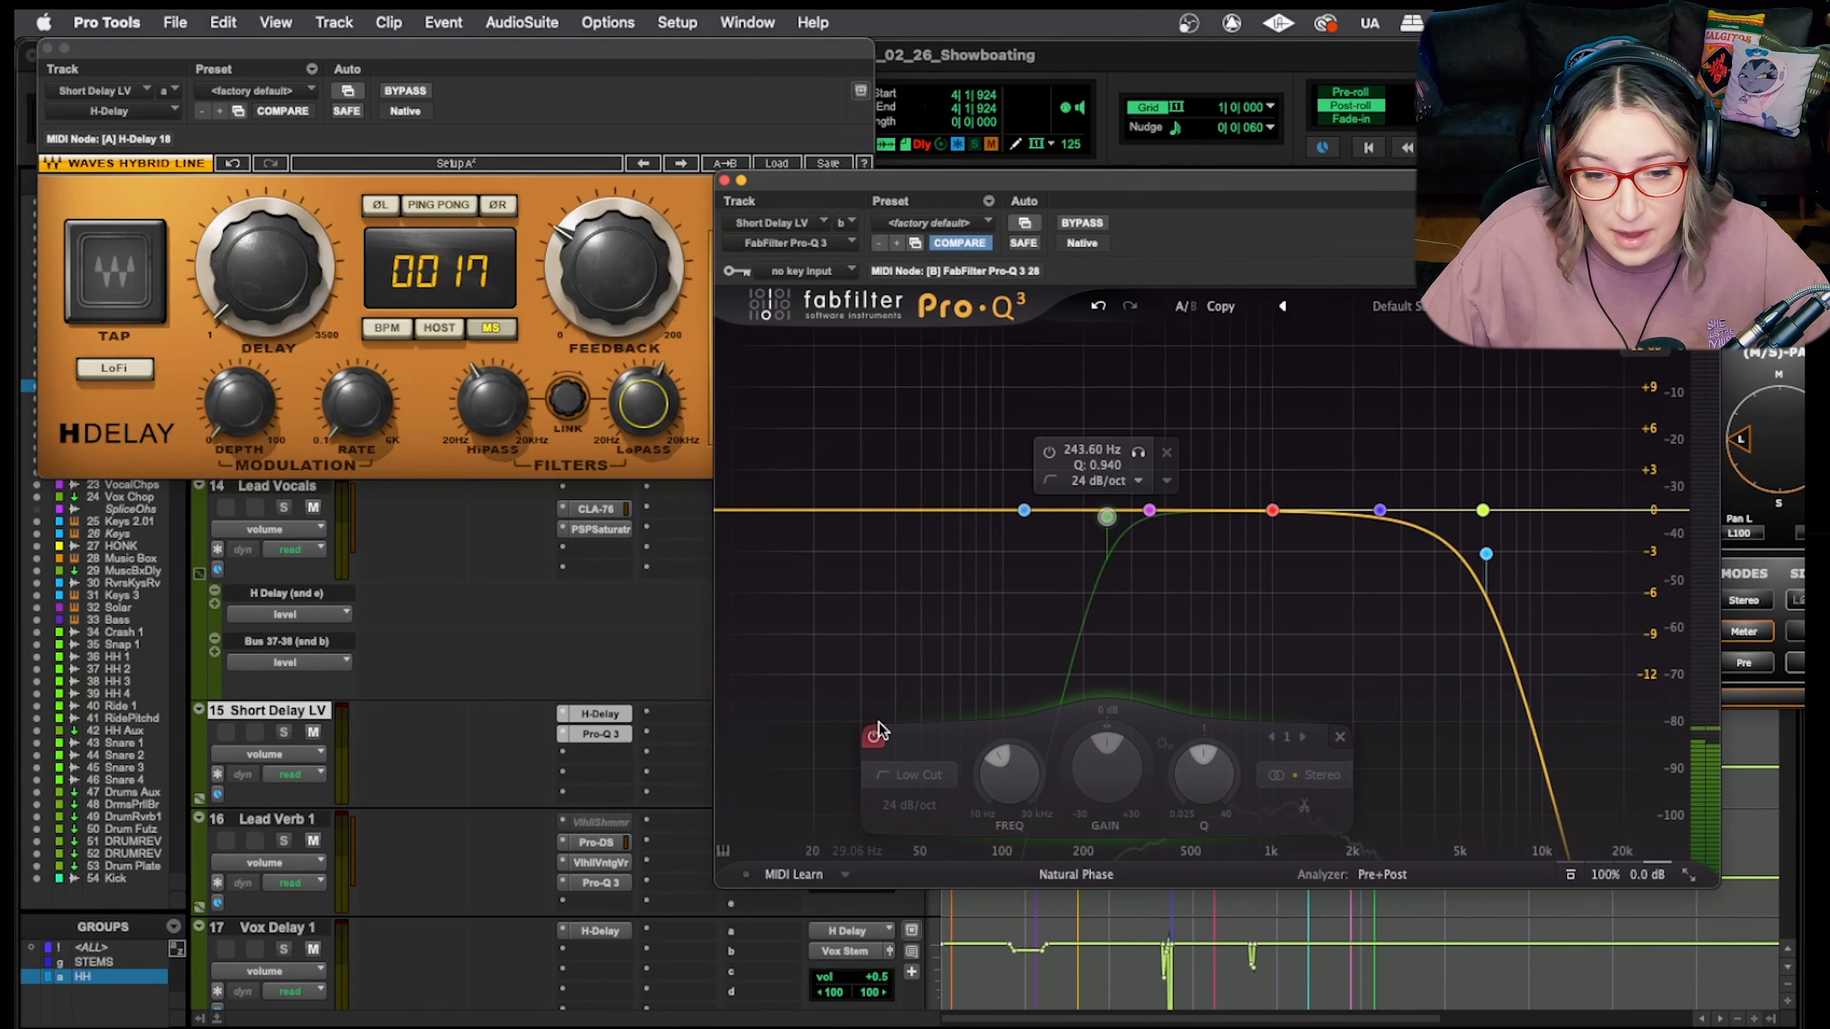
click(873, 737)
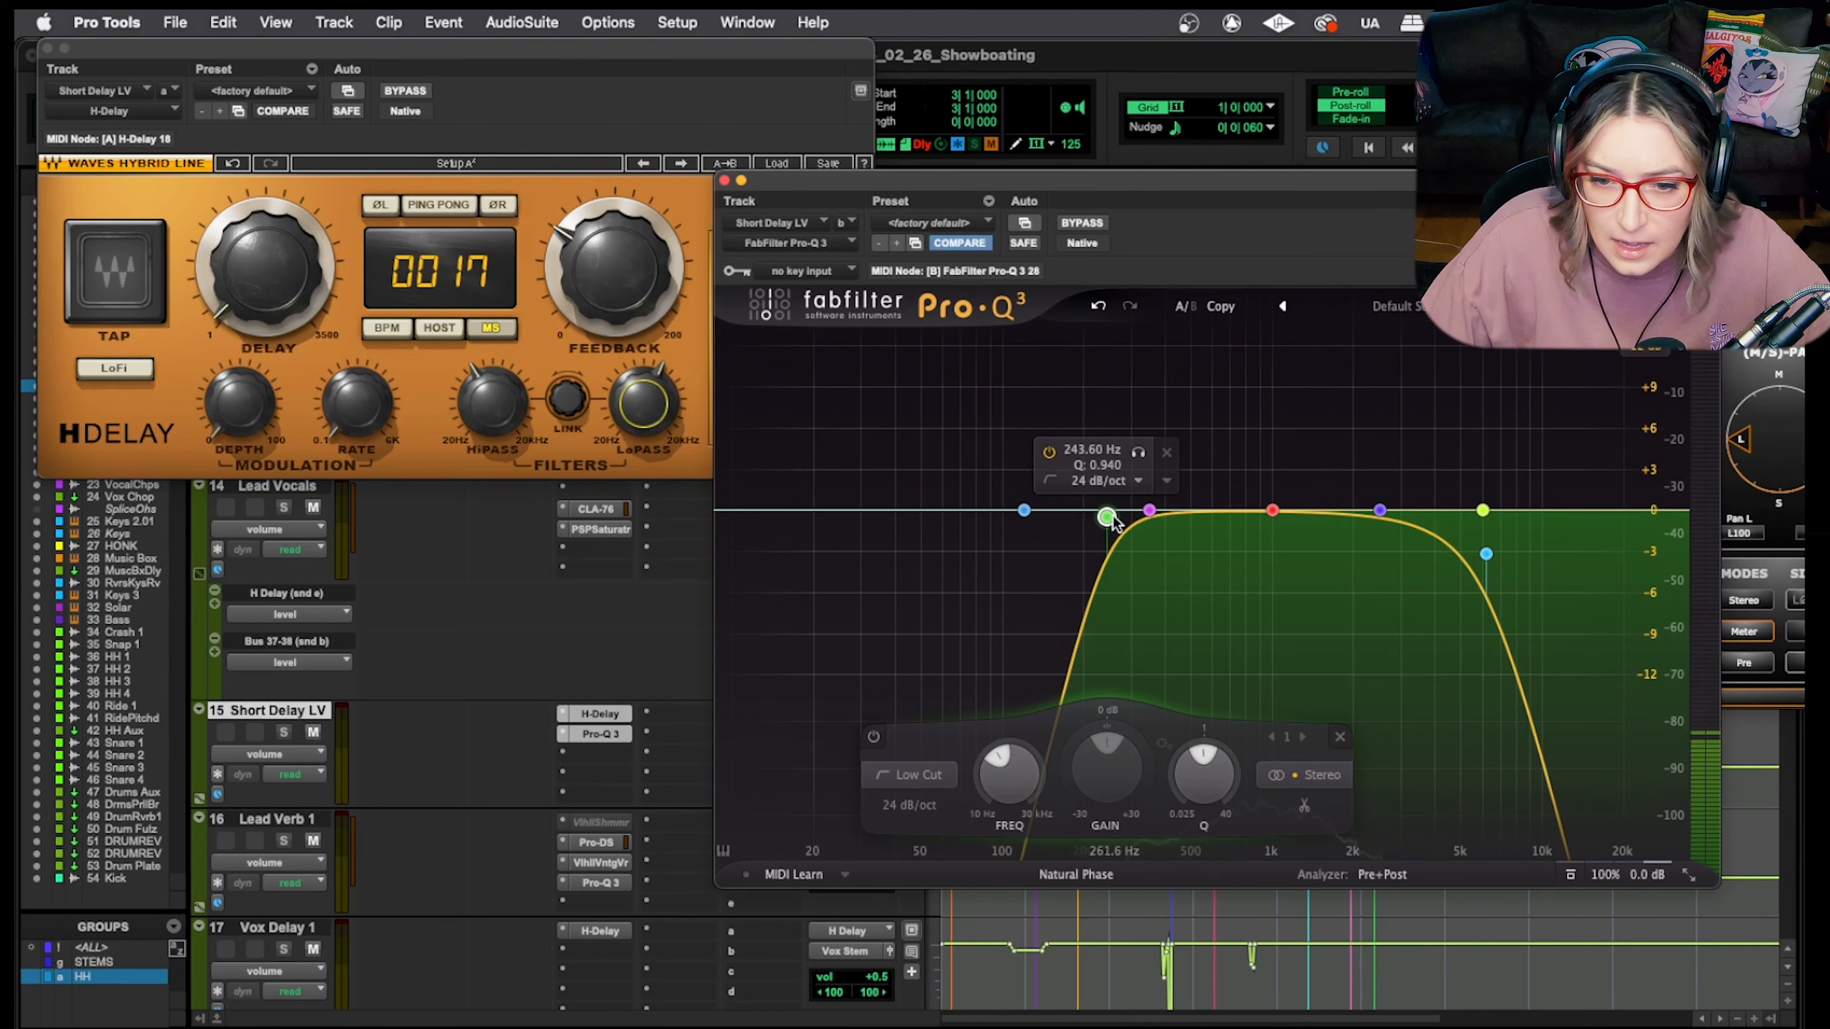
Set the slopes of both the low cut and the high cut to 12 dB/oct
click(910, 805)
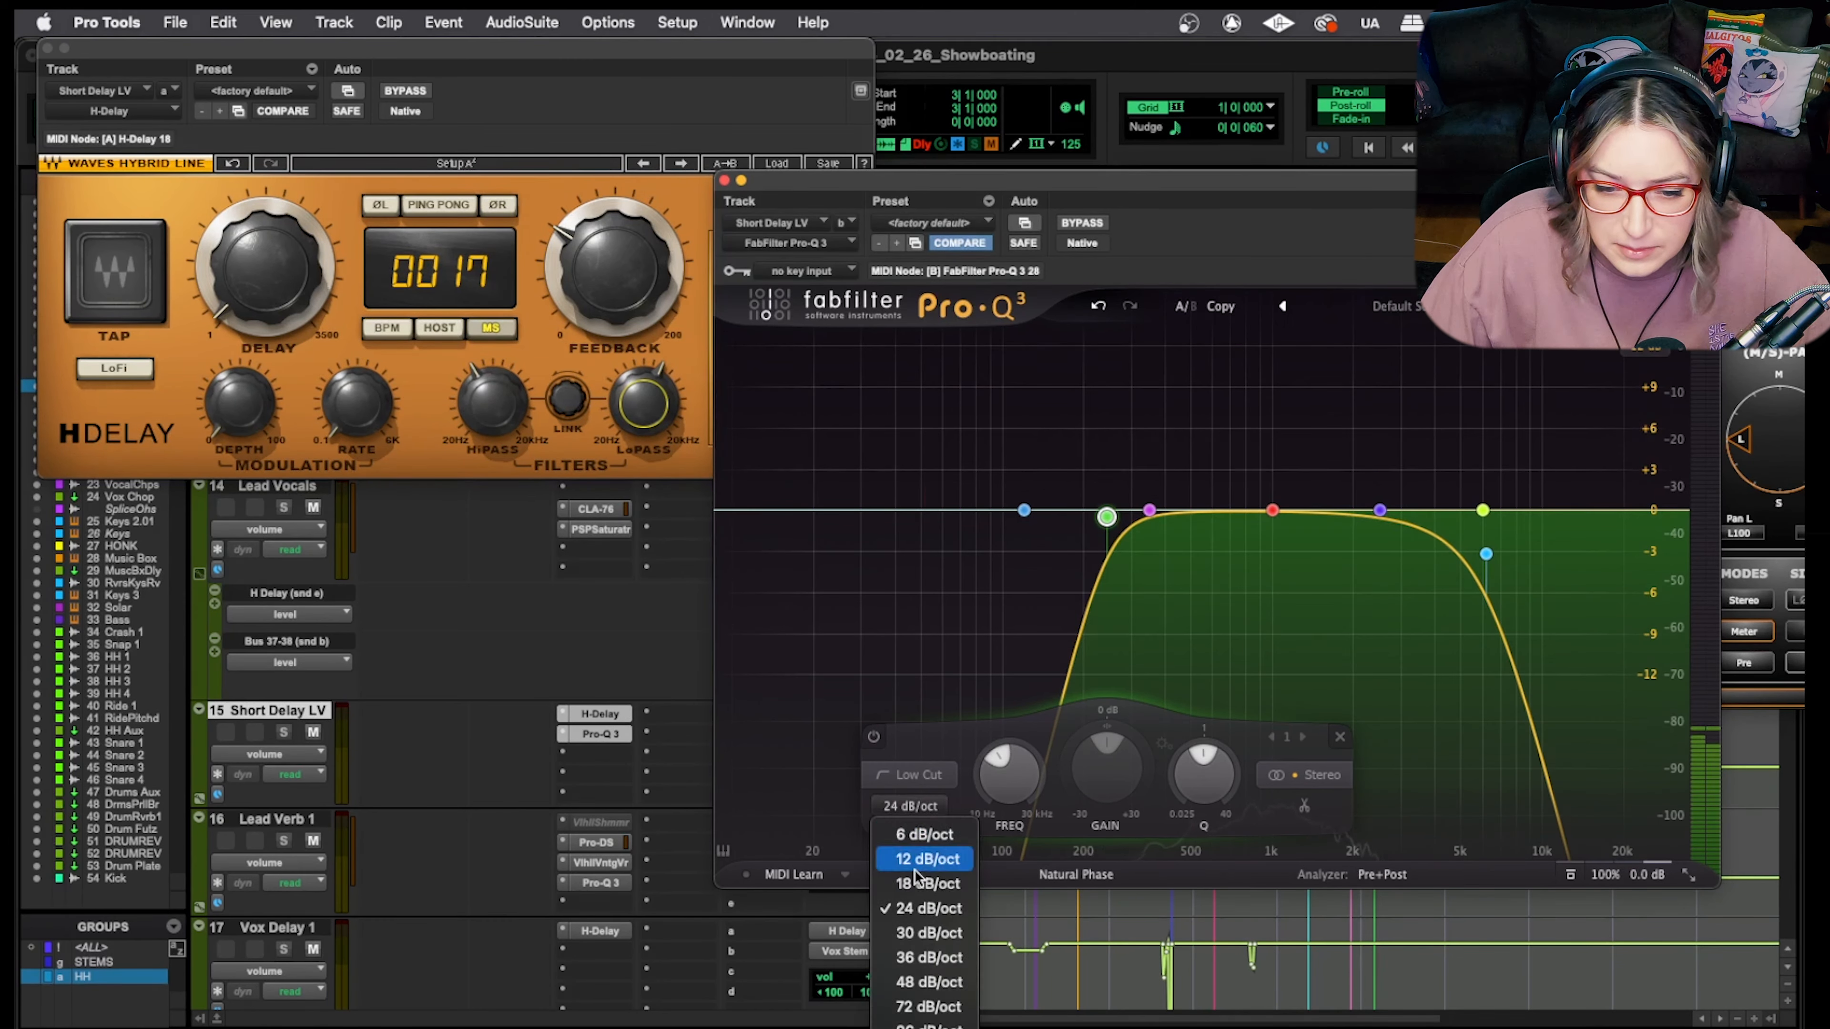
click(925, 883)
click(1486, 555)
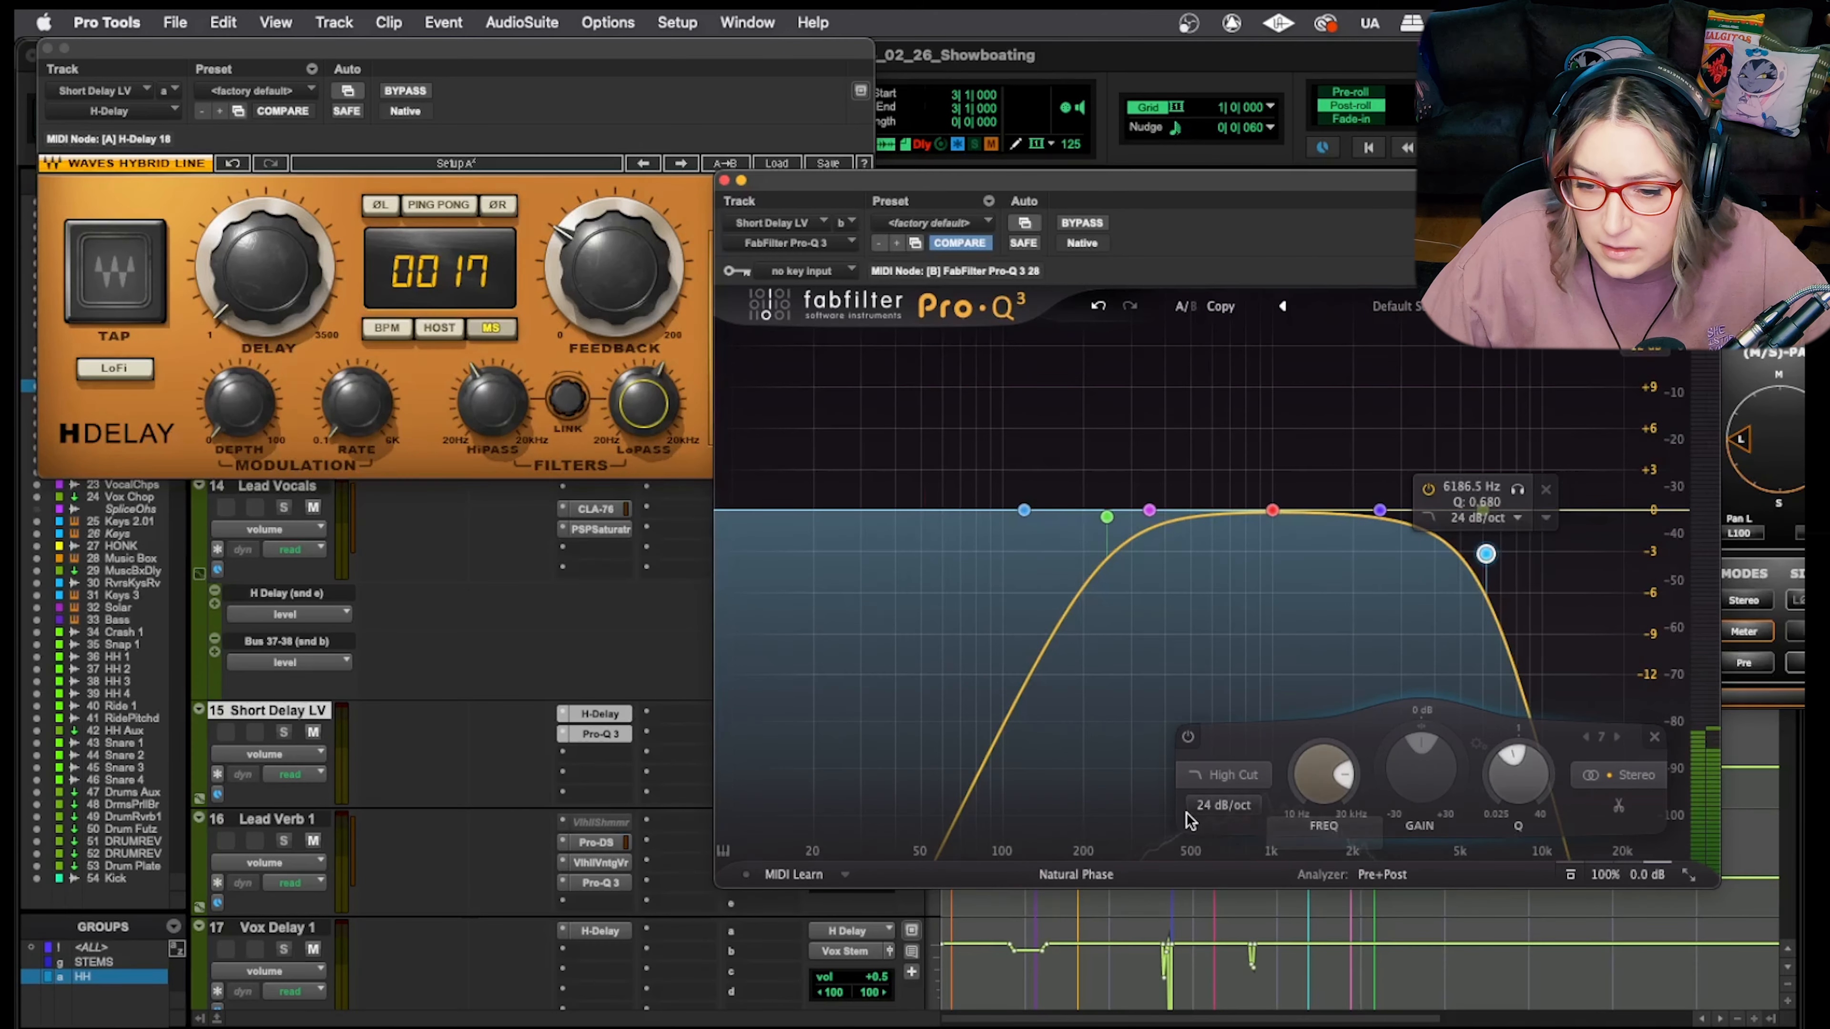
click(1223, 805)
click(1225, 861)
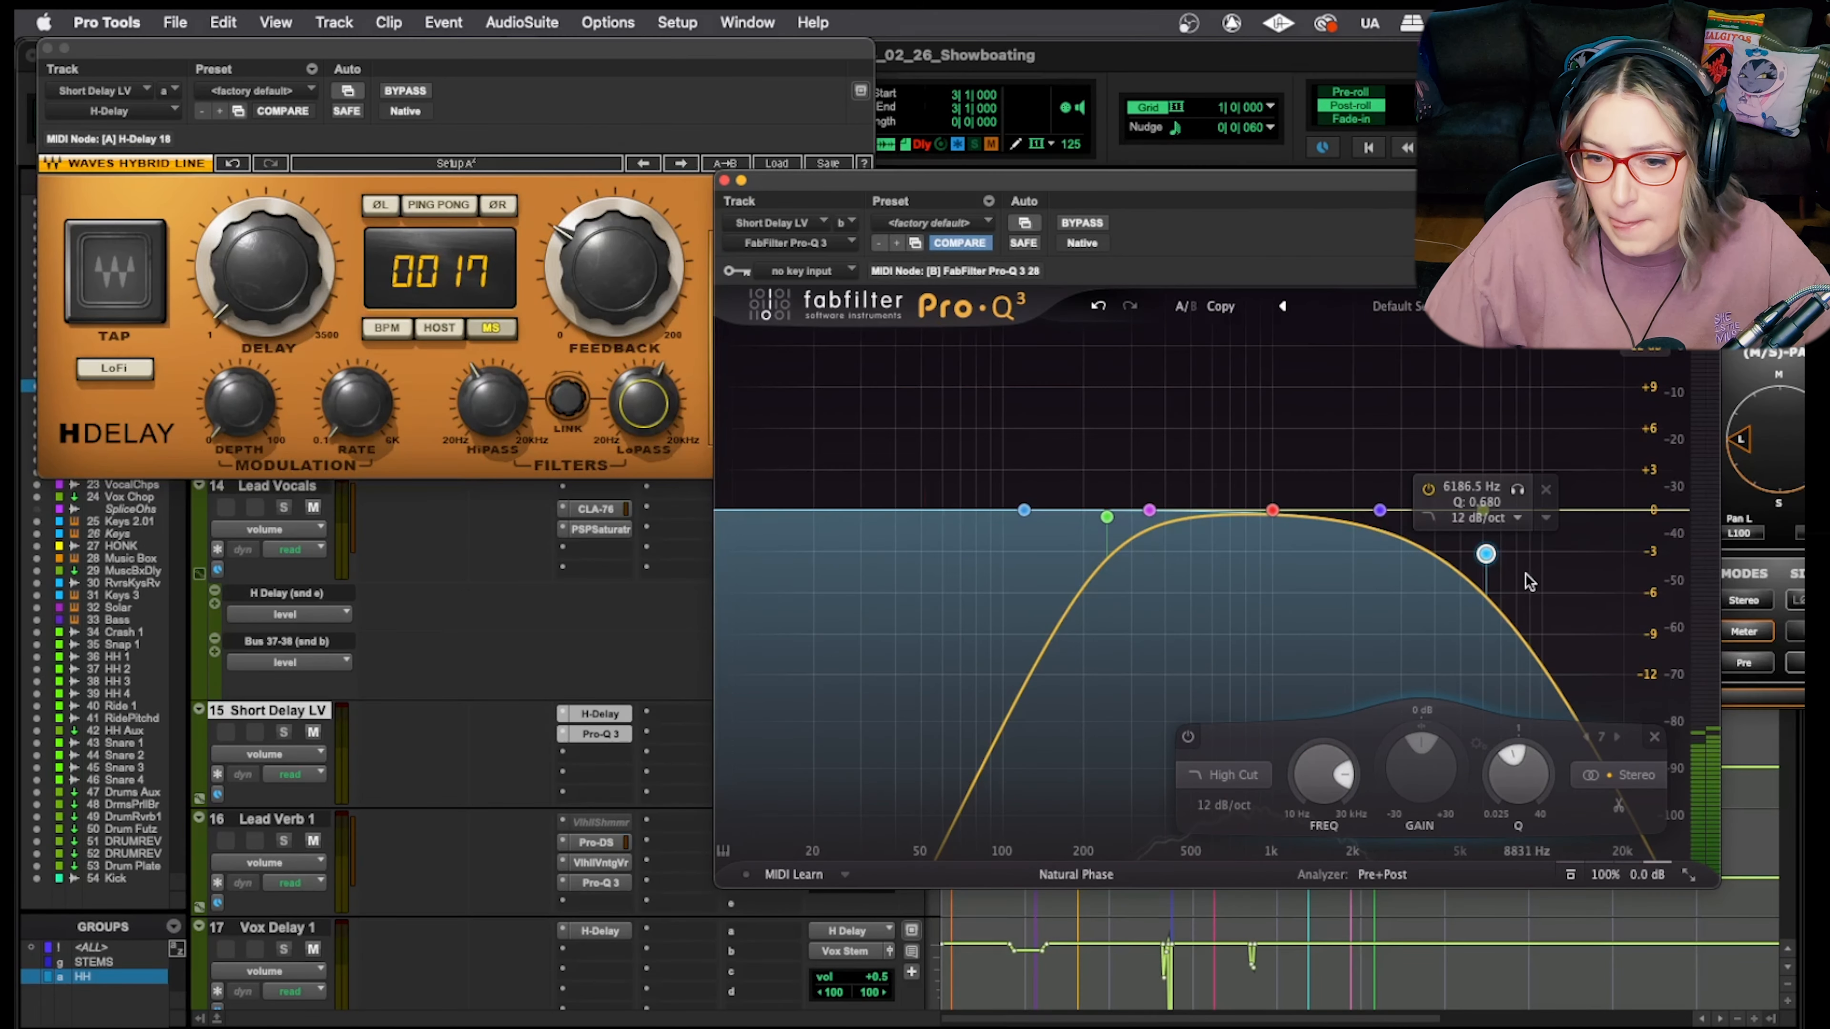
Move the high cut lower and the low cut higher while playing the mix, and compare Short Delay LV muted and unmuted
drag(1486, 554, 1417, 504)
drag(1106, 517, 1165, 511)
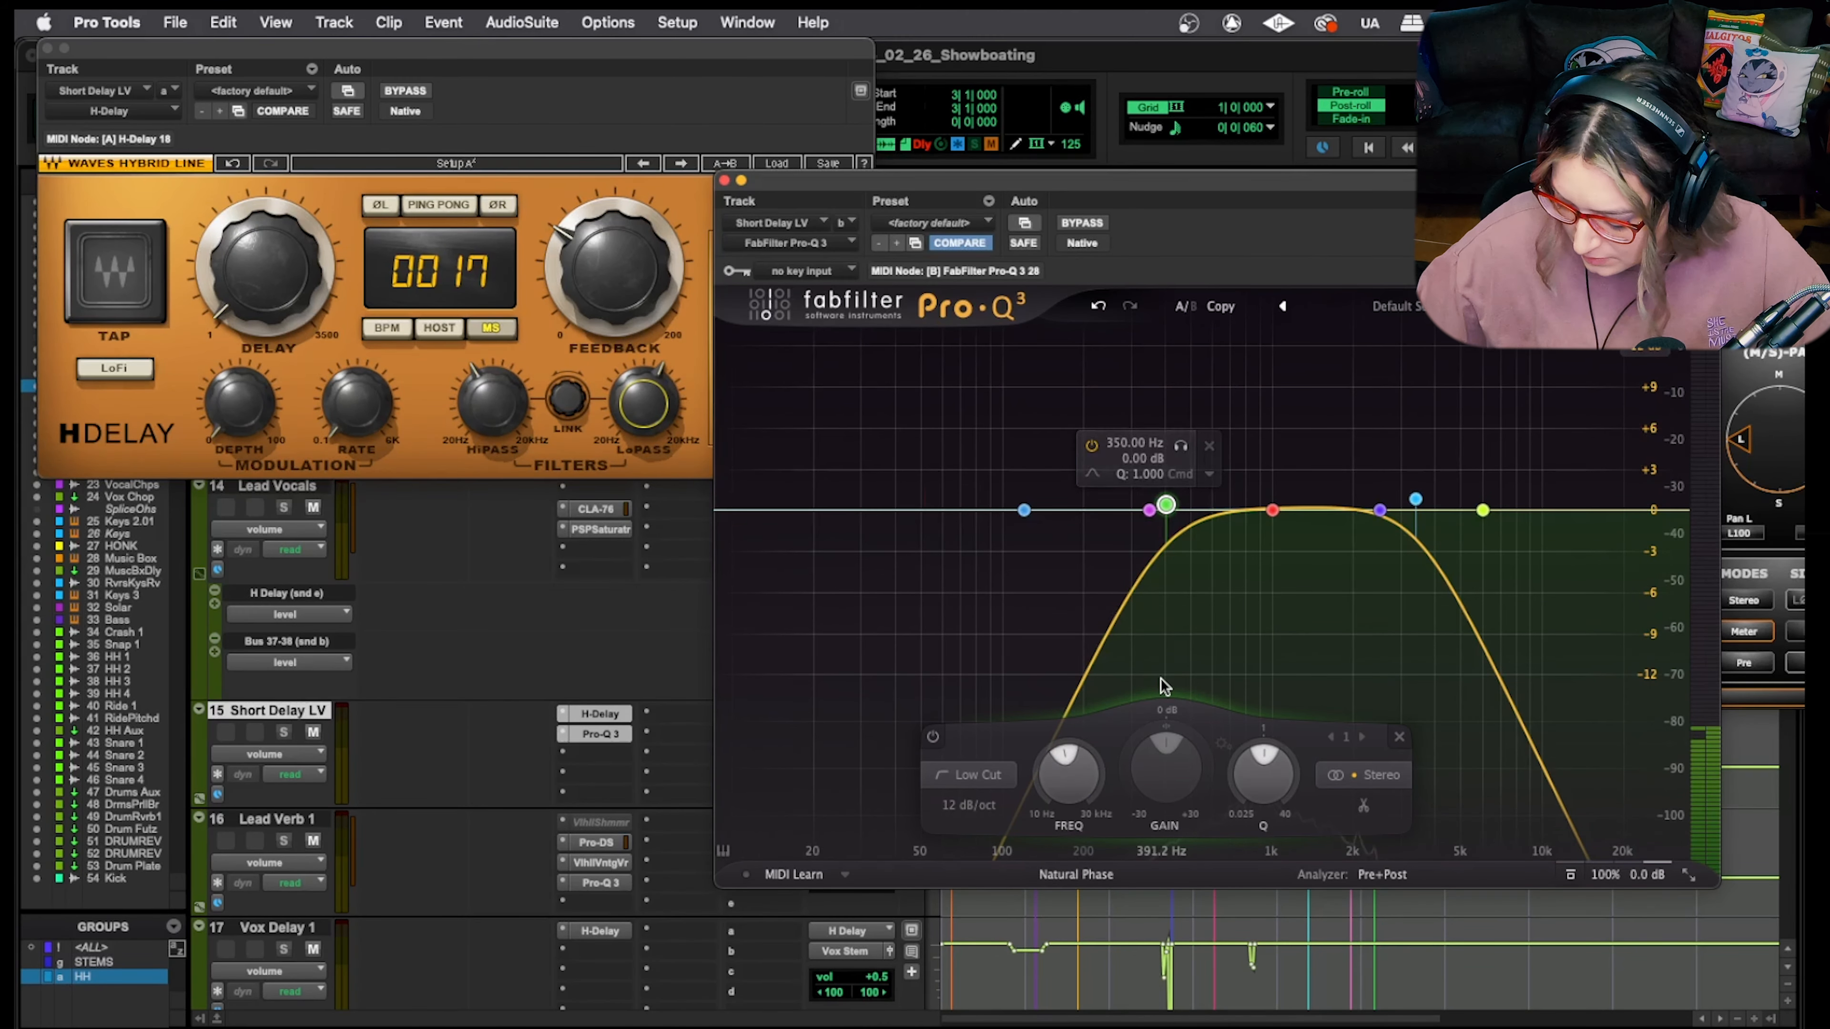
key(space)
drag(1415, 502, 1381, 517)
drag(1166, 505, 1180, 504)
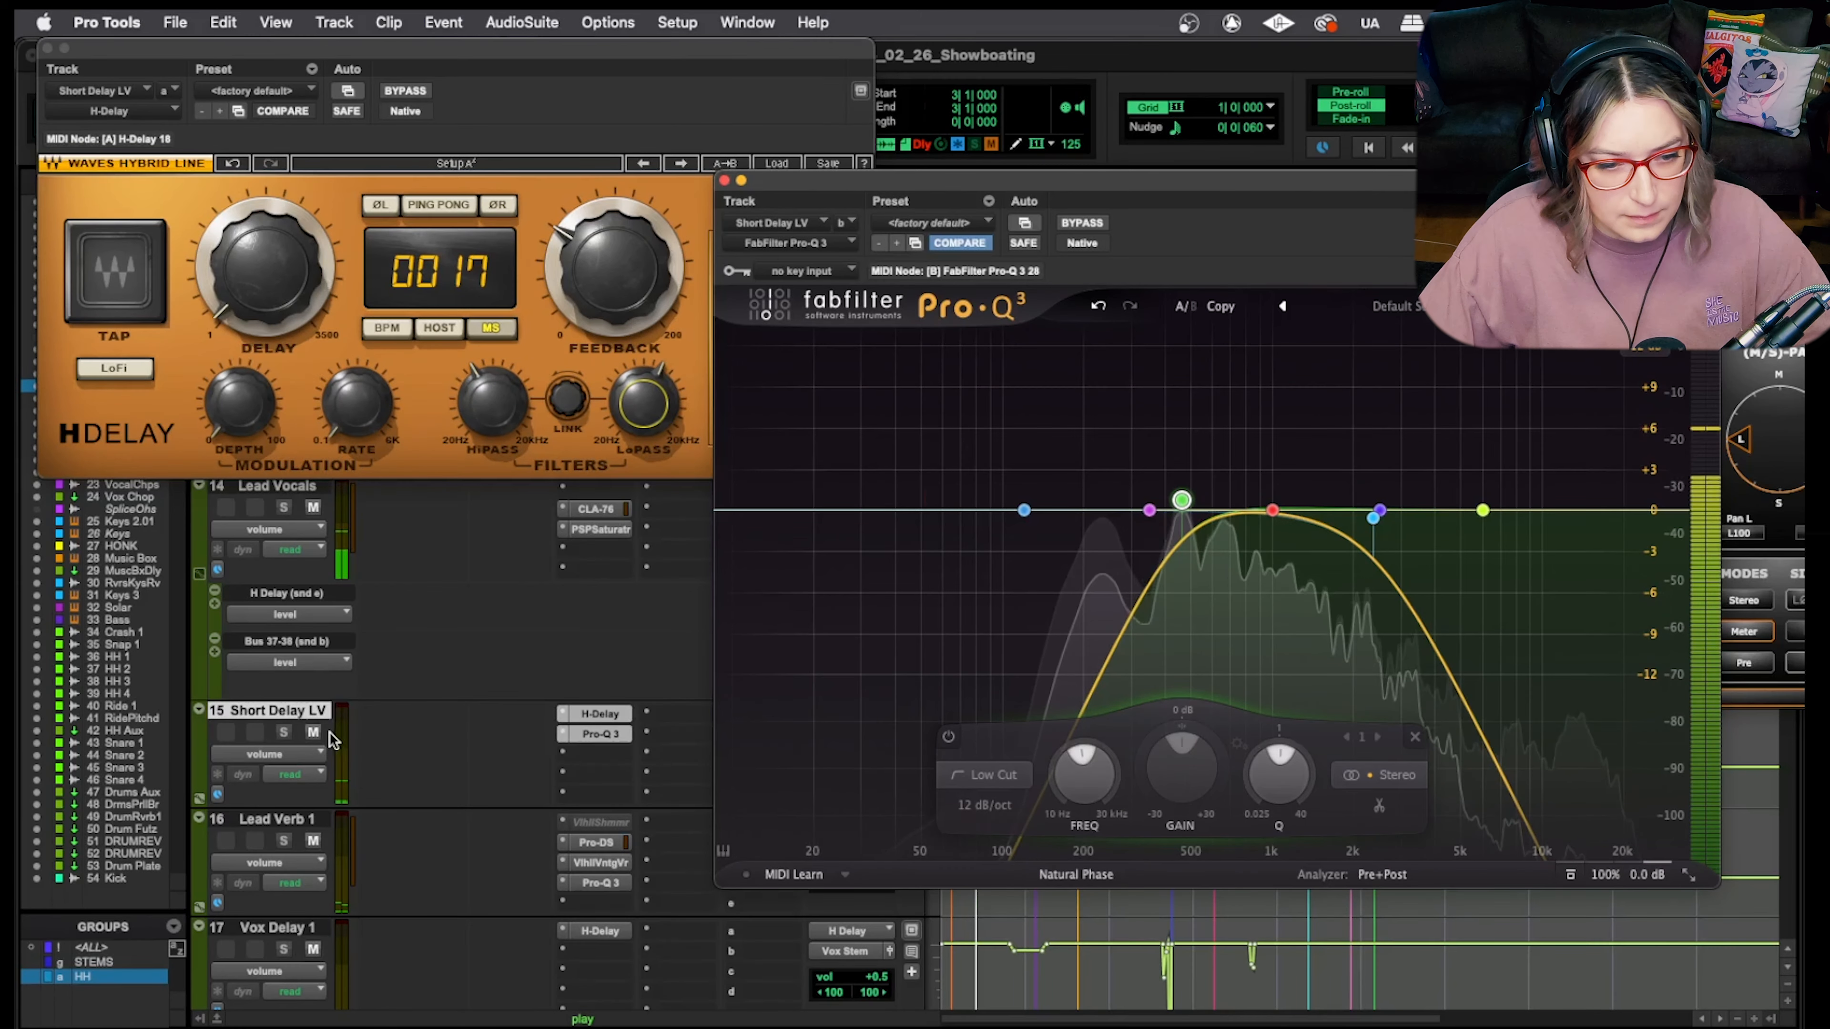
click(314, 732)
click(315, 732)
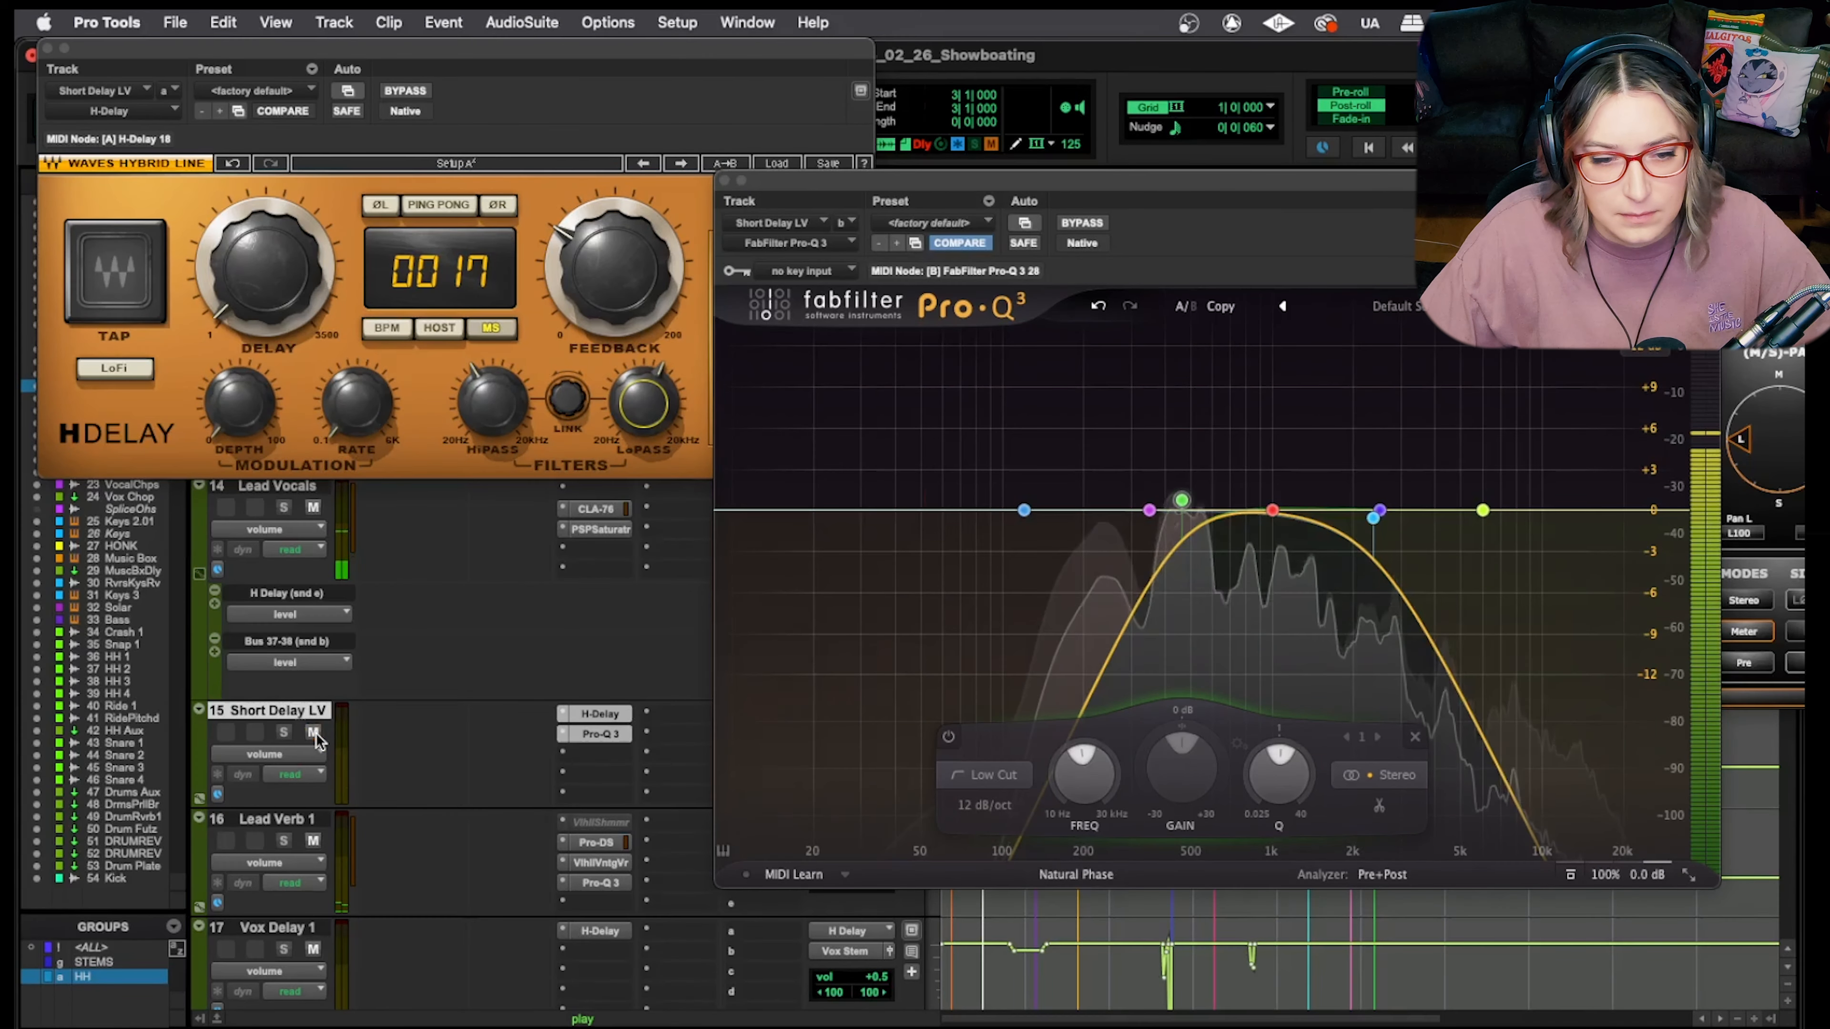